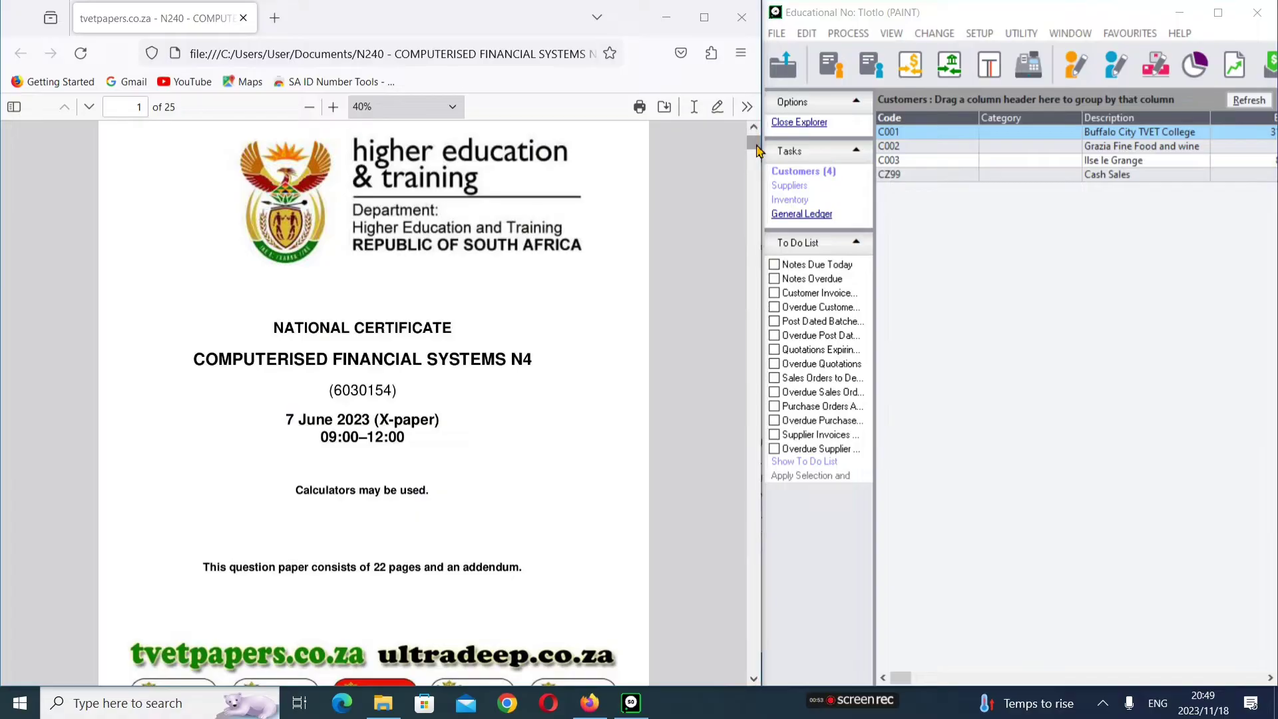
Step: Bring page 21 of the exam paper into view, showing Office Memo M1/3 and section 1.11 Printouts
{"action": "left_click_drag", "start_coordinate": [753, 130], "coordinate": [754, 471]}
{"action": "left_click_drag", "start_coordinate": [757, 552], "coordinate": [756, 559]}
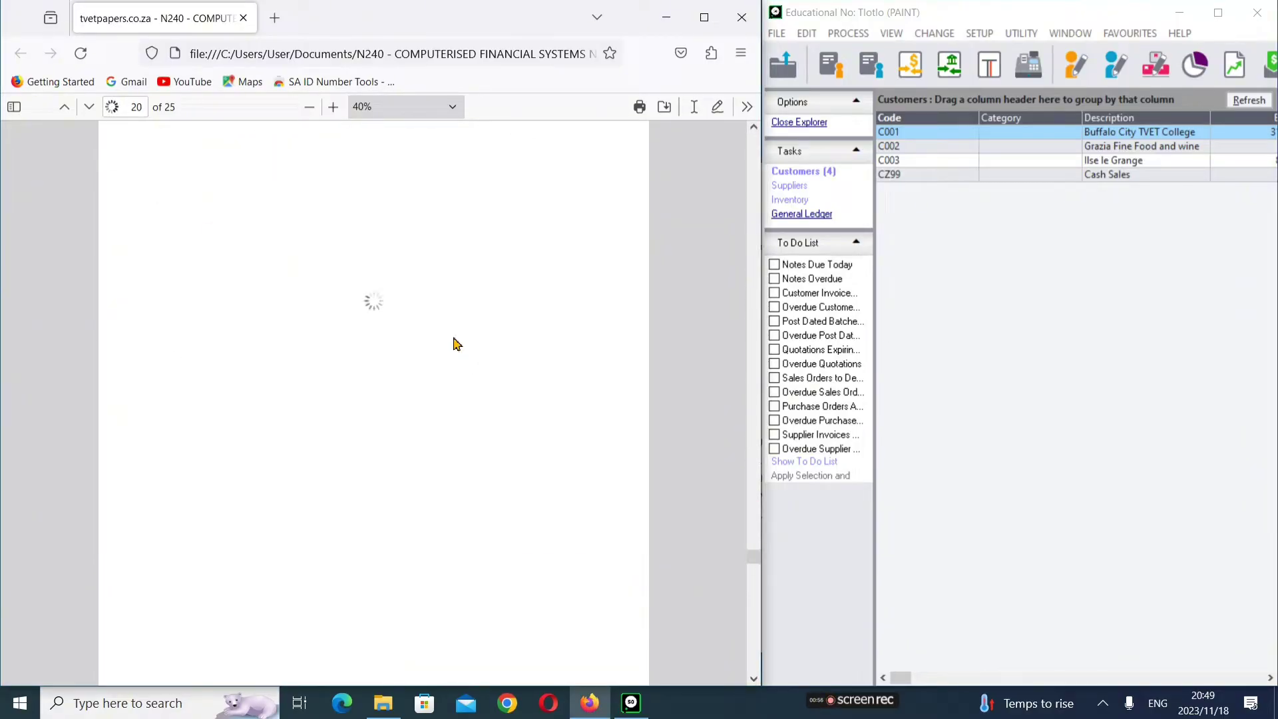
{"action": "scroll", "coordinate": [455, 343], "scroll_direction": "up", "scroll_amount": 2}
{"action": "scroll", "coordinate": [454, 343], "scroll_direction": "down", "scroll_amount": 6}
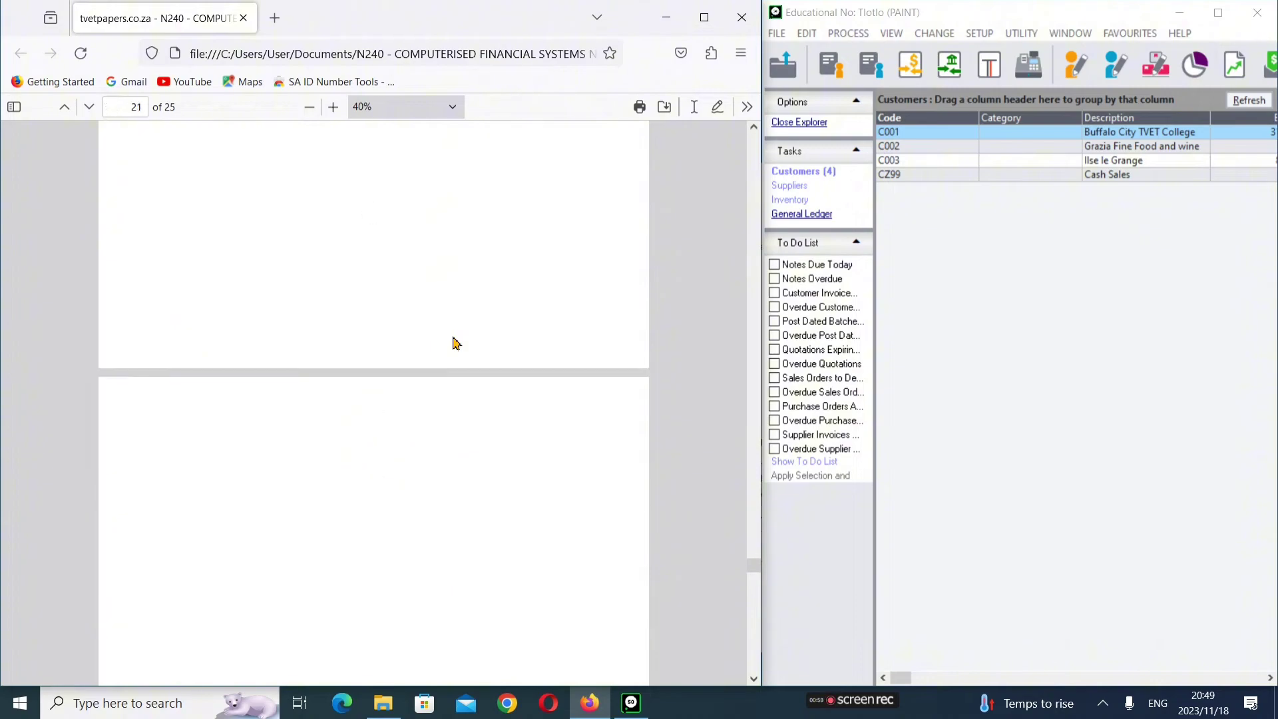
{"action": "scroll", "coordinate": [455, 343], "scroll_direction": "down", "scroll_amount": 1}
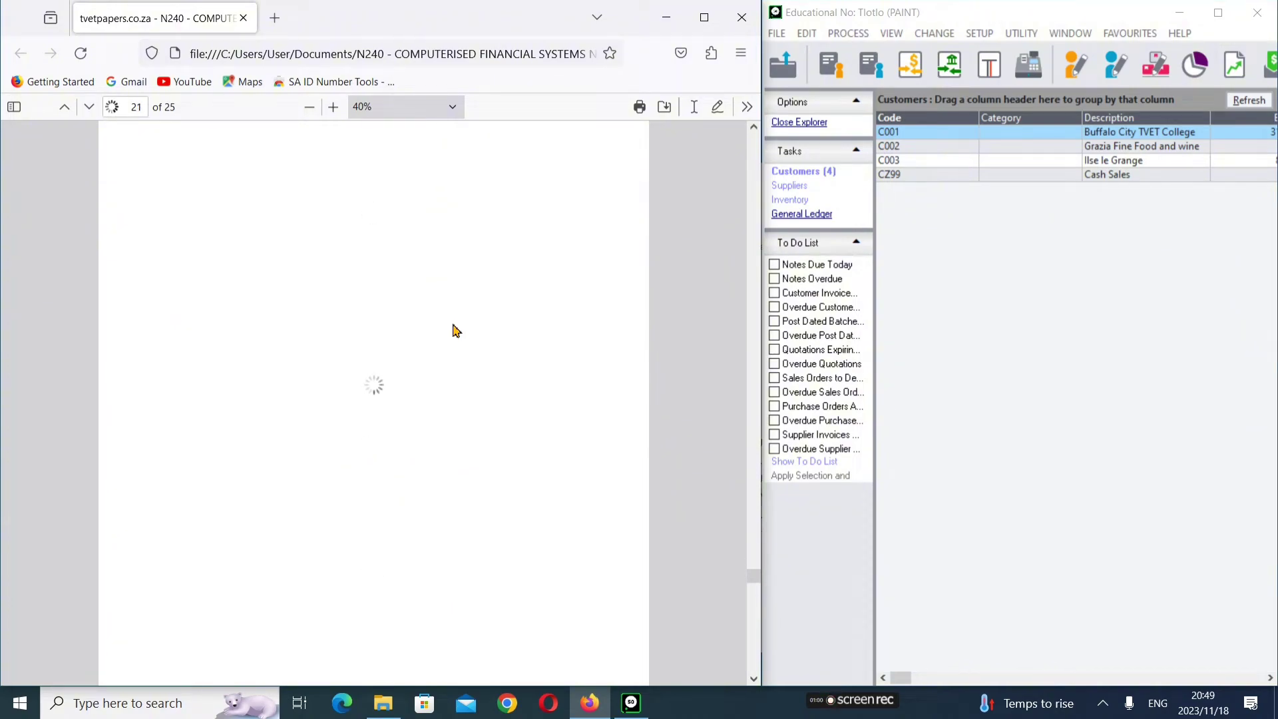
{"action": "scroll", "coordinate": [456, 330], "scroll_direction": "up", "scroll_amount": 1}
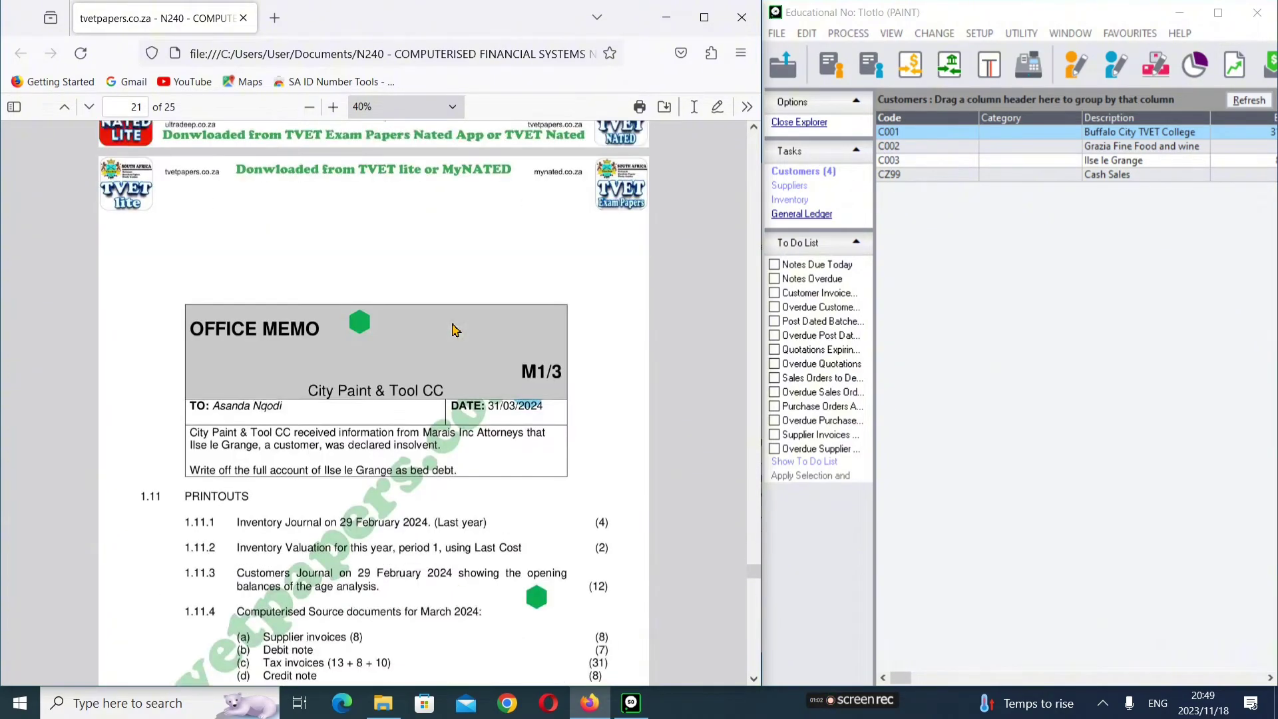
{"action": "scroll", "coordinate": [455, 330], "scroll_direction": "down", "scroll_amount": 4}
{"action": "scroll", "coordinate": [455, 330], "scroll_direction": "up", "scroll_amount": 2}
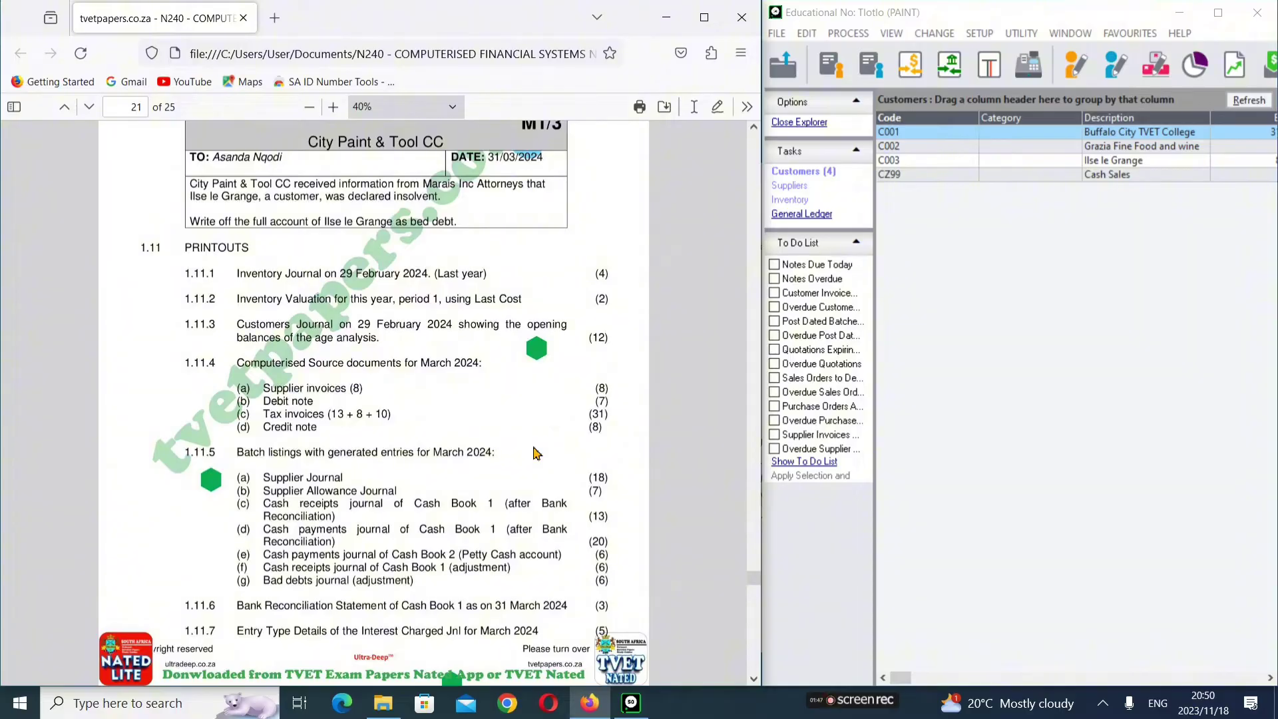
Step: Return to page 9, section 1.2 Additional Parameter Setup, with the DELIV service item details
{"action": "scroll", "coordinate": [537, 452], "scroll_direction": "up", "scroll_amount": 15}
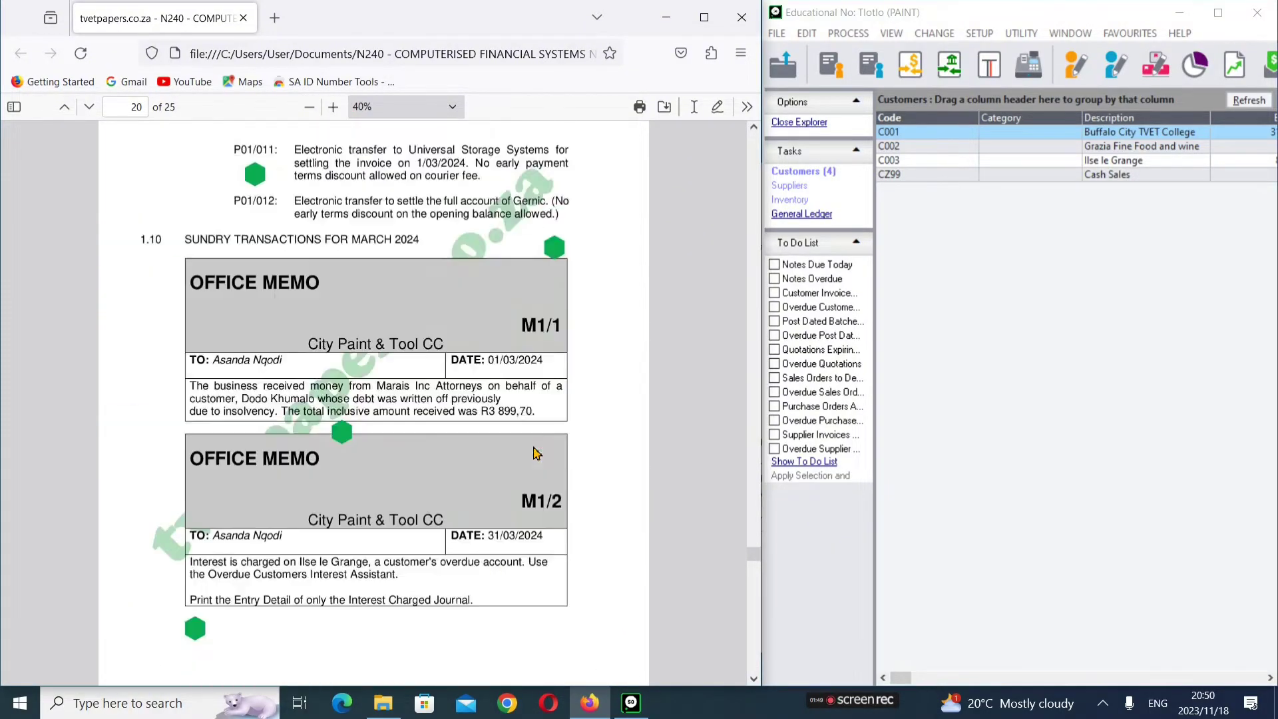
{"action": "scroll", "coordinate": [536, 453], "scroll_direction": "up", "scroll_amount": 5}
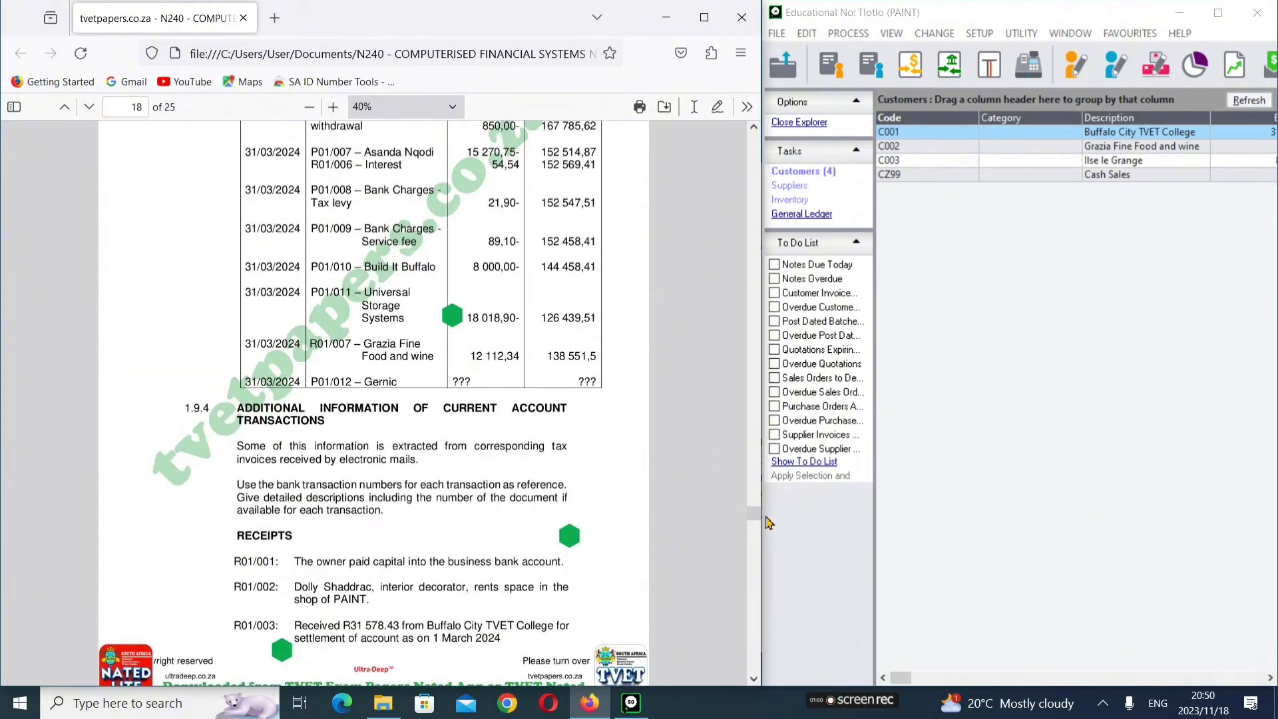
{"action": "left_click_drag", "start_coordinate": [753, 512], "coordinate": [755, 220]}
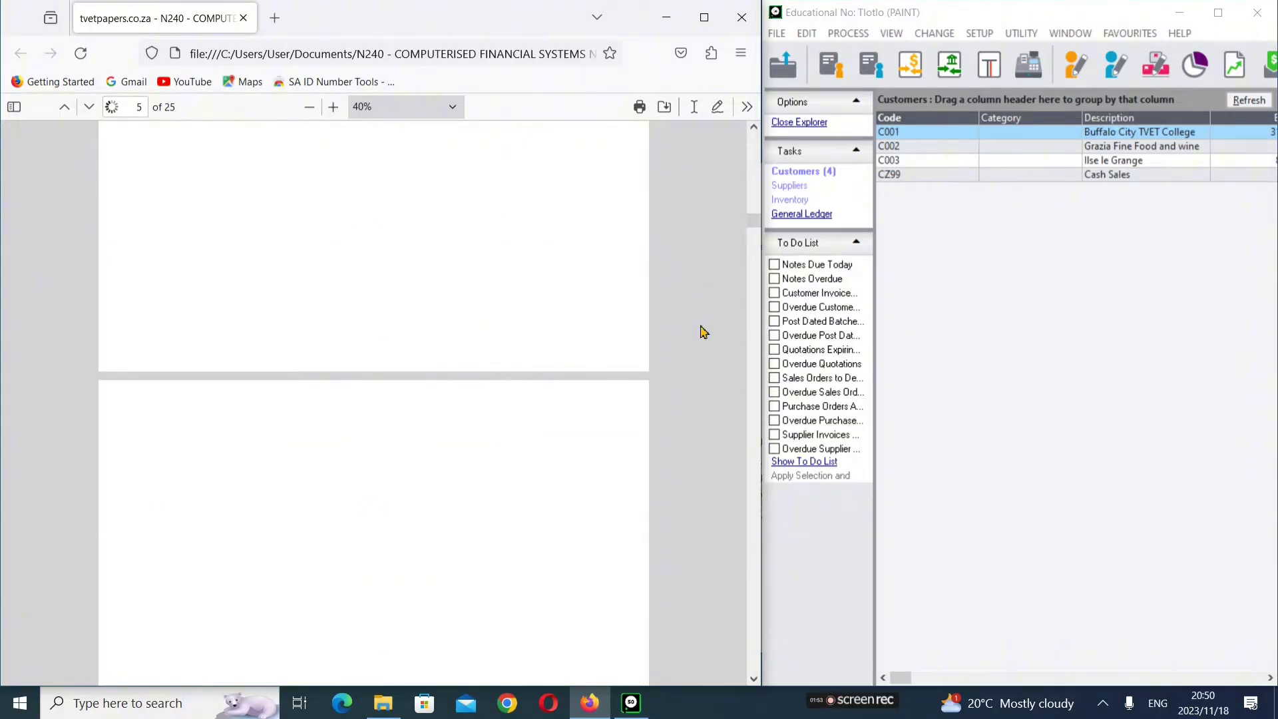
{"action": "scroll", "coordinate": [698, 331], "scroll_direction": "down", "scroll_amount": 10}
{"action": "scroll", "coordinate": [700, 331], "scroll_direction": "down", "scroll_amount": 10}
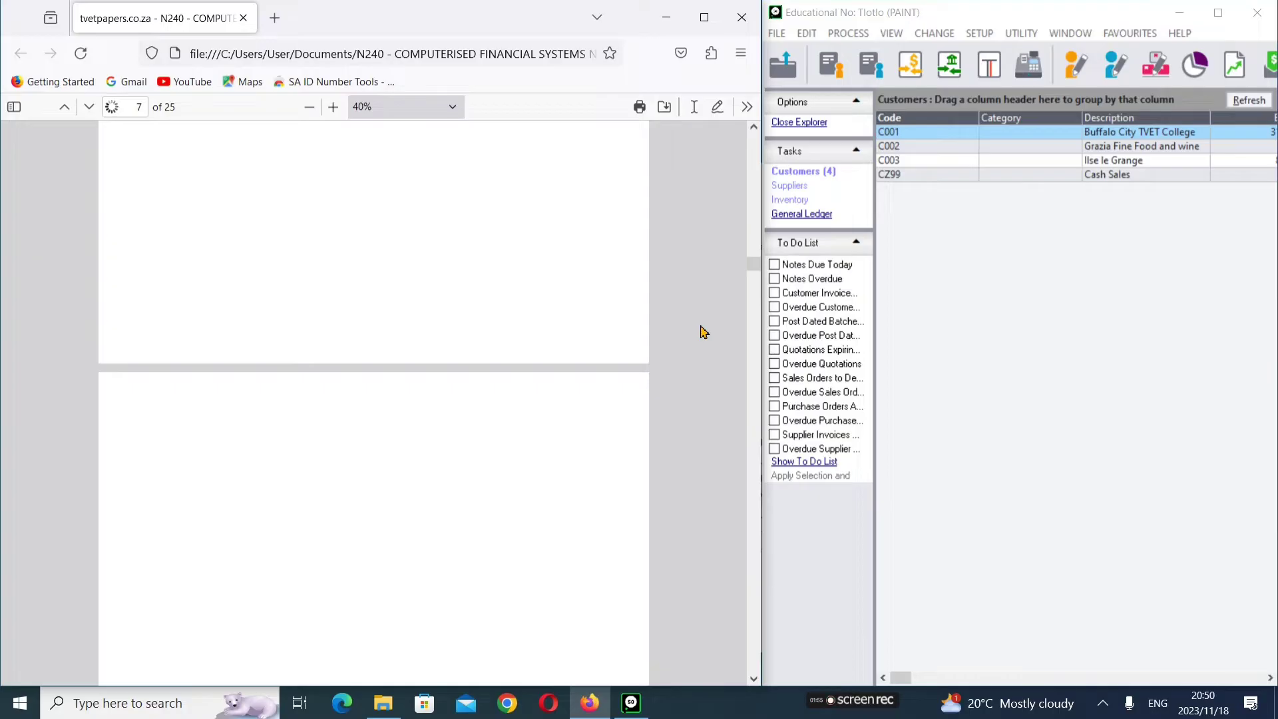
{"action": "scroll", "coordinate": [703, 331], "scroll_direction": "down", "scroll_amount": 10}
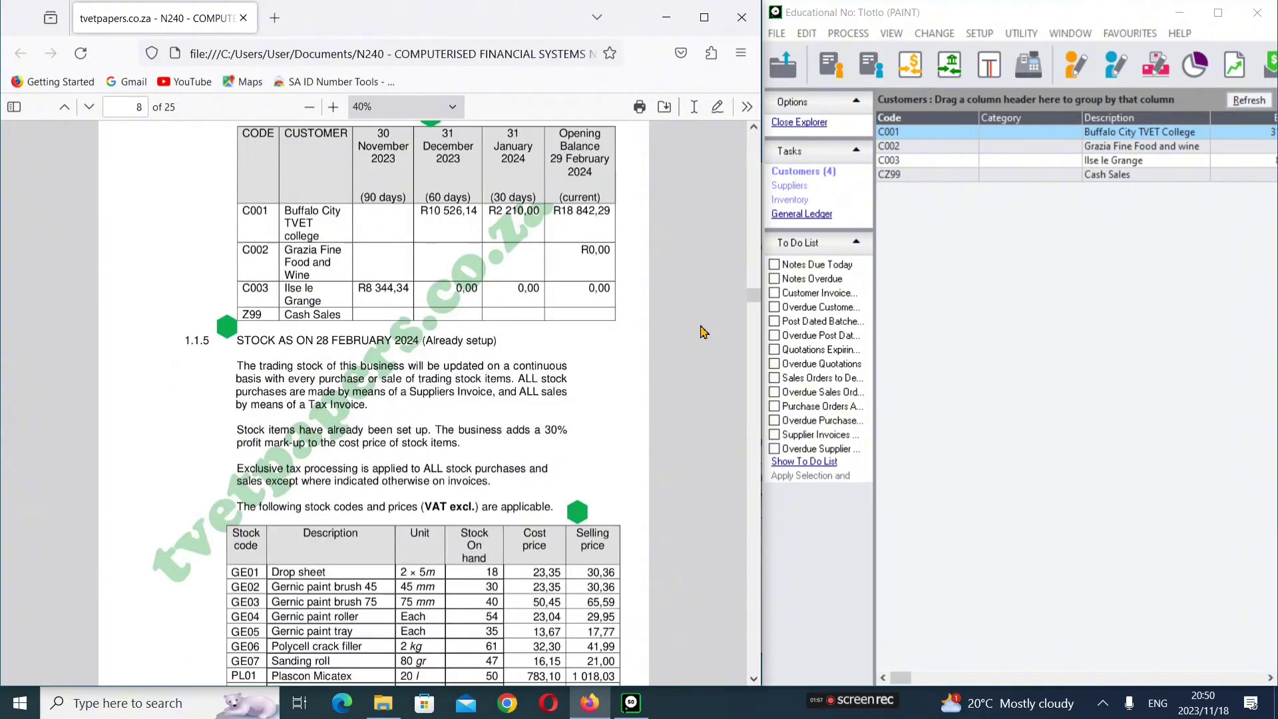
{"action": "scroll", "coordinate": [704, 331], "scroll_direction": "down", "scroll_amount": 5}
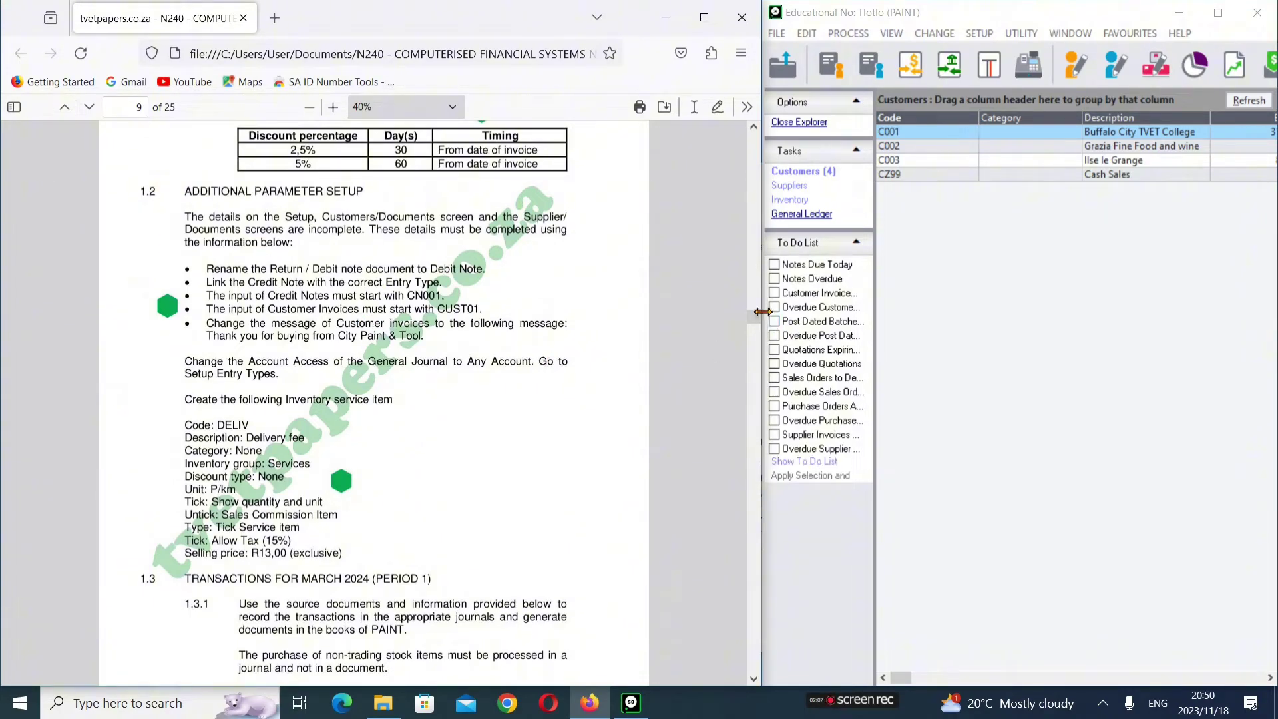
Step: Widen the Pastel window beside the PDF so the customer balance columns are visible
{"action": "left_click_drag", "start_coordinate": [762, 312], "coordinate": [642, 317]}
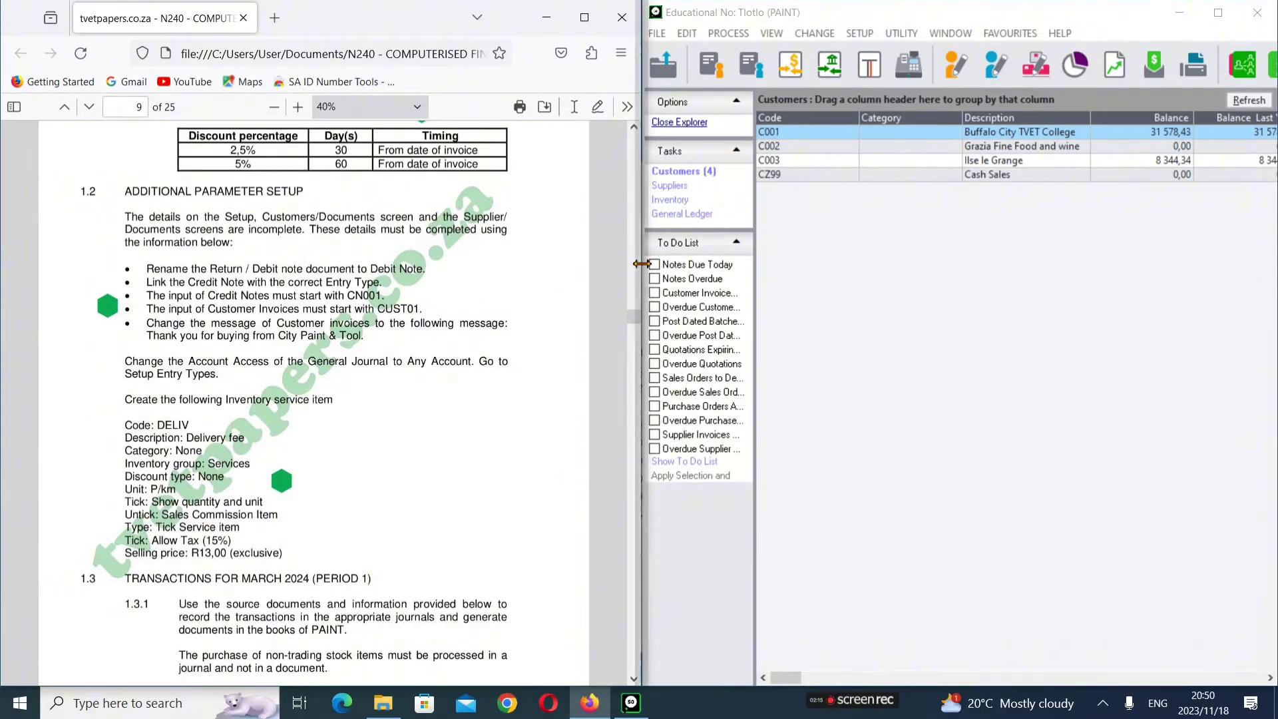
{"action": "left_click_drag", "start_coordinate": [628, 264], "coordinate": [586, 257]}
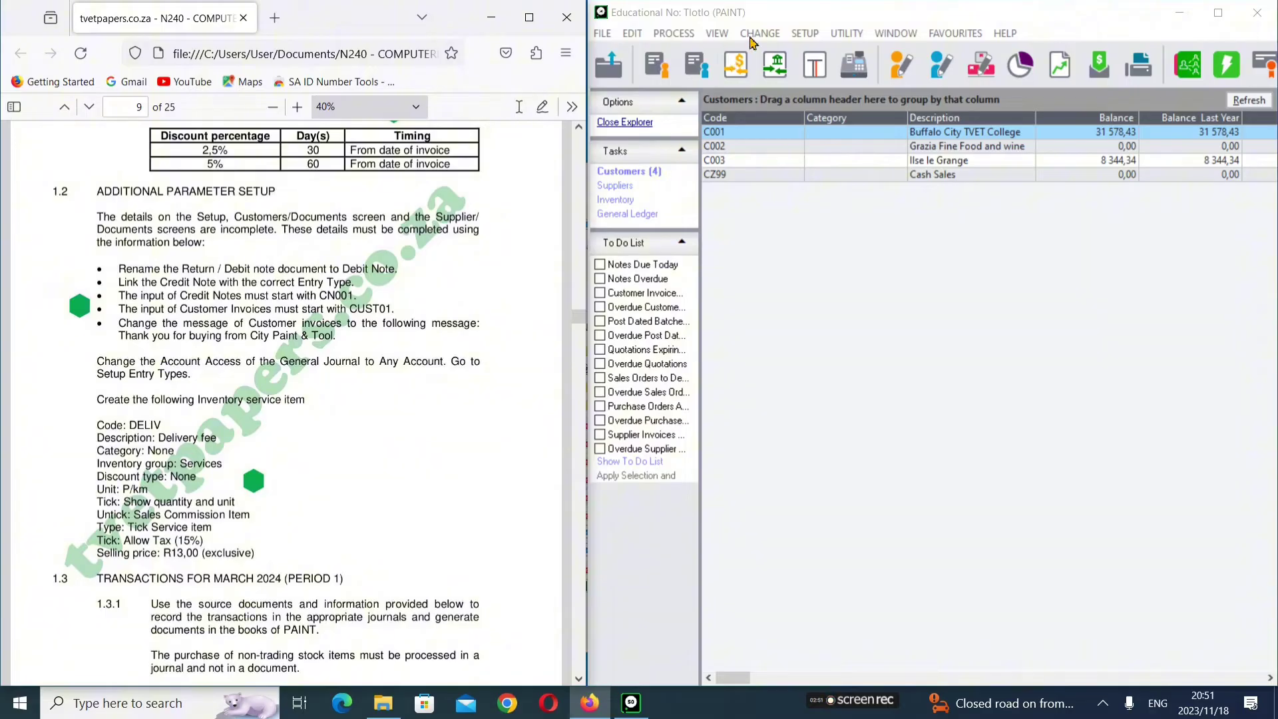
Step: Open Setup Supplier Documents with the password and show the Return & Debit document settings
{"action": "left_click", "coordinate": [812, 35]}
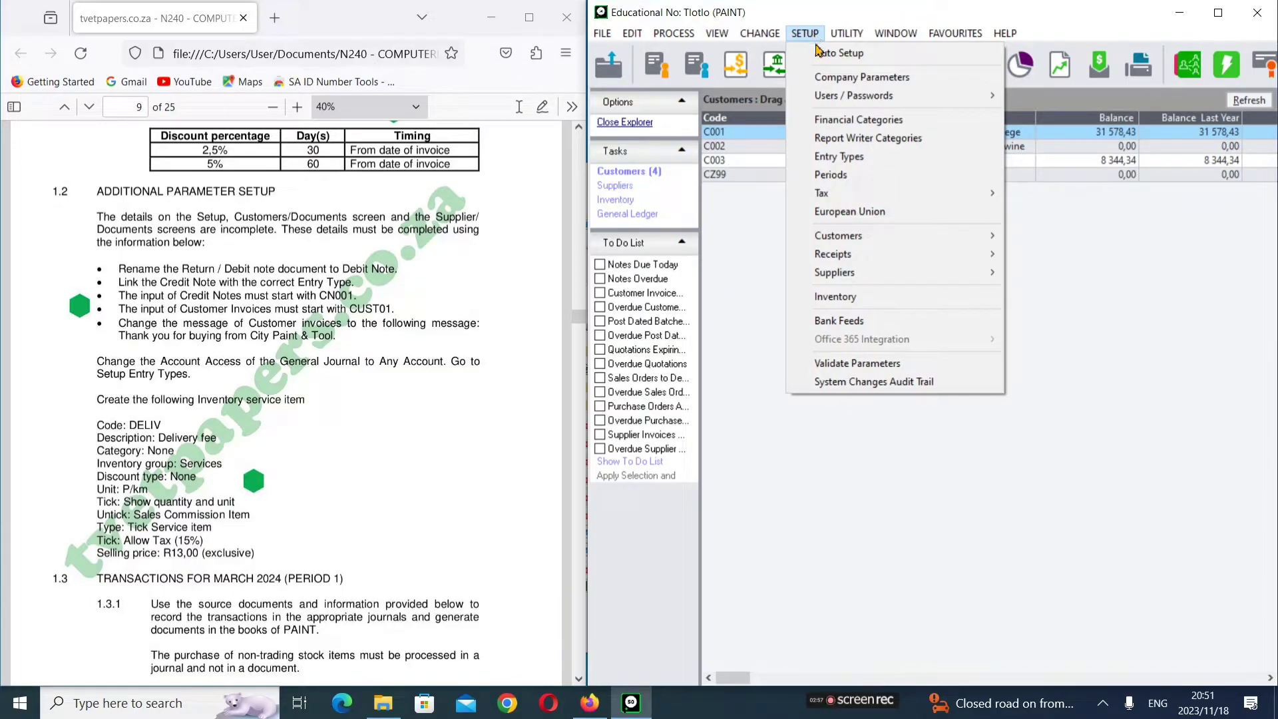
{"action": "mouse_move", "coordinate": [853, 281]}
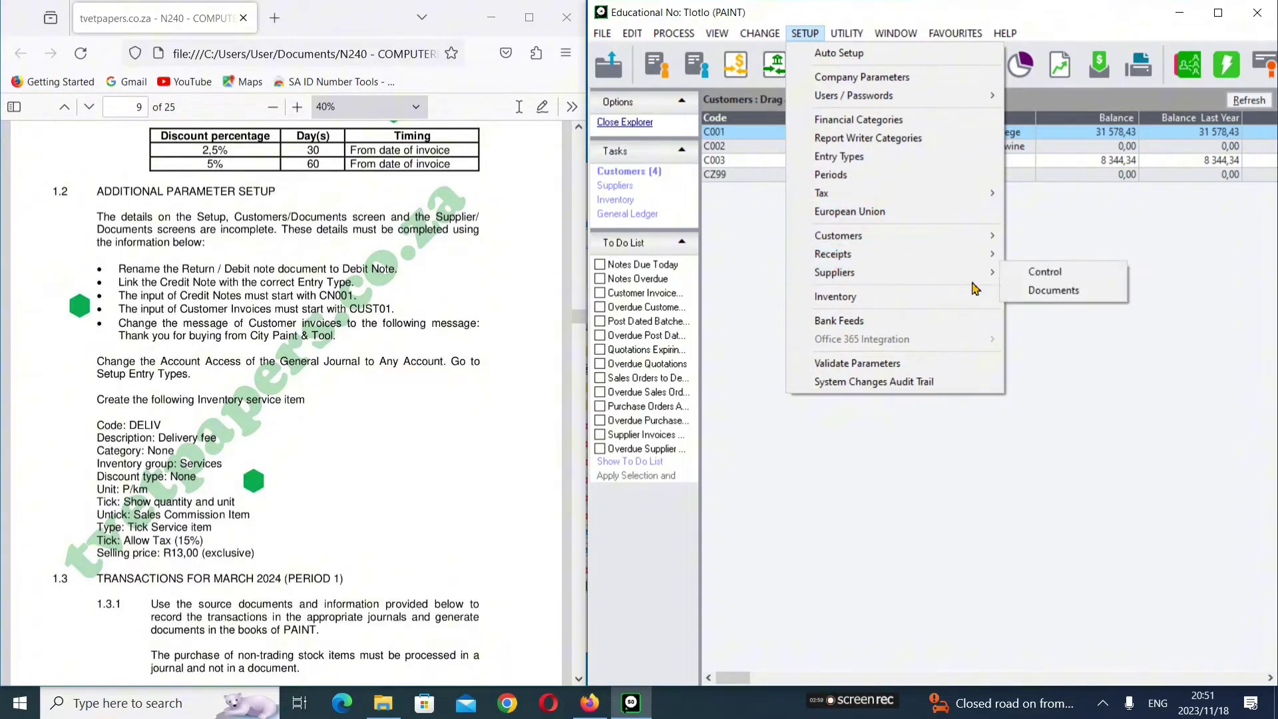
{"action": "left_click", "coordinate": [1032, 292]}
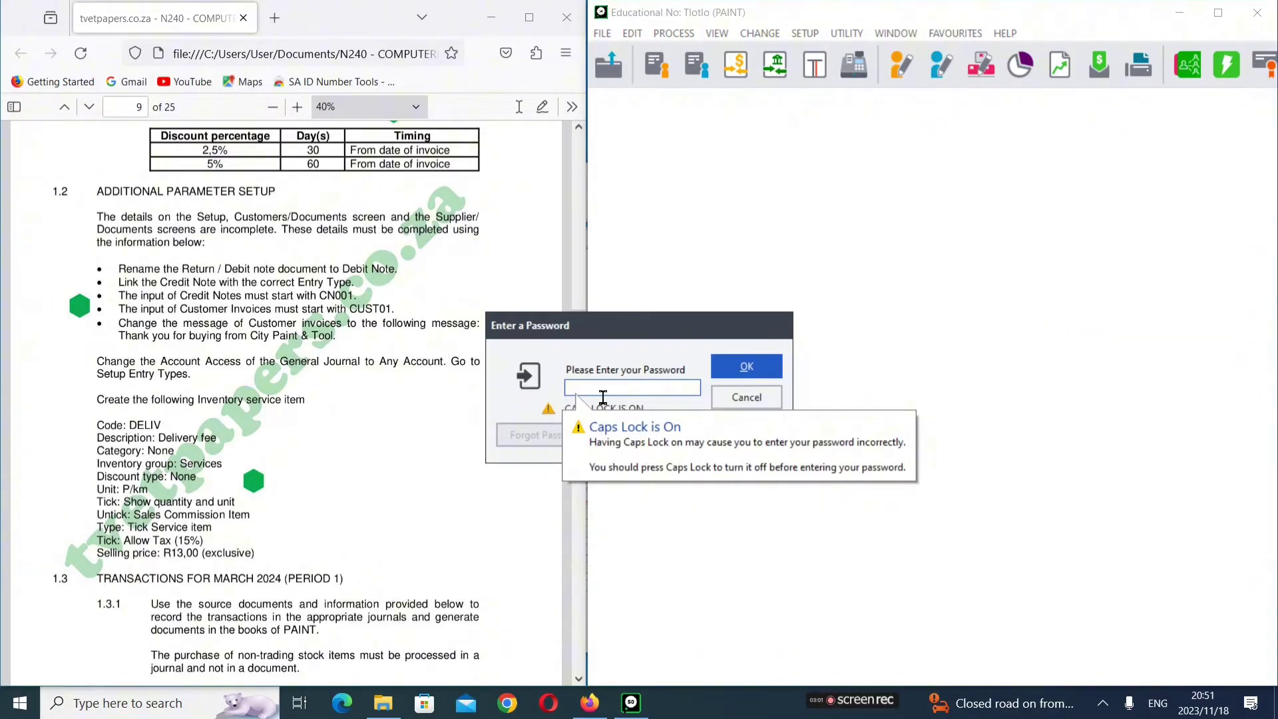
{"action": "type", "text": "•••"}
{"action": "left_click", "coordinate": [747, 366]}
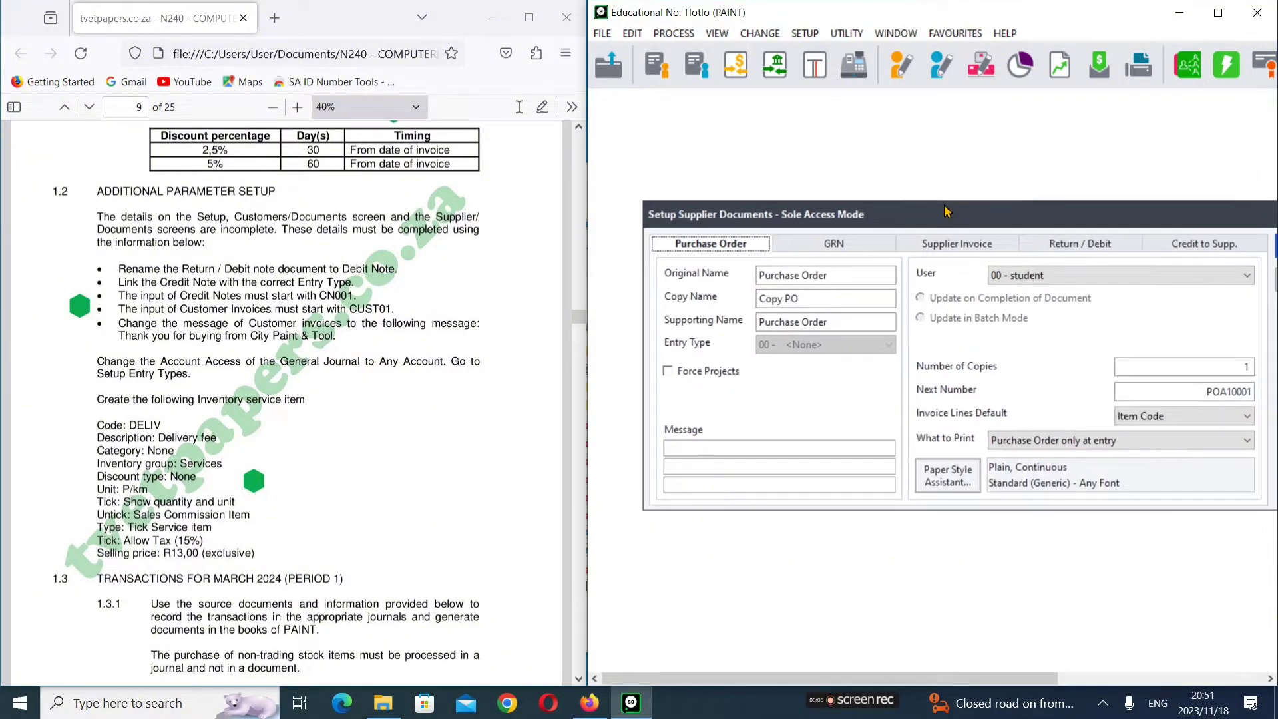
{"action": "left_click_drag", "start_coordinate": [958, 218], "coordinate": [902, 178]}
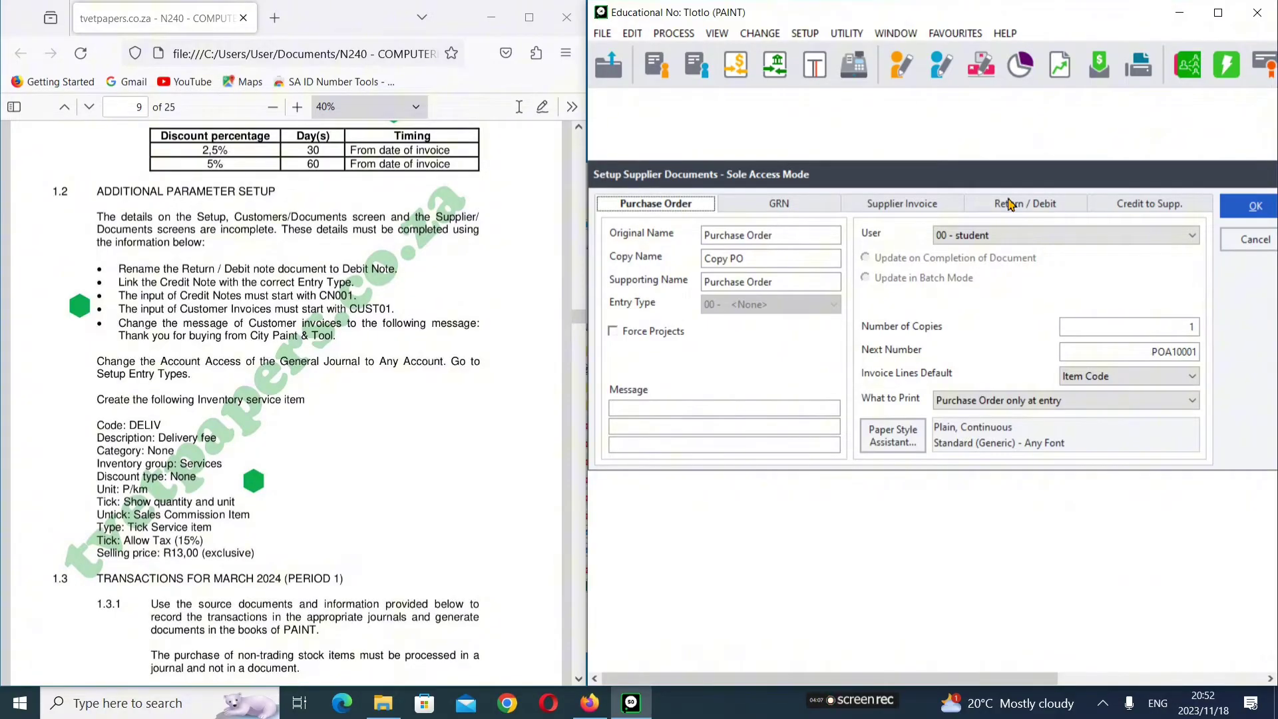
{"action": "left_click", "coordinate": [1009, 204]}
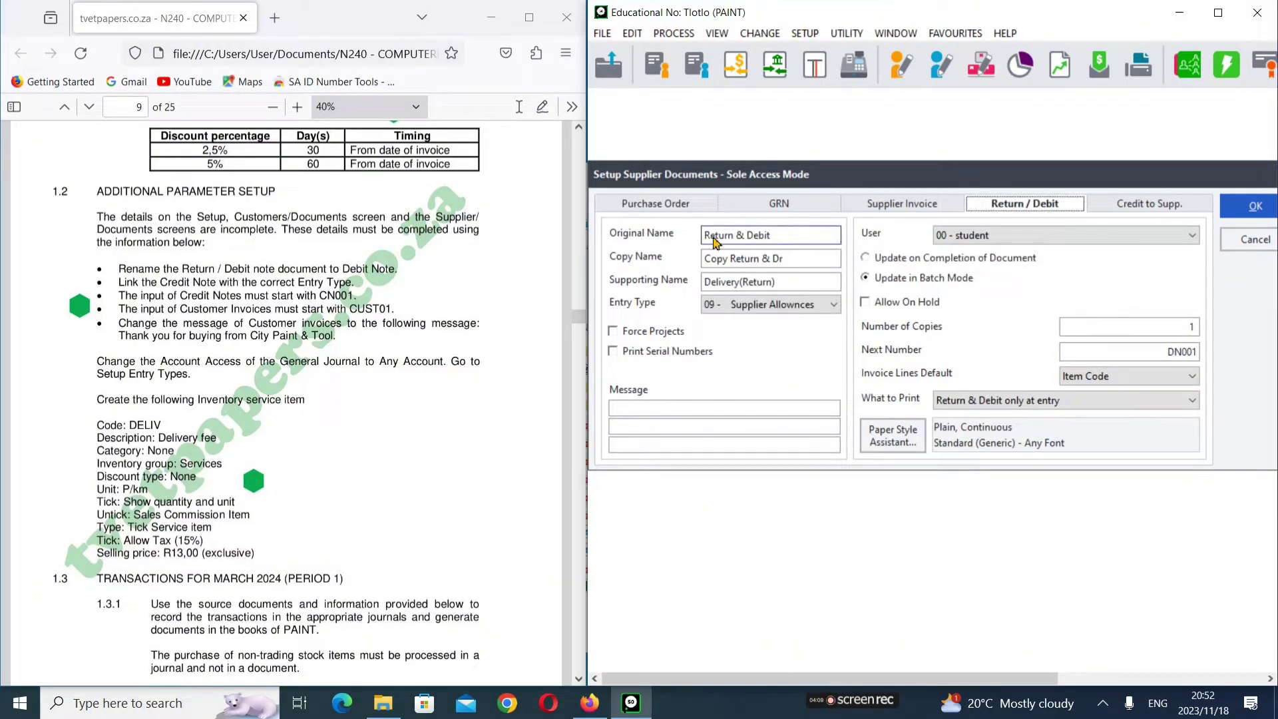
Step: Replace the Return & Debit document's Original Name with 'Debit Note' and save the supplier document setup
{"action": "left_click", "coordinate": [783, 237]}
{"action": "key", "text": "BackSpace"}
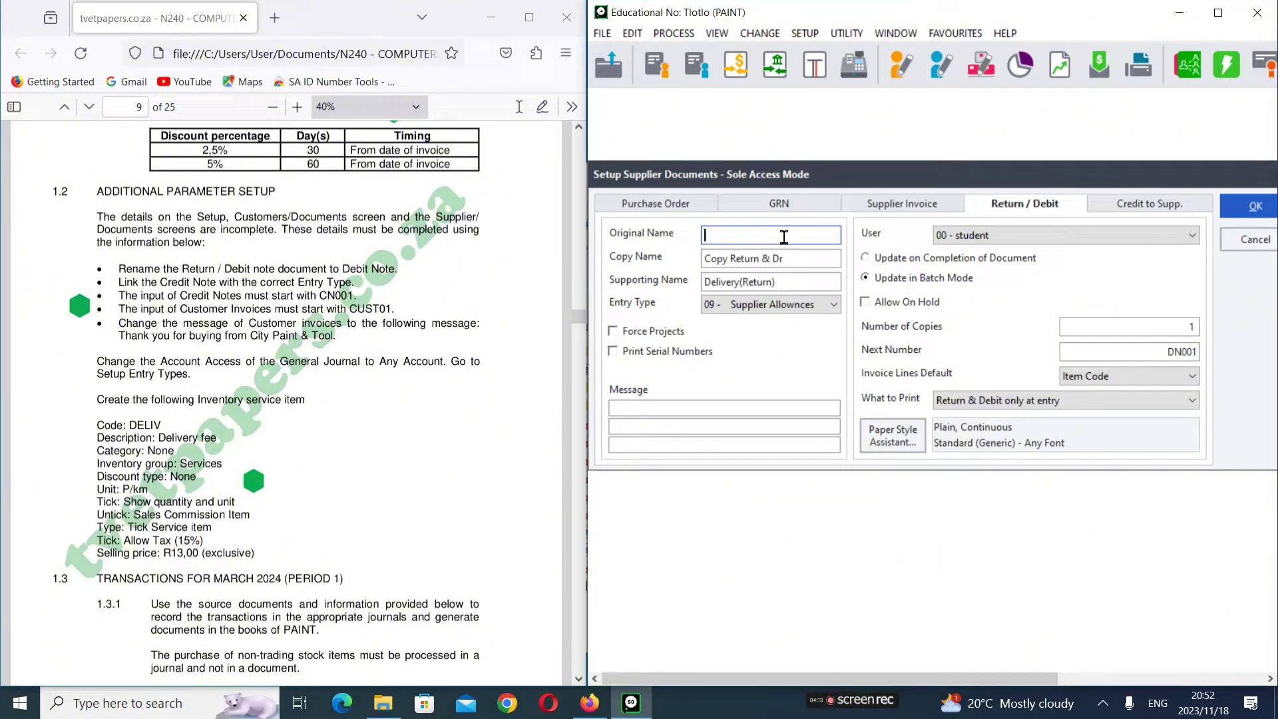
{"action": "type", "text": "Debit Note"}
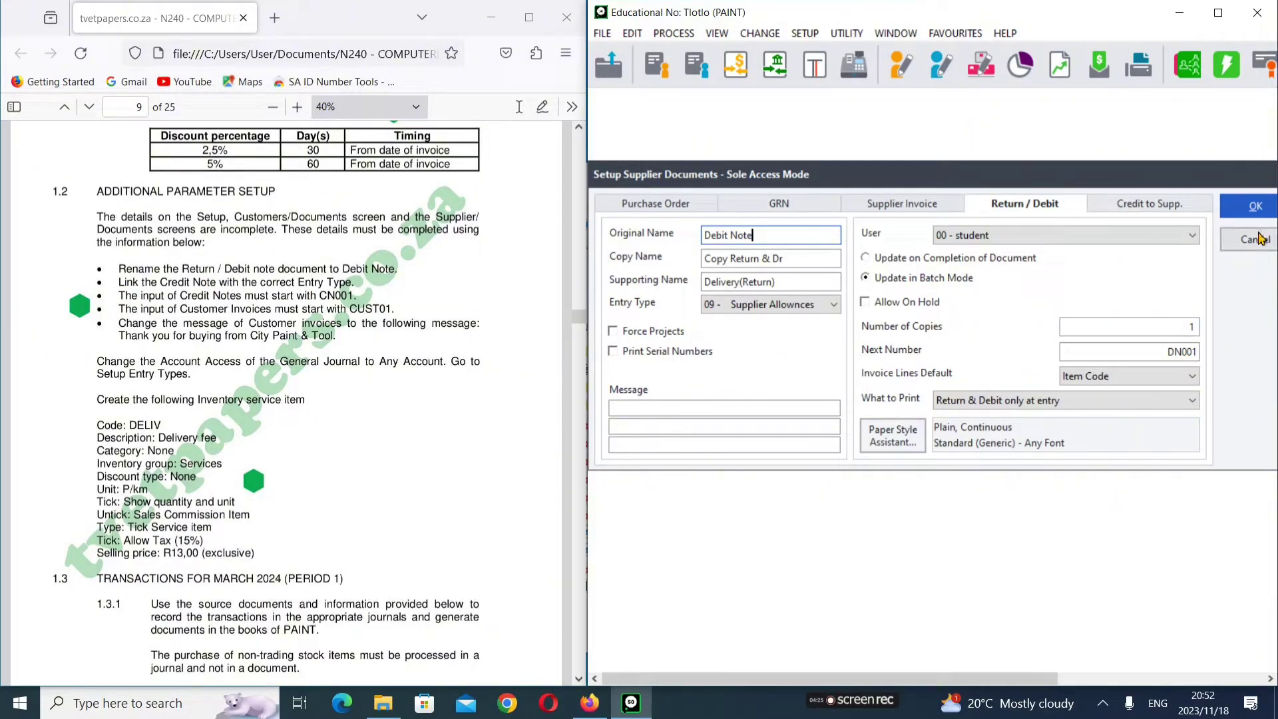
{"action": "left_click", "coordinate": [1260, 211]}
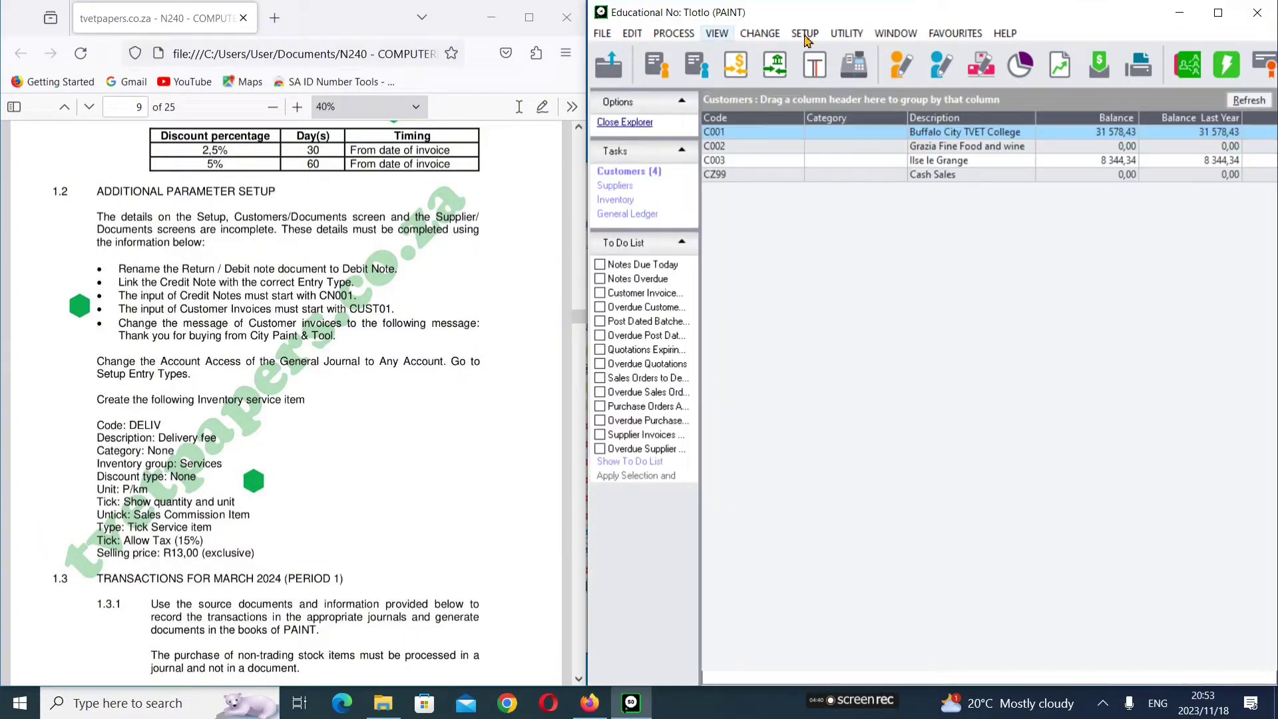
Step: Open Setup Customer Documents and reposition the dialog so its buttons show
{"action": "left_click", "coordinate": [805, 35]}
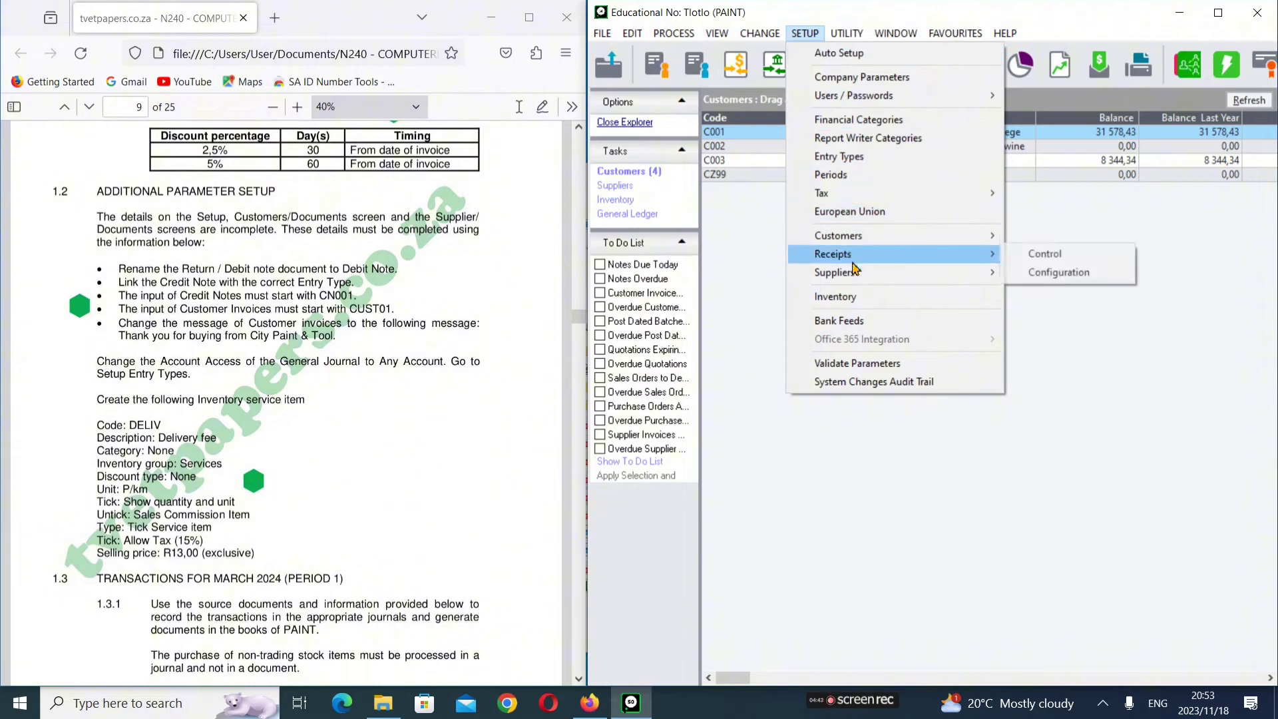
{"action": "mouse_move", "coordinate": [878, 238]}
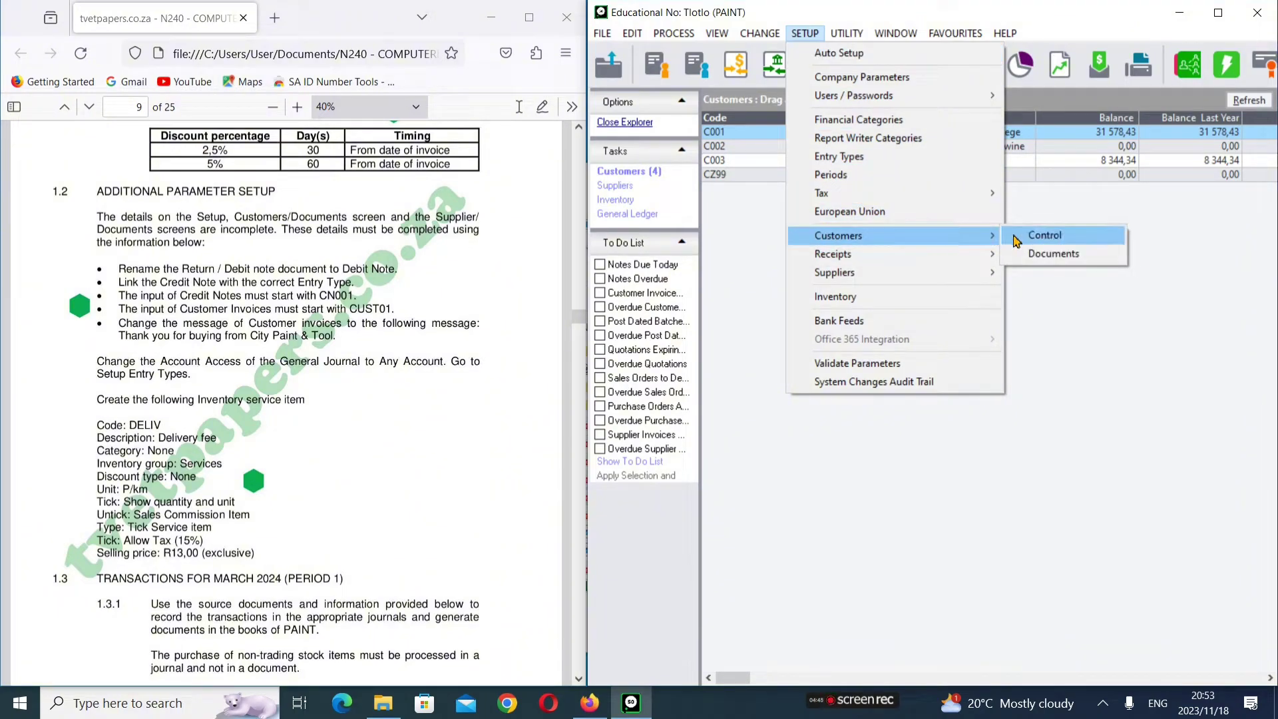
{"action": "left_click", "coordinate": [1033, 259]}
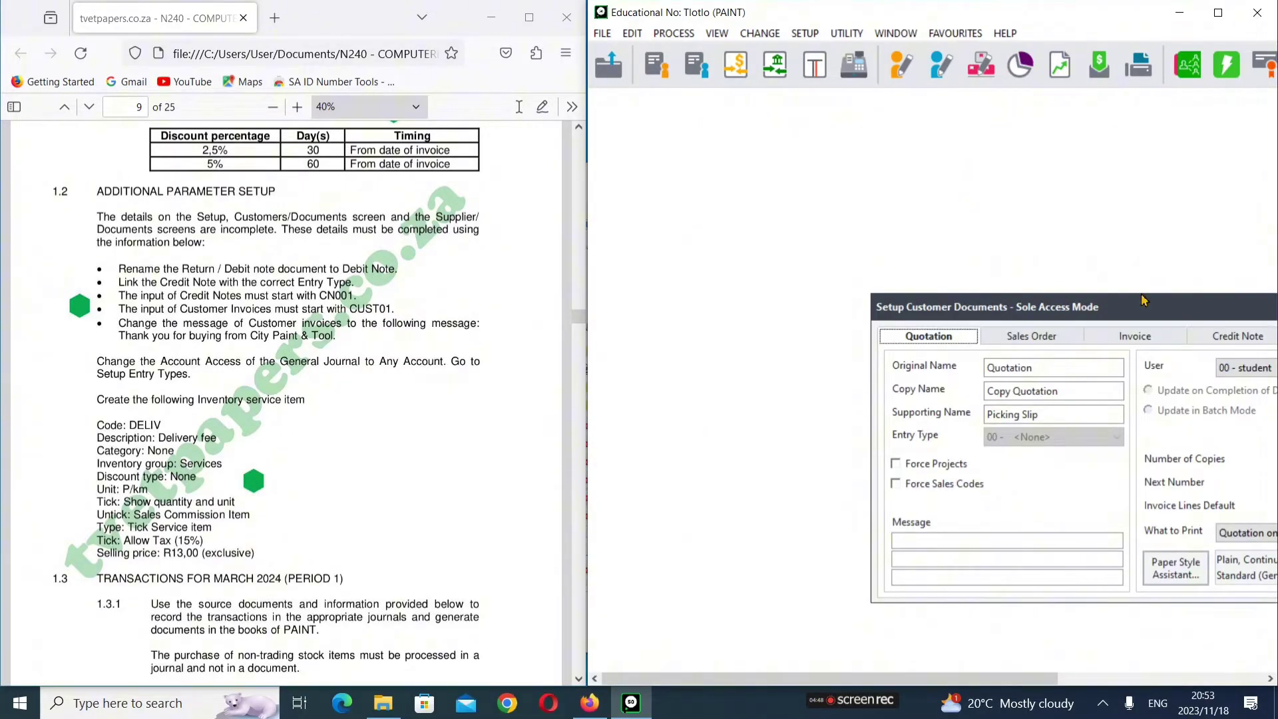
{"action": "left_click_drag", "start_coordinate": [1184, 311], "coordinate": [889, 162]}
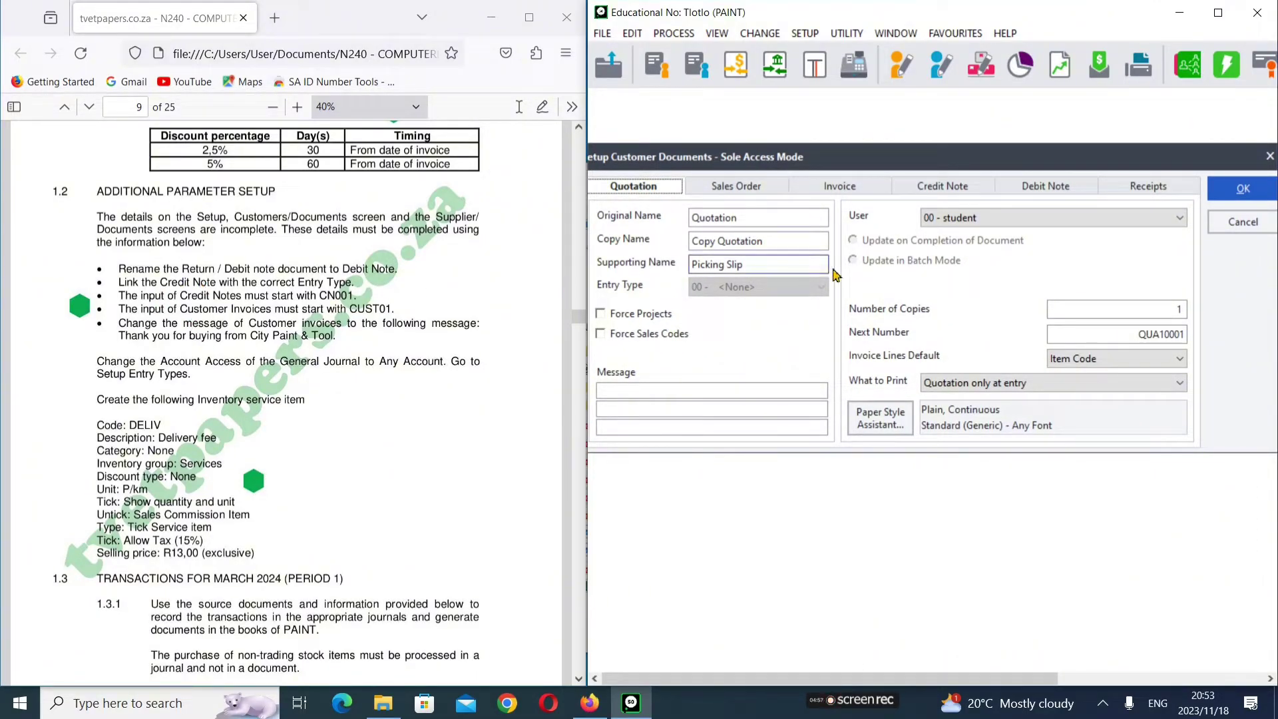
Step: Link the Credit Note to the Customer Allowances journal and set its next number to CN001
{"action": "left_click", "coordinate": [933, 188]}
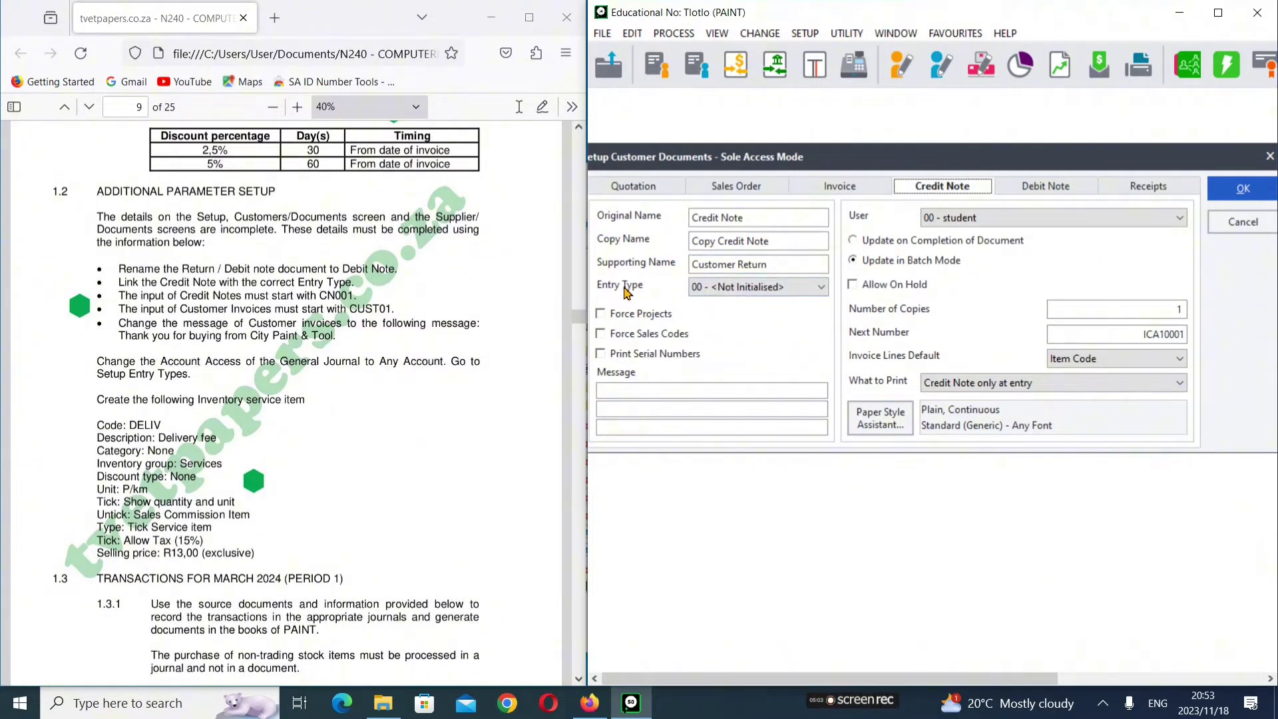
{"action": "left_click", "coordinate": [808, 291]}
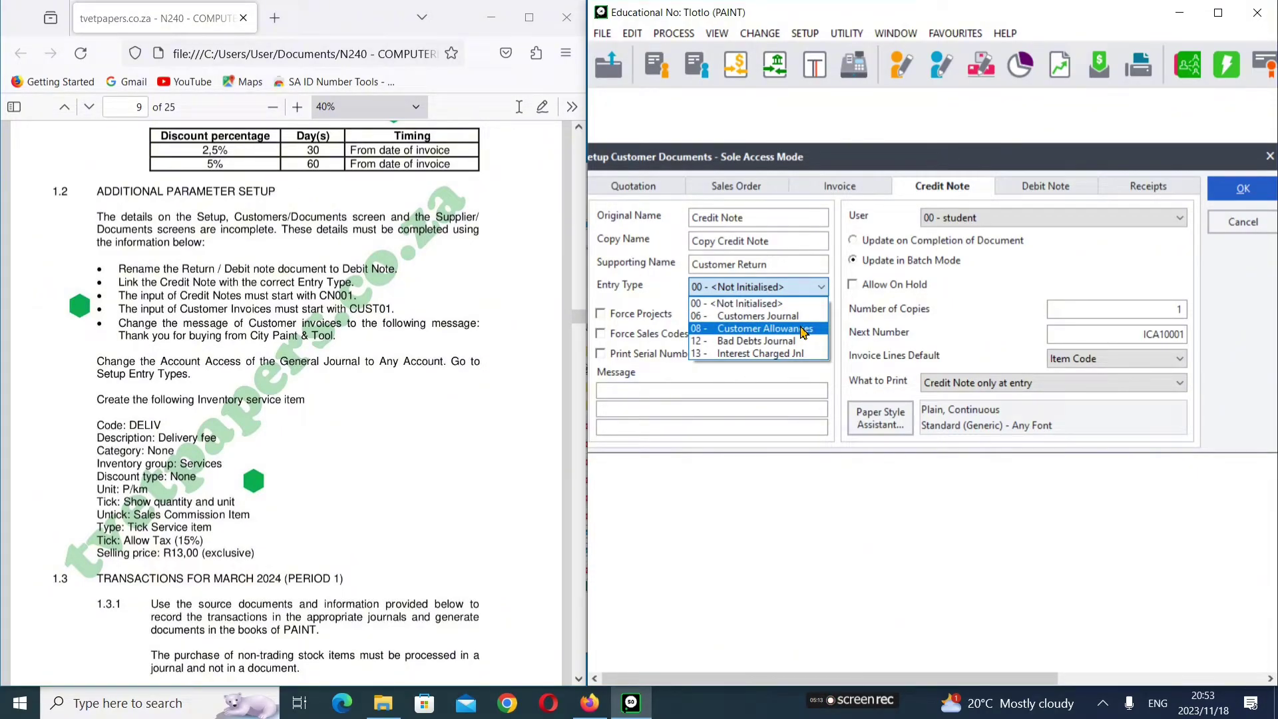
{"action": "left_click", "coordinate": [804, 330]}
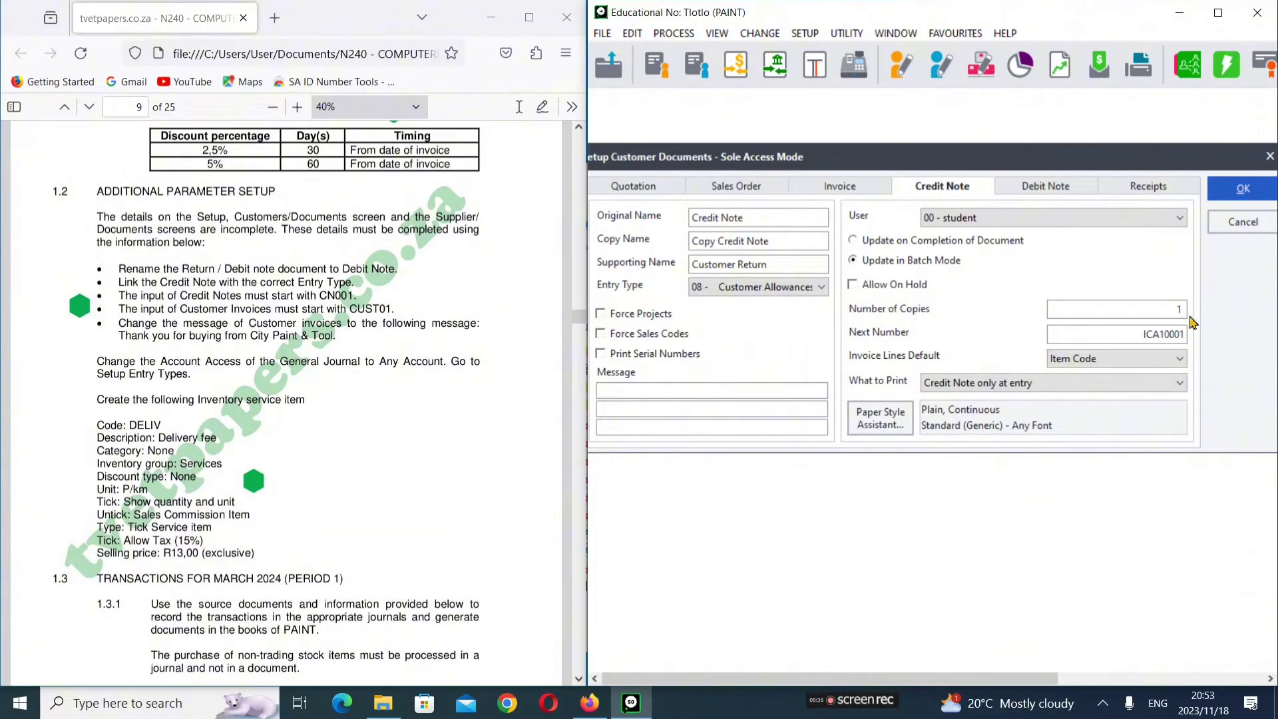
{"action": "left_click", "coordinate": [1159, 334]}
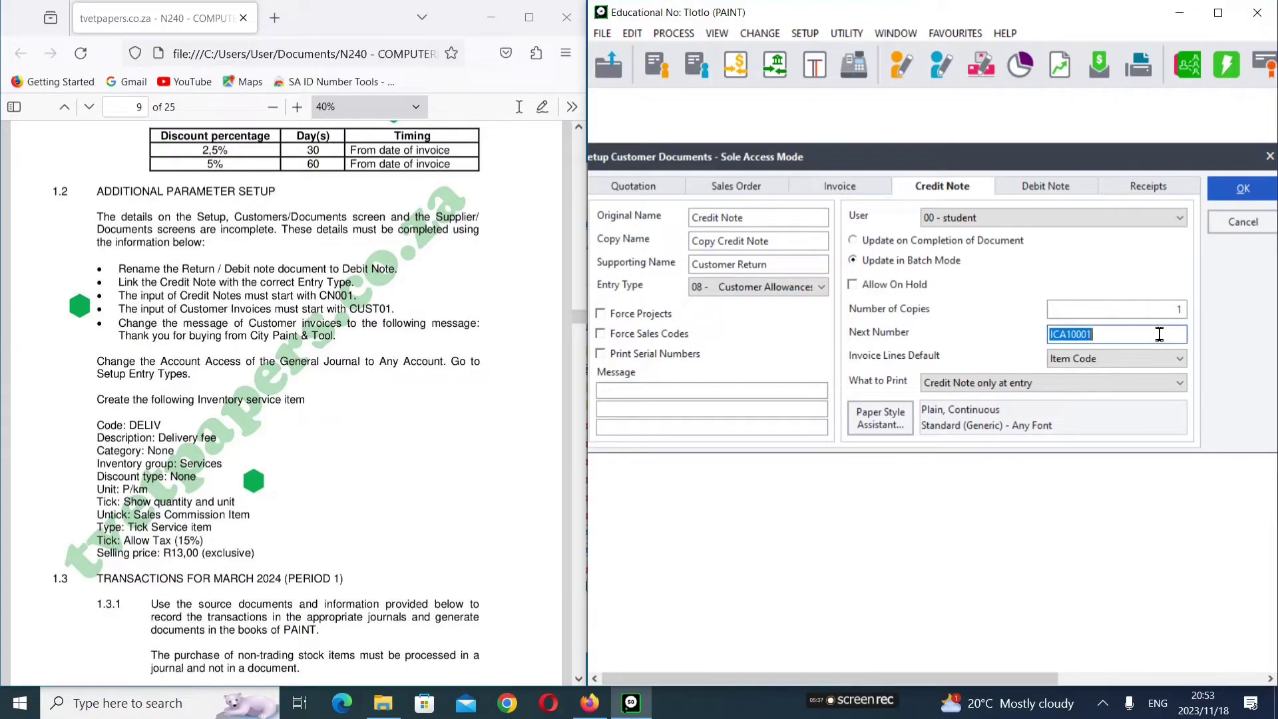
{"action": "type", "text": "CN001"}
Step: Set the customer Invoice next number to CUST01
{"action": "left_click", "coordinate": [897, 193]}
{"action": "left_click", "coordinate": [869, 190]}
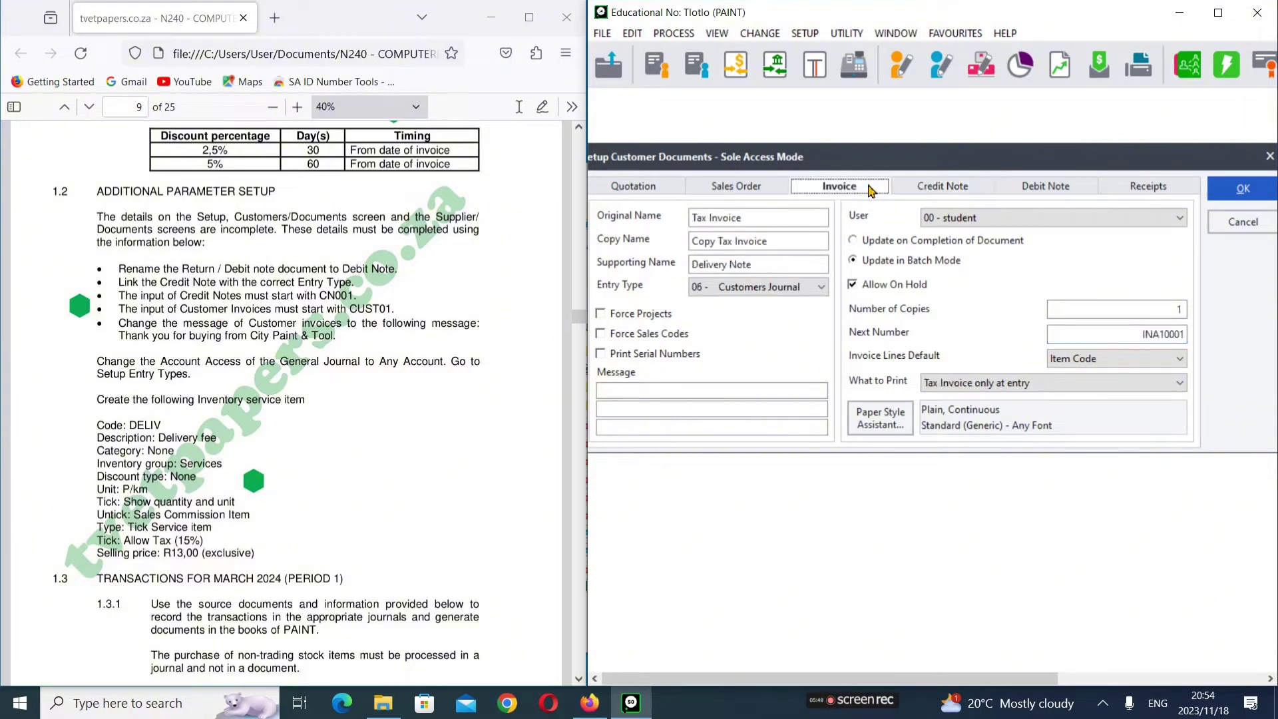
{"action": "left_click", "coordinate": [1164, 338]}
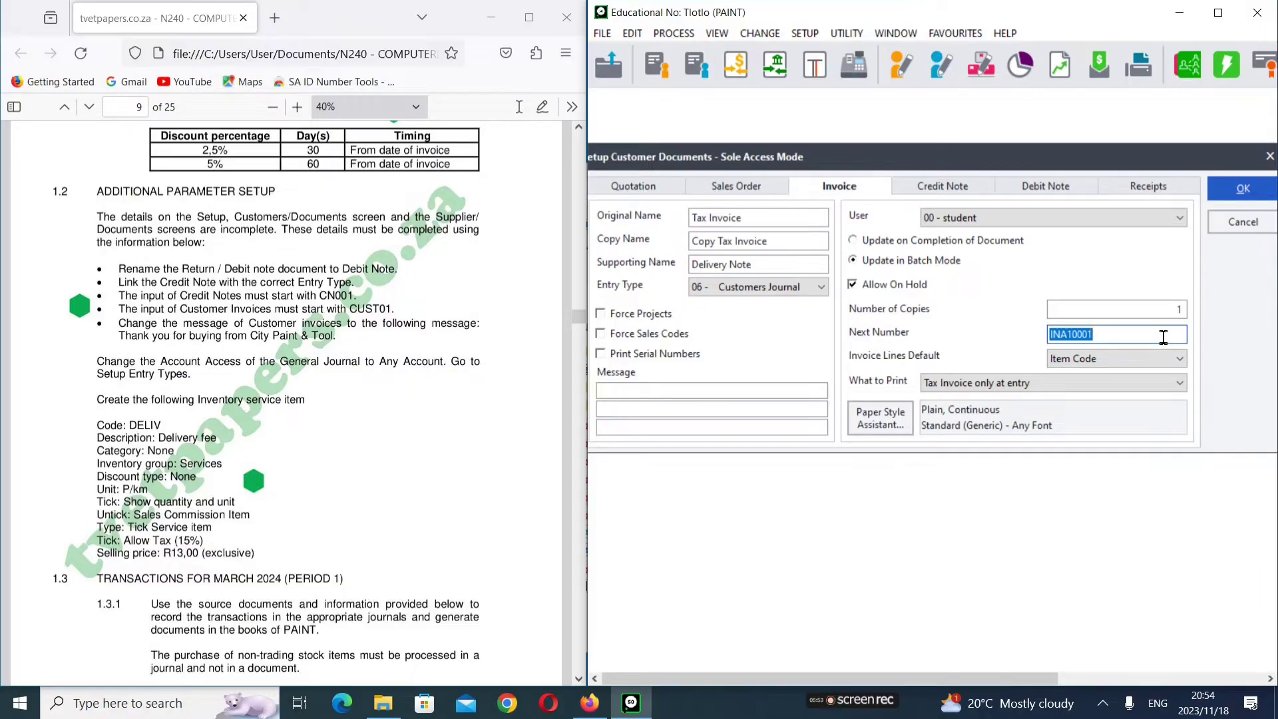
{"action": "type", "text": "CUST01"}
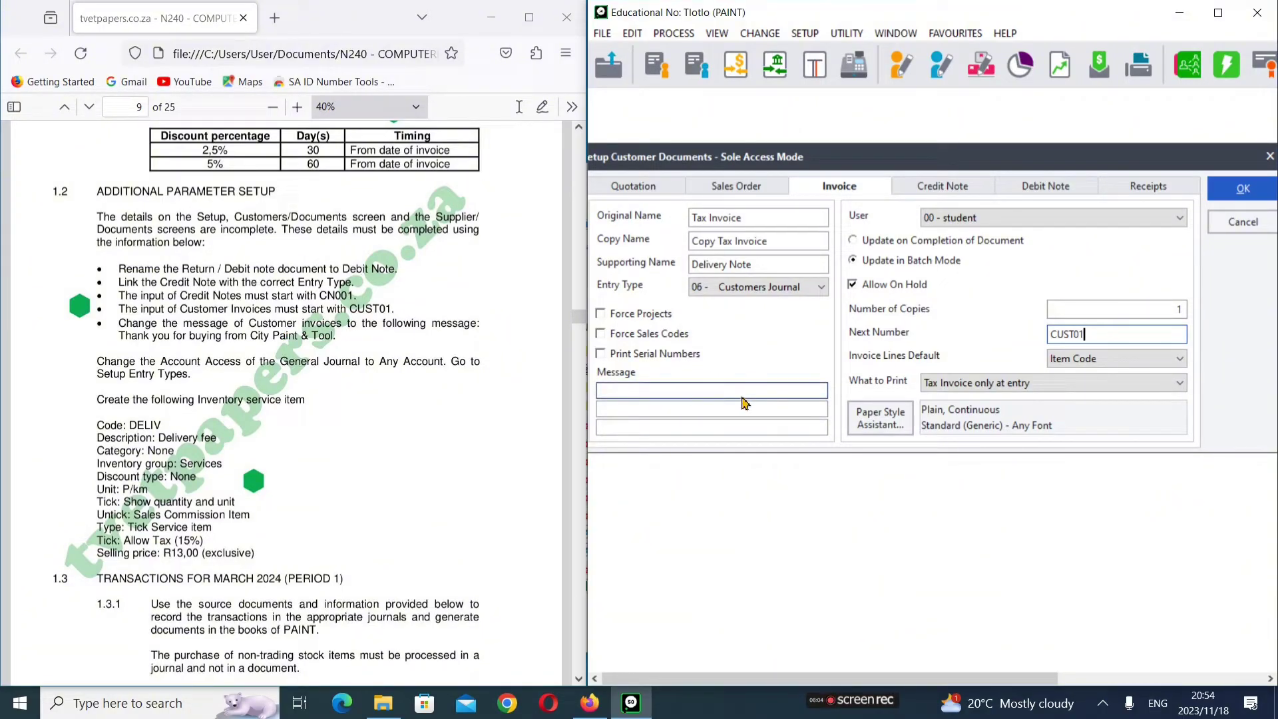
Step: Add the invoice message 'thank you for buying from' / 'City Paint & Tool' and save
{"action": "left_click", "coordinate": [629, 391]}
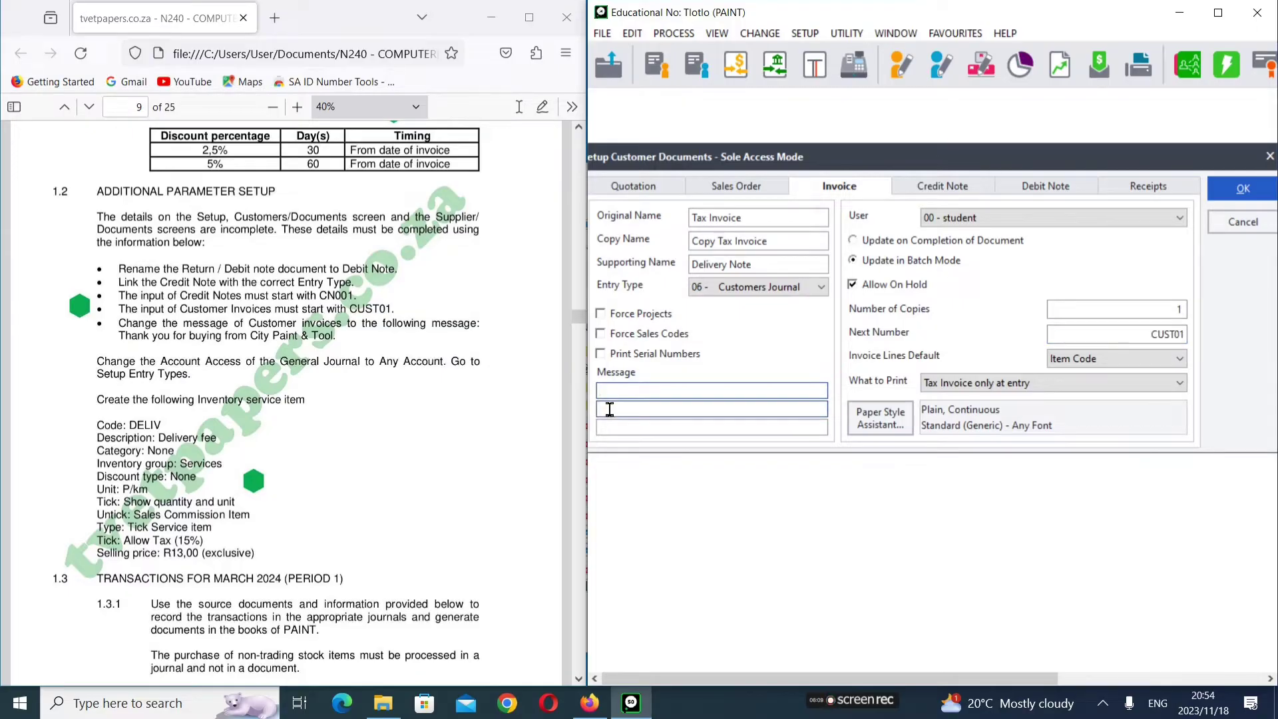
{"action": "type", "text": "thank you for buying from"}
{"action": "left_click", "coordinate": [609, 409]}
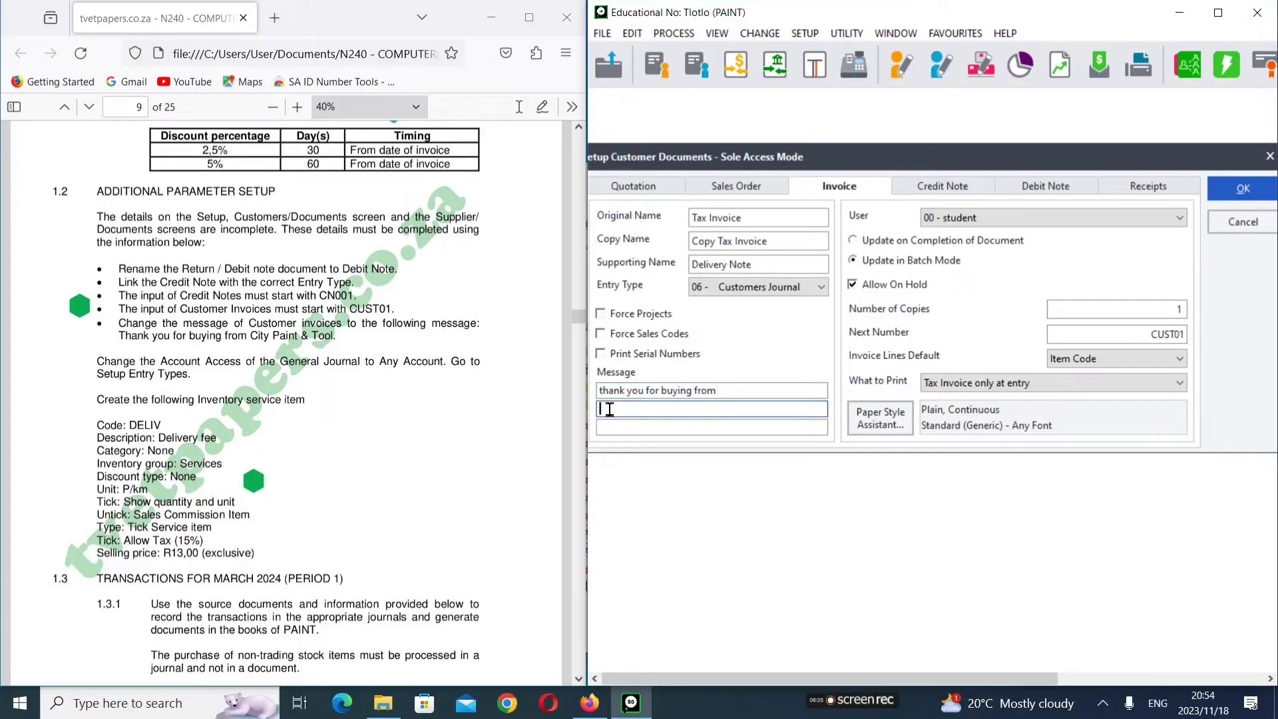
{"action": "type", "text": "City Paint & Tool"}
{"action": "left_click", "coordinate": [1233, 189]}
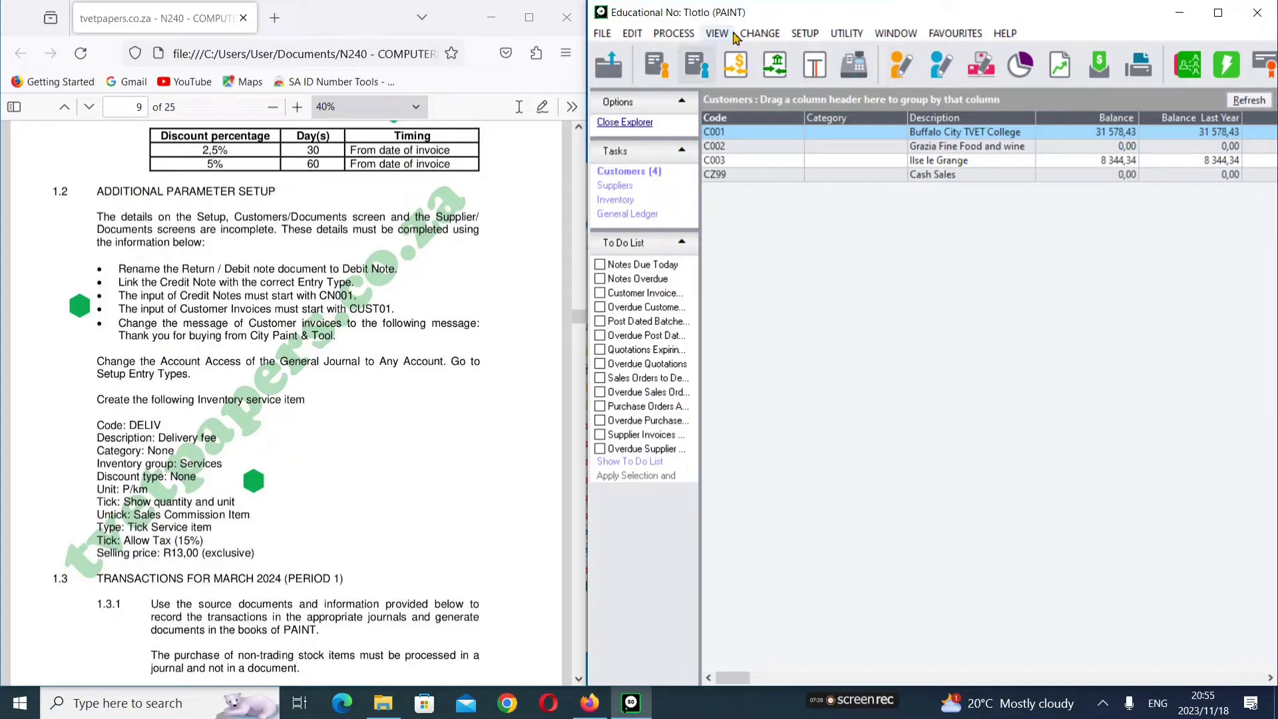
Step: Set row 5 General Journal's Account Access to Any Account and save the entry types
{"action": "left_click", "coordinate": [807, 34]}
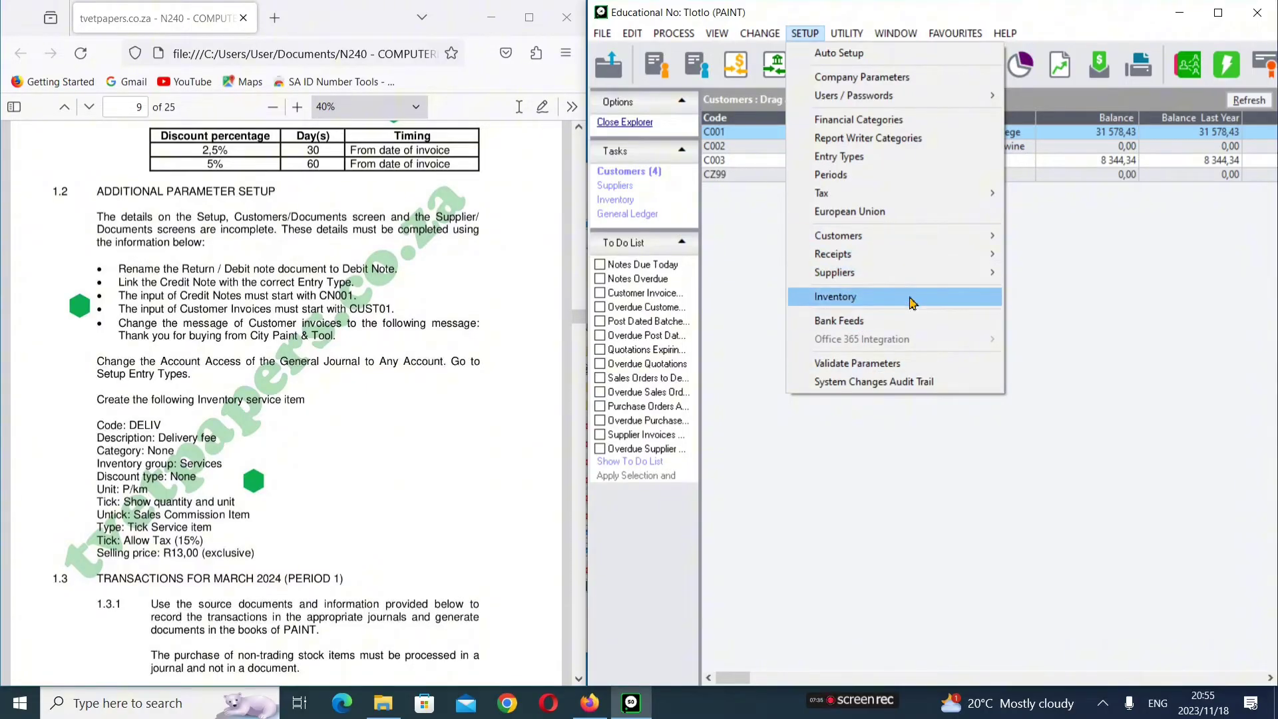
{"action": "left_click", "coordinate": [878, 158]}
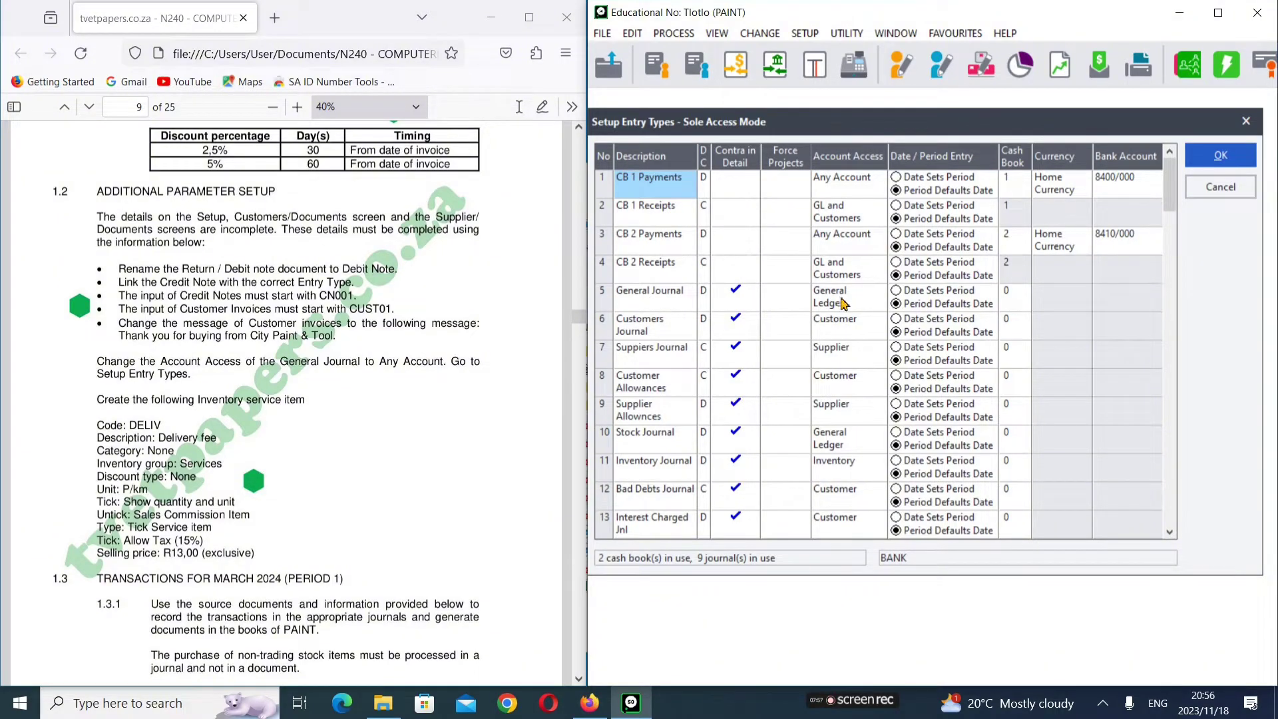
{"action": "left_click", "coordinate": [841, 301]}
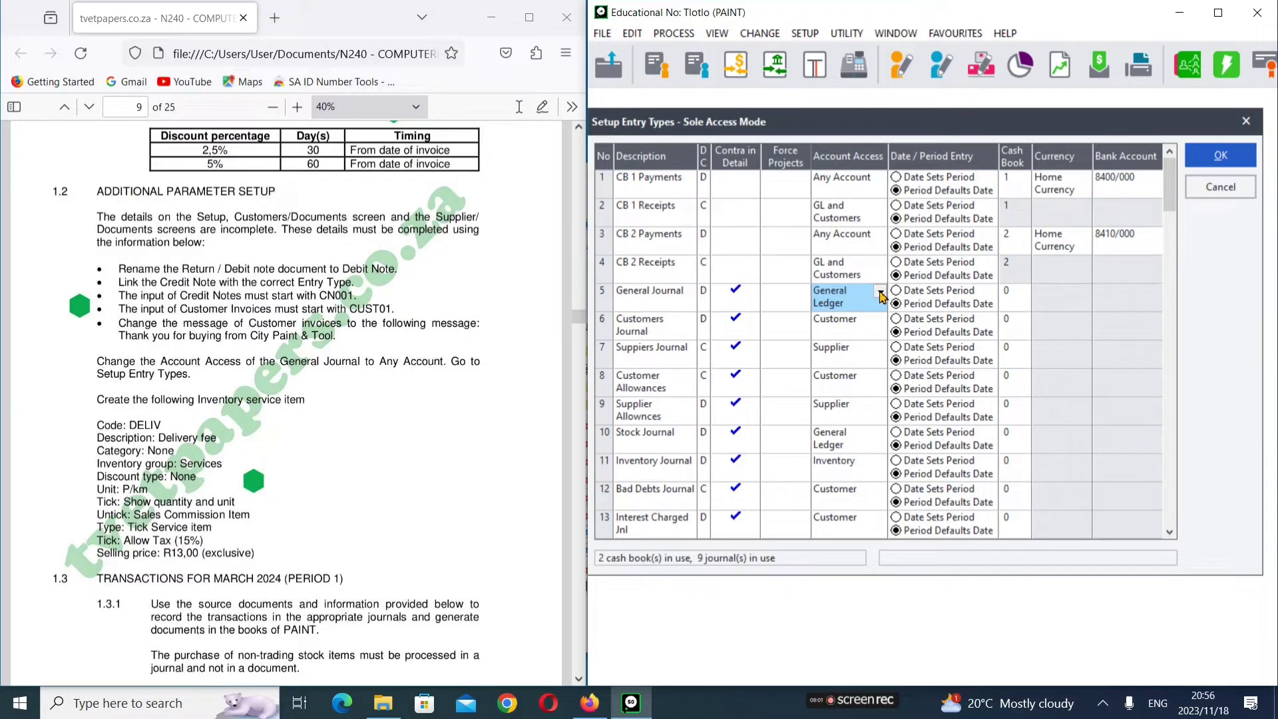
{"action": "left_click", "coordinate": [880, 296]}
{"action": "left_click", "coordinate": [845, 325]}
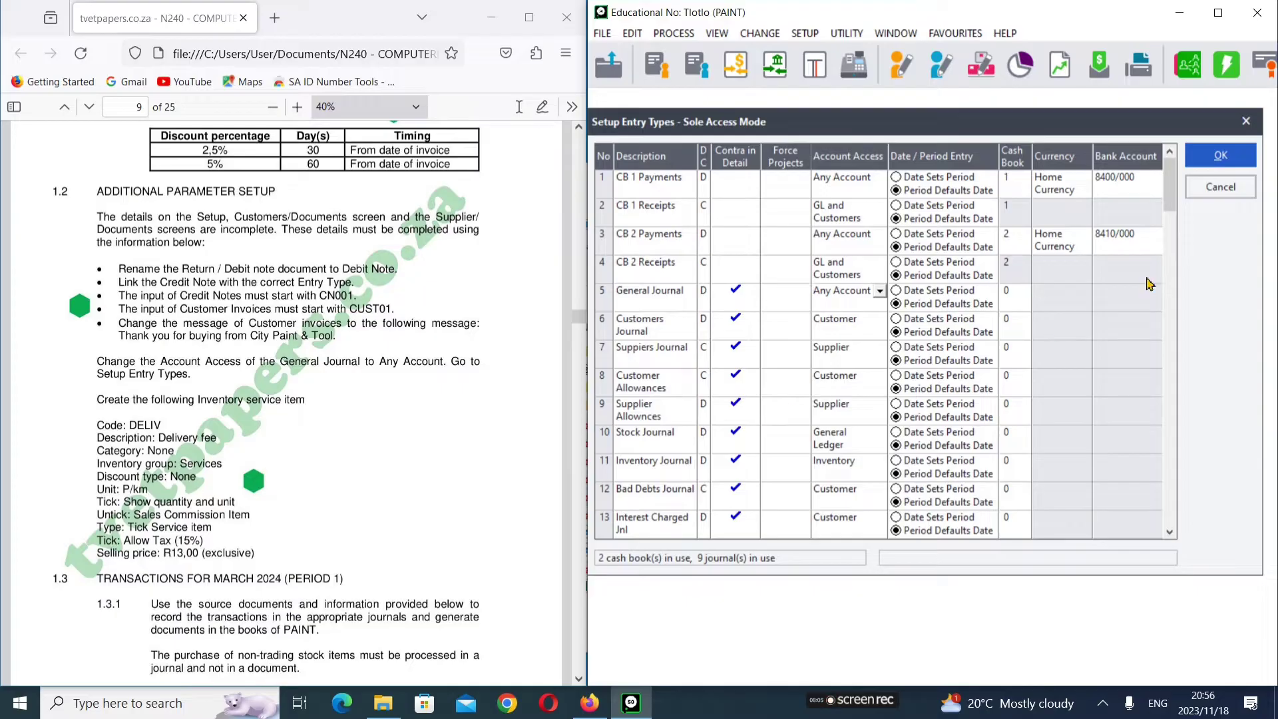
{"action": "left_click", "coordinate": [1223, 151]}
{"action": "left_click", "coordinate": [1223, 151]}
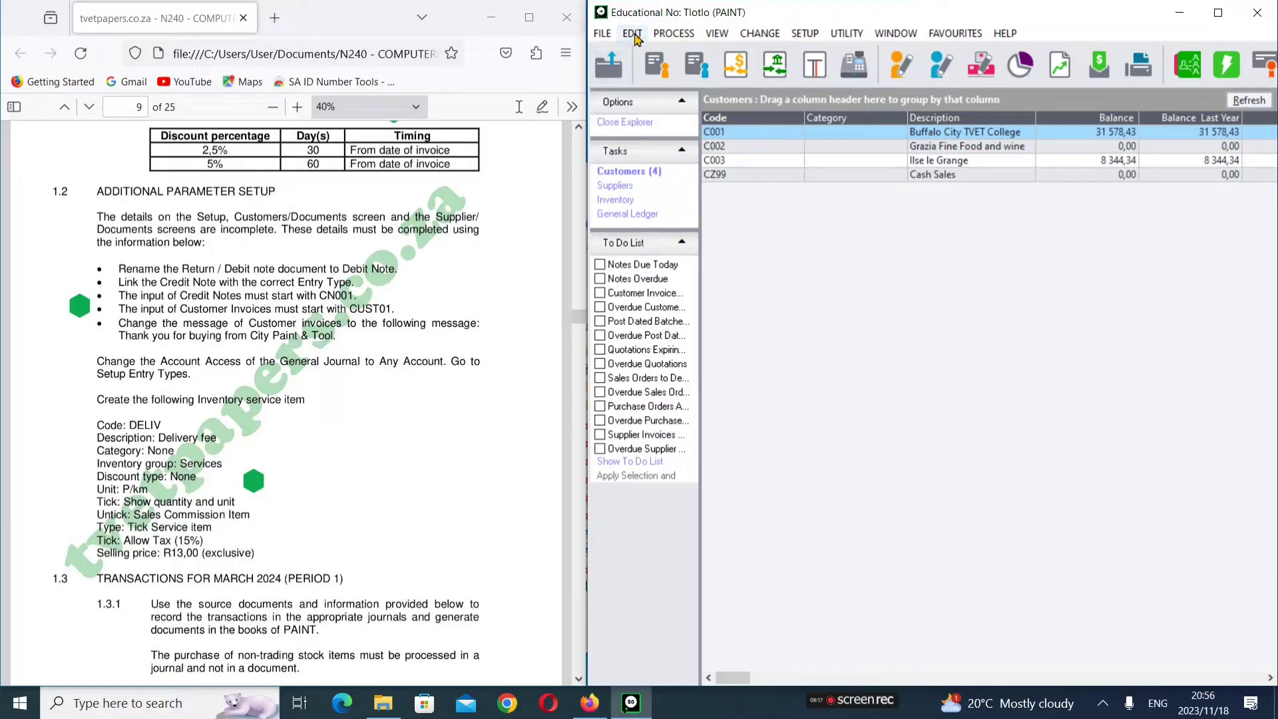
Step: Open the inventory Item File from the Edit menu
{"action": "left_click", "coordinate": [632, 33]}
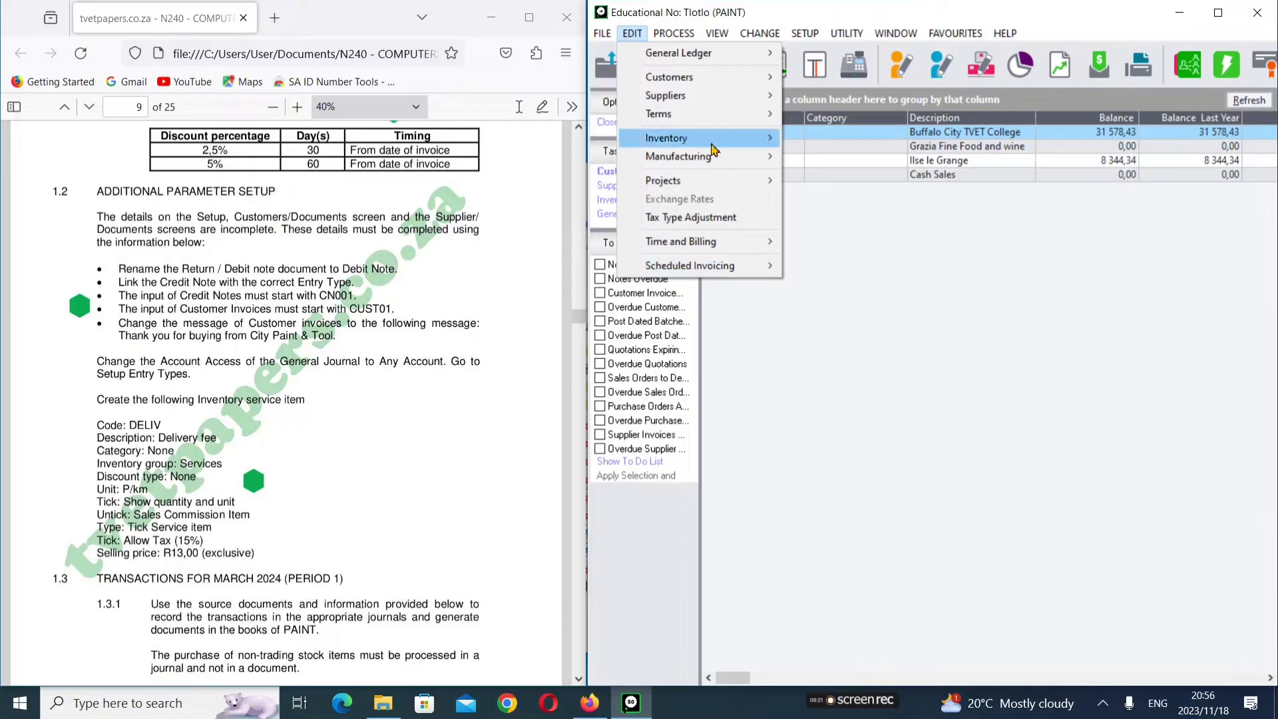
{"action": "mouse_move", "coordinate": [713, 146]}
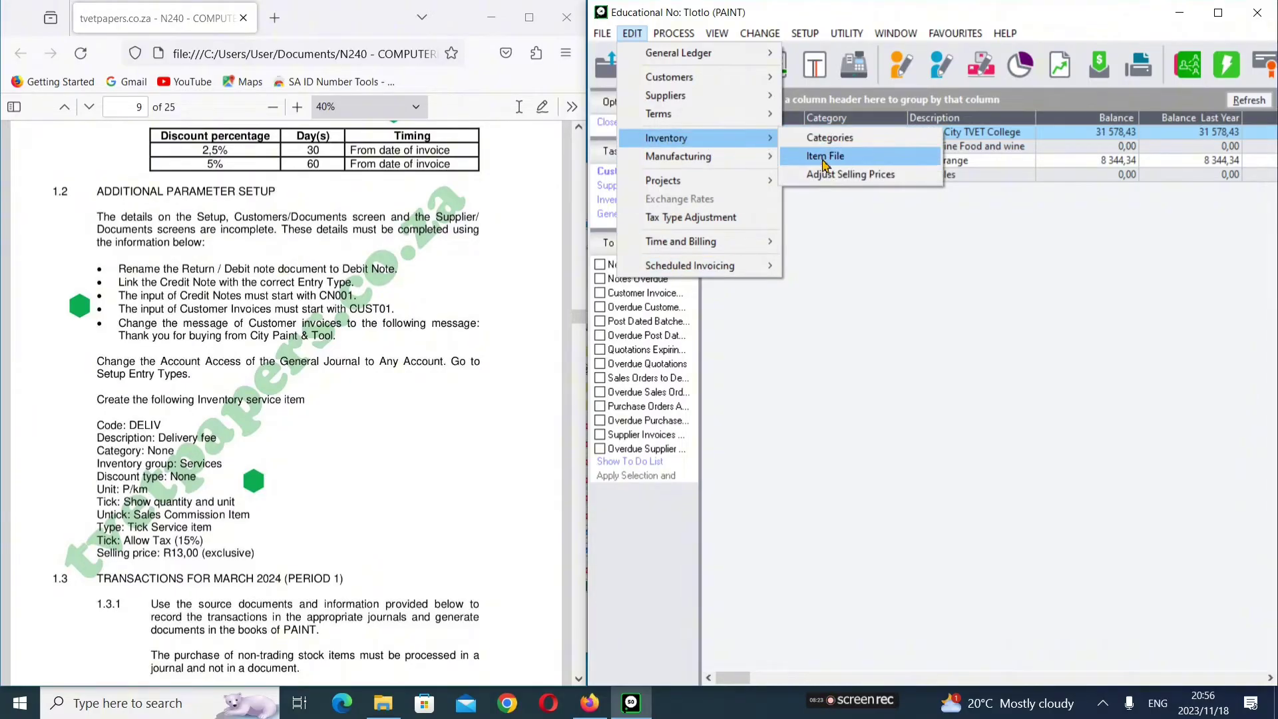
{"action": "left_click", "coordinate": [823, 160]}
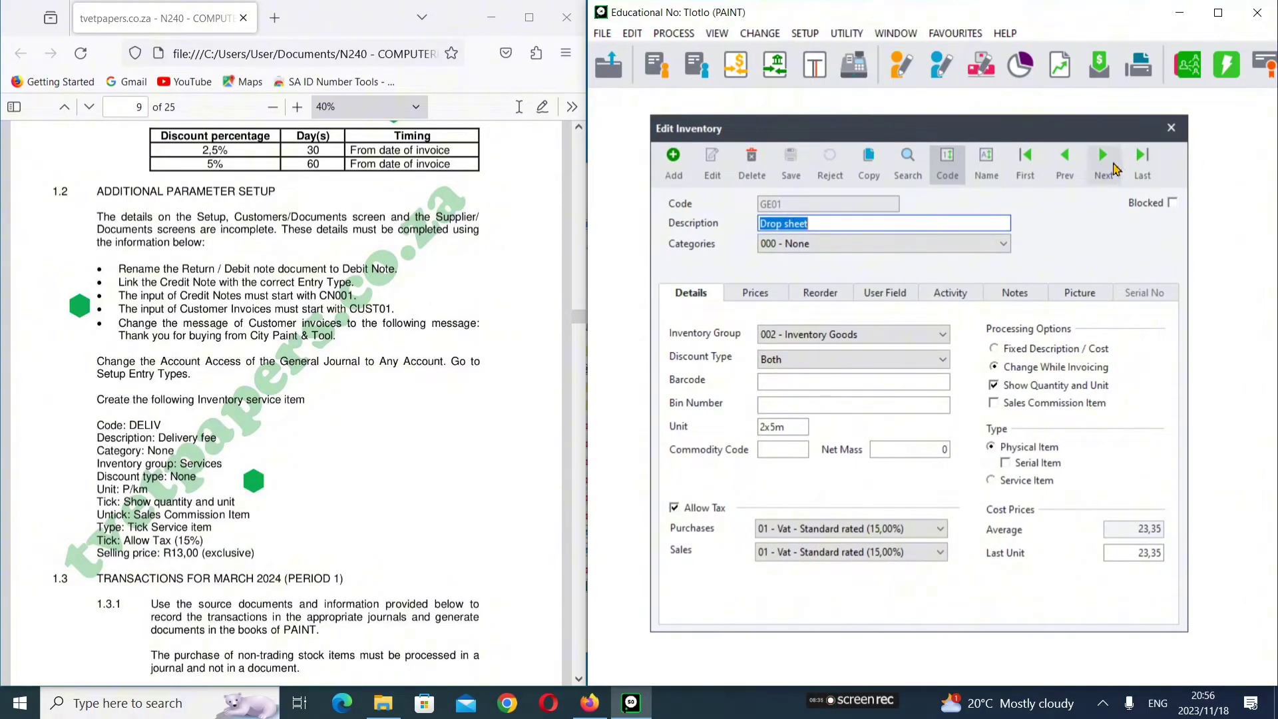
Step: Browse through the existing inventory items, then start a new blank item
{"action": "left_click", "coordinate": [1108, 166]}
{"action": "left_click", "coordinate": [1108, 166]}
{"action": "left_click", "coordinate": [1107, 166]}
{"action": "left_click", "coordinate": [1108, 167]}
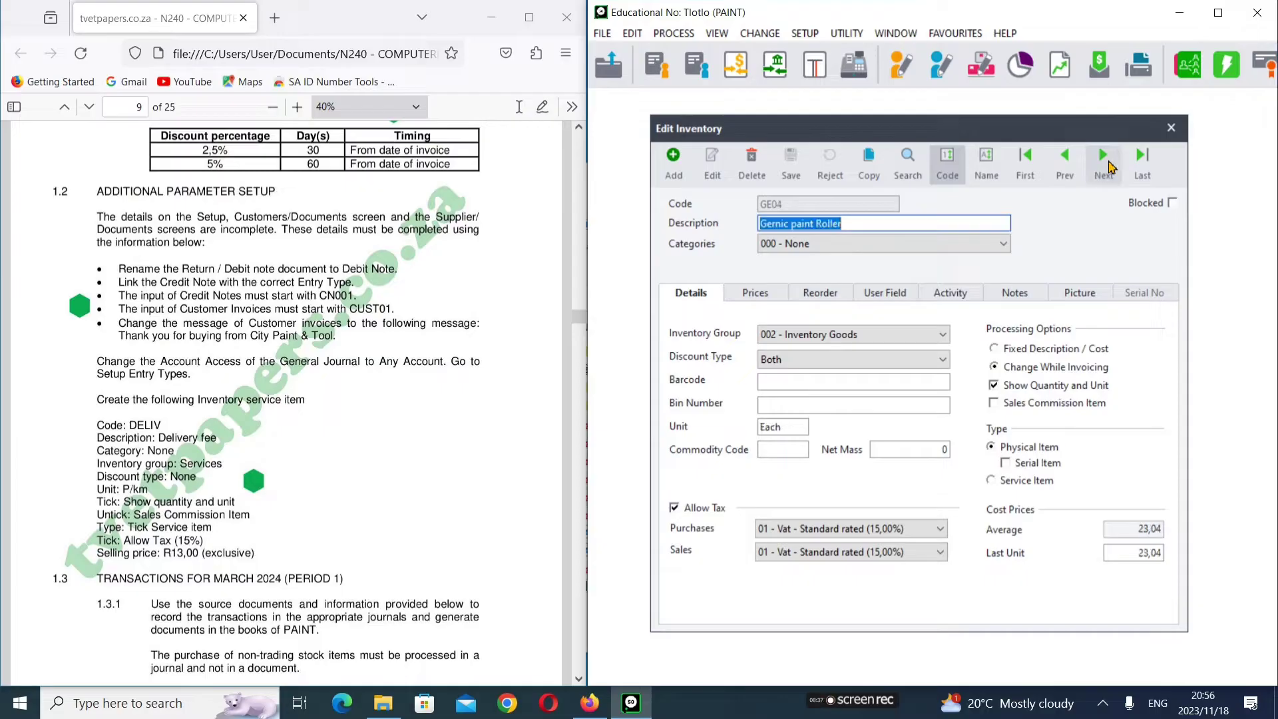
{"action": "left_click", "coordinate": [1103, 159]}
{"action": "left_click", "coordinate": [1102, 160]}
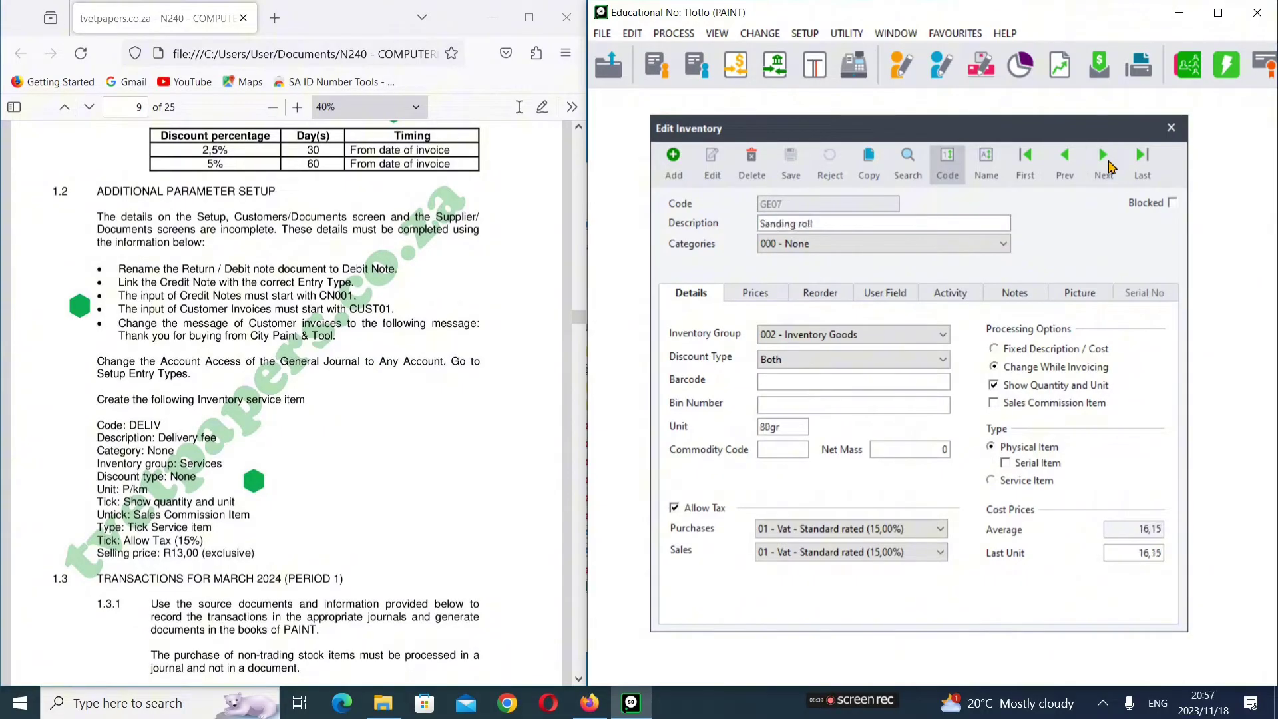
{"action": "left_click", "coordinate": [1108, 166]}
{"action": "left_click", "coordinate": [1107, 166]}
{"action": "left_click", "coordinate": [1108, 166]}
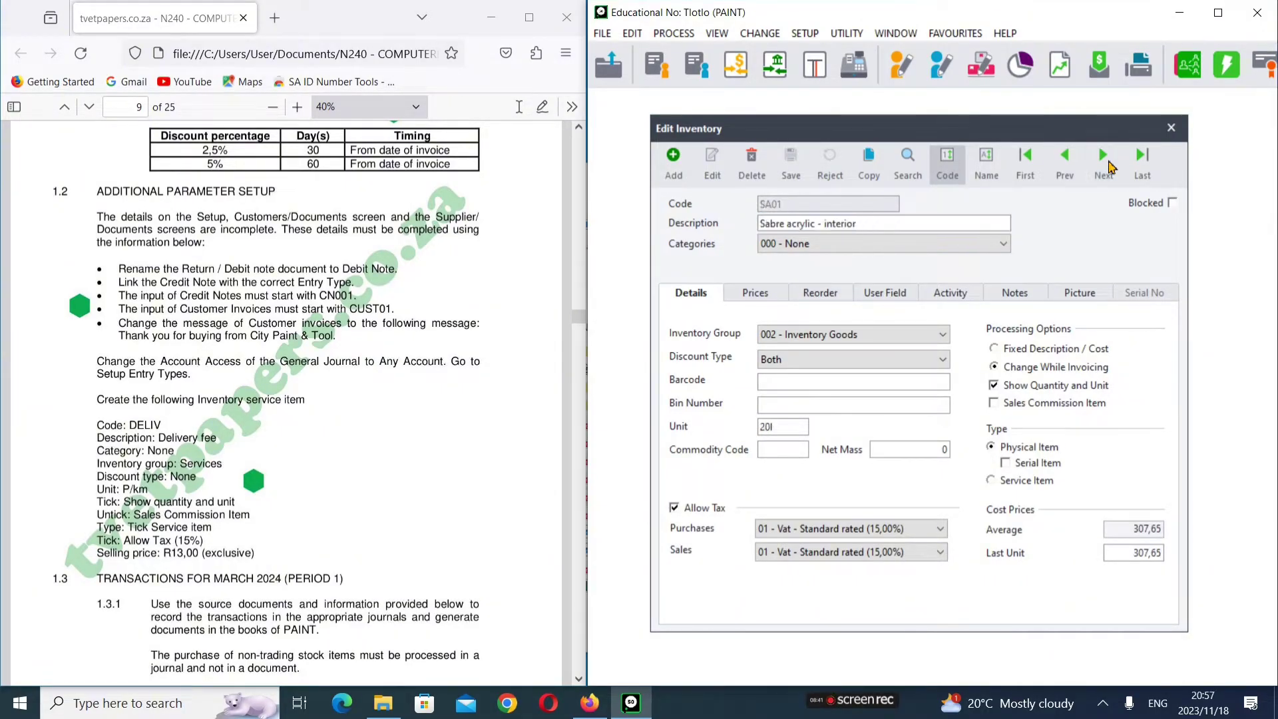
{"action": "left_click", "coordinate": [1108, 167]}
{"action": "left_click", "coordinate": [1108, 166]}
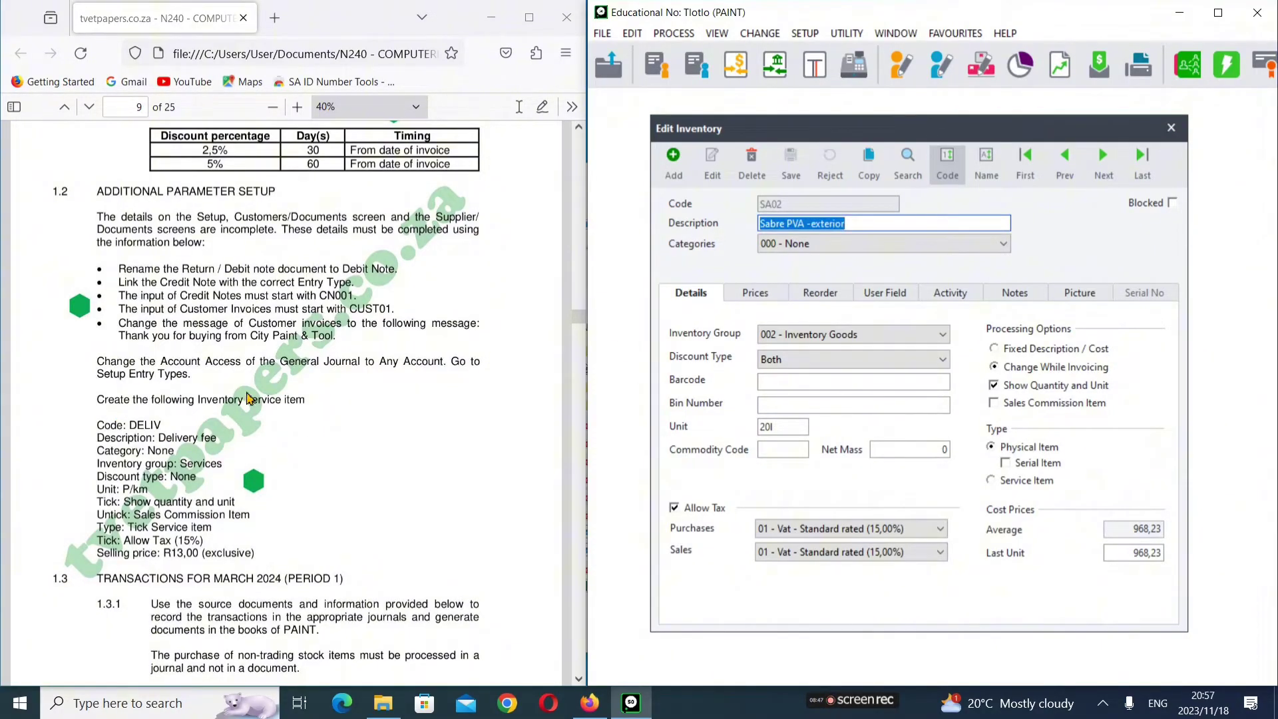
{"action": "left_click", "coordinate": [673, 163]}
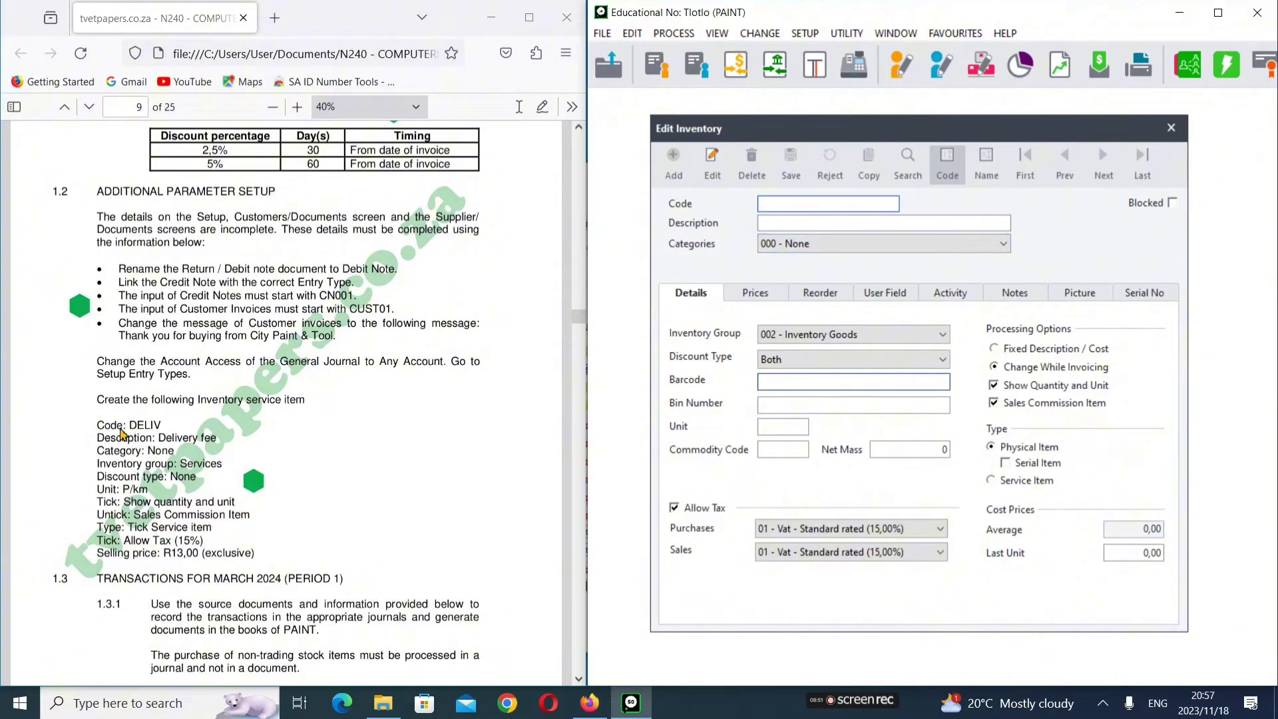
Step: Enter item code DELIV with the description Delivery Fee
{"action": "type", "text": "DELIV"}
{"action": "key", "text": "Tab"}
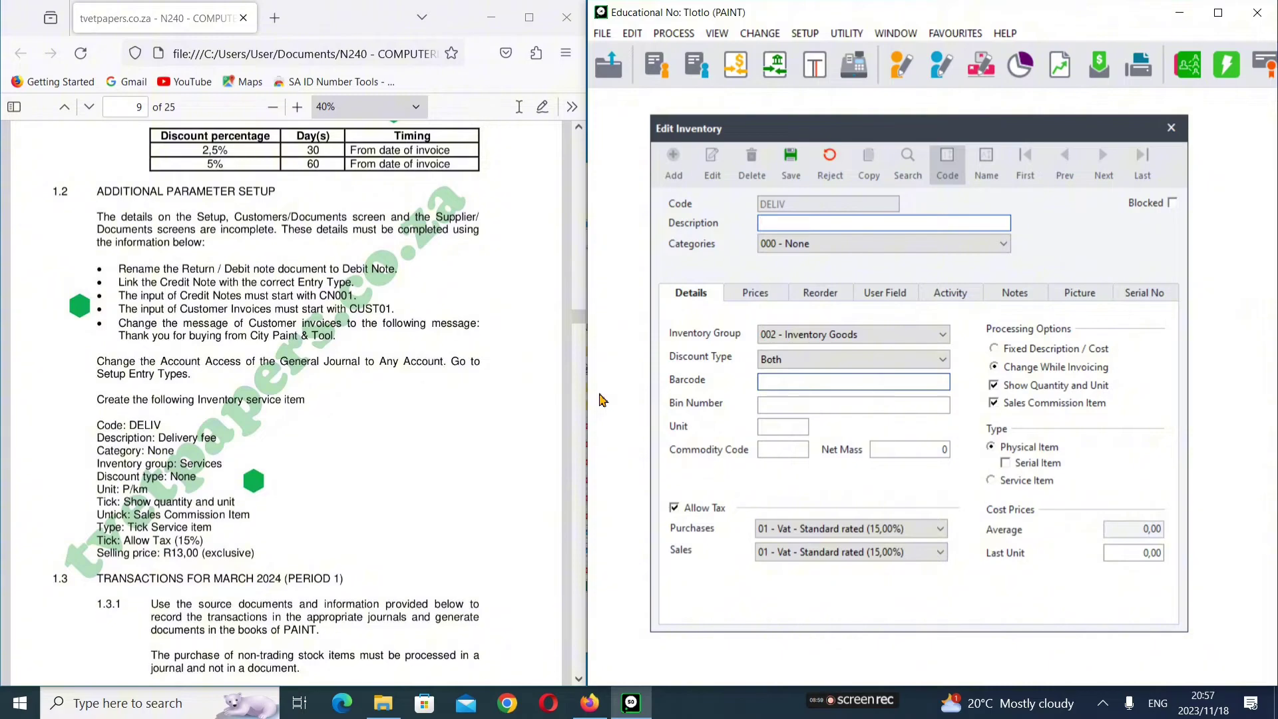
{"action": "type", "text": "Delivery Fee"}
{"action": "key", "text": "Tab"}
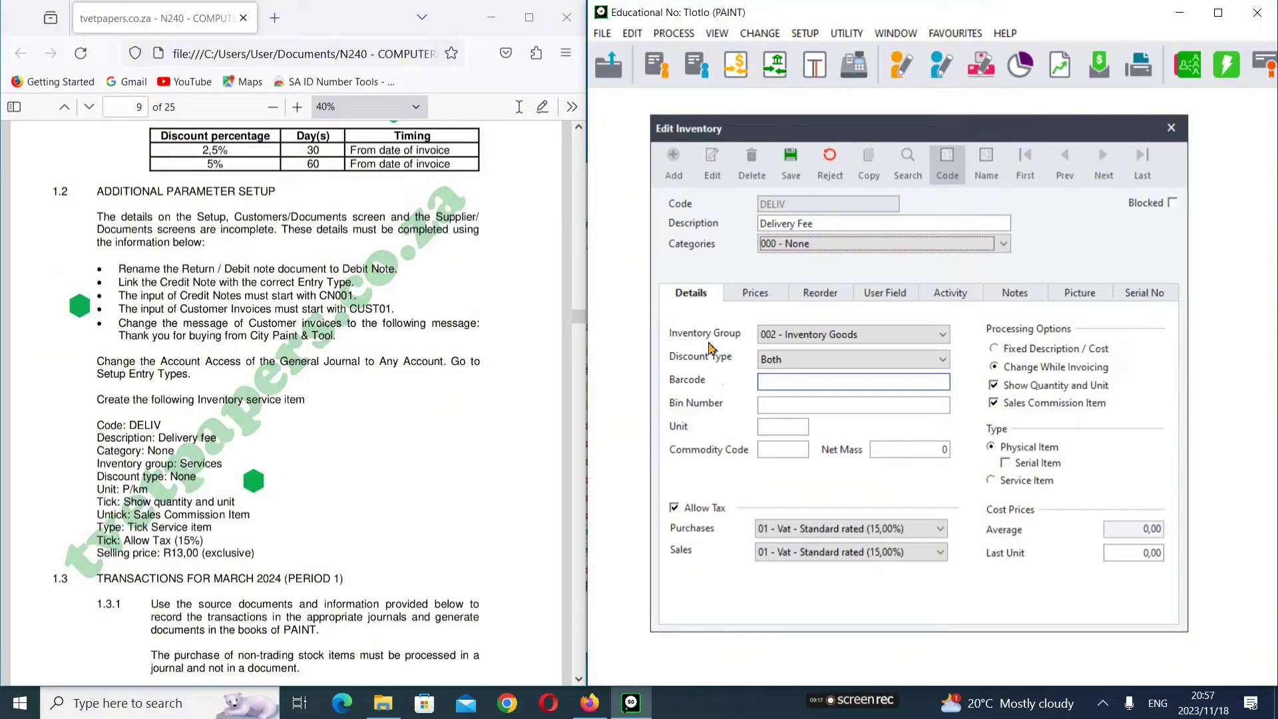
Step: Put the item in inventory group 001 - Services with discount type None
{"action": "left_click", "coordinate": [948, 337]}
{"action": "left_click", "coordinate": [872, 350]}
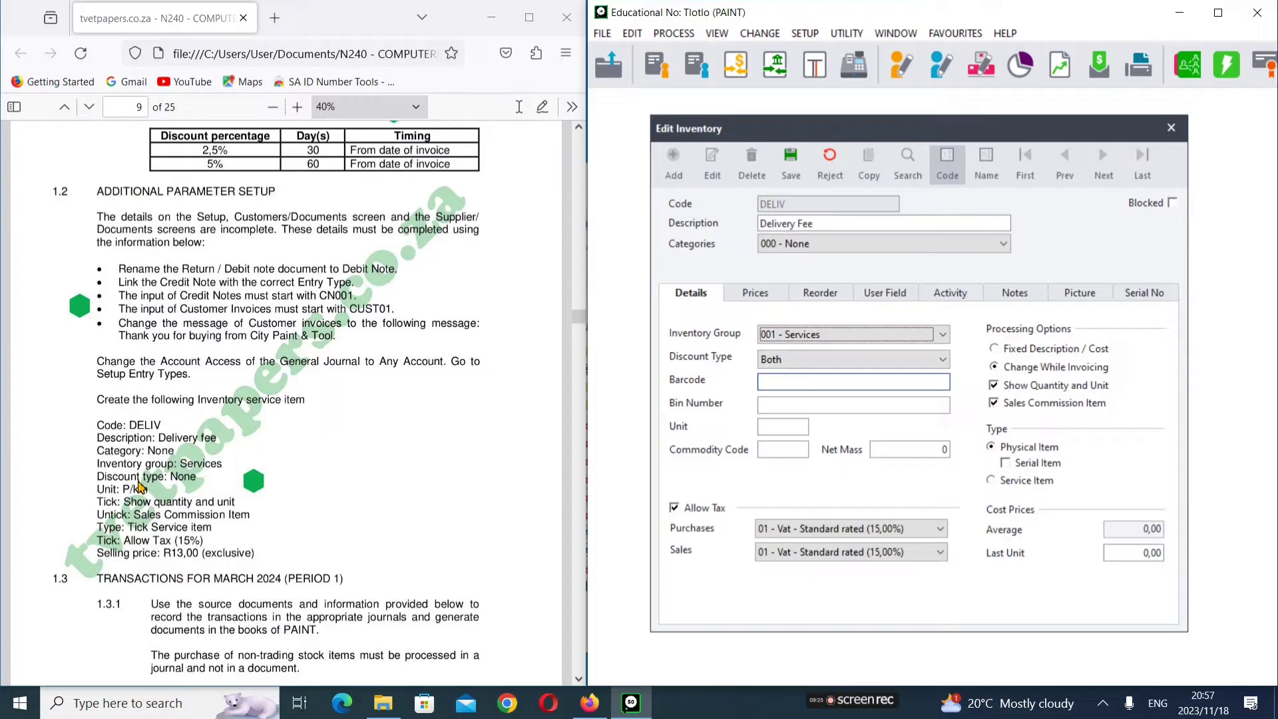
{"action": "left_click", "coordinate": [839, 365]}
{"action": "left_click", "coordinate": [769, 374]}
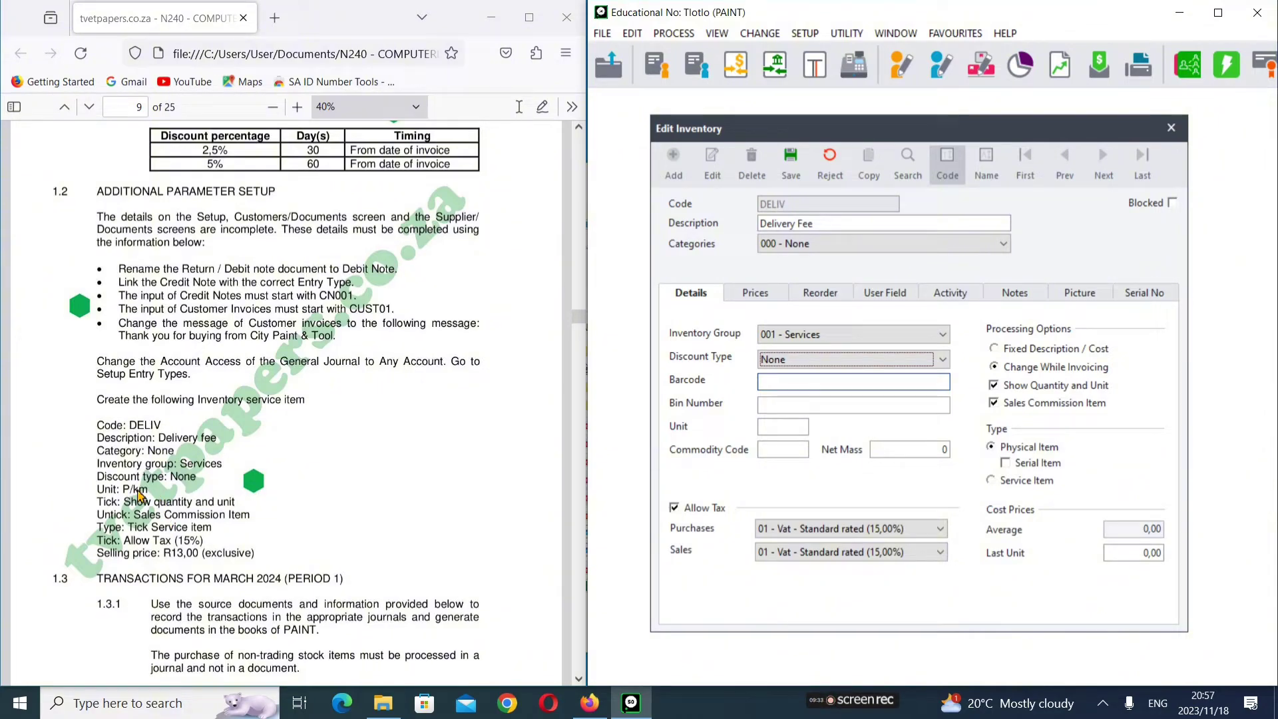
Step: Set the Delivery Fee unit to P/km, untick Sales Commission Item, and make it a service item
{"action": "left_click", "coordinate": [779, 426]}
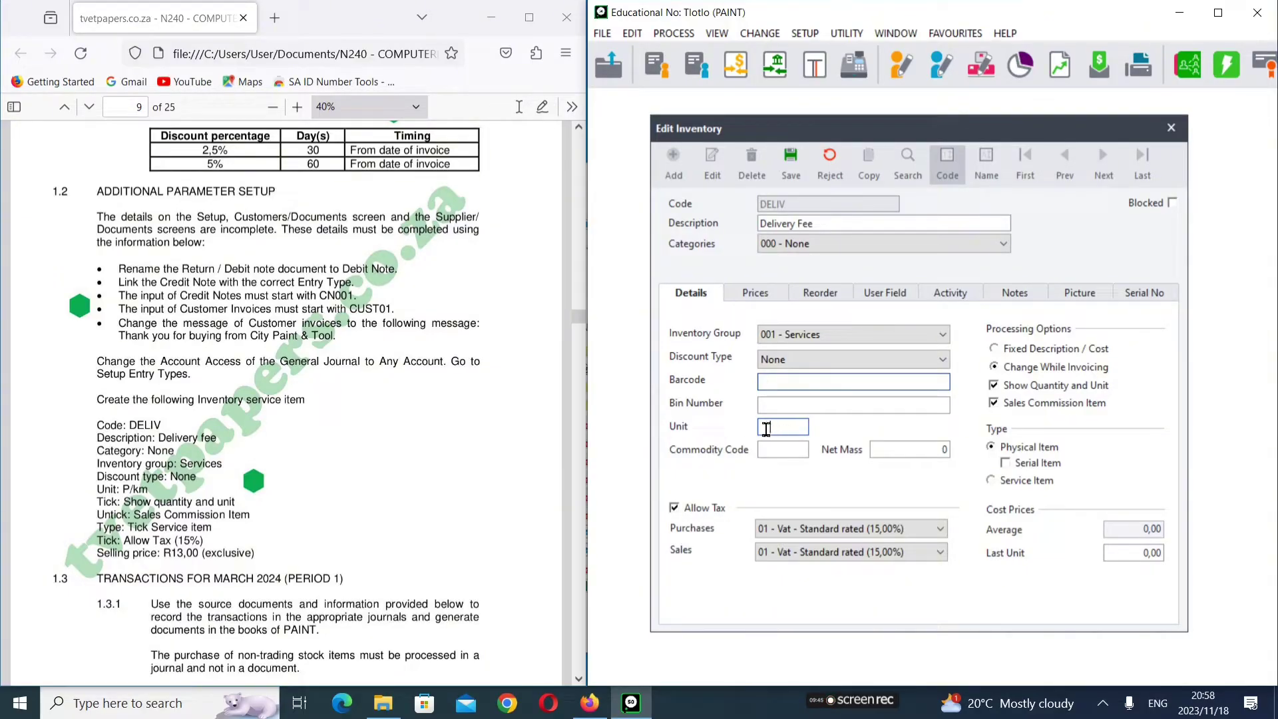
{"action": "type", "text": "p"}
{"action": "left_click", "coordinate": [998, 406]}
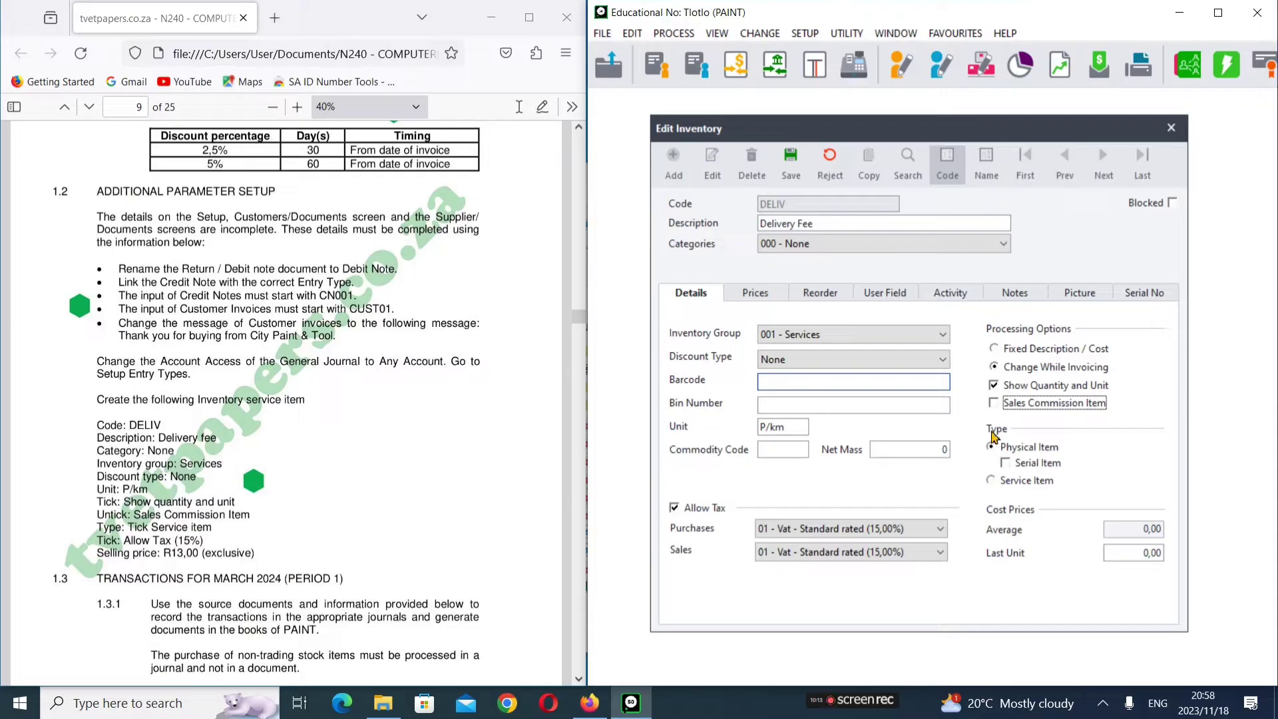
{"action": "left_click", "coordinate": [992, 480]}
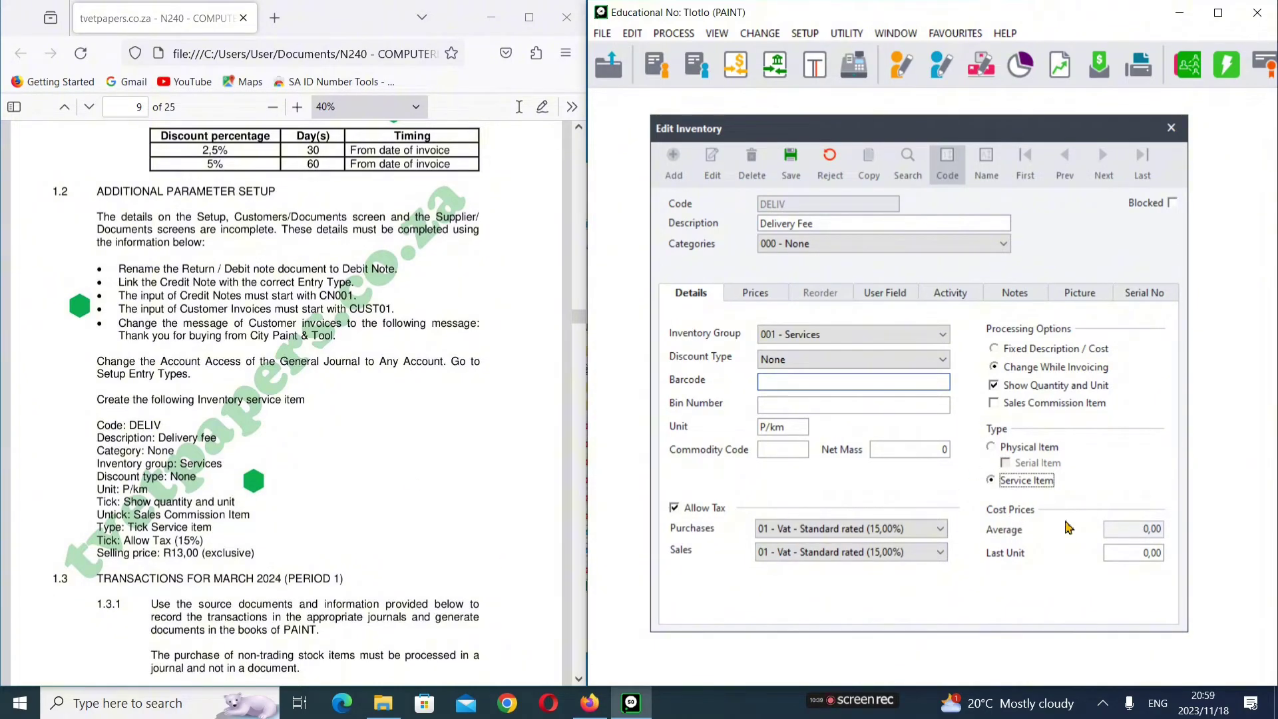
Step: Set DELIV's Price List 1 exclusive price to 13,00, save the item and close the editor
{"action": "left_click", "coordinate": [751, 300]}
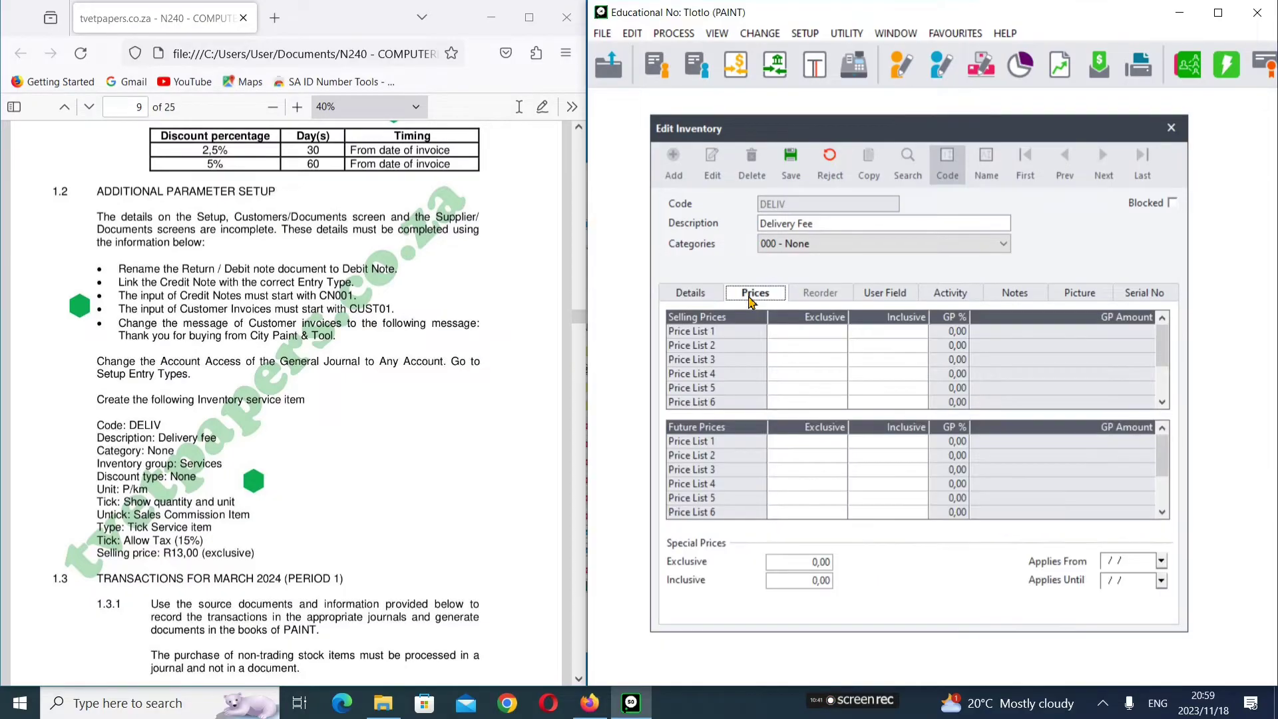
{"action": "left_click", "coordinate": [808, 332]}
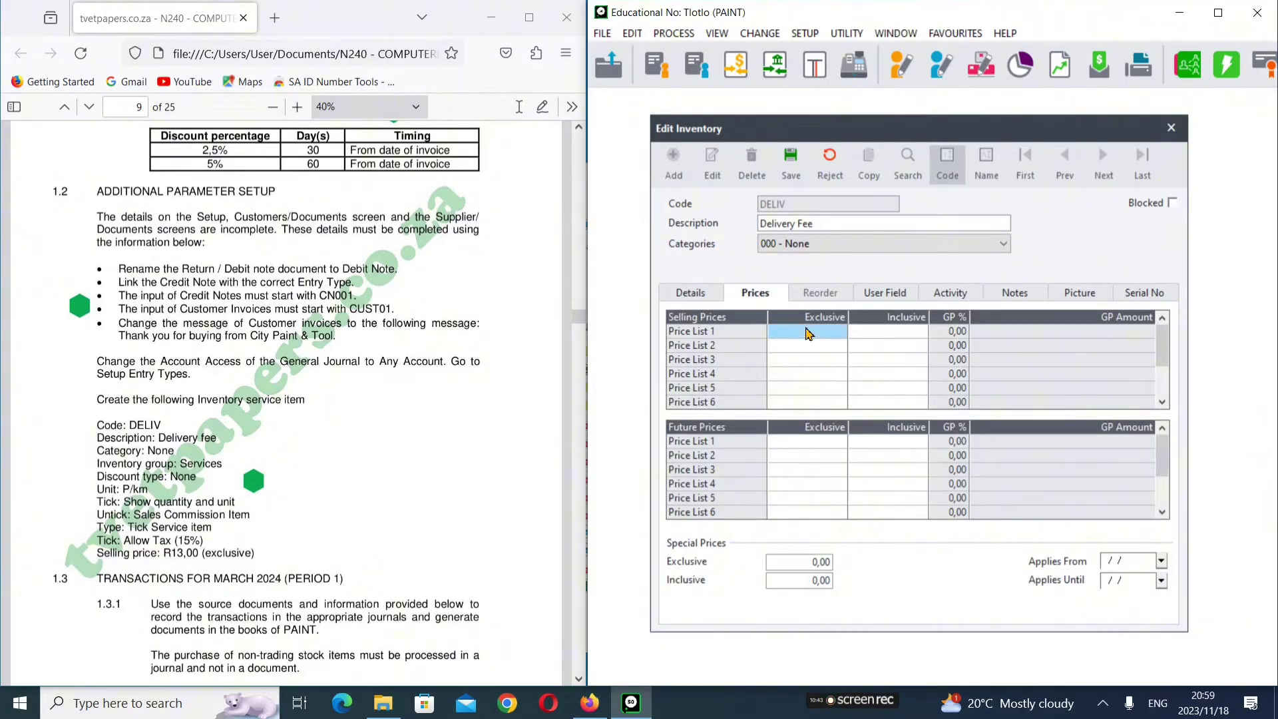
{"action": "type", "text": "13"}
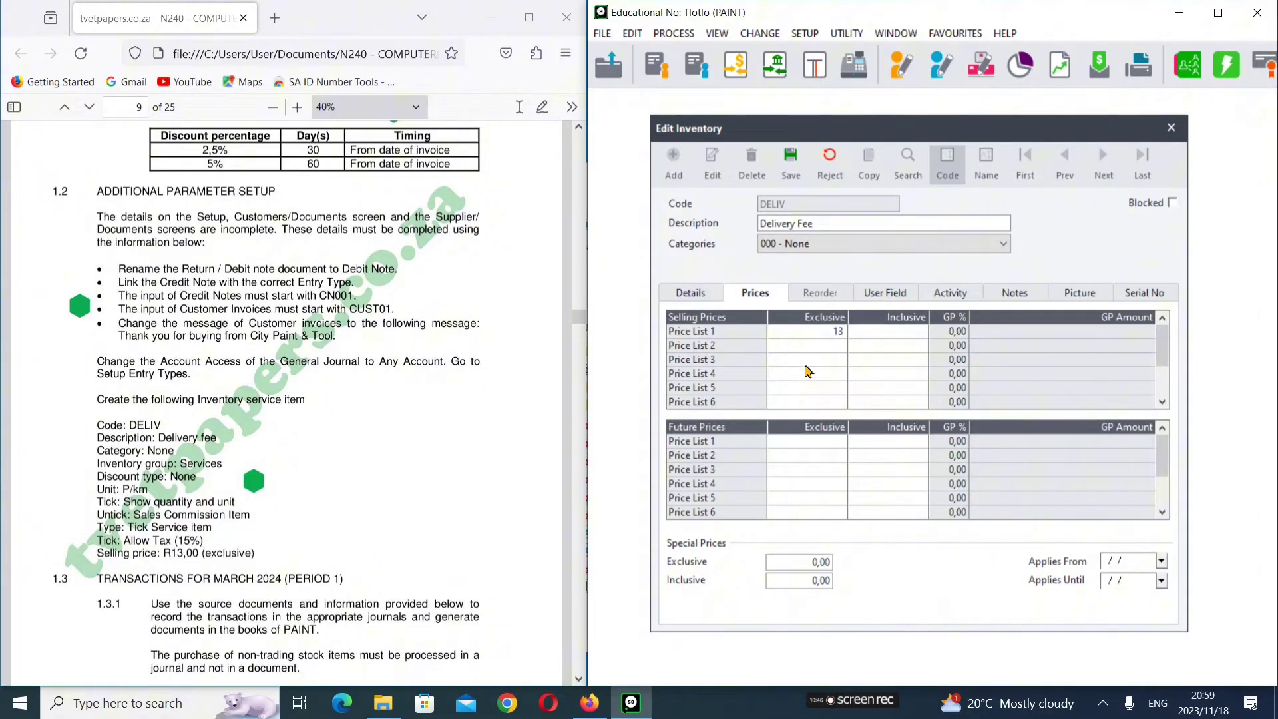
{"action": "key", "text": "Tab"}
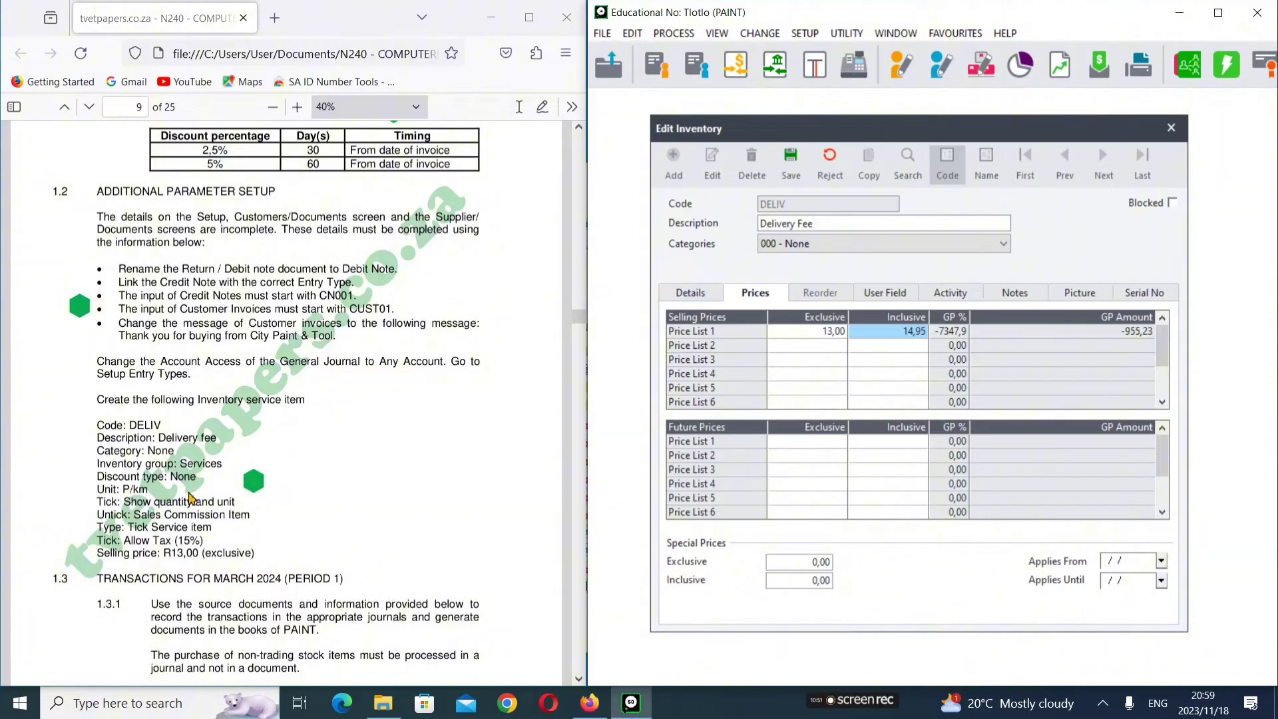
{"action": "left_click", "coordinate": [792, 173]}
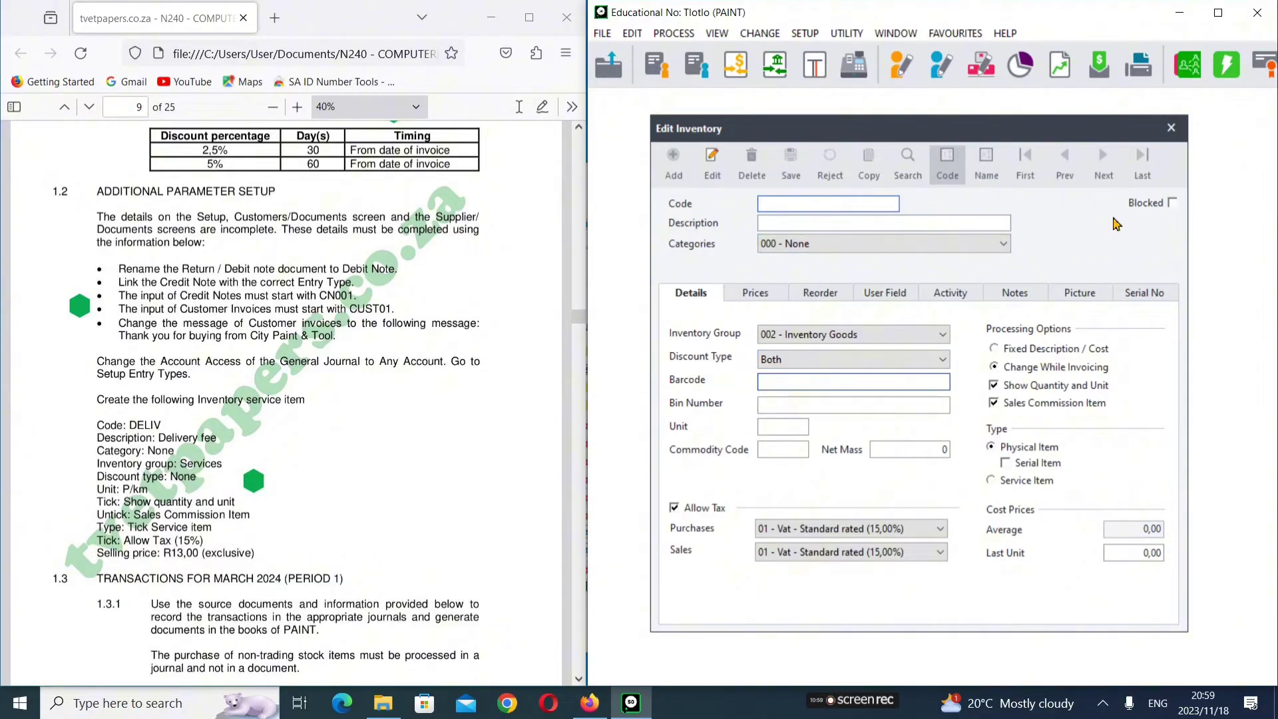
{"action": "key", "text": "Escape"}
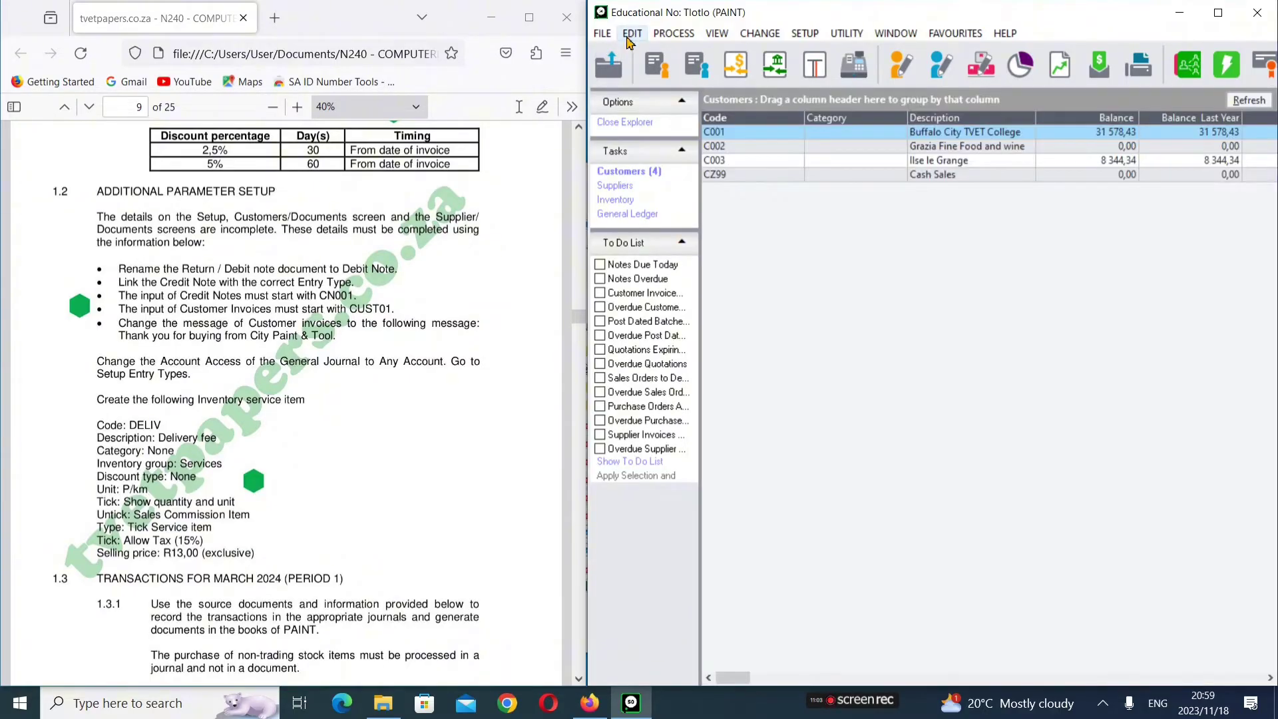
{"action": "left_click", "coordinate": [630, 34]}
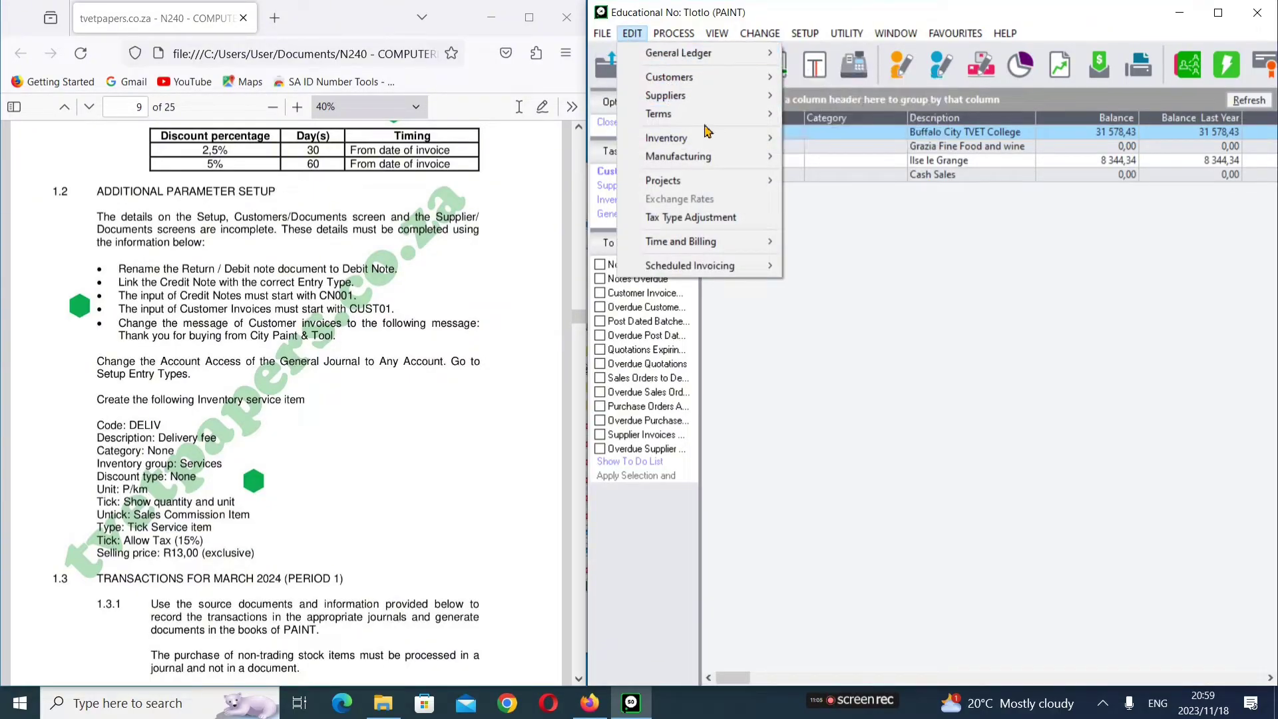
{"action": "mouse_move", "coordinate": [747, 137]}
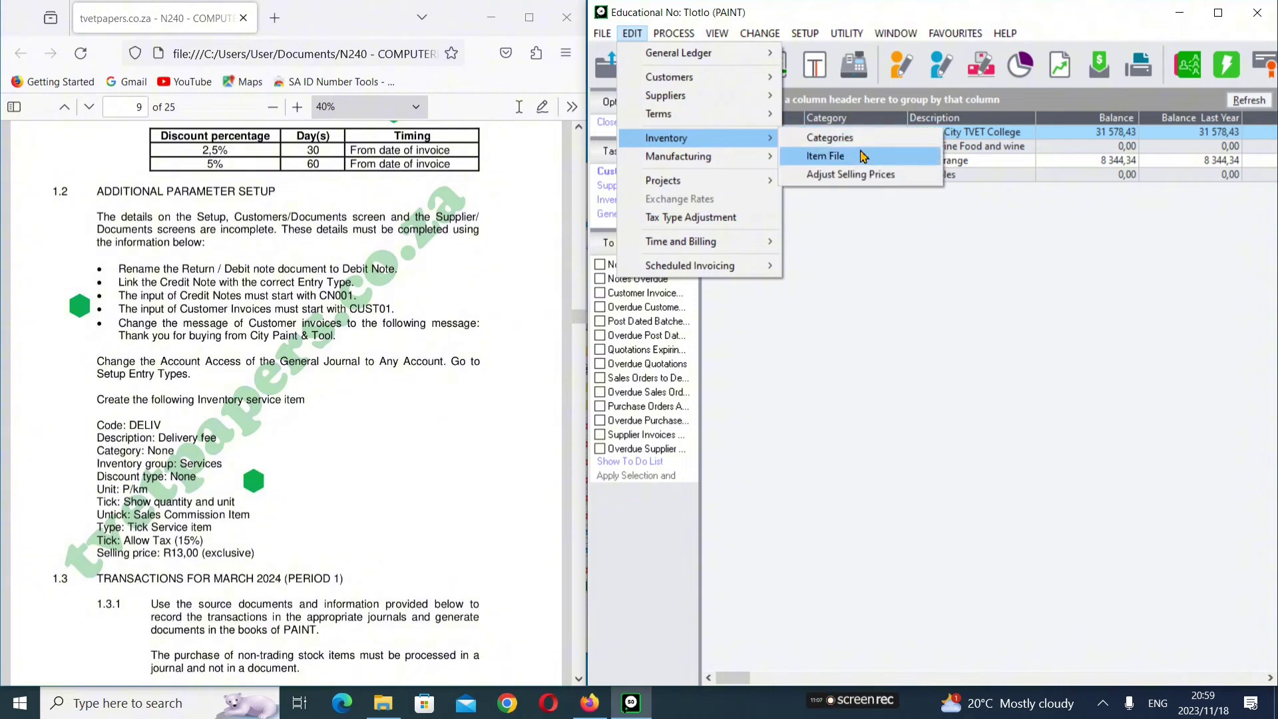
{"action": "left_click", "coordinate": [860, 157]}
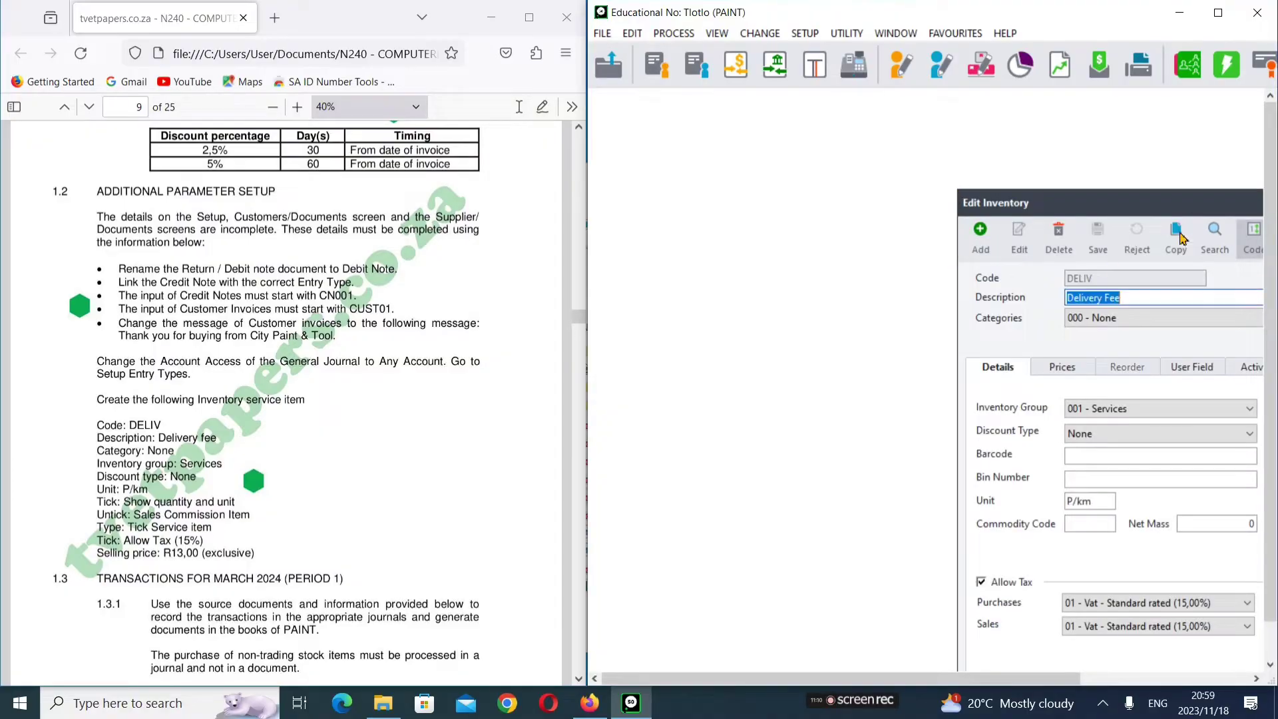
{"action": "left_click_drag", "start_coordinate": [1191, 203], "coordinate": [868, 127]}
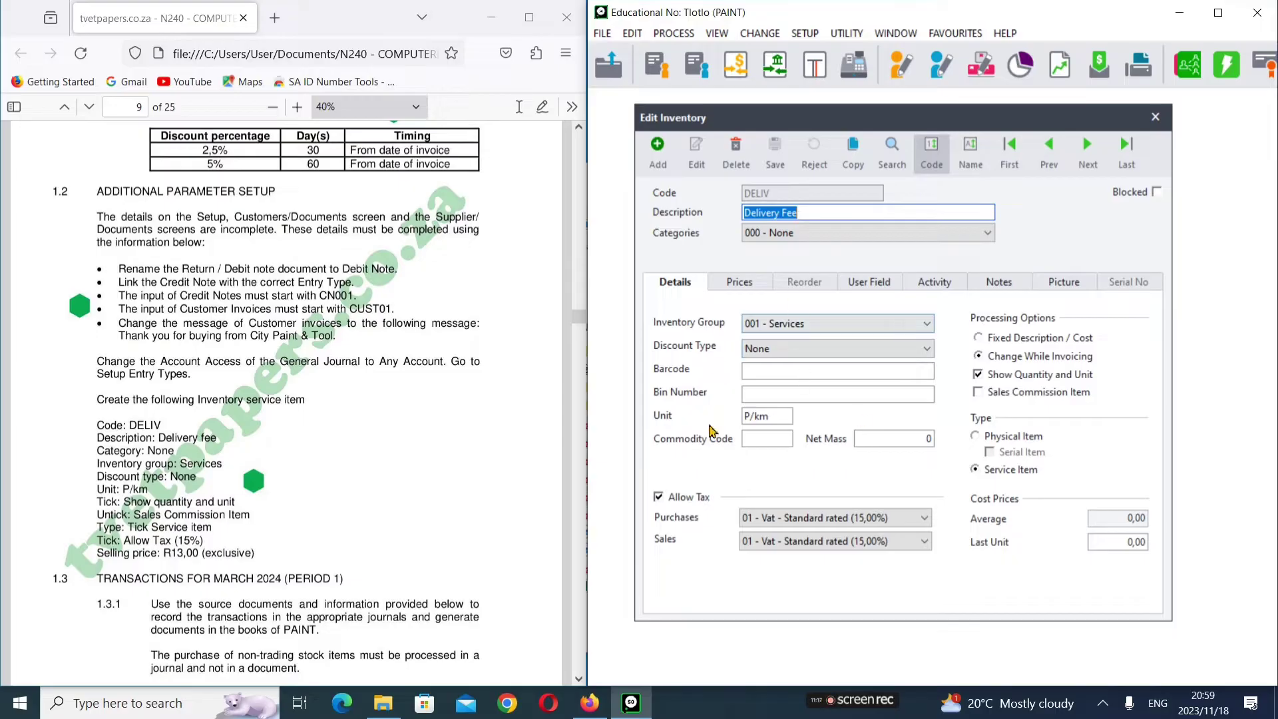
{"action": "left_click", "coordinate": [1156, 118]}
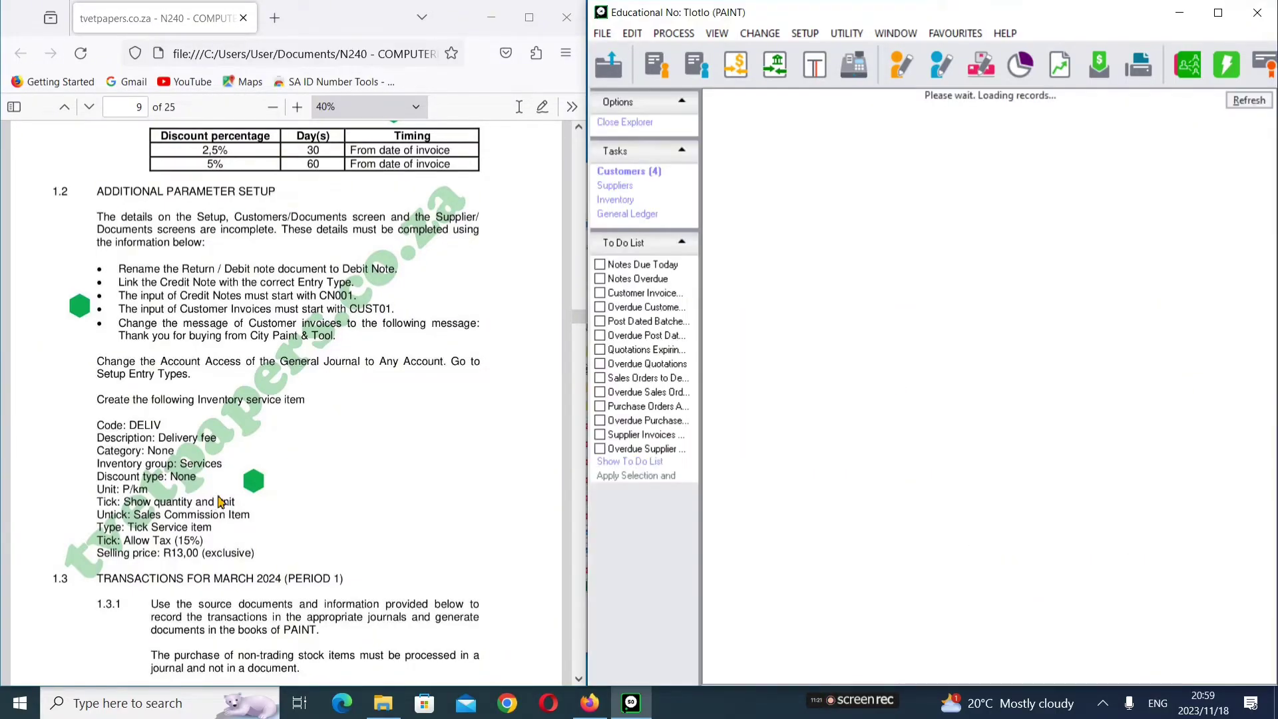
{"action": "scroll", "coordinate": [195, 542], "scroll_direction": "down", "scroll_amount": 4}
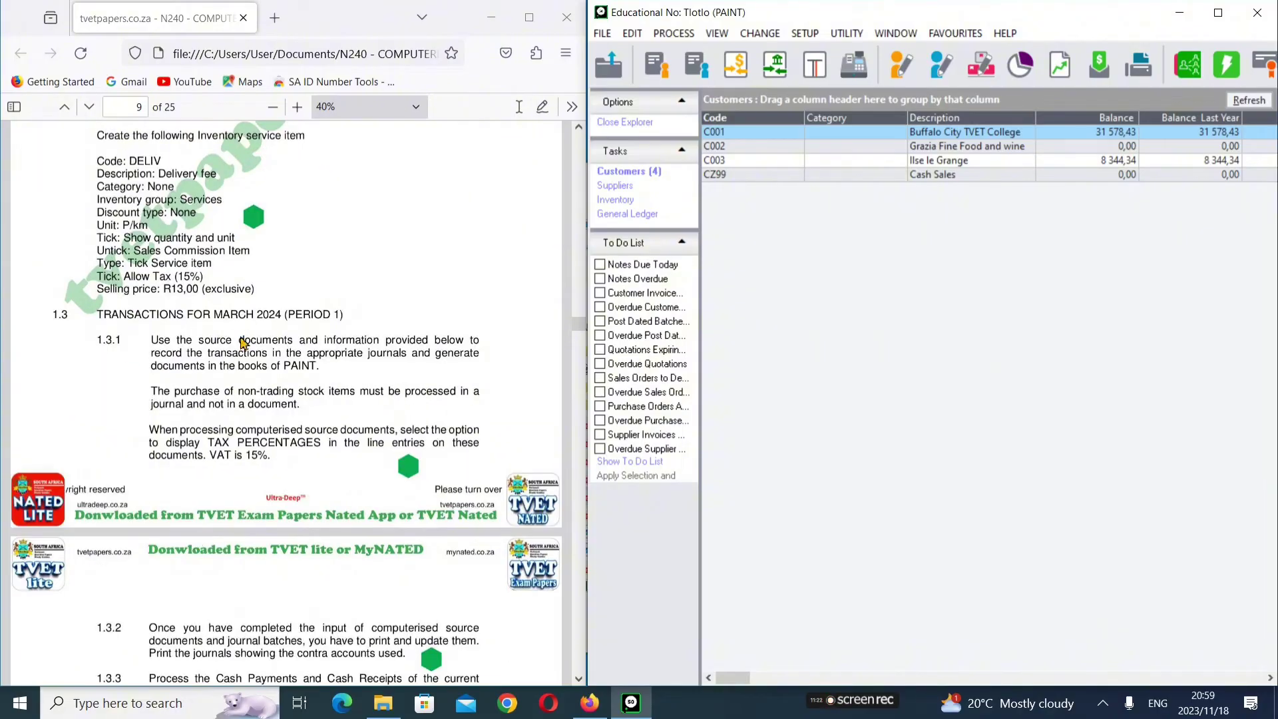
{"action": "scroll", "coordinate": [241, 368], "scroll_direction": "up", "scroll_amount": 3}
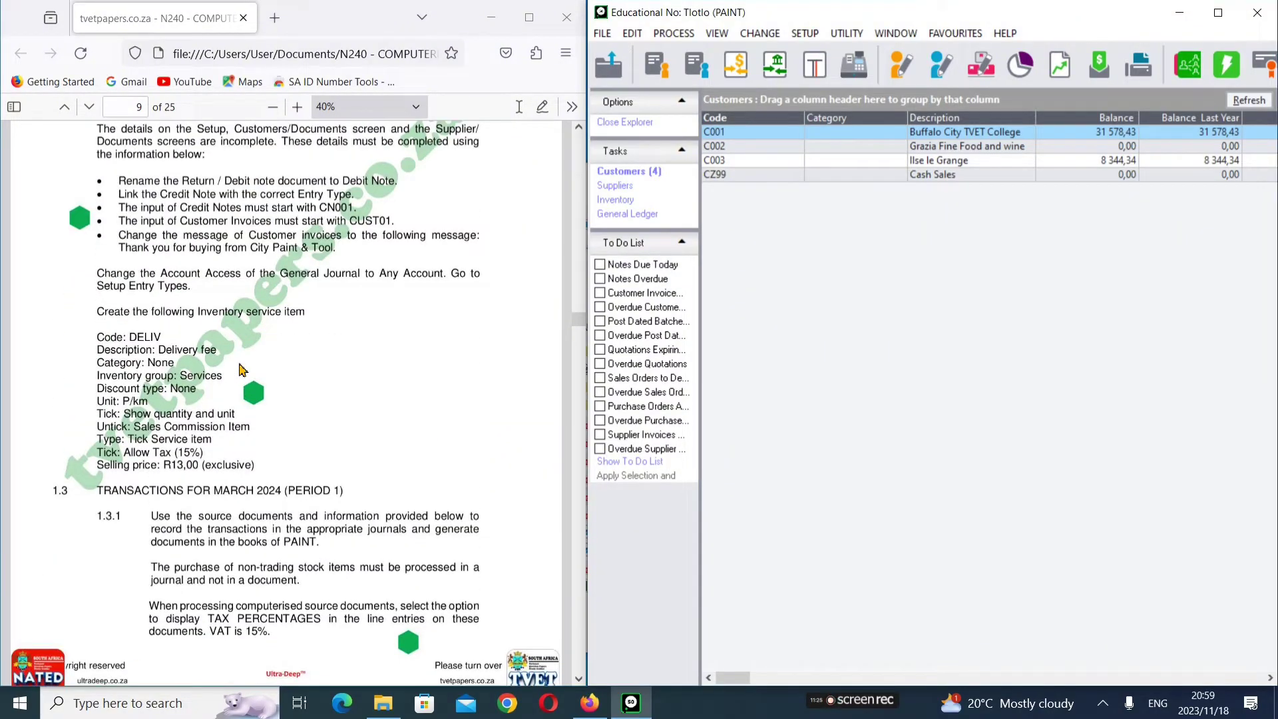
{"action": "scroll", "coordinate": [241, 368], "scroll_direction": "up", "scroll_amount": 2}
{"action": "scroll", "coordinate": [286, 310], "scroll_direction": "down", "scroll_amount": 6}
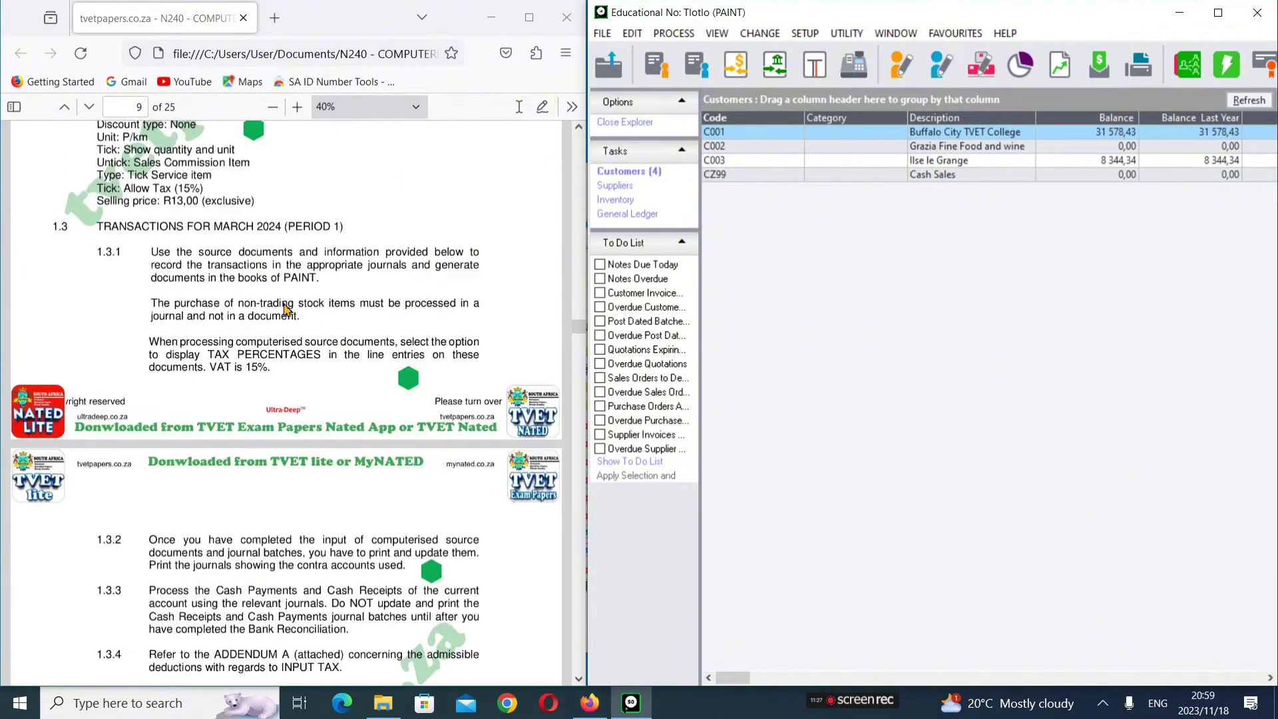
{"action": "scroll", "coordinate": [286, 309], "scroll_direction": "down", "scroll_amount": 4}
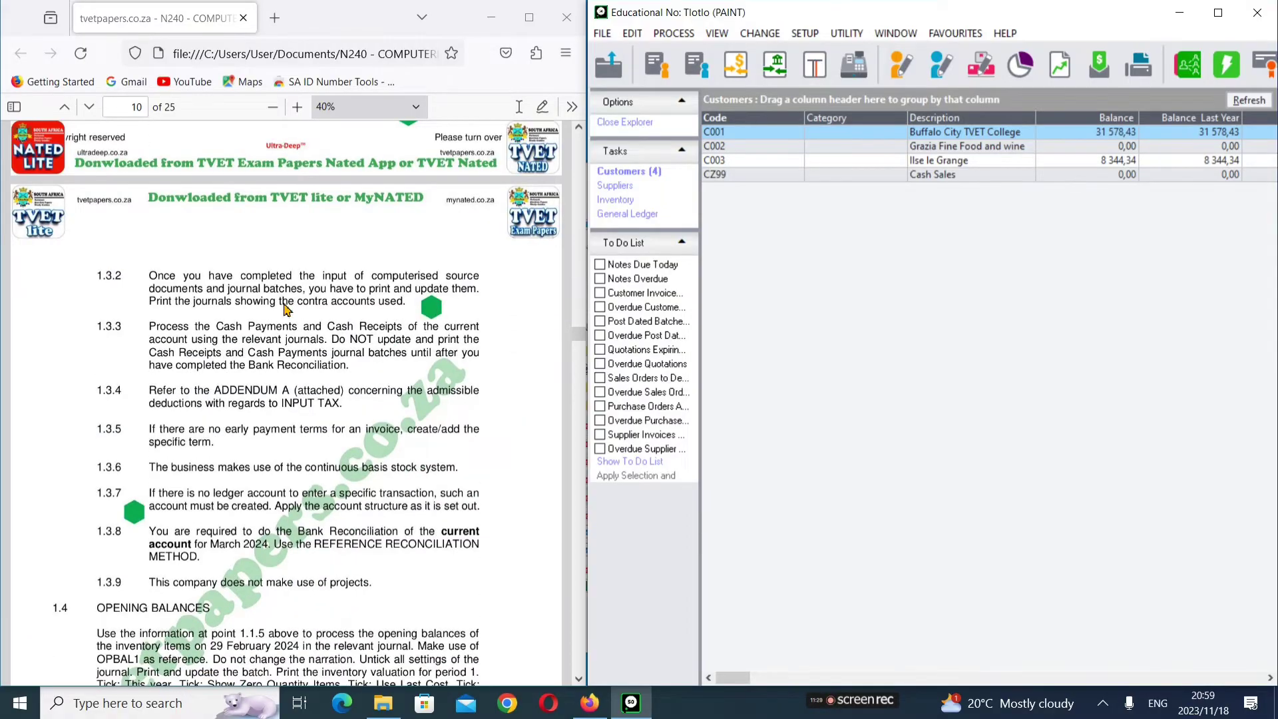
{"action": "scroll", "coordinate": [286, 308], "scroll_direction": "down", "scroll_amount": 12}
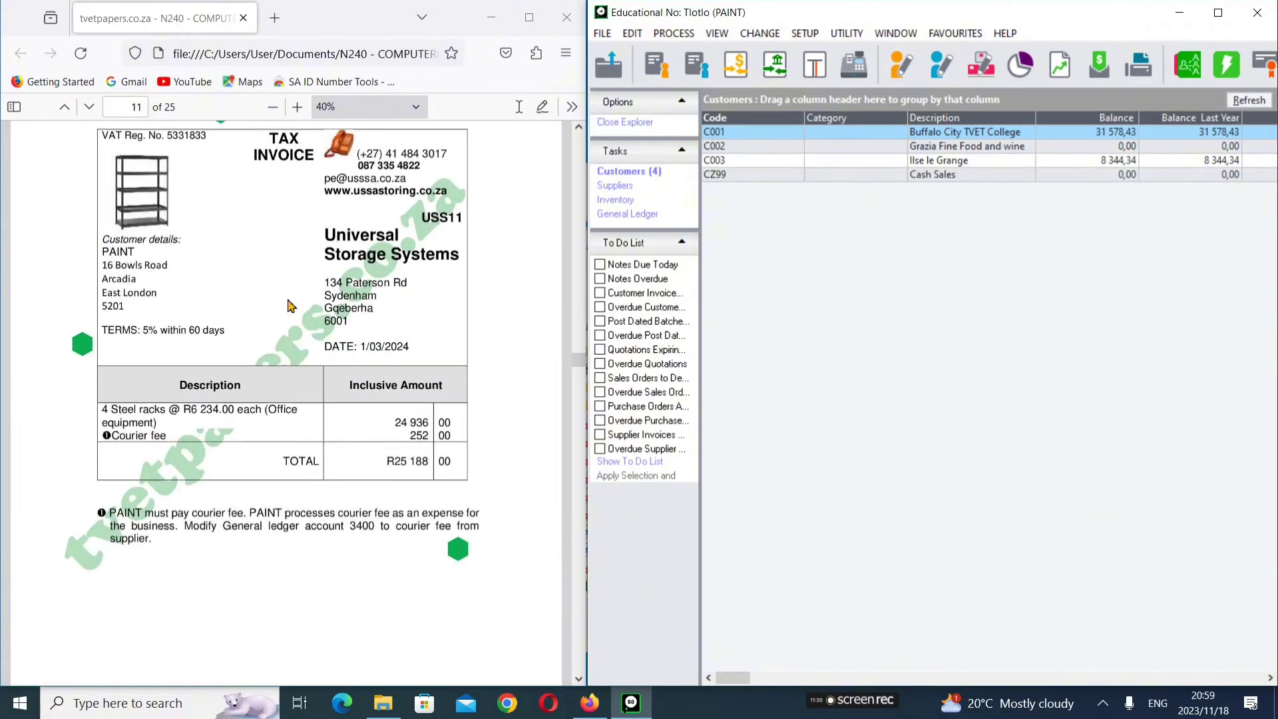
{"action": "scroll", "coordinate": [290, 306], "scroll_direction": "down", "scroll_amount": 3}
{"action": "scroll", "coordinate": [291, 306], "scroll_direction": "down", "scroll_amount": 4}
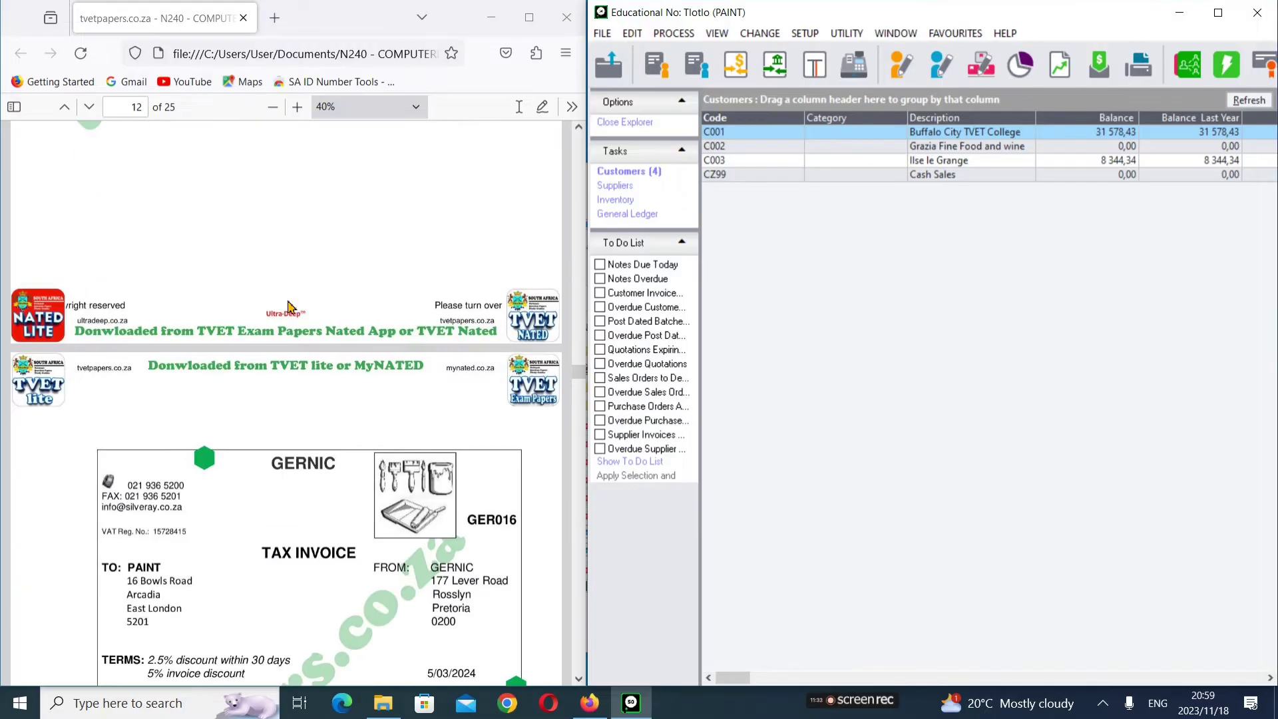
{"action": "scroll", "coordinate": [290, 307], "scroll_direction": "up", "scroll_amount": 4}
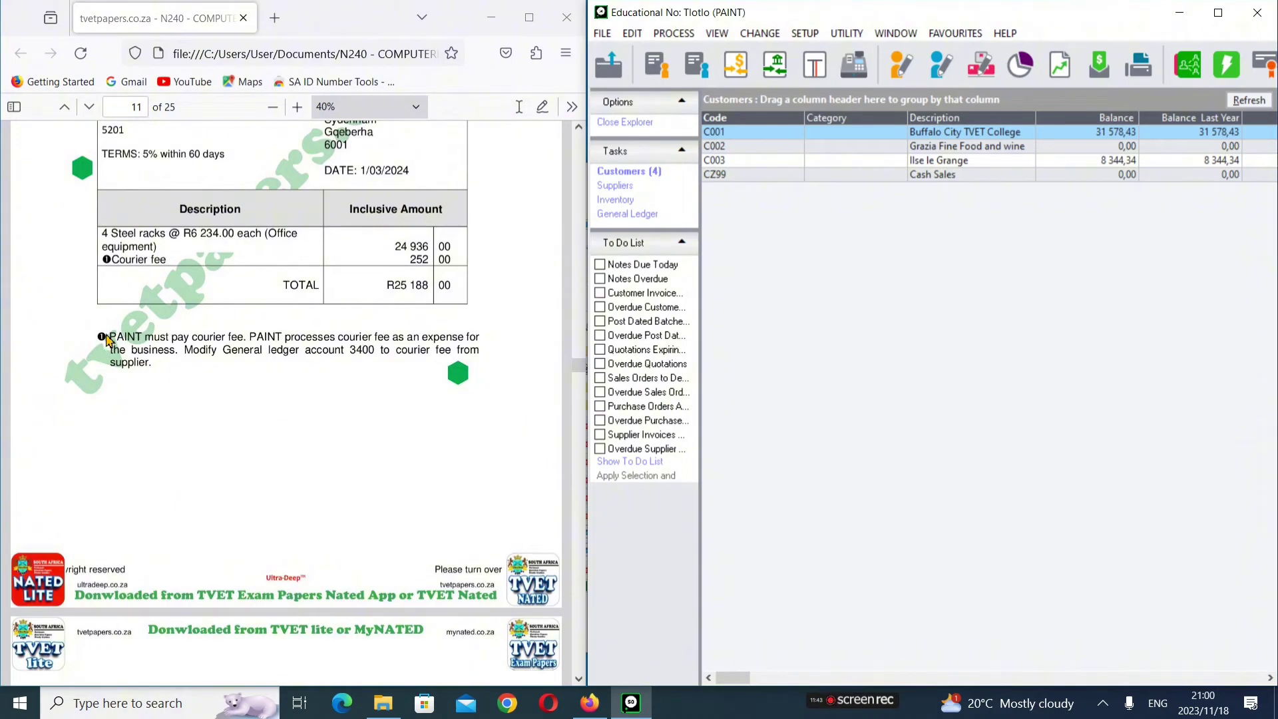
{"action": "scroll", "coordinate": [103, 340], "scroll_direction": "down", "scroll_amount": 10}
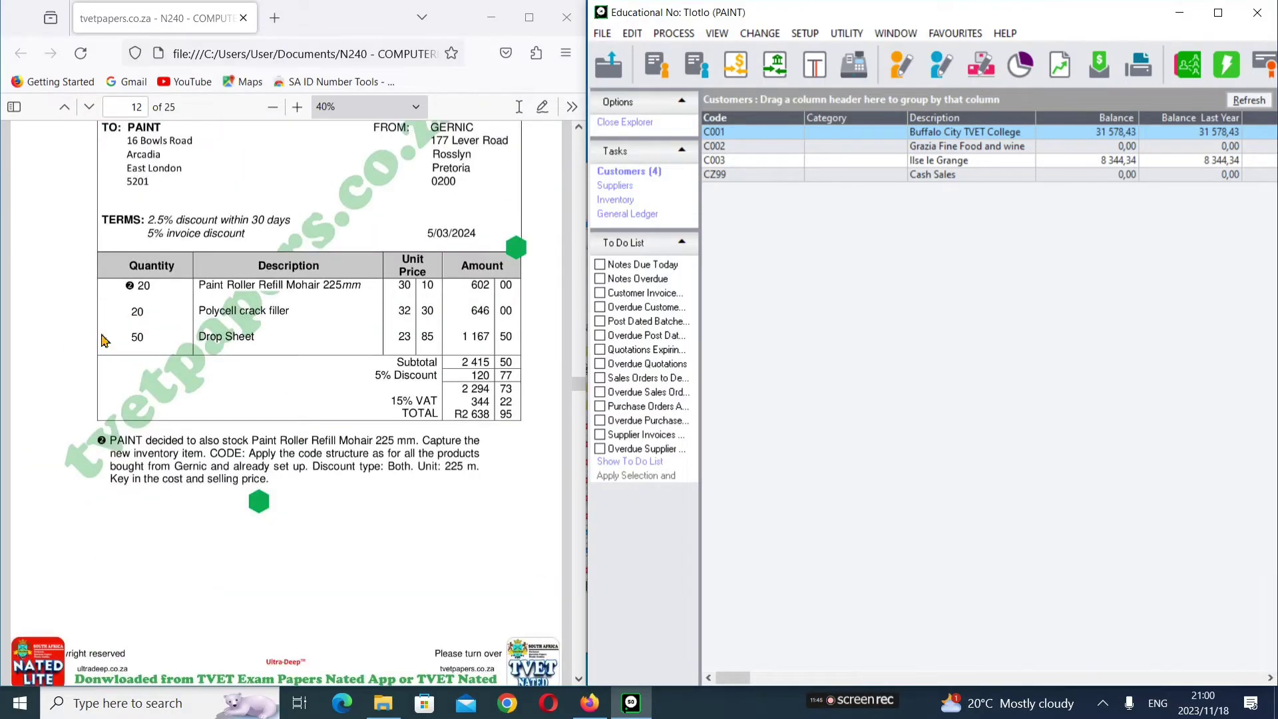
{"action": "scroll", "coordinate": [143, 283], "scroll_direction": "down", "scroll_amount": 8}
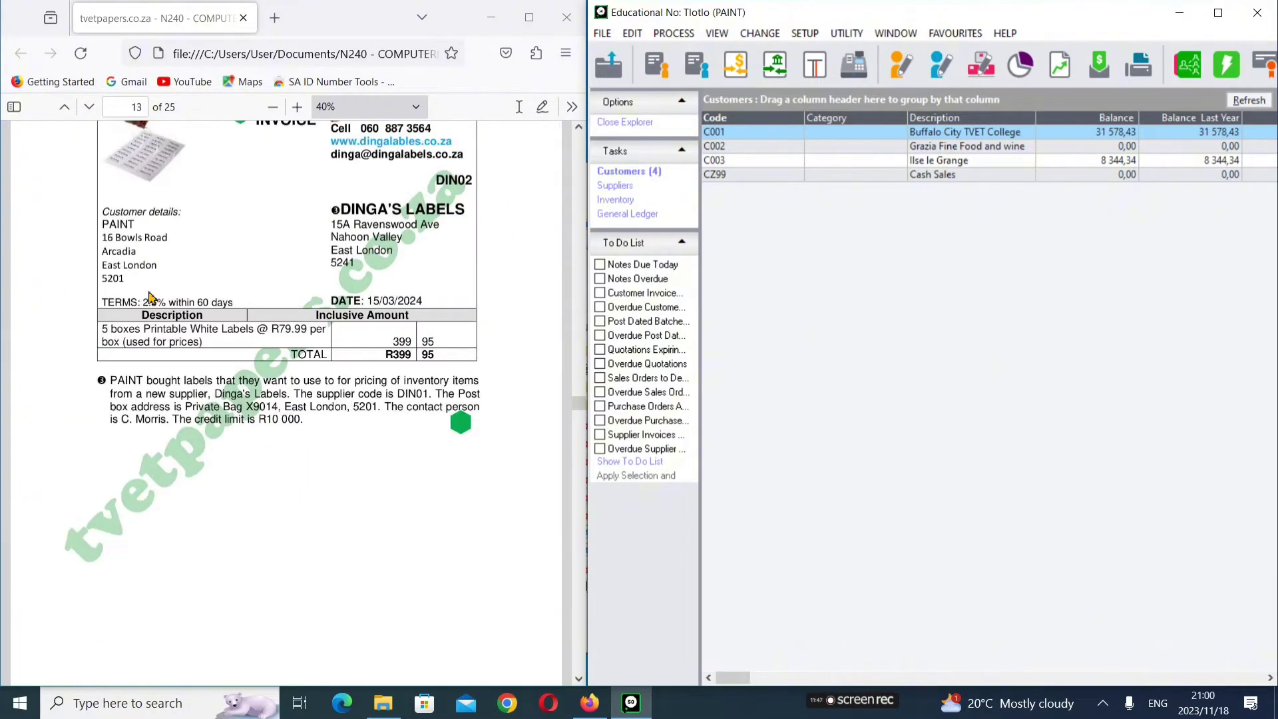
{"action": "scroll", "coordinate": [135, 416], "scroll_direction": "down", "scroll_amount": 5}
{"action": "scroll", "coordinate": [135, 422], "scroll_direction": "down", "scroll_amount": 6}
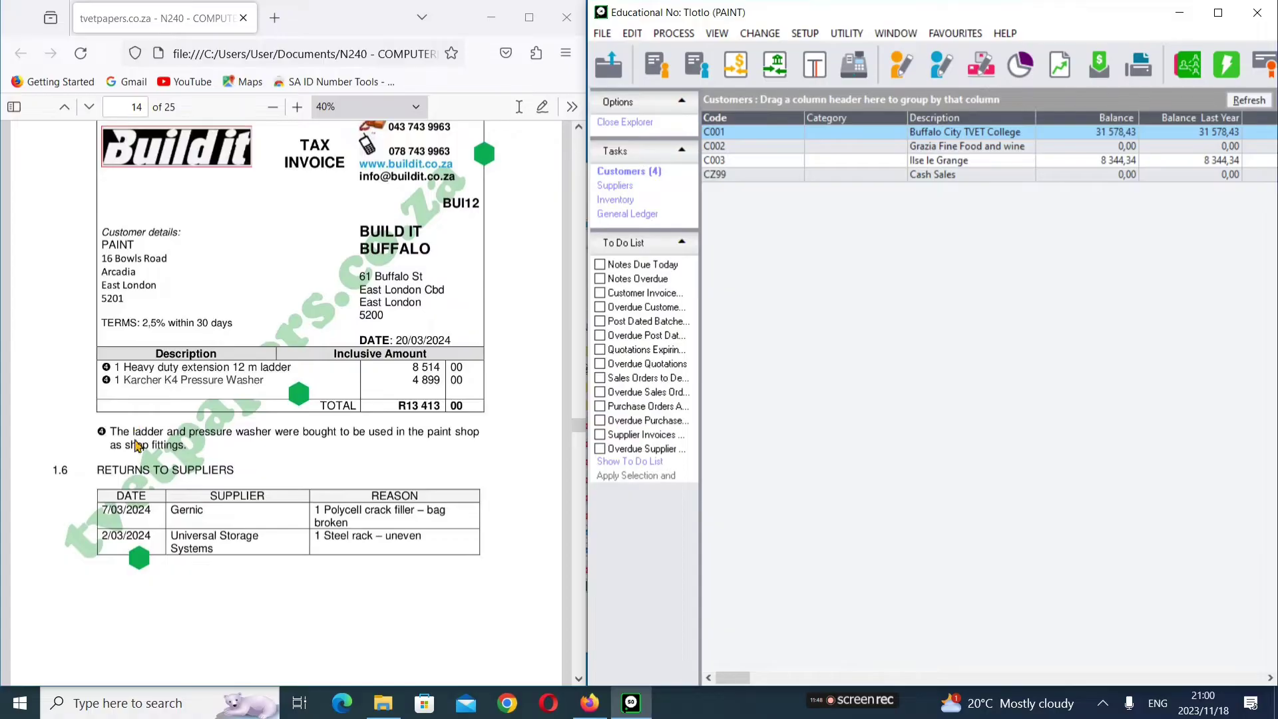
{"action": "scroll", "coordinate": [150, 473], "scroll_direction": "down", "scroll_amount": 12}
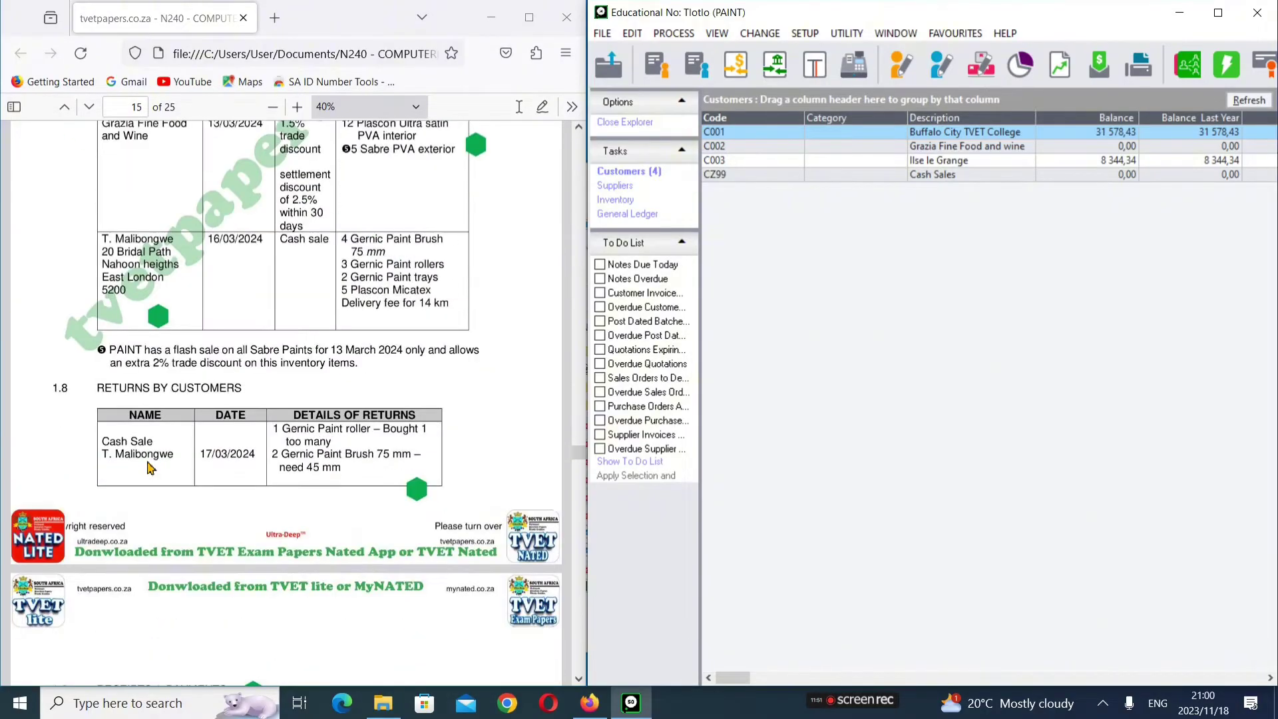
{"action": "scroll", "coordinate": [189, 324], "scroll_direction": "down", "scroll_amount": 10}
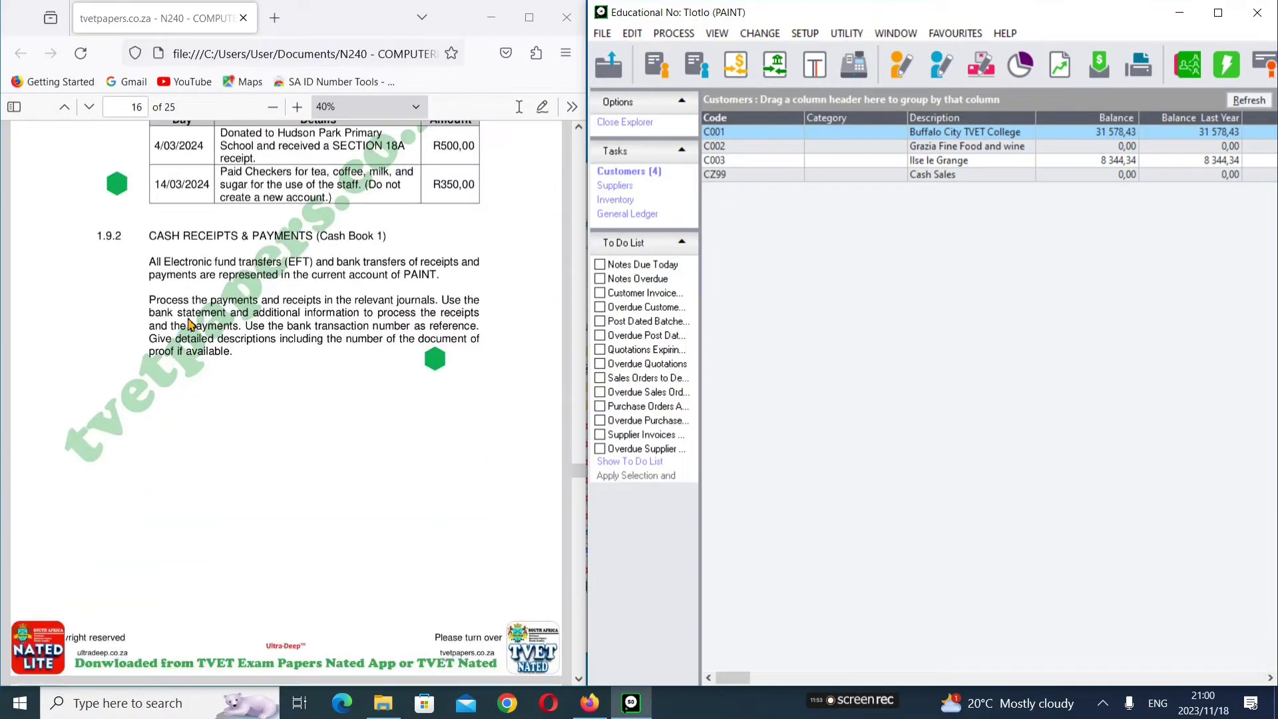
{"action": "scroll", "coordinate": [190, 324], "scroll_direction": "down", "scroll_amount": 12}
{"action": "scroll", "coordinate": [193, 324], "scroll_direction": "up", "scroll_amount": 11}
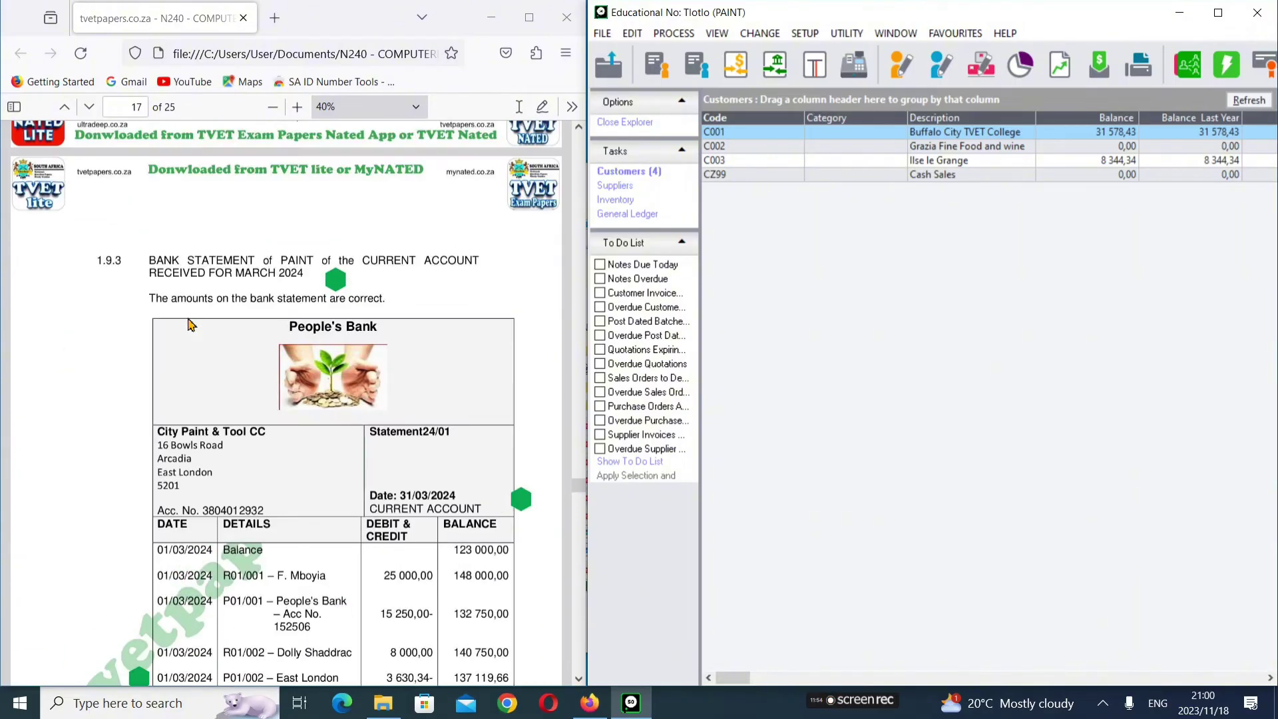
{"action": "scroll", "coordinate": [193, 324], "scroll_direction": "up", "scroll_amount": 20}
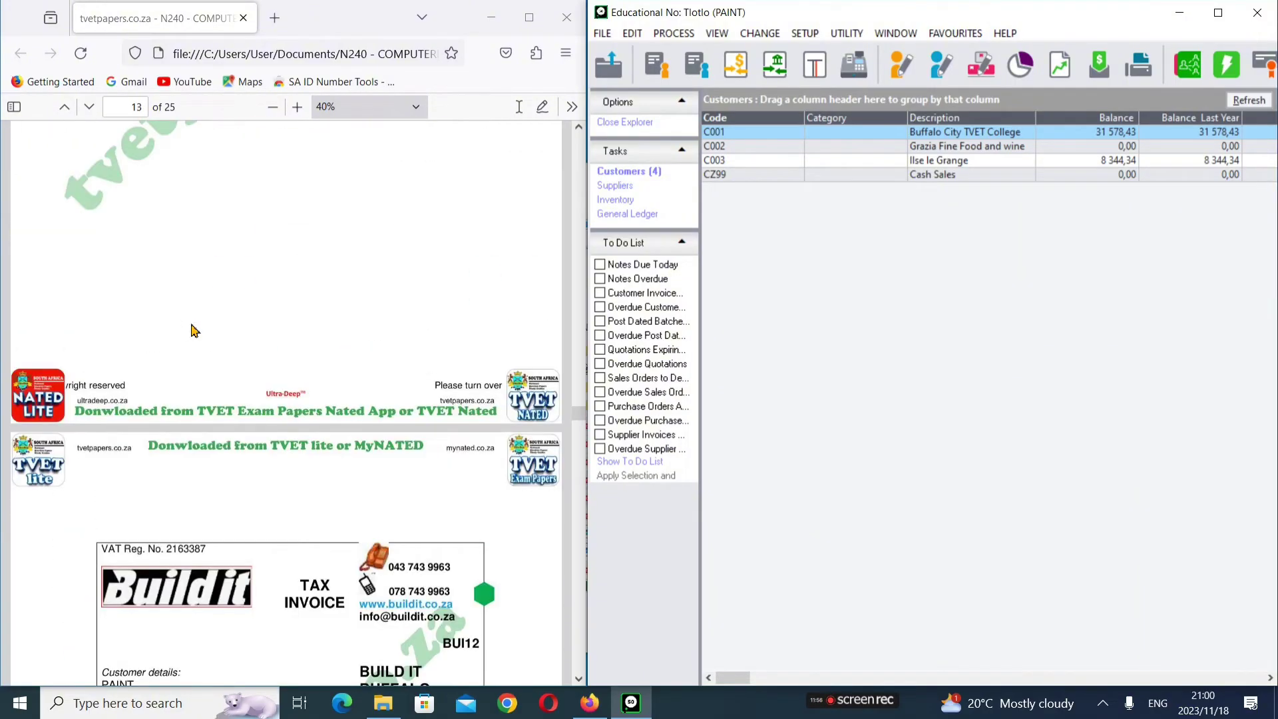
{"action": "scroll", "coordinate": [193, 330], "scroll_direction": "up", "scroll_amount": 10}
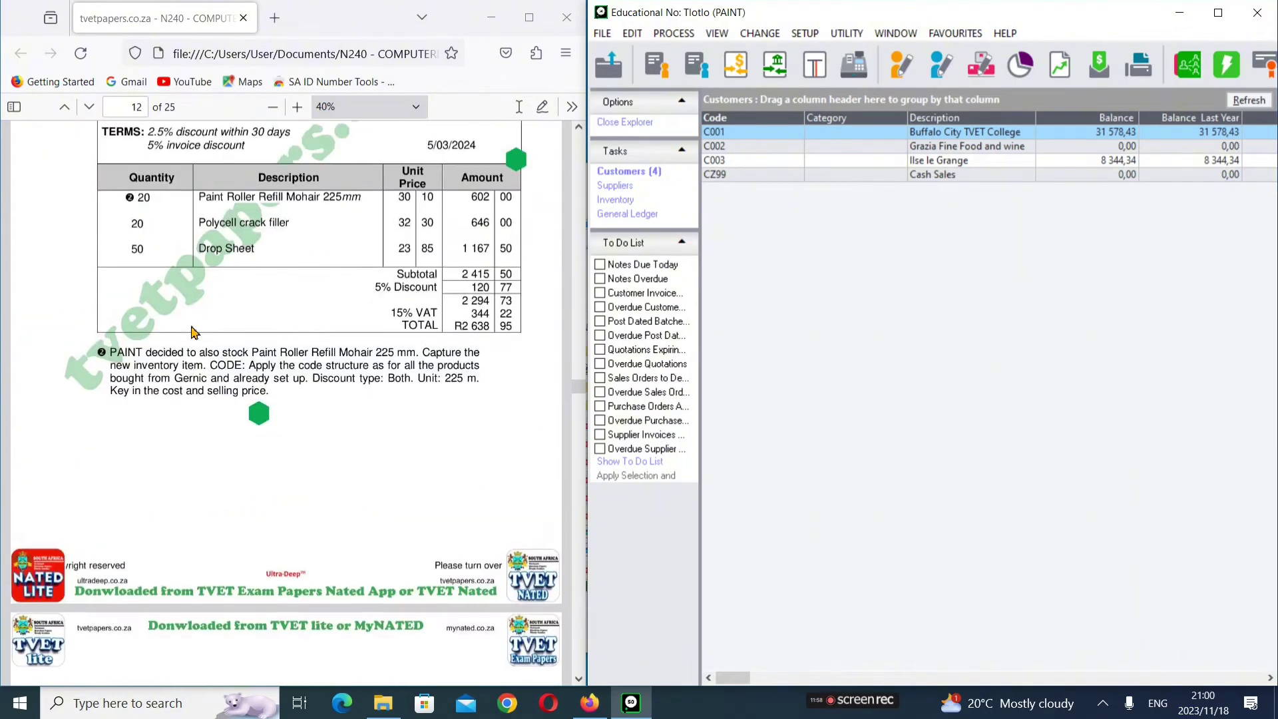
{"action": "scroll", "coordinate": [193, 330], "scroll_direction": "up", "scroll_amount": 10}
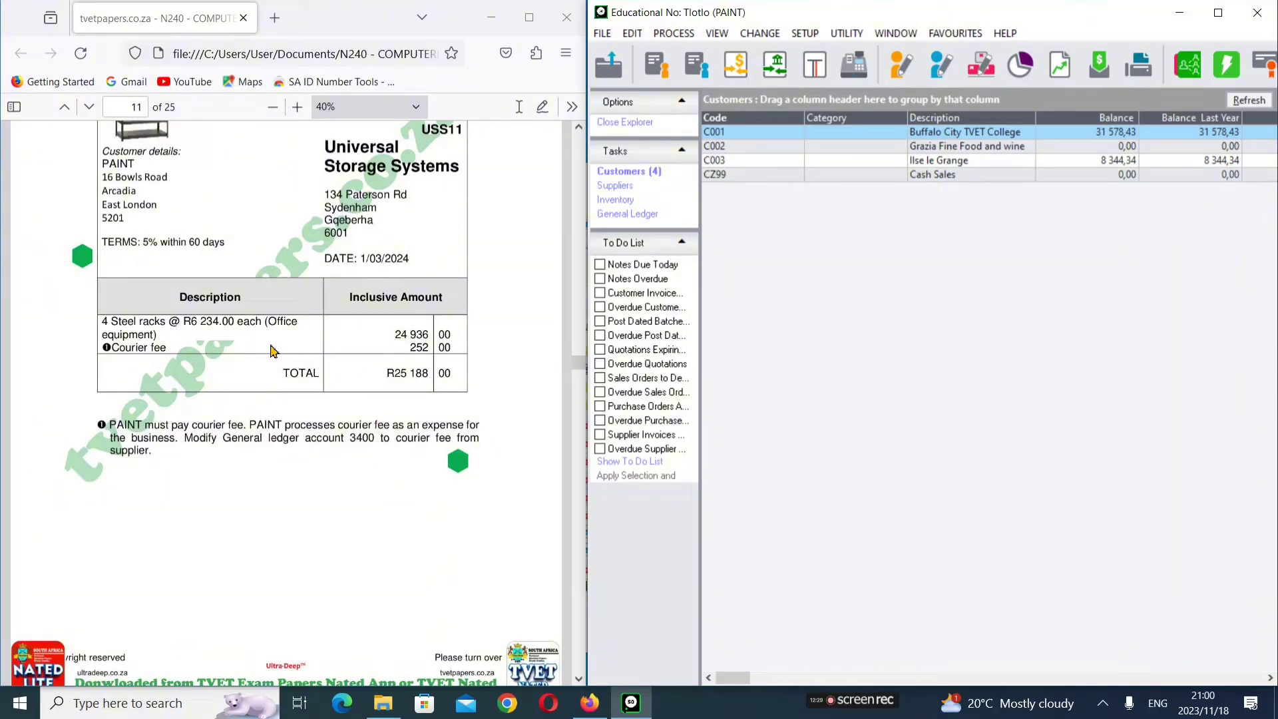
{"action": "scroll", "coordinate": [271, 351], "scroll_direction": "up", "scroll_amount": 2}
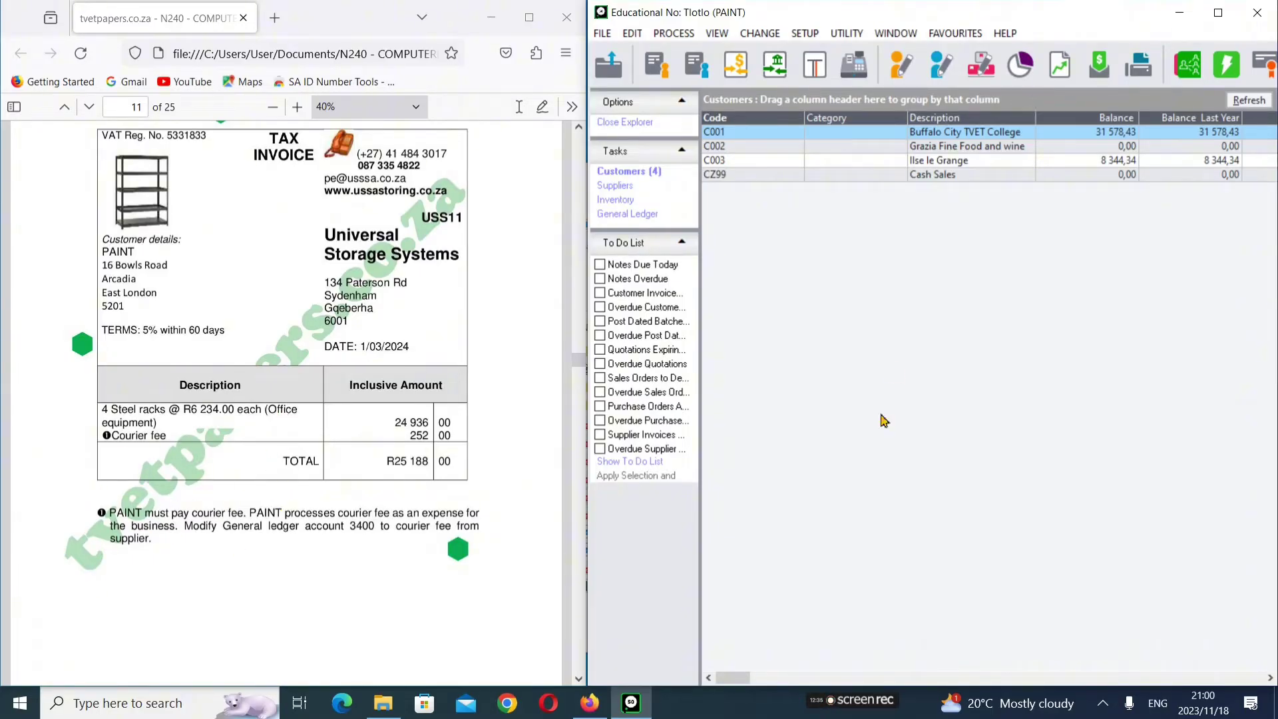
Step: Open the general ledger accounts, look up account 3400/000 Courier & Postage, then close the lookup
{"action": "left_click", "coordinate": [629, 33]}
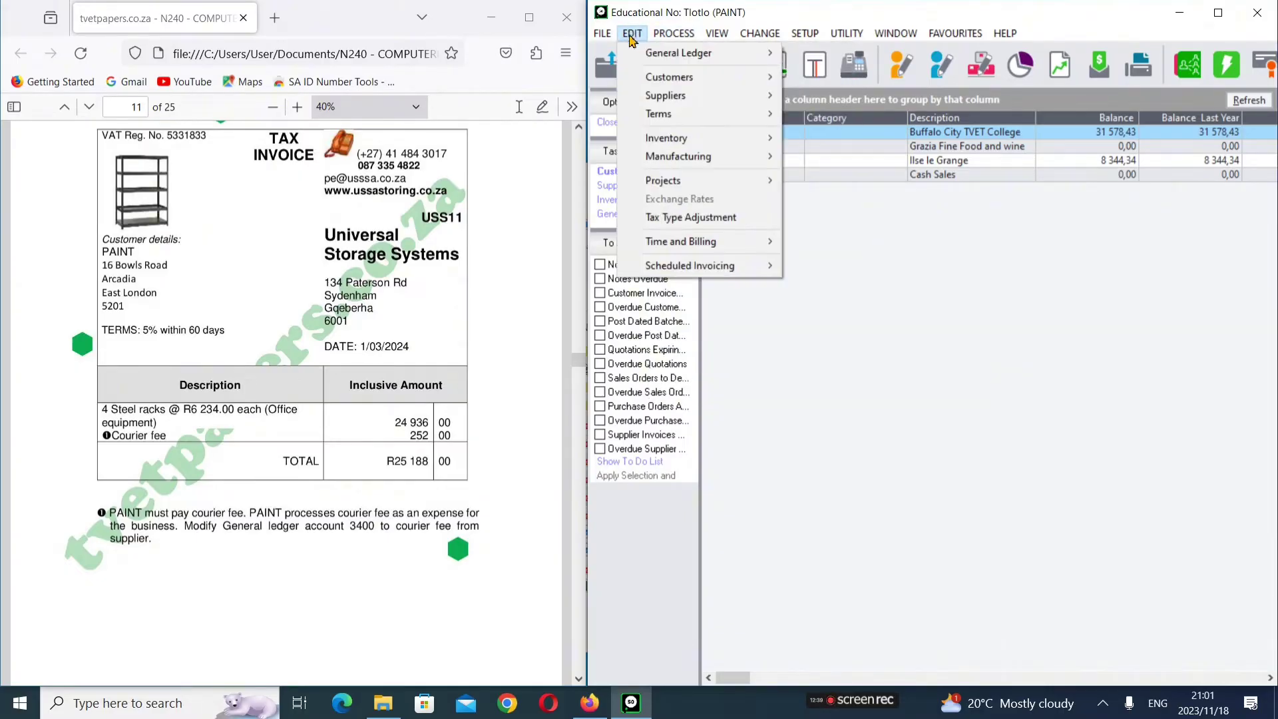
{"action": "mouse_move", "coordinate": [679, 53]}
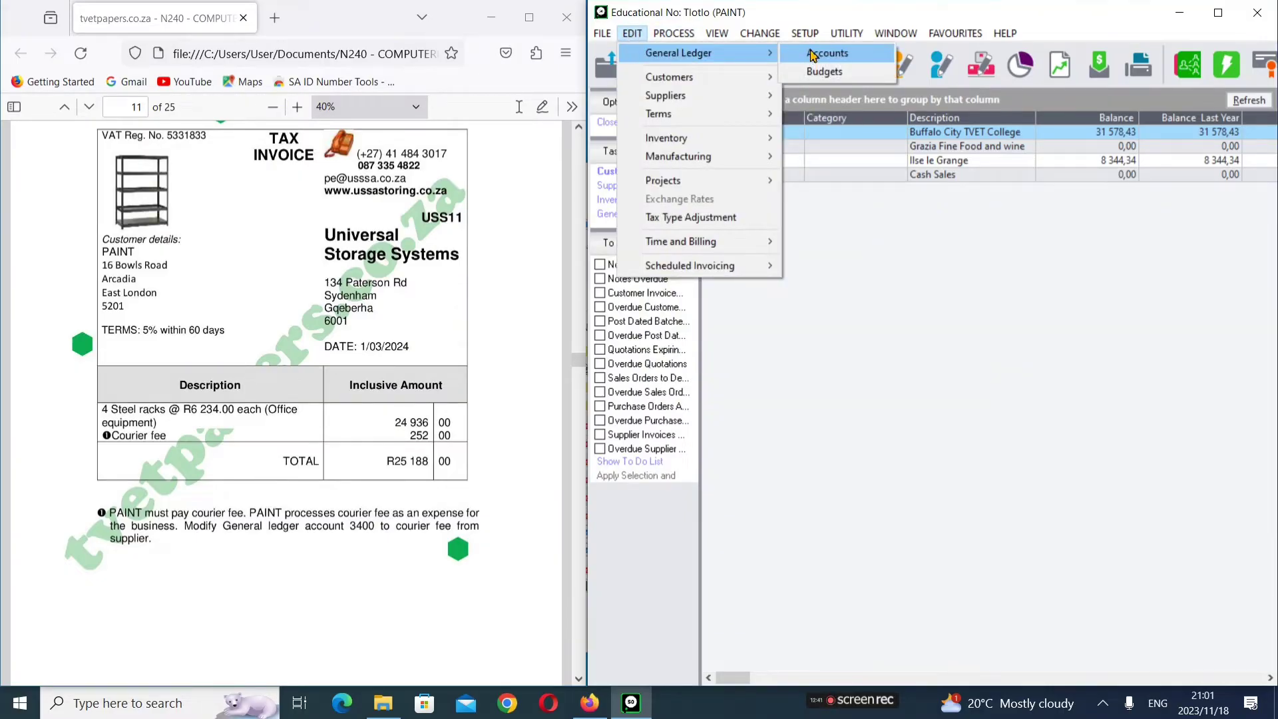
{"action": "left_click", "coordinate": [813, 55]}
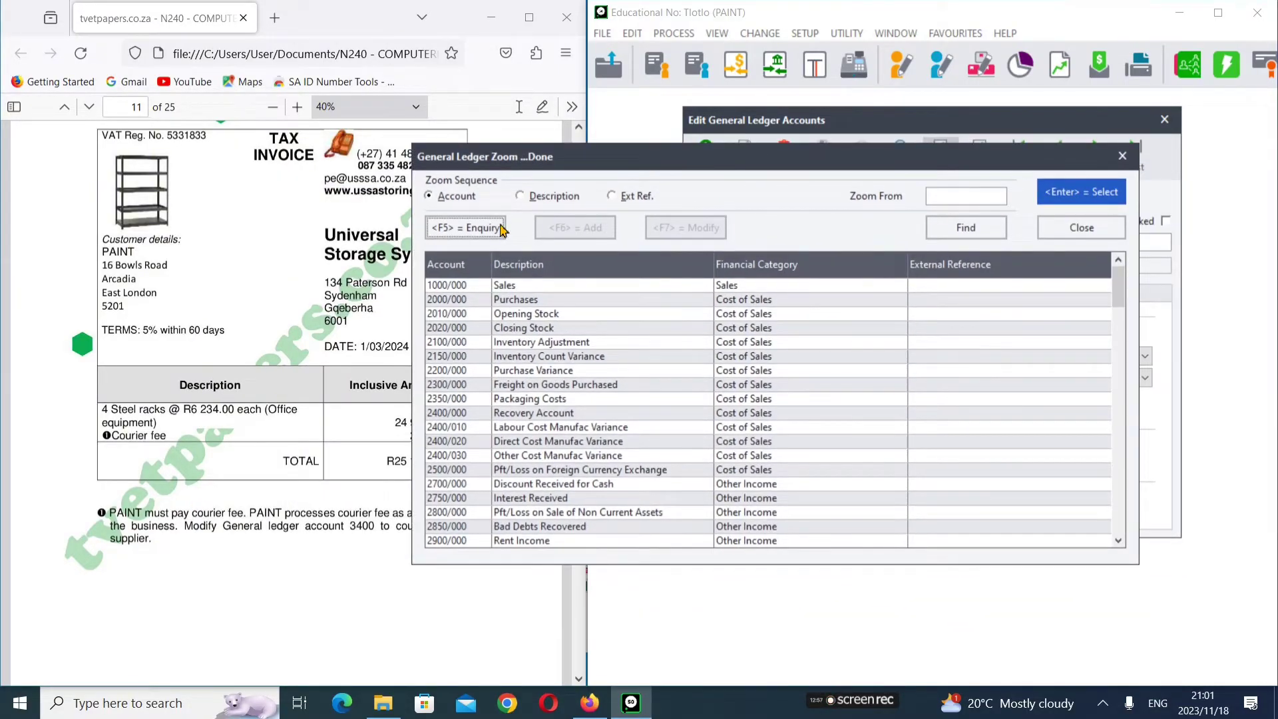
{"action": "type", "text": "3400"}
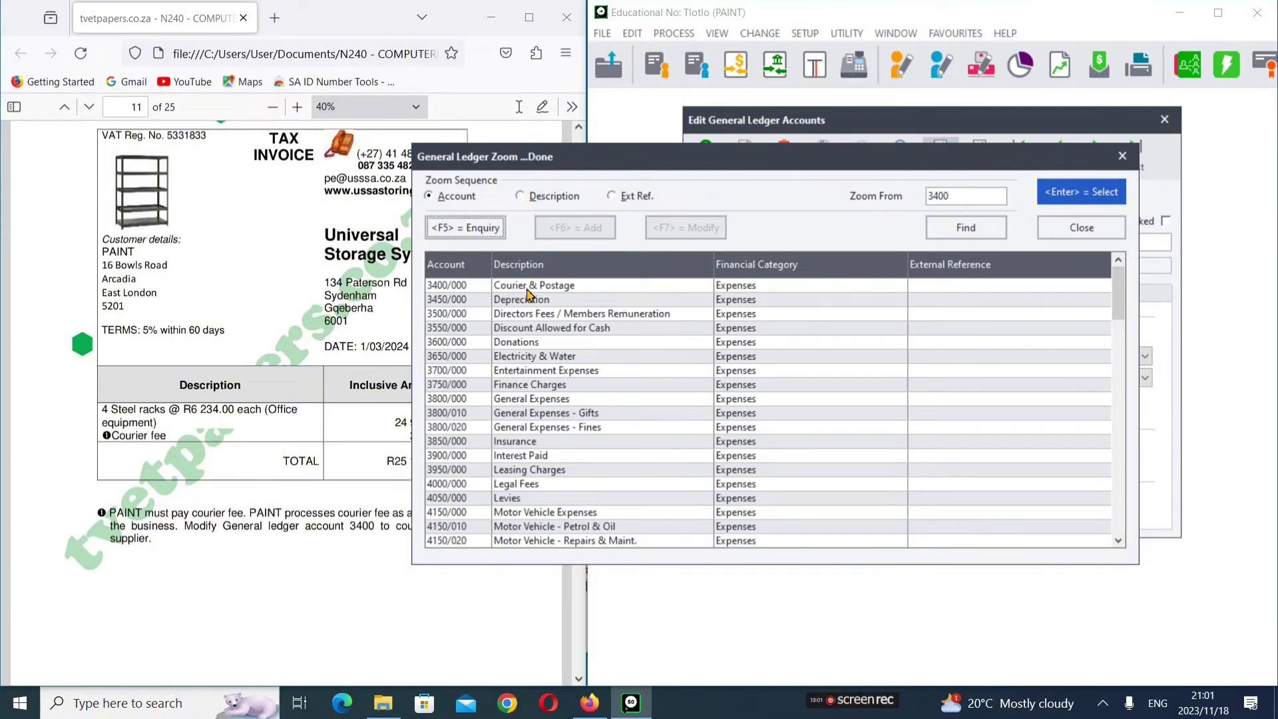
{"action": "left_click", "coordinate": [527, 289]}
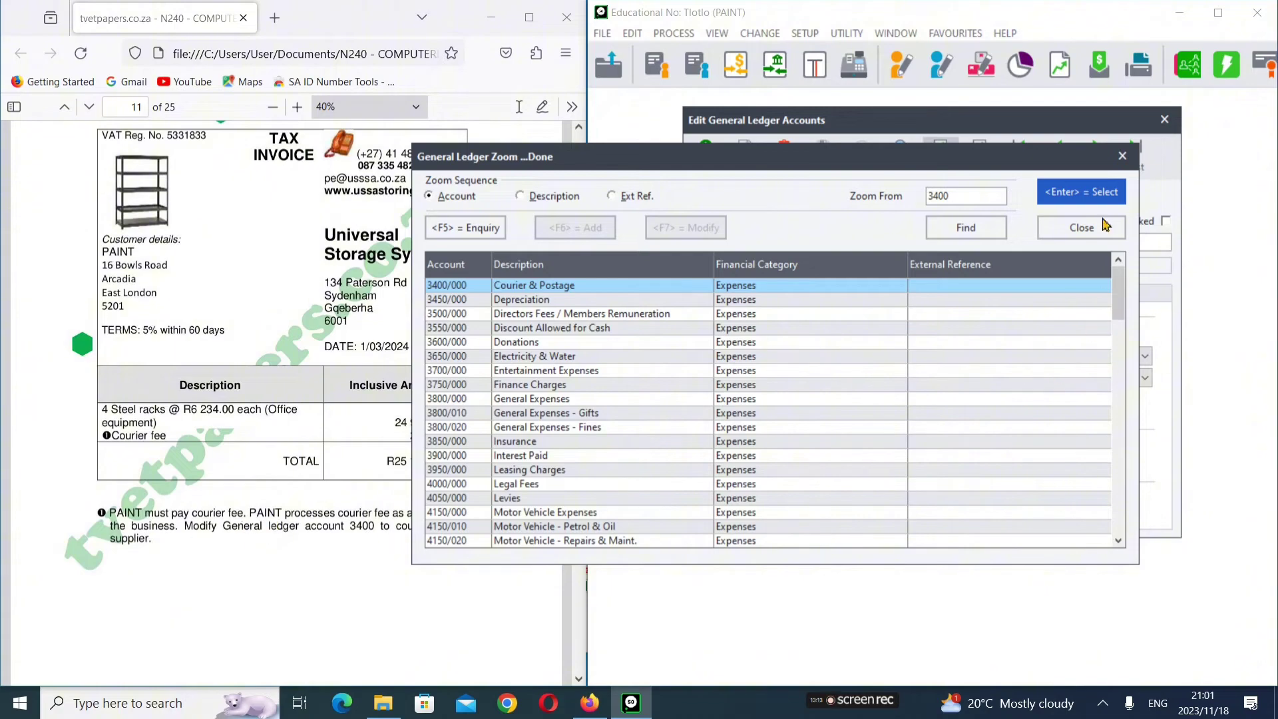
{"action": "left_click", "coordinate": [1082, 227]}
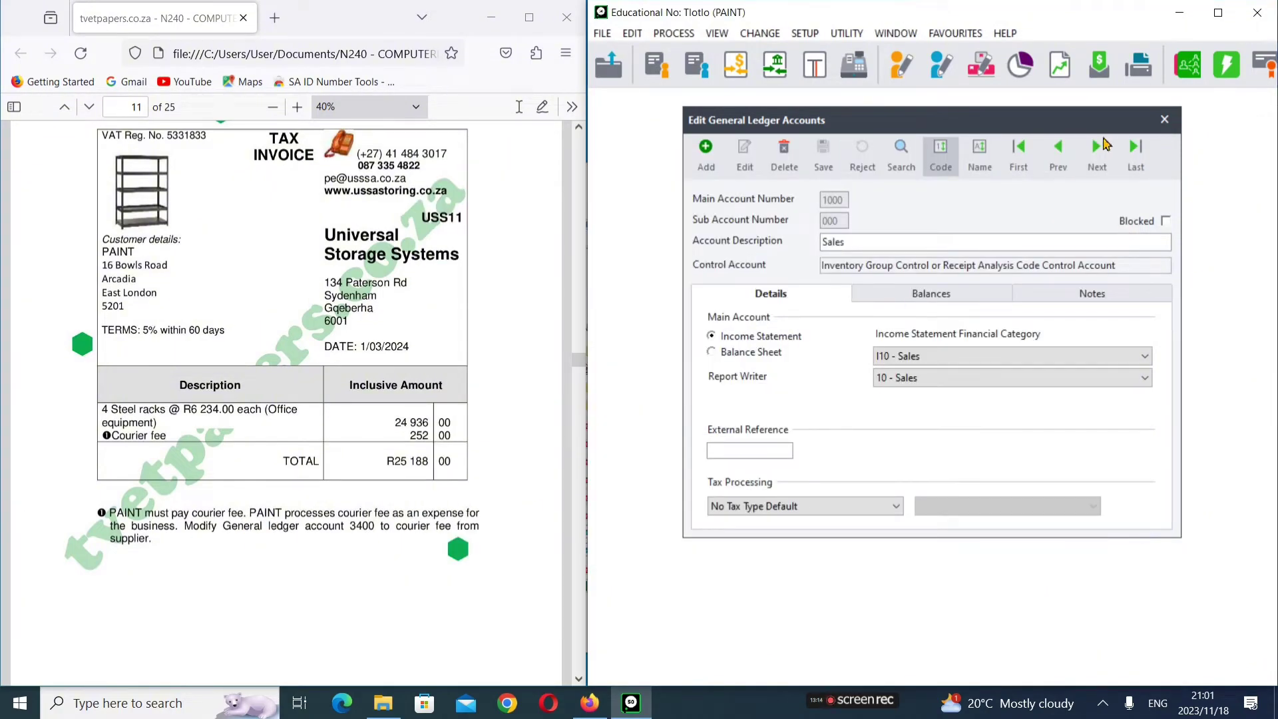
Step: Close the Edit General Ledger Accounts window to return to the customer list
{"action": "left_click", "coordinate": [1163, 120]}
{"action": "scroll", "coordinate": [259, 482], "scroll_direction": "down", "scroll_amount": 15}
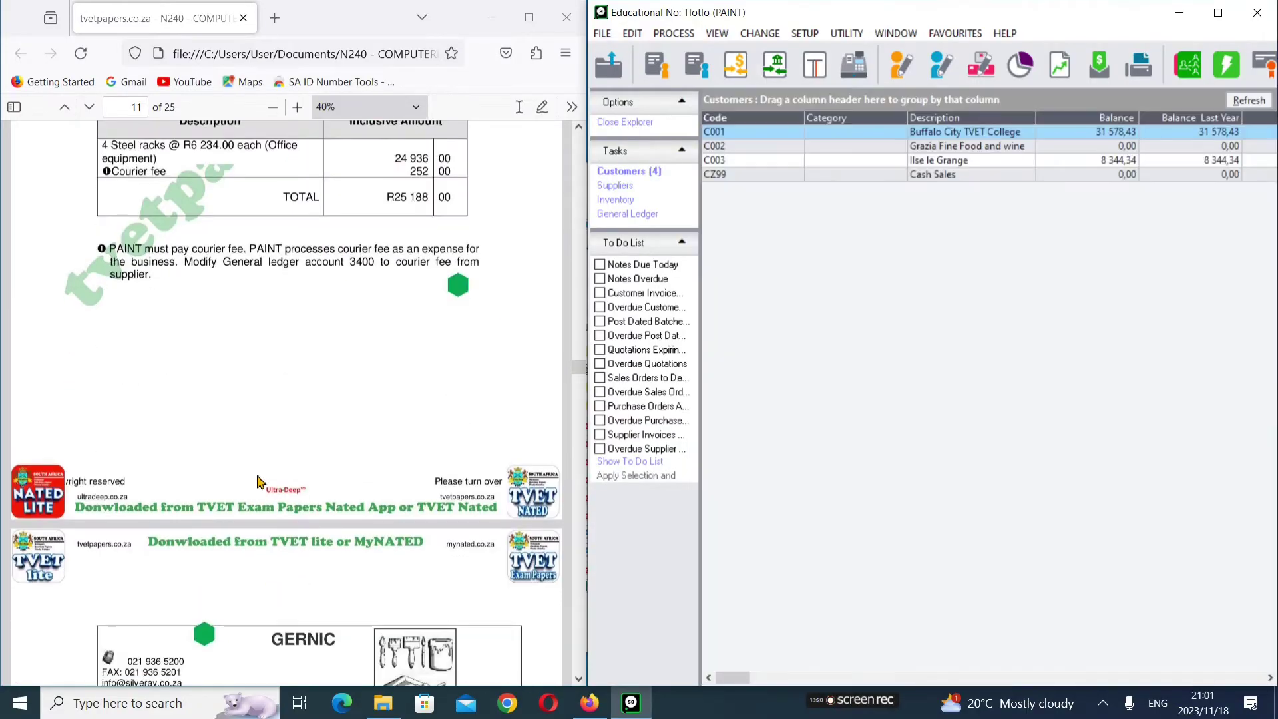
{"action": "scroll", "coordinate": [259, 481], "scroll_direction": "down", "scroll_amount": 1}
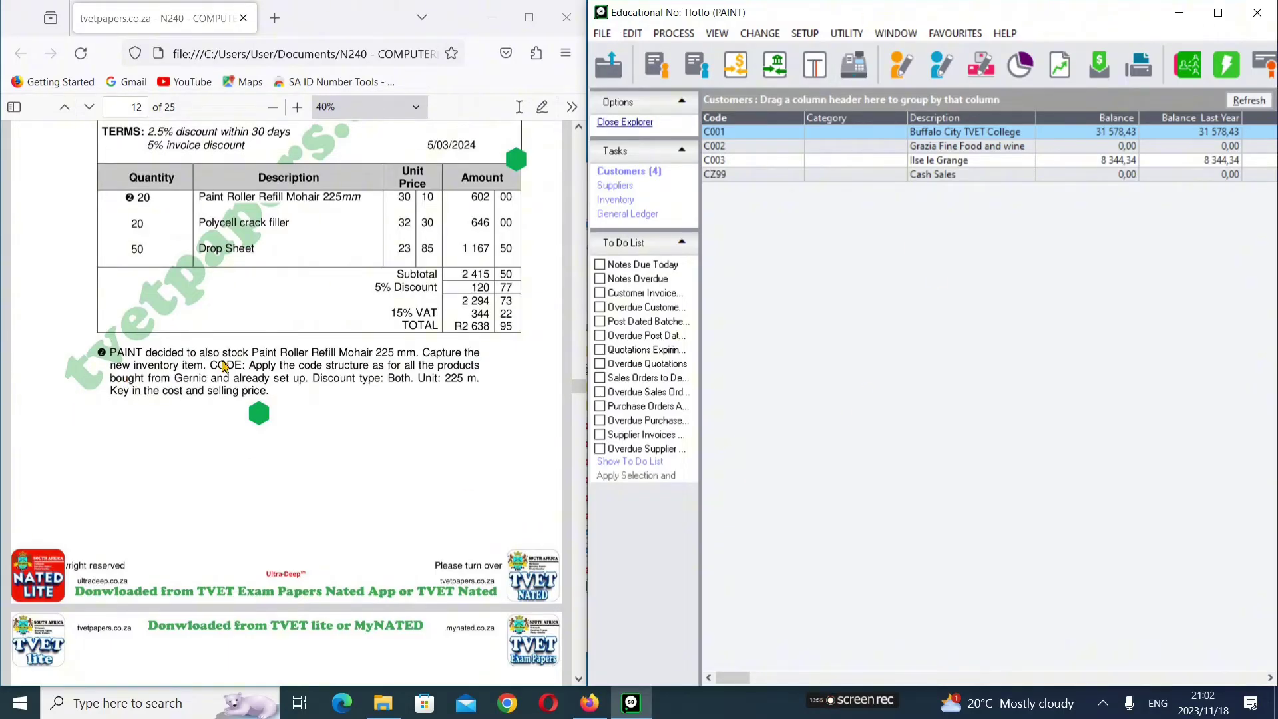
Step: Open Edit > Inventory > Item File and add a blank item, with exam paper page 8 in view
{"action": "left_click", "coordinate": [633, 37]}
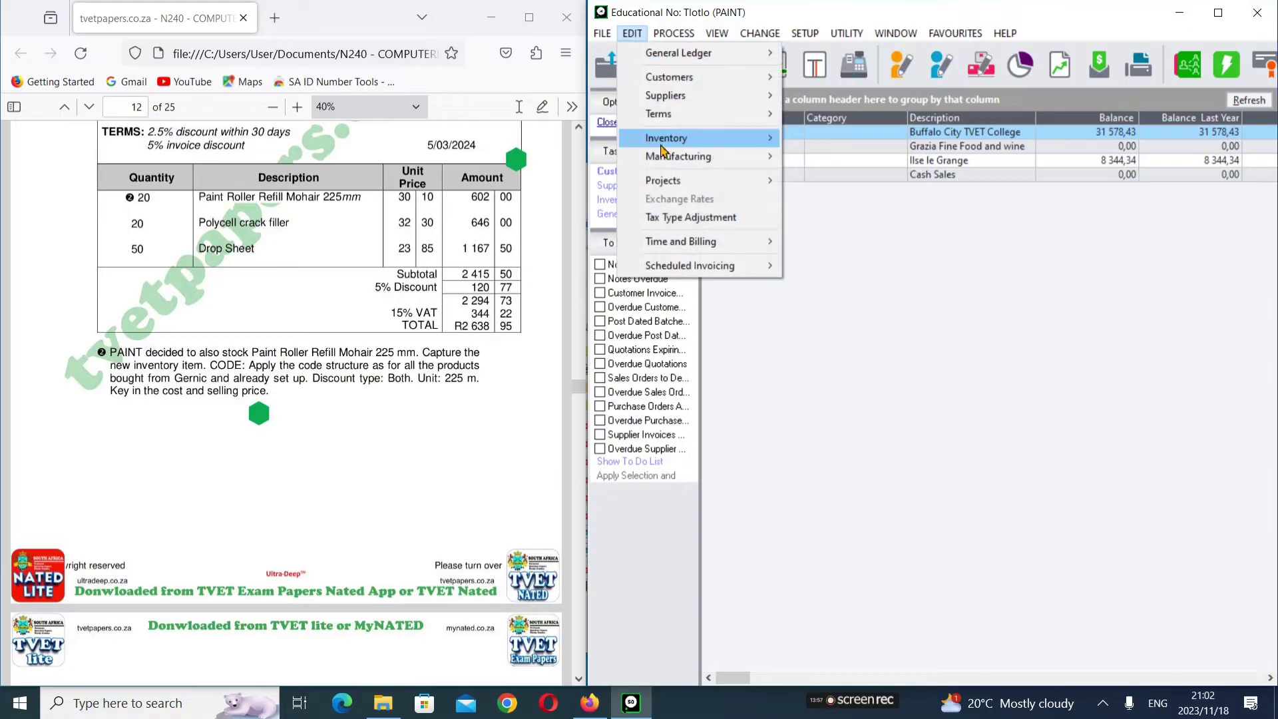
{"action": "mouse_move", "coordinate": [692, 145]}
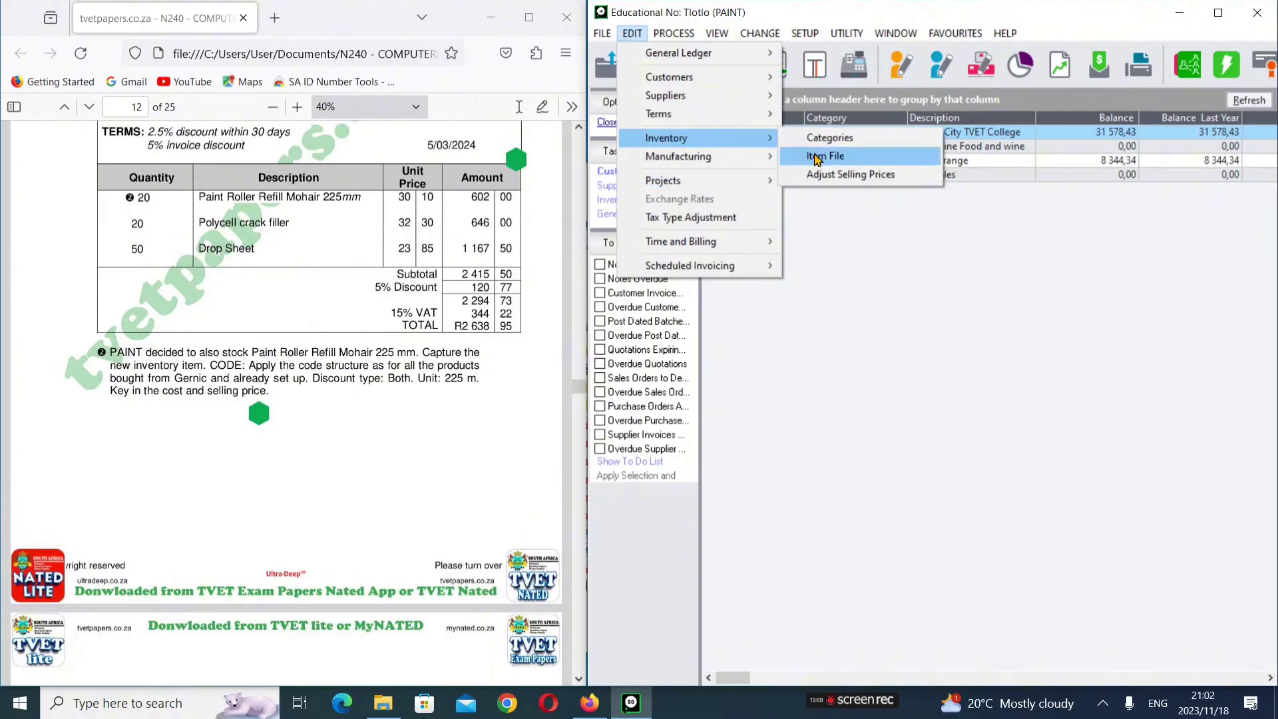
{"action": "left_click", "coordinate": [828, 157]}
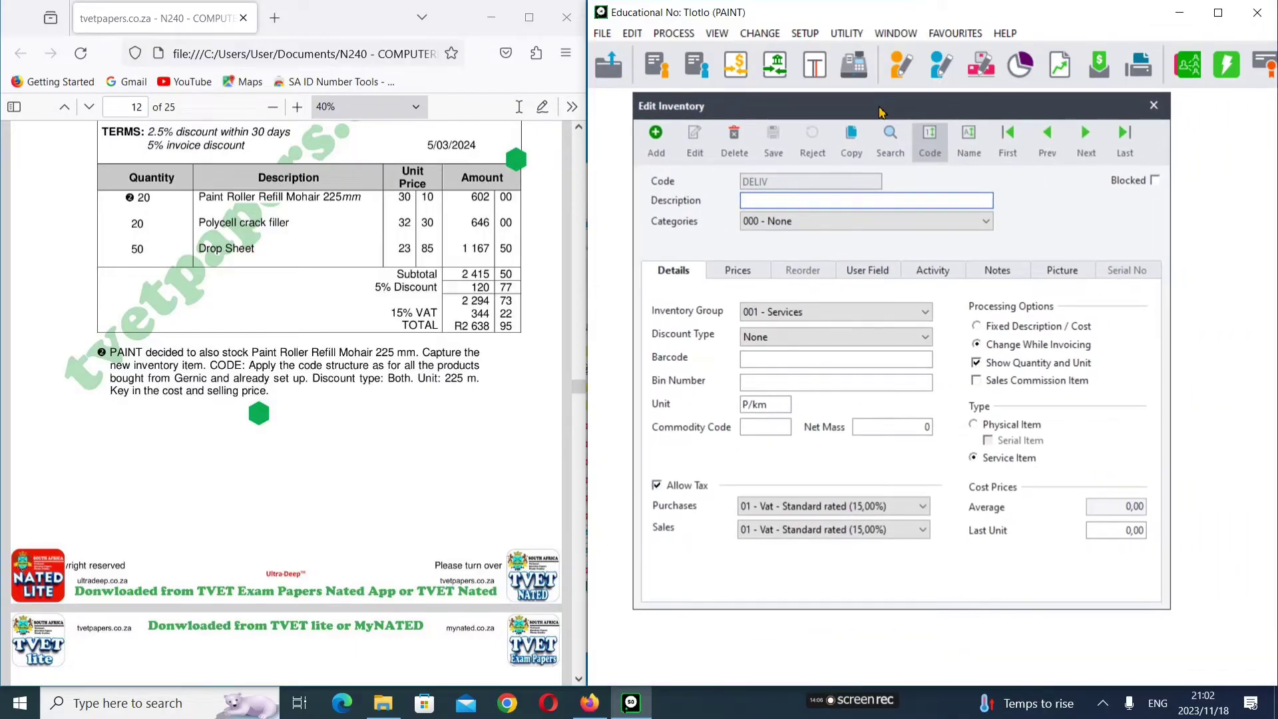
{"action": "left_click", "coordinate": [656, 138]}
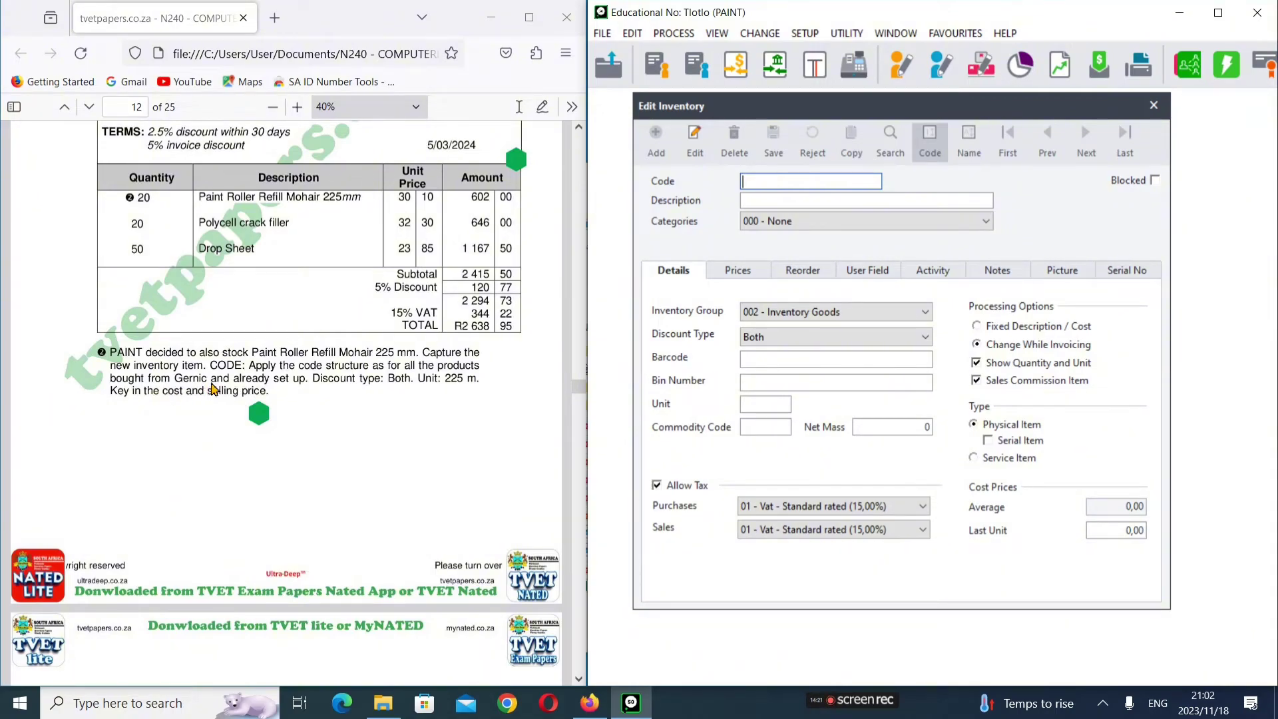
{"action": "scroll", "coordinate": [559, 331], "scroll_direction": "up", "scroll_amount": 15}
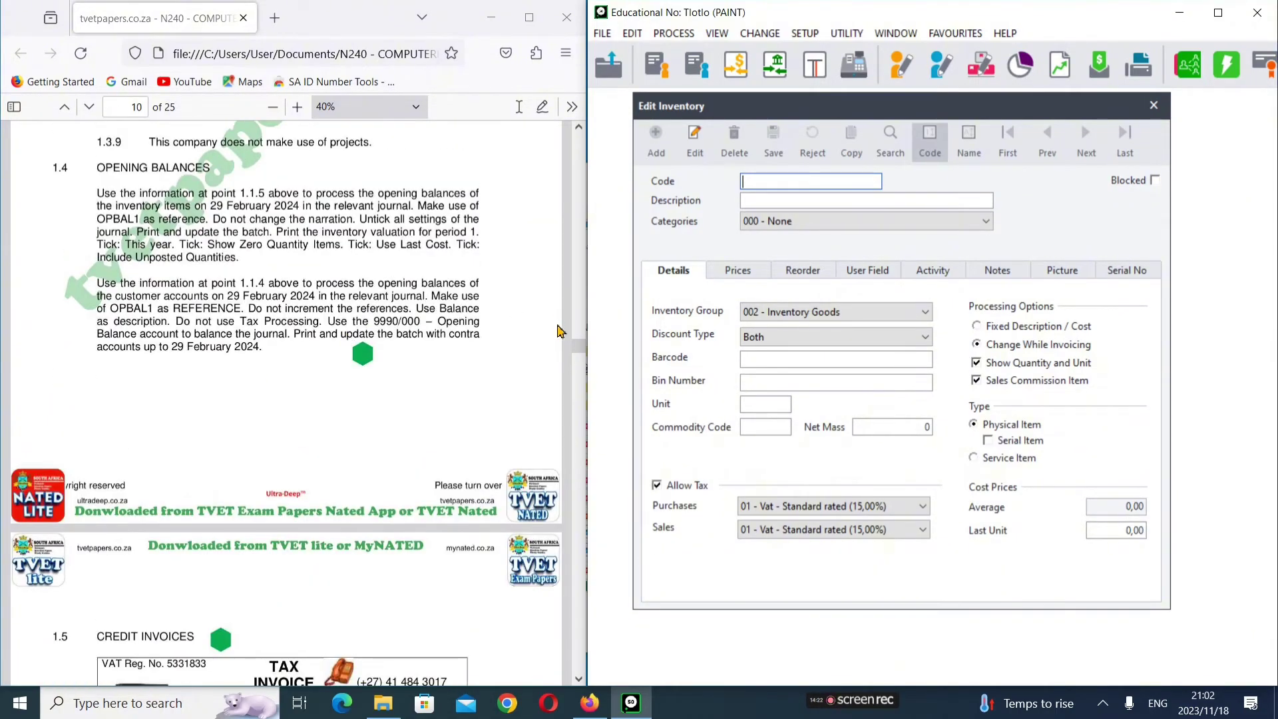
{"action": "left_click_drag", "start_coordinate": [580, 350], "coordinate": [583, 282]}
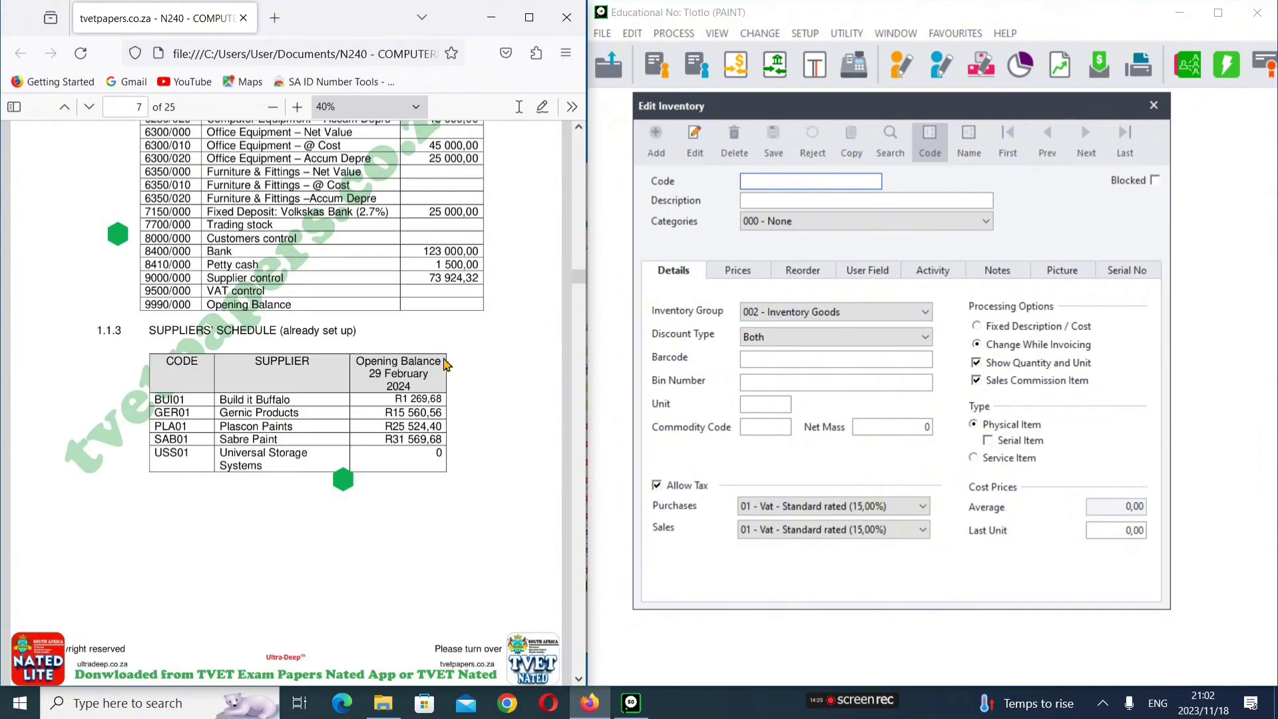
{"action": "scroll", "coordinate": [446, 362], "scroll_direction": "up", "scroll_amount": 10}
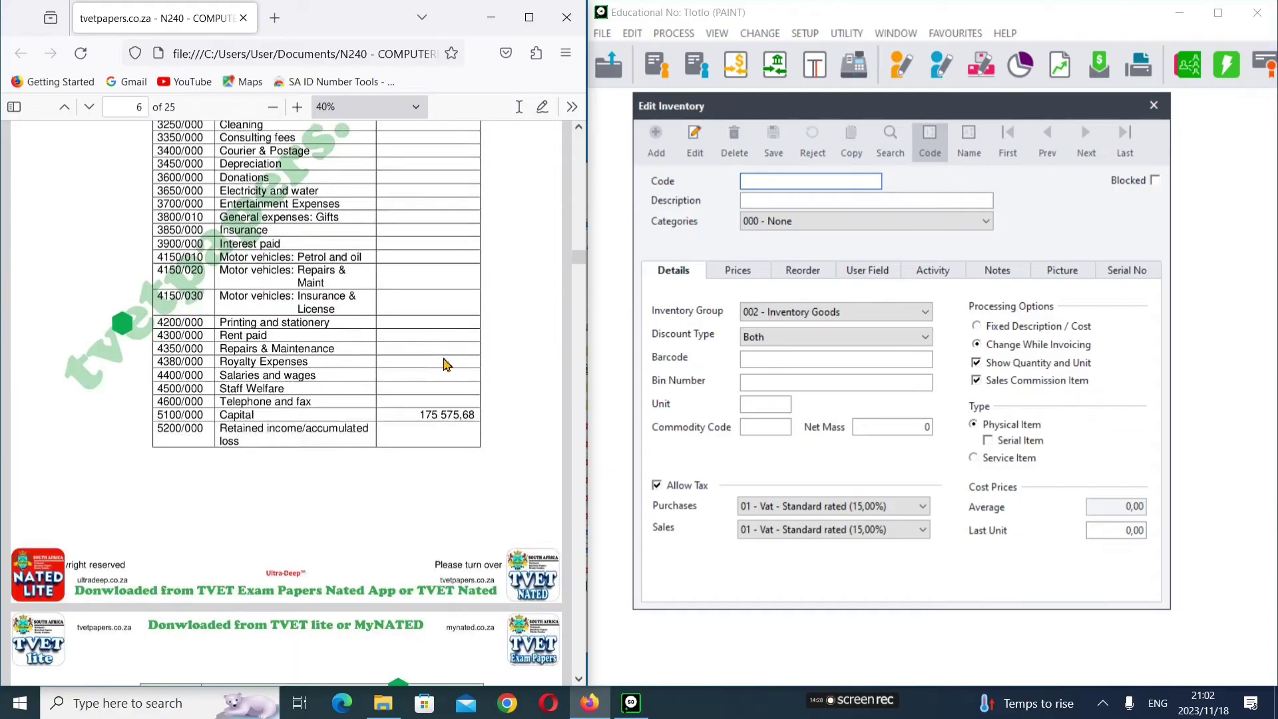
{"action": "scroll", "coordinate": [446, 363], "scroll_direction": "up", "scroll_amount": 10}
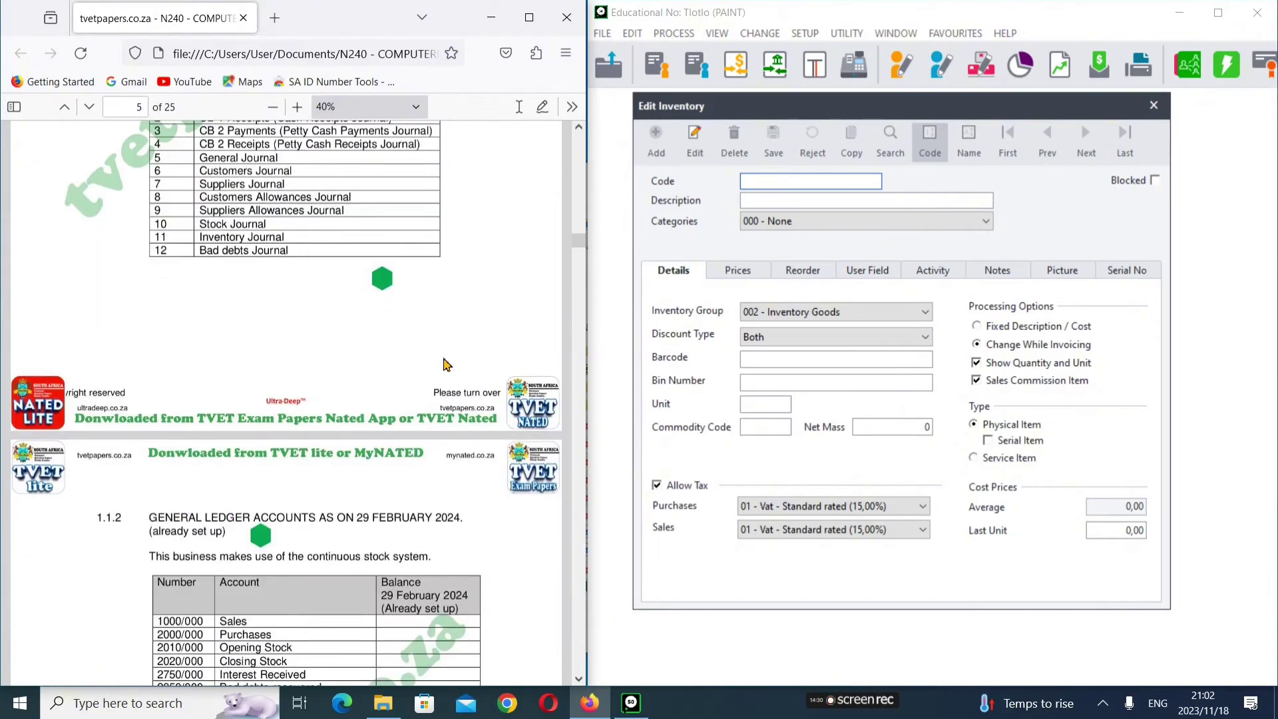
{"action": "scroll", "coordinate": [445, 363], "scroll_direction": "down", "scroll_amount": 10}
{"action": "scroll", "coordinate": [446, 363], "scroll_direction": "up", "scroll_amount": 5}
{"action": "scroll", "coordinate": [446, 362], "scroll_direction": "down", "scroll_amount": 5}
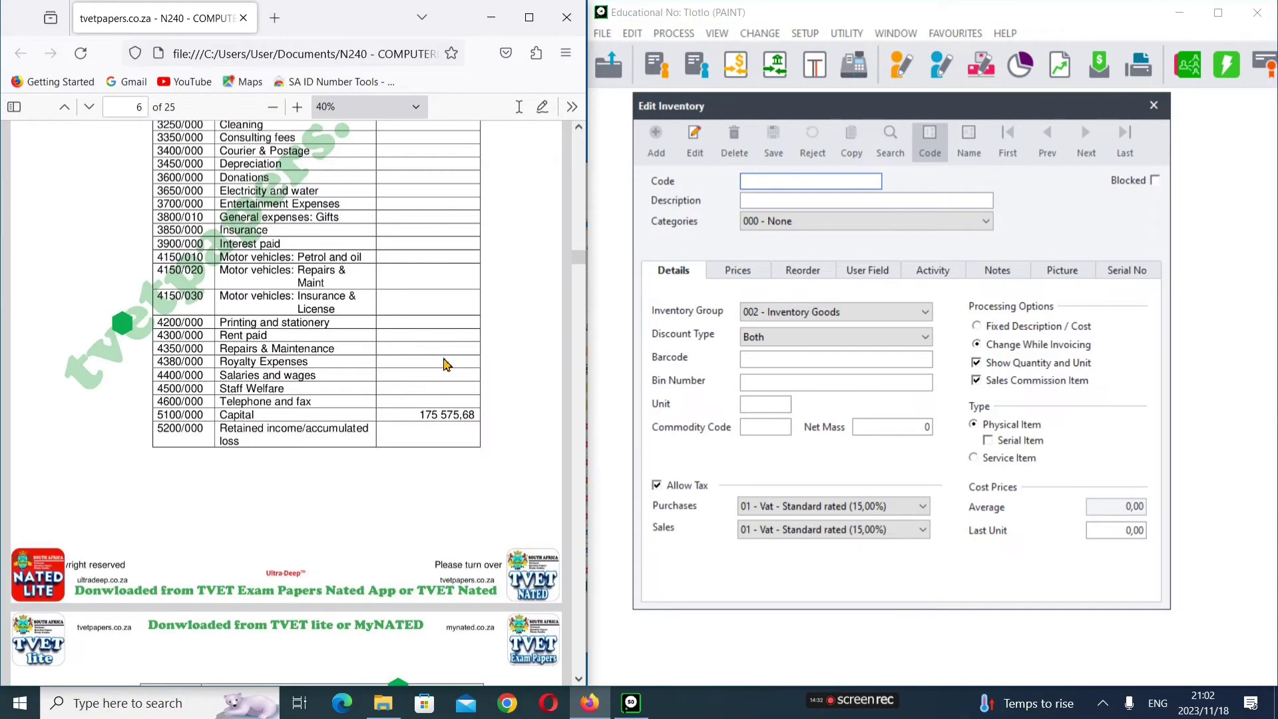
{"action": "scroll", "coordinate": [446, 363], "scroll_direction": "down", "scroll_amount": 20}
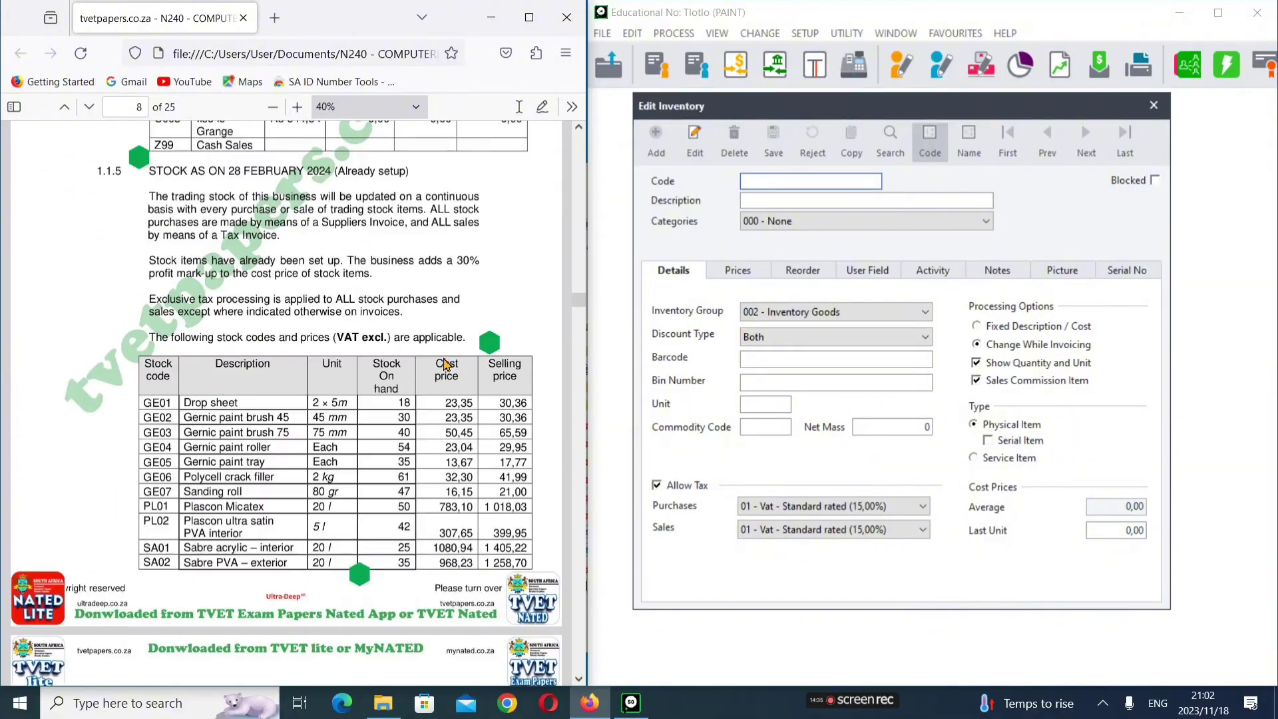
{"action": "scroll", "coordinate": [446, 362], "scroll_direction": "down", "scroll_amount": 4}
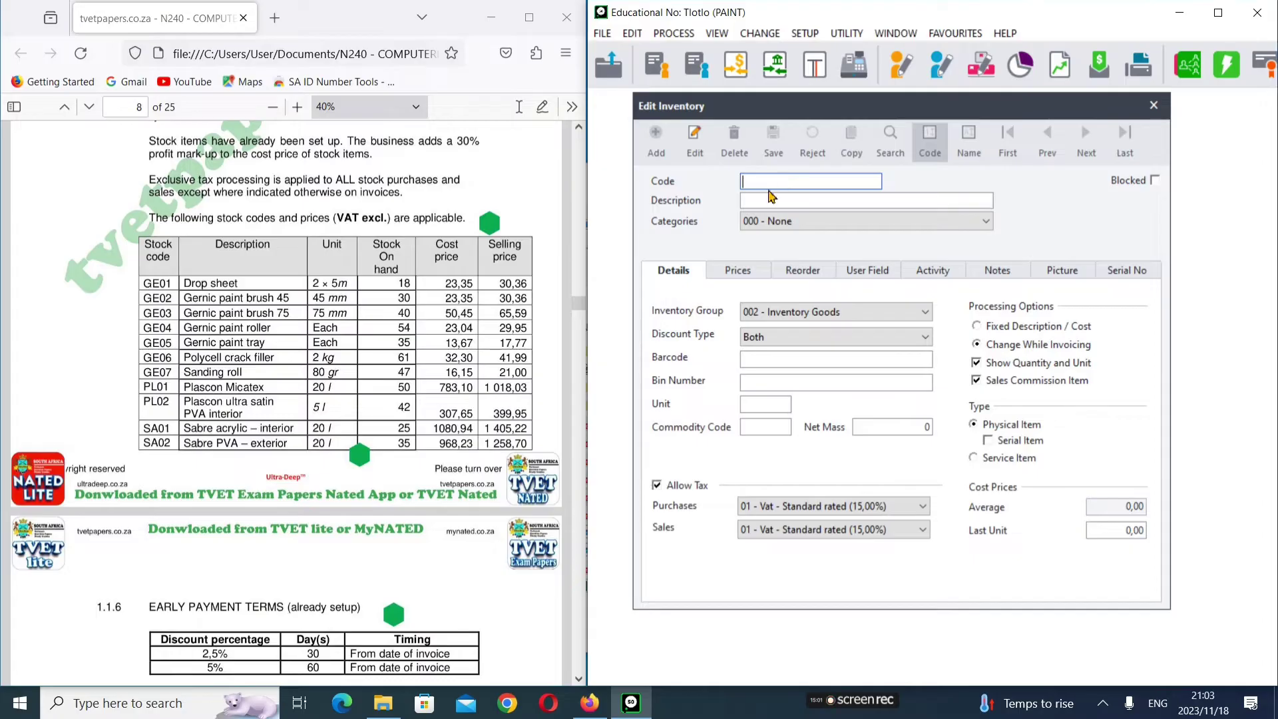
Step: Enter and accept GE08 as the new inventory item's code
{"action": "type", "text": "GE08"}
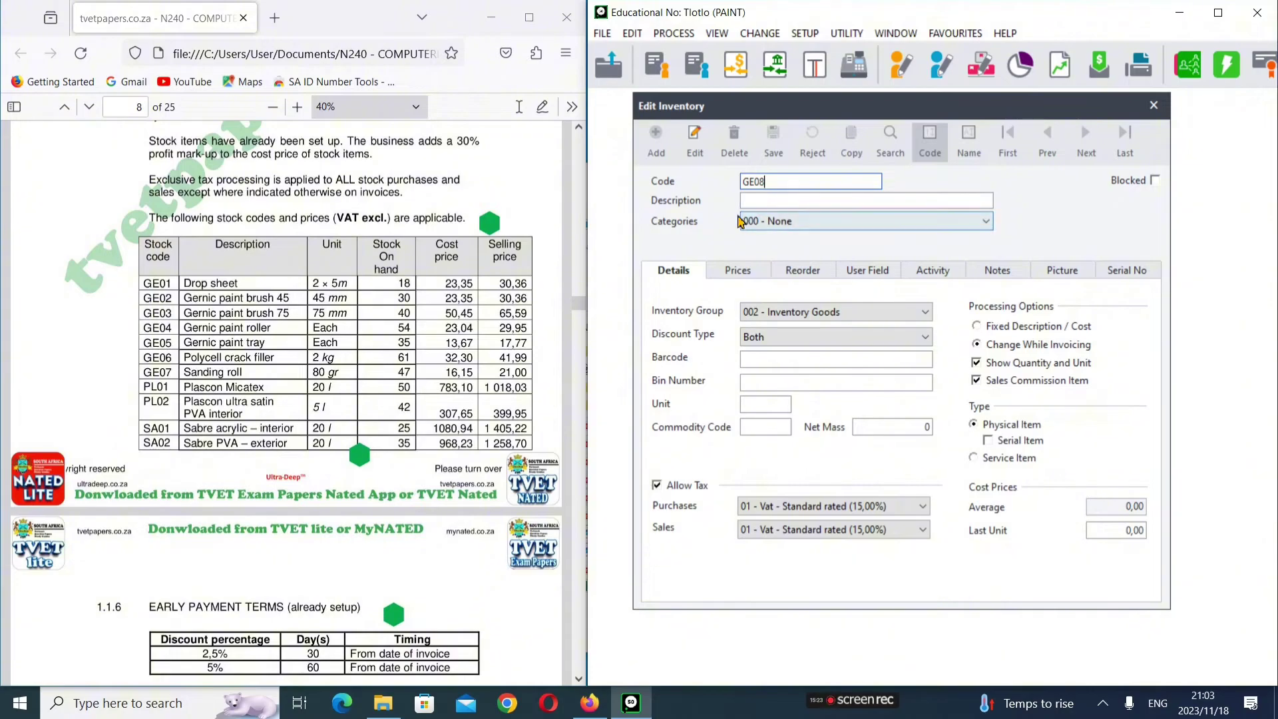
{"action": "scroll", "coordinate": [328, 373], "scroll_direction": "down", "scroll_amount": 1}
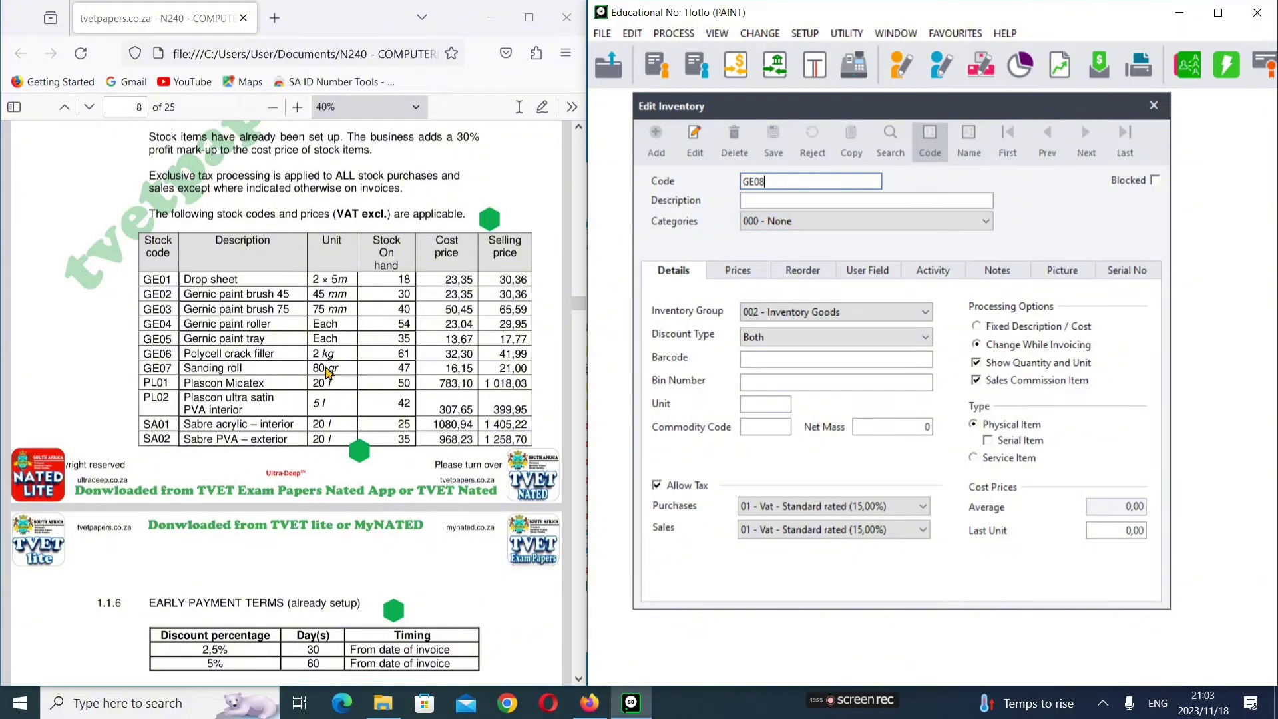
{"action": "scroll", "coordinate": [328, 372], "scroll_direction": "down", "scroll_amount": 20}
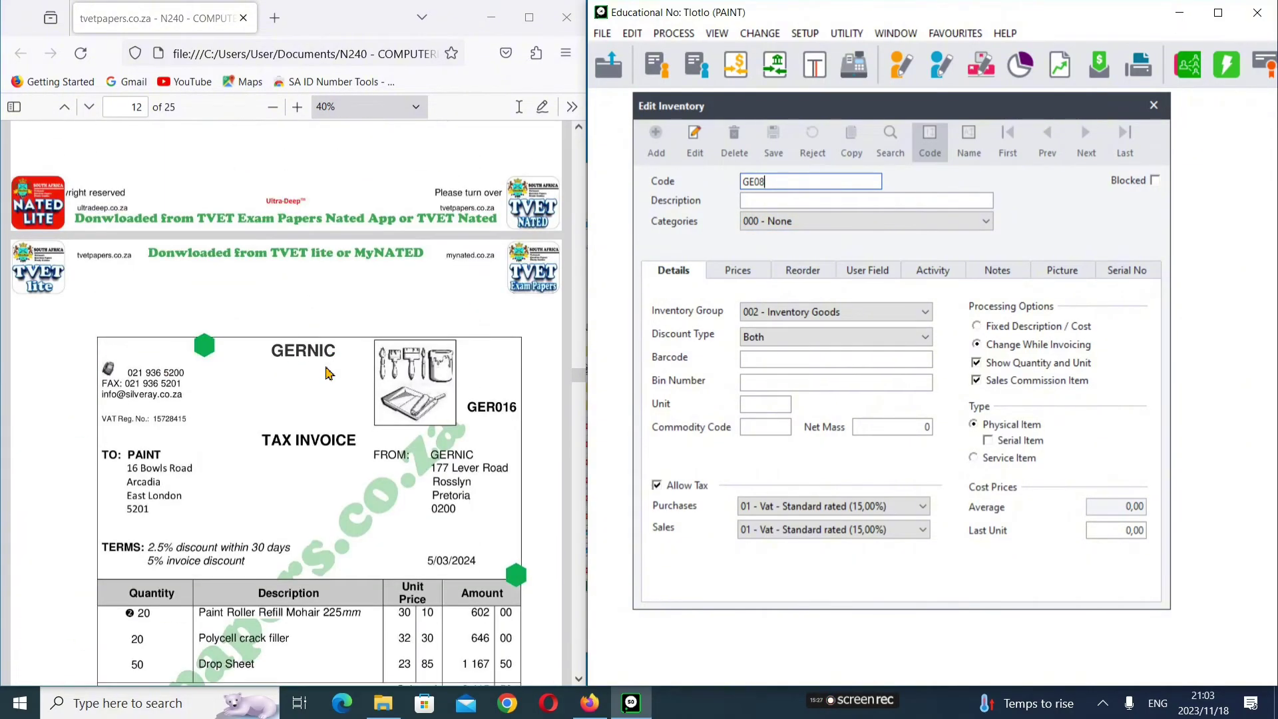
{"action": "scroll", "coordinate": [328, 372], "scroll_direction": "up", "scroll_amount": 5}
{"action": "scroll", "coordinate": [328, 372], "scroll_direction": "down", "scroll_amount": 15}
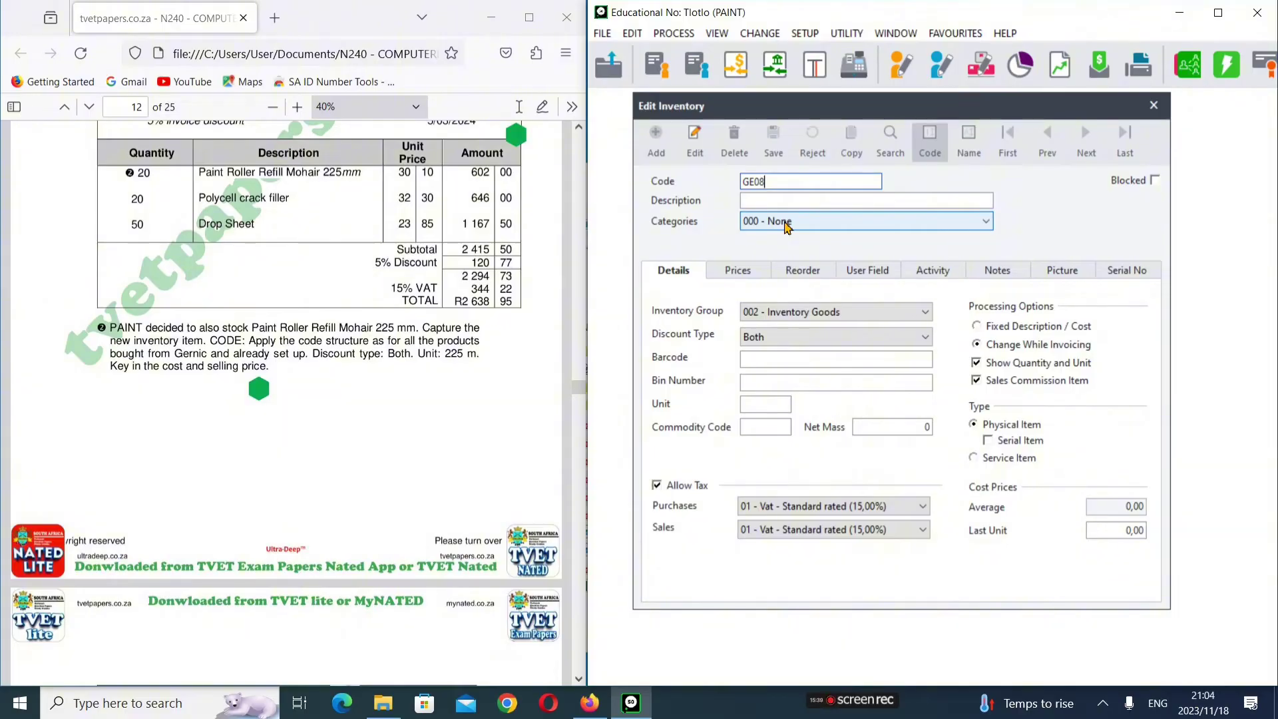
{"action": "key", "text": "Return"}
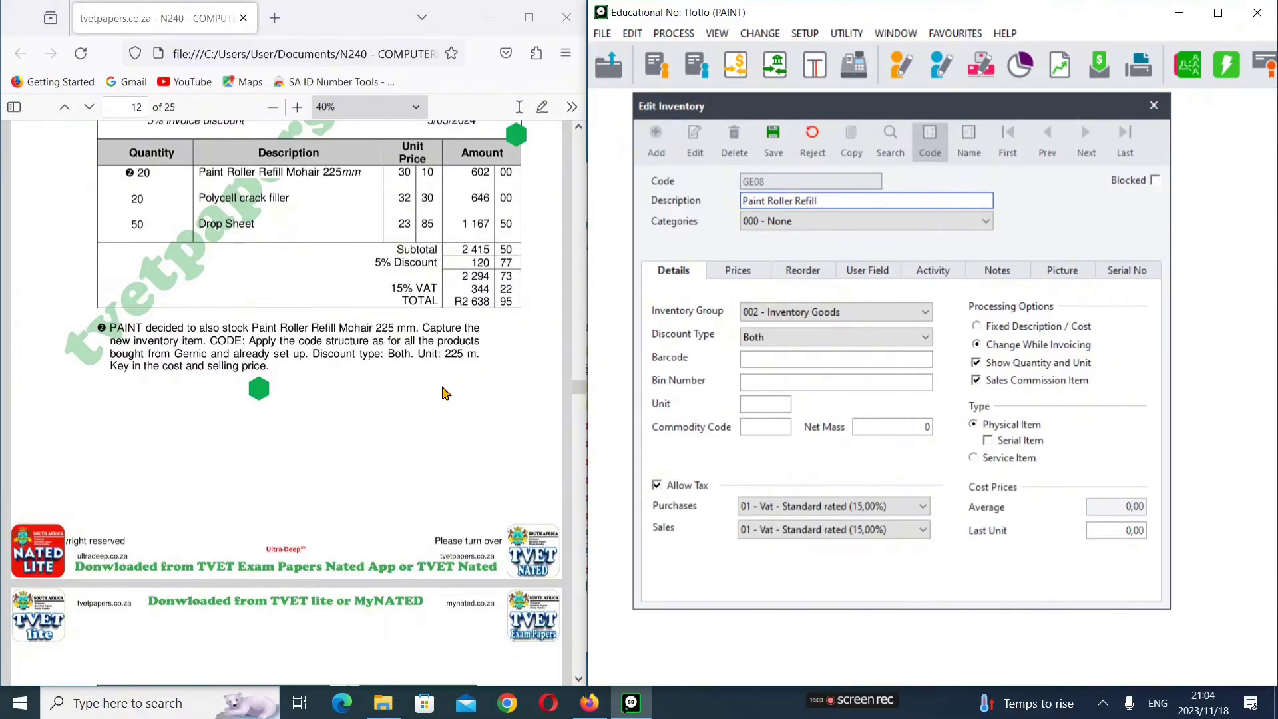
Step: Complete the item description as Paint Roller Refill Mohair 225 mm
{"action": "type", "text": "Mo"}
{"action": "key", "text": "Right"}
{"action": "key", "text": "Right"}
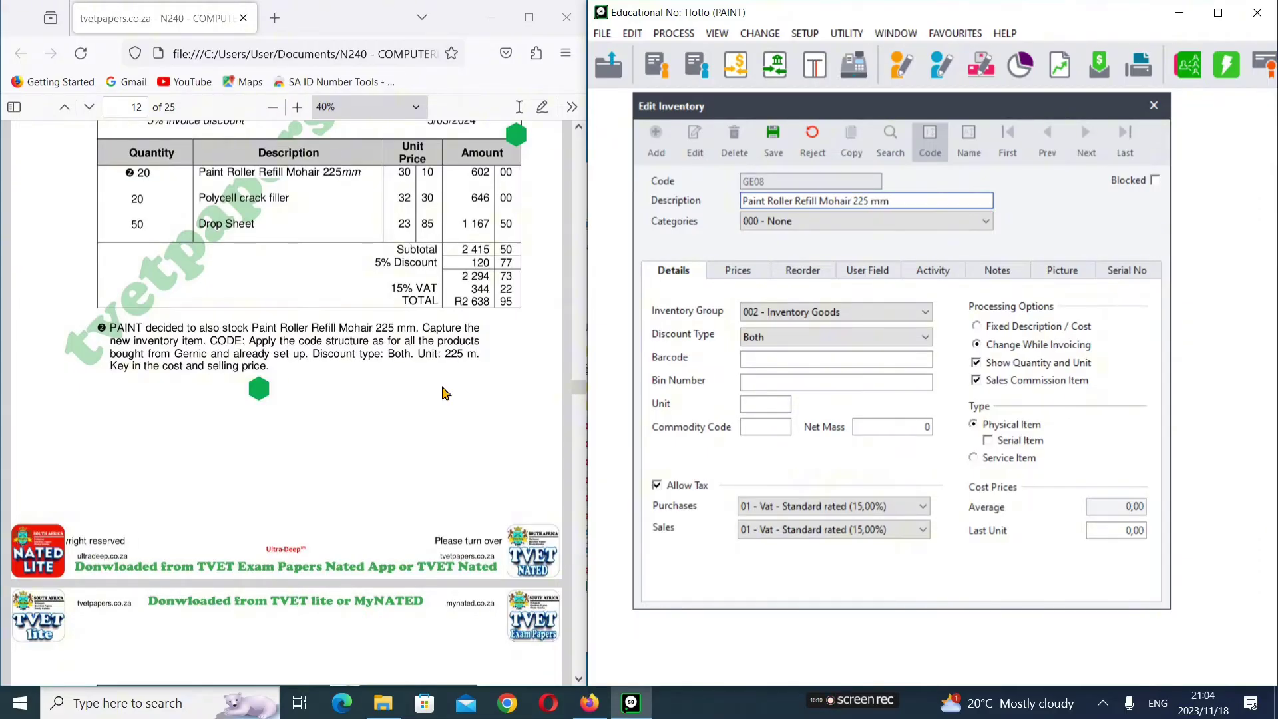
{"action": "key", "text": "Tab"}
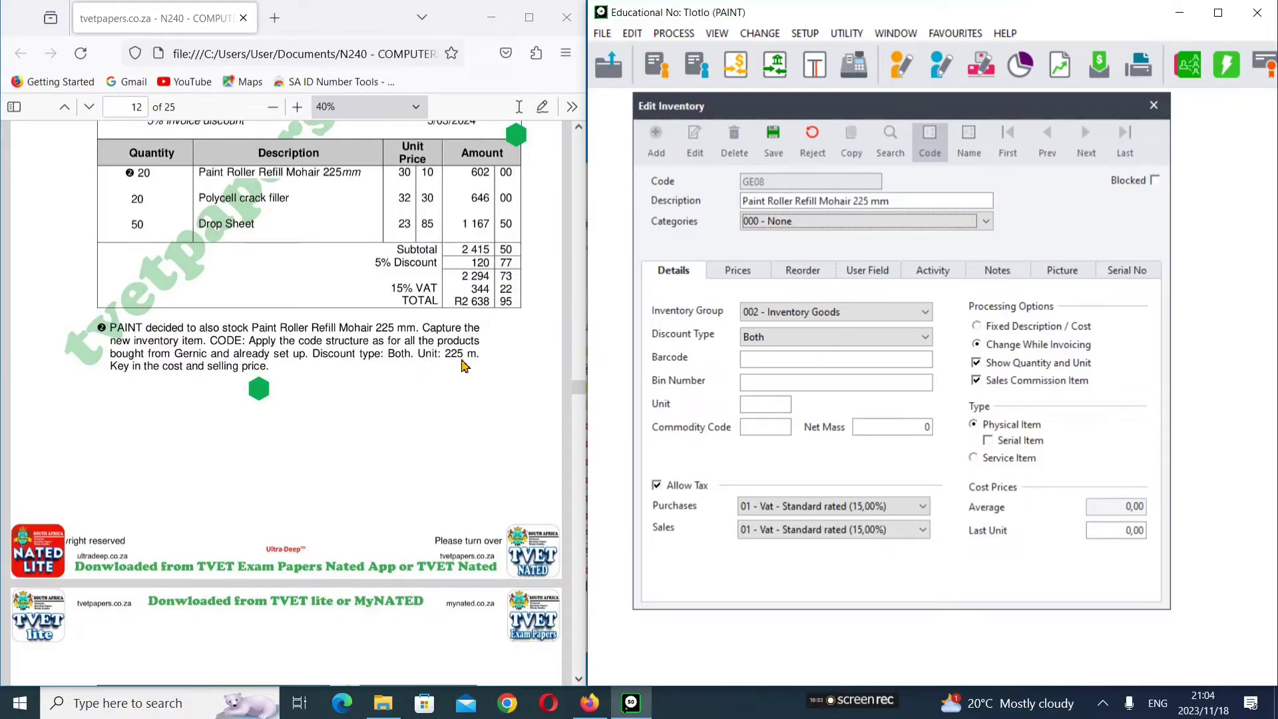
Step: Set the item's unit to 225m and move on to the last unit cost
{"action": "left_click", "coordinate": [762, 405]}
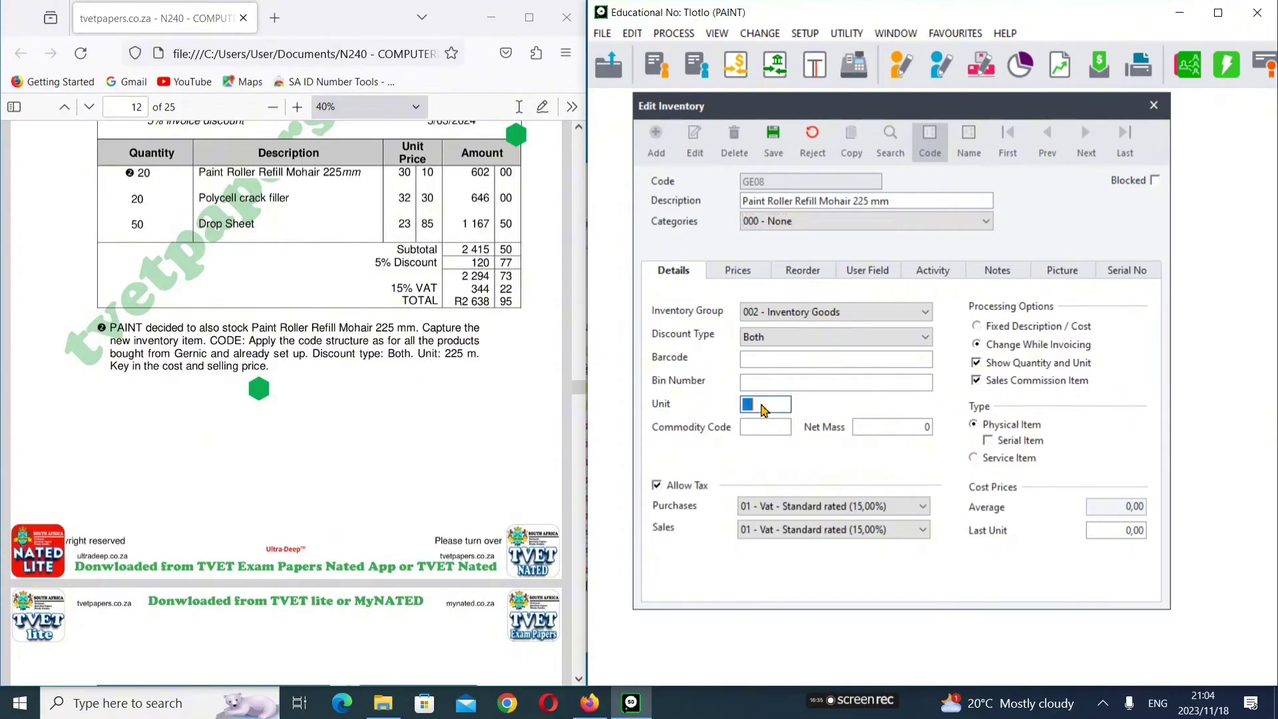
{"action": "type", "text": "225m"}
{"action": "left_click", "coordinate": [760, 405]}
{"action": "left_click", "coordinate": [1132, 534]}
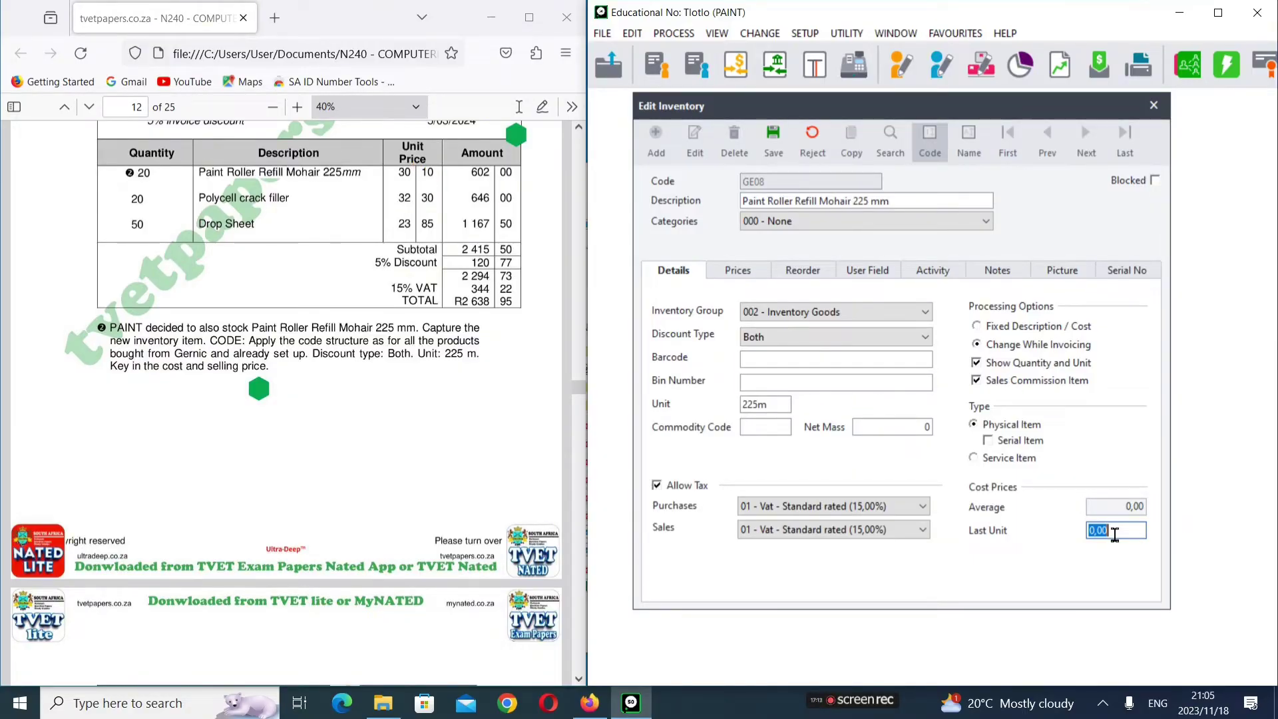
Step: Show GE08's selling prices at Price List 1 exclusive, then search Windows for calc
{"action": "scroll", "coordinate": [353, 233], "scroll_direction": "up", "scroll_amount": 4}
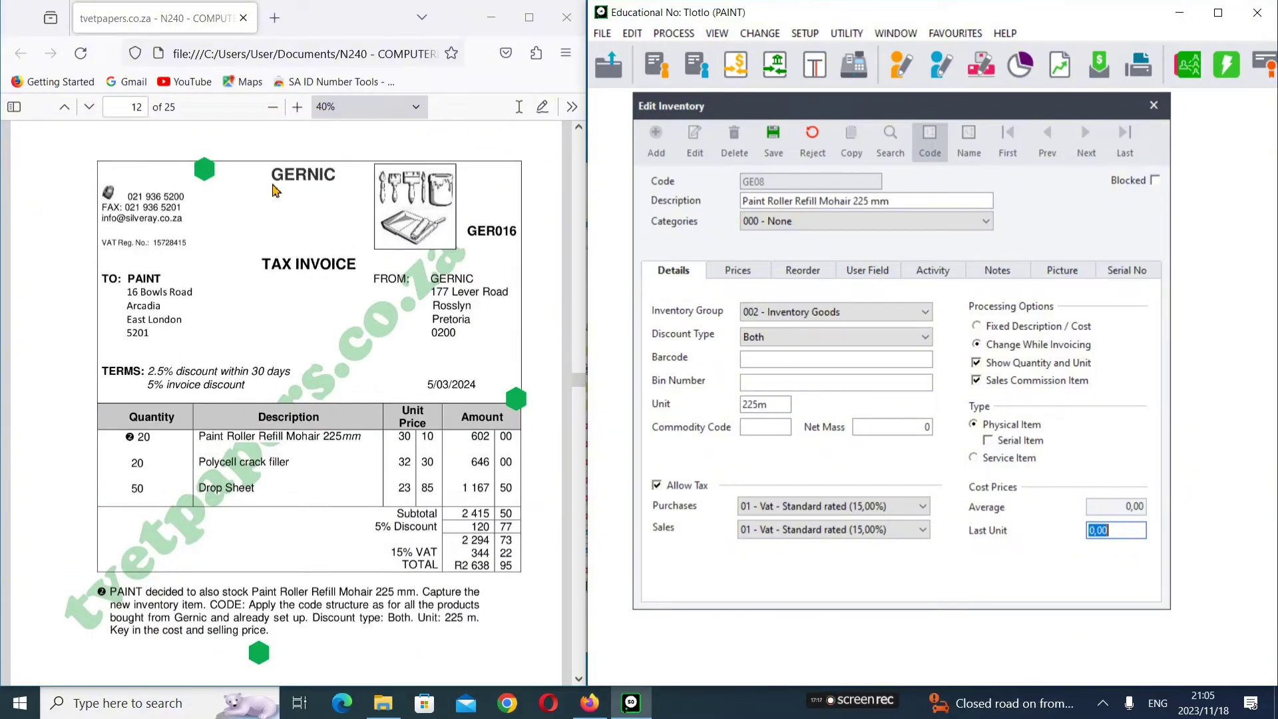
{"action": "scroll", "coordinate": [312, 295], "scroll_direction": "down", "scroll_amount": 3}
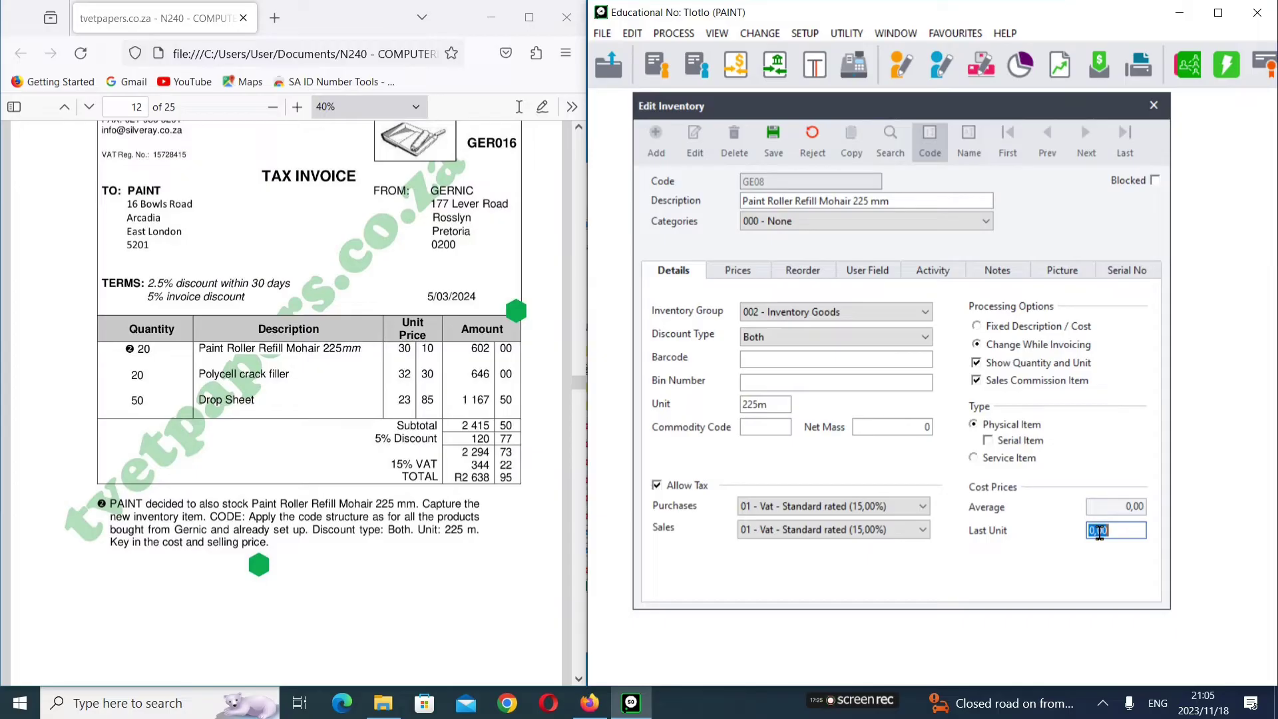
{"action": "type", "text": "3"}
{"action": "left_click", "coordinate": [746, 273]}
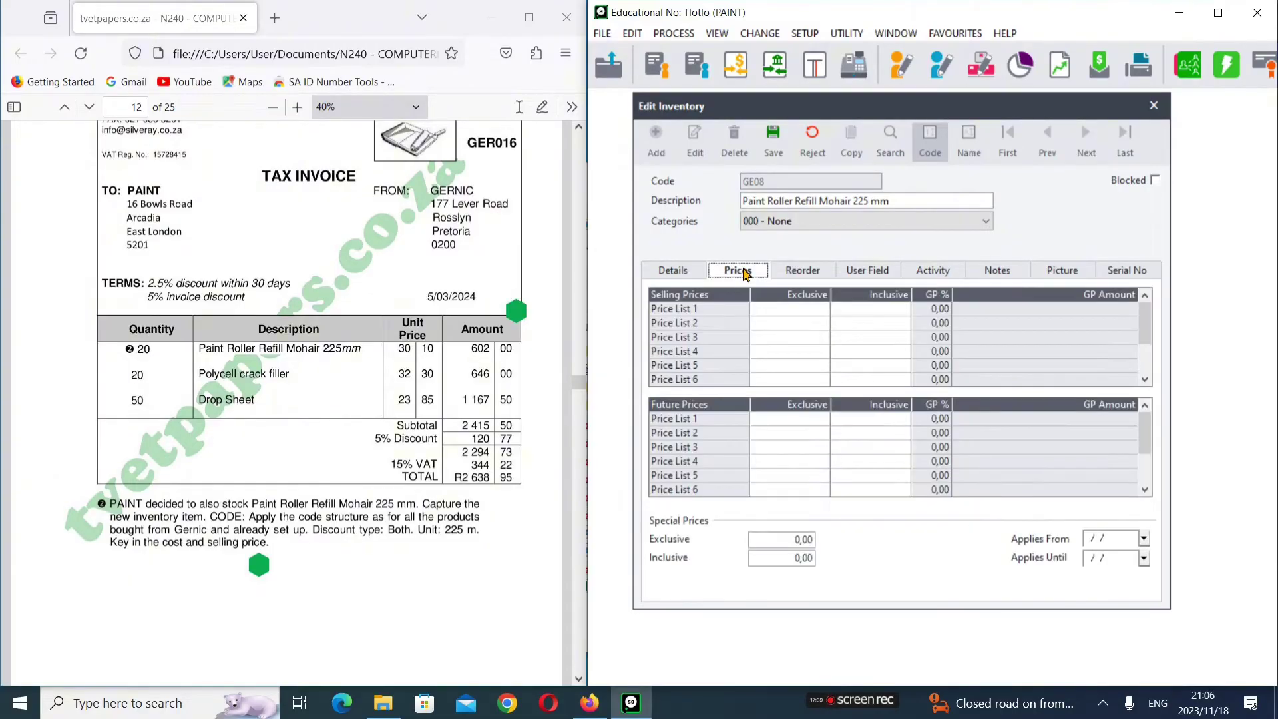
{"action": "left_click", "coordinate": [787, 310]}
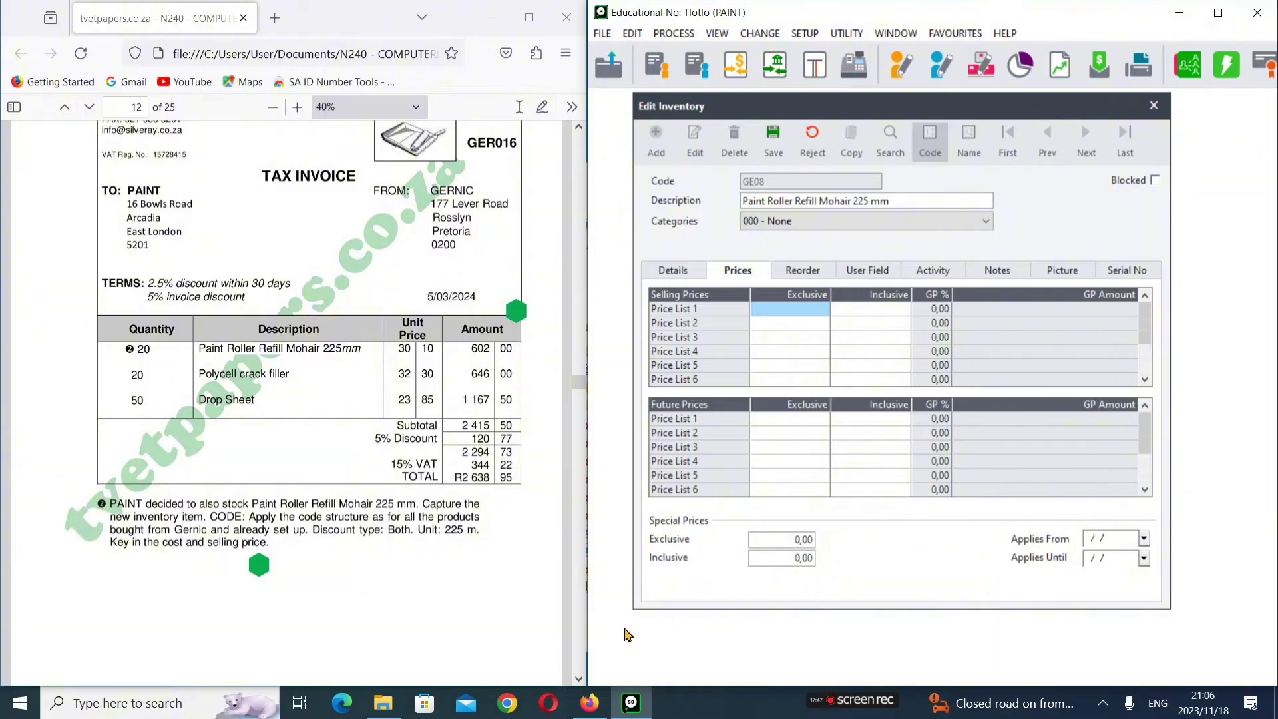
{"action": "key", "text": "super"}
{"action": "type", "text": "calc"}
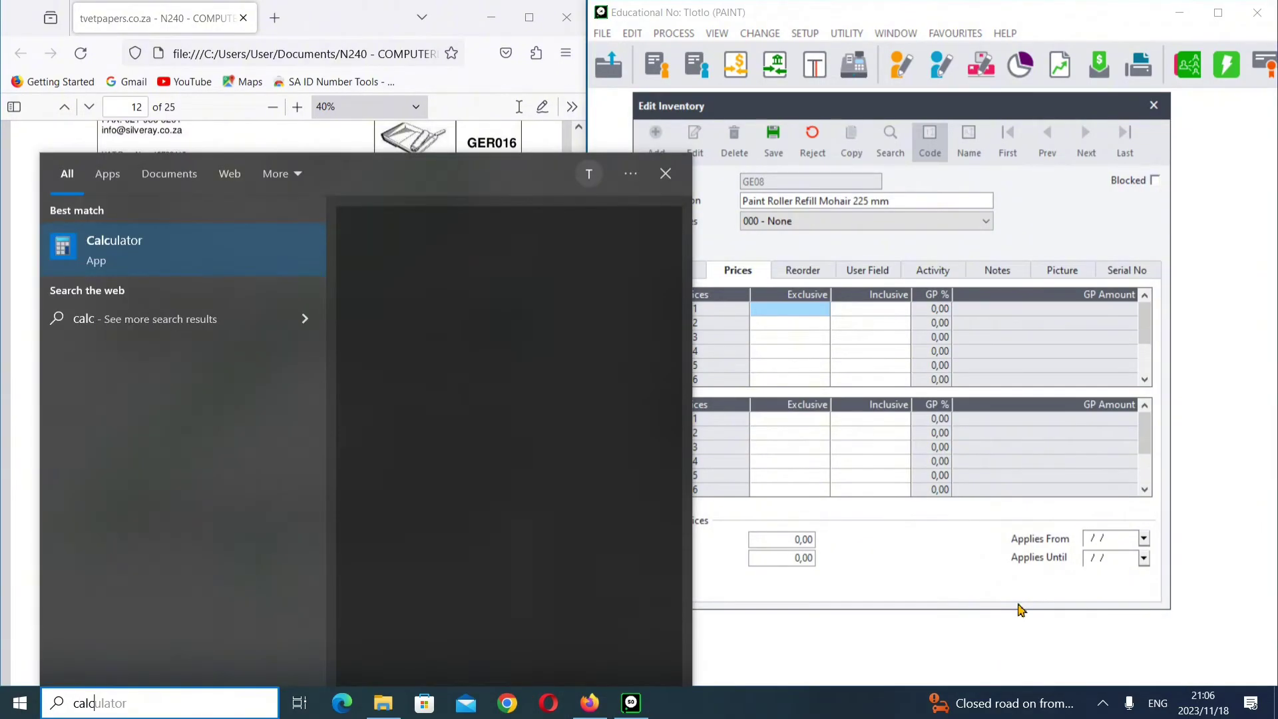
Step: Launch Calculator, place it over the inventory window, and check the markup in the exam PDF
{"action": "key", "text": "Return"}
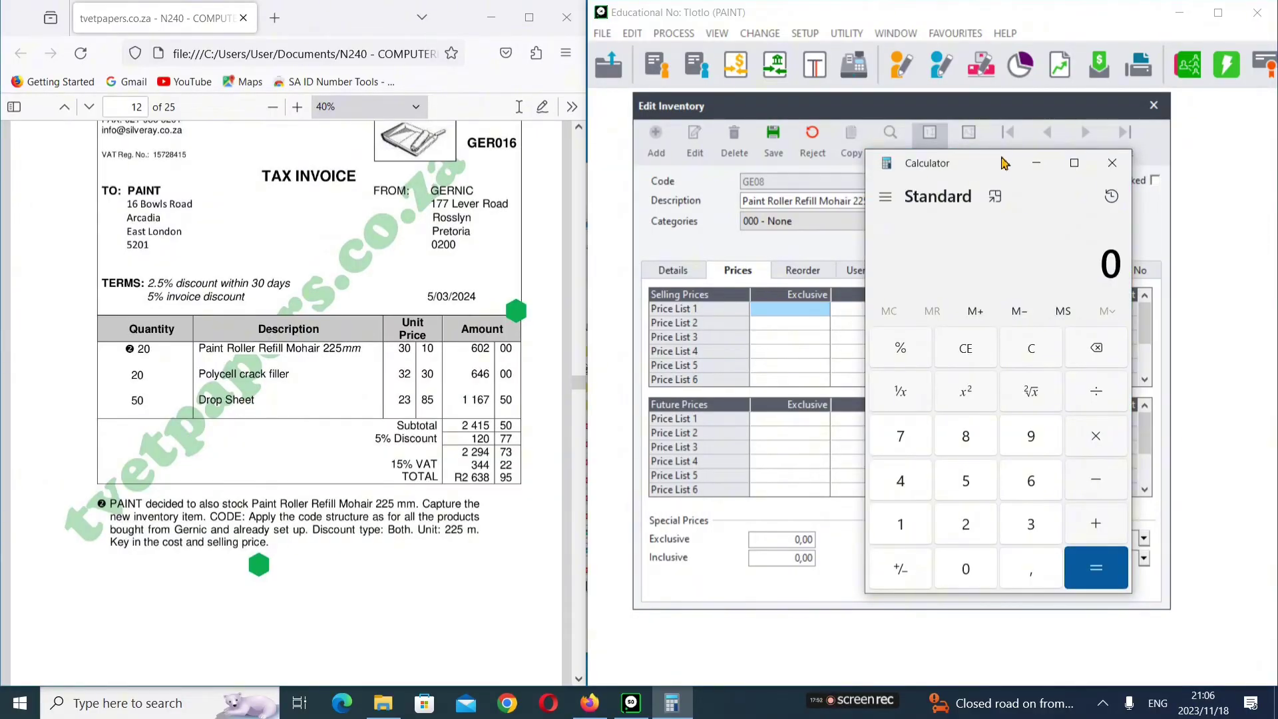
{"action": "left_click_drag", "start_coordinate": [1005, 163], "coordinate": [1152, 197]}
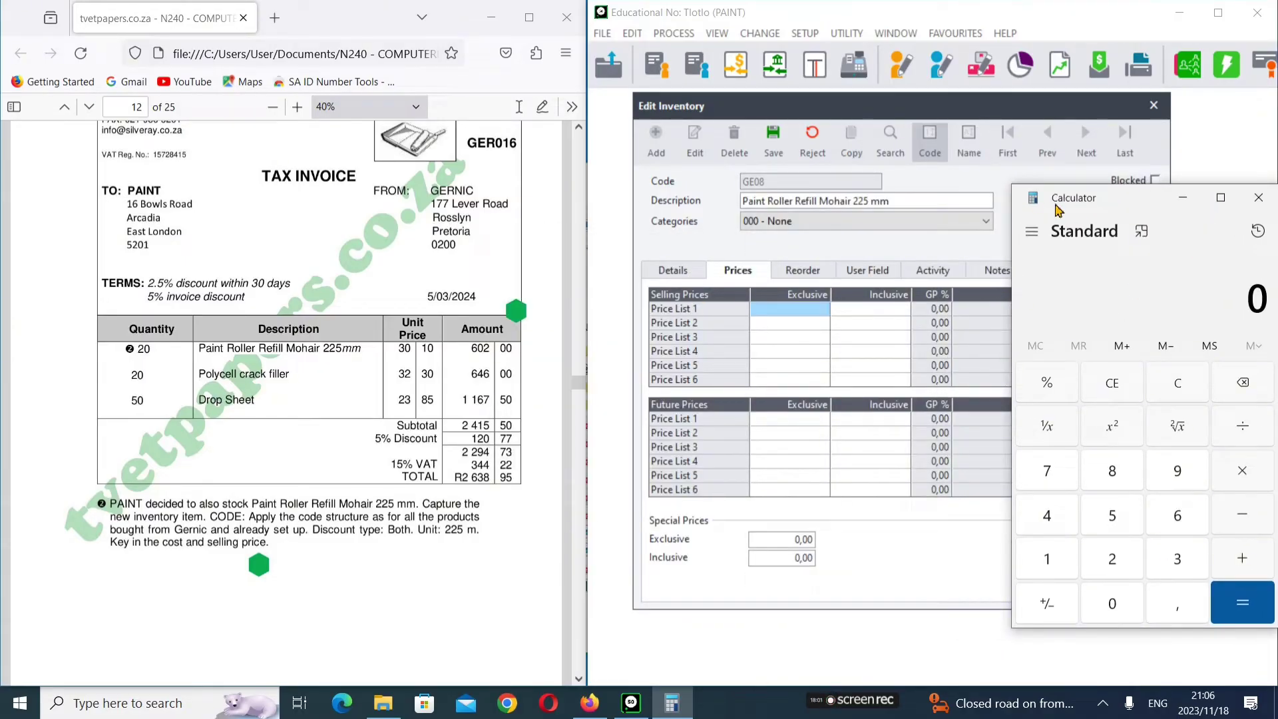
{"action": "left_click_drag", "start_coordinate": [1115, 201], "coordinate": [951, 157]}
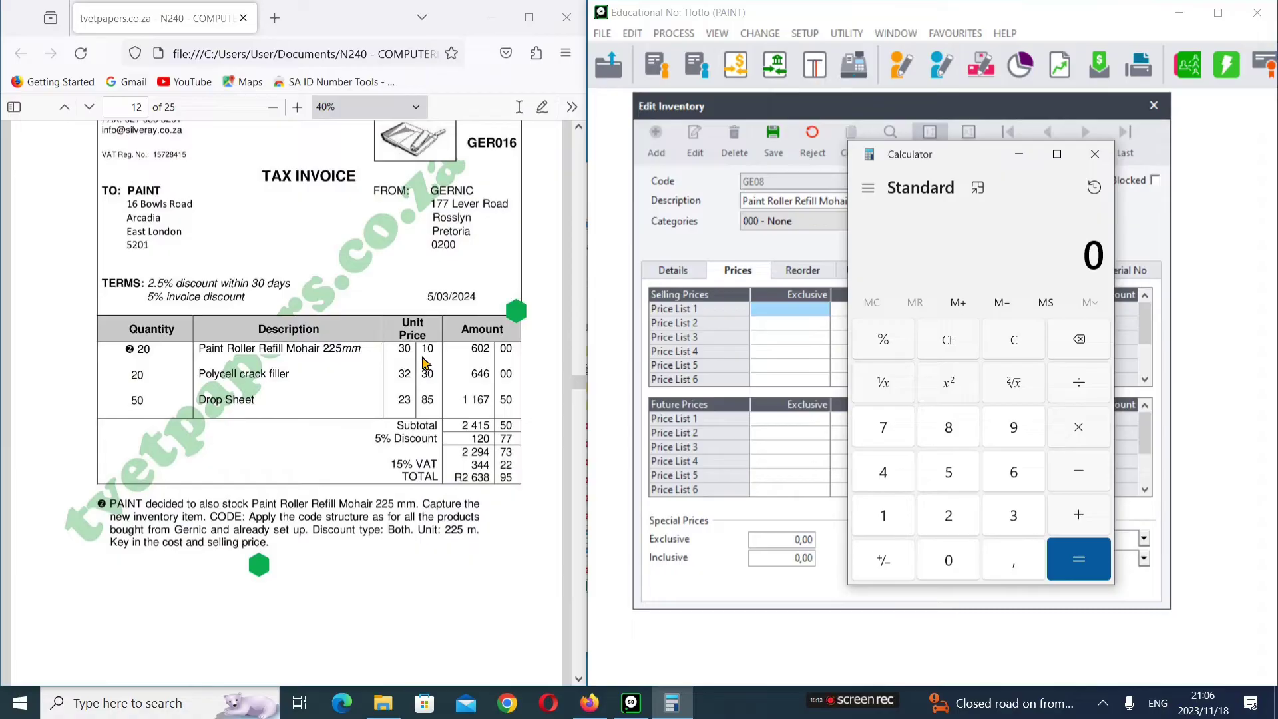
{"action": "scroll", "coordinate": [412, 398], "scroll_direction": "up", "scroll_amount": 10}
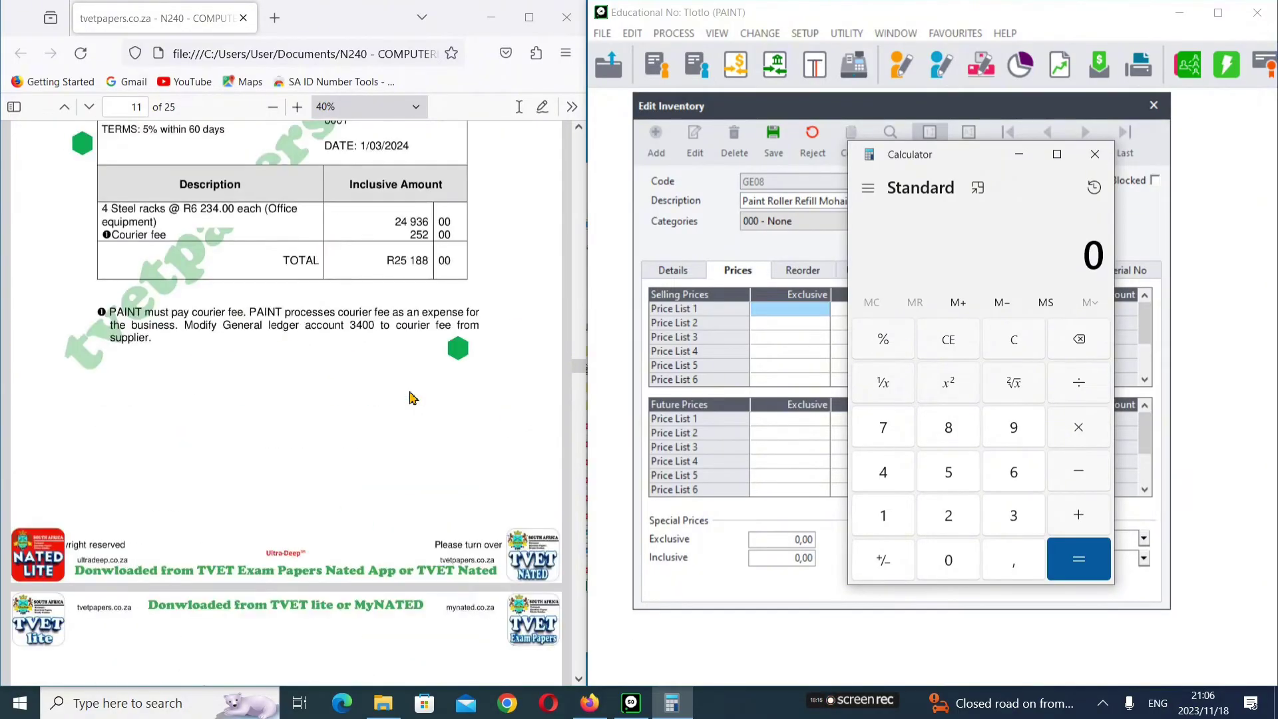
{"action": "scroll", "coordinate": [413, 398], "scroll_direction": "up", "scroll_amount": 5}
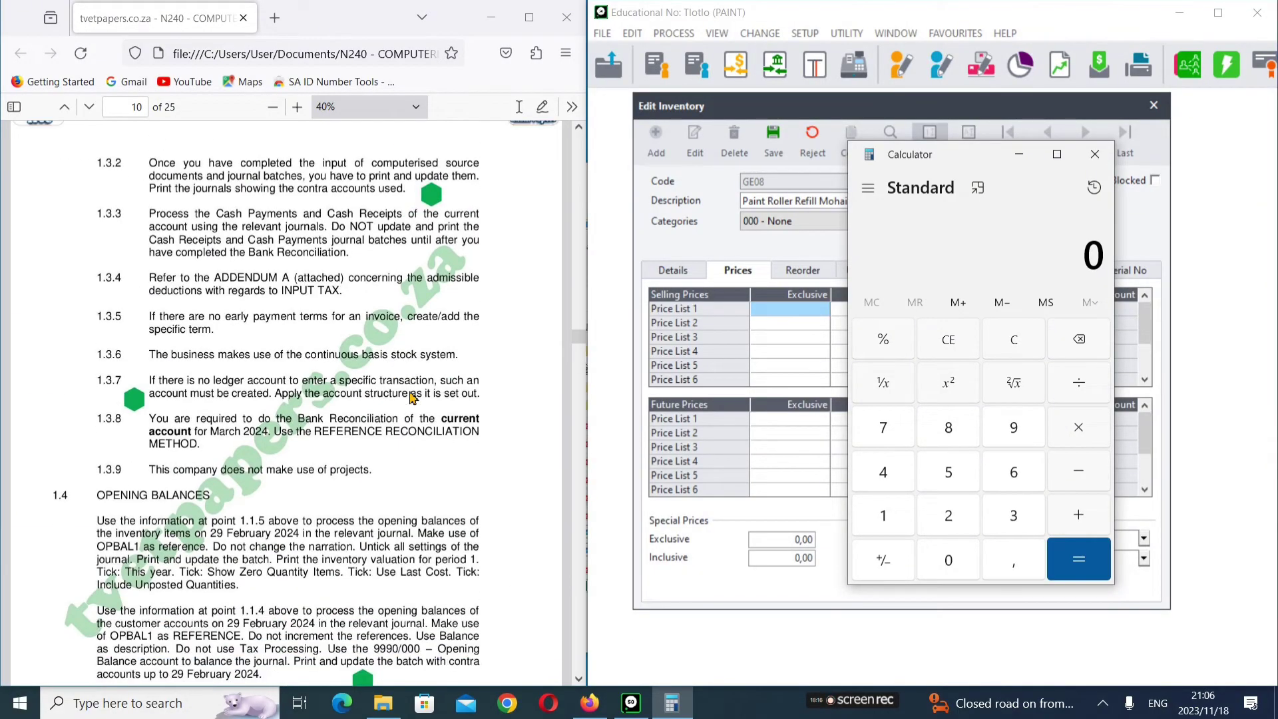
{"action": "scroll", "coordinate": [413, 398], "scroll_direction": "up", "scroll_amount": 3}
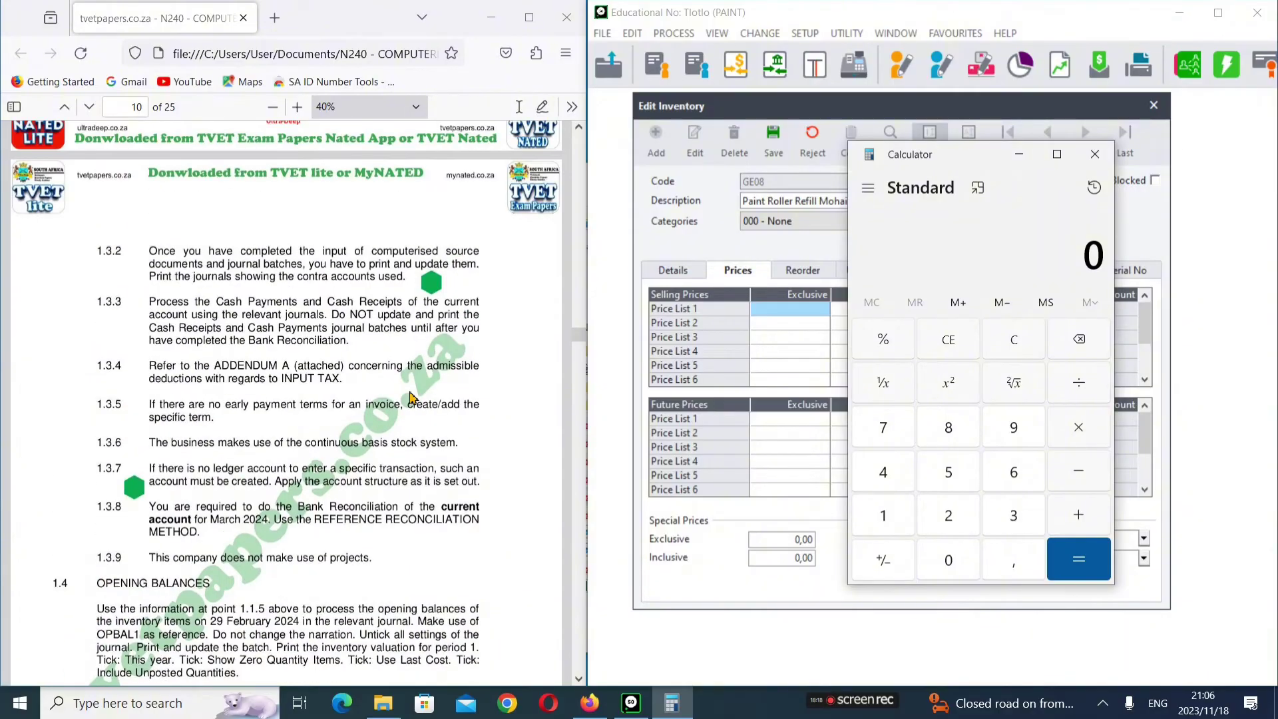
{"action": "scroll", "coordinate": [413, 397], "scroll_direction": "up", "scroll_amount": 5}
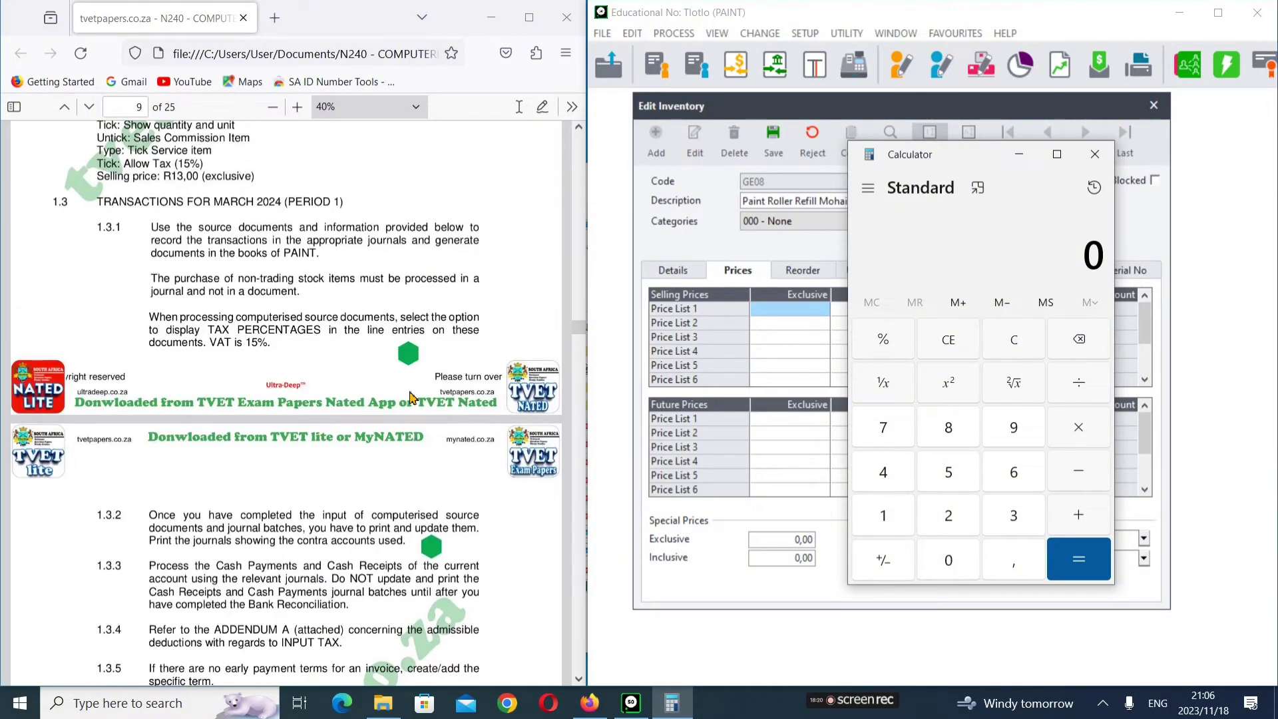
{"action": "scroll", "coordinate": [410, 398], "scroll_direction": "up", "scroll_amount": 5}
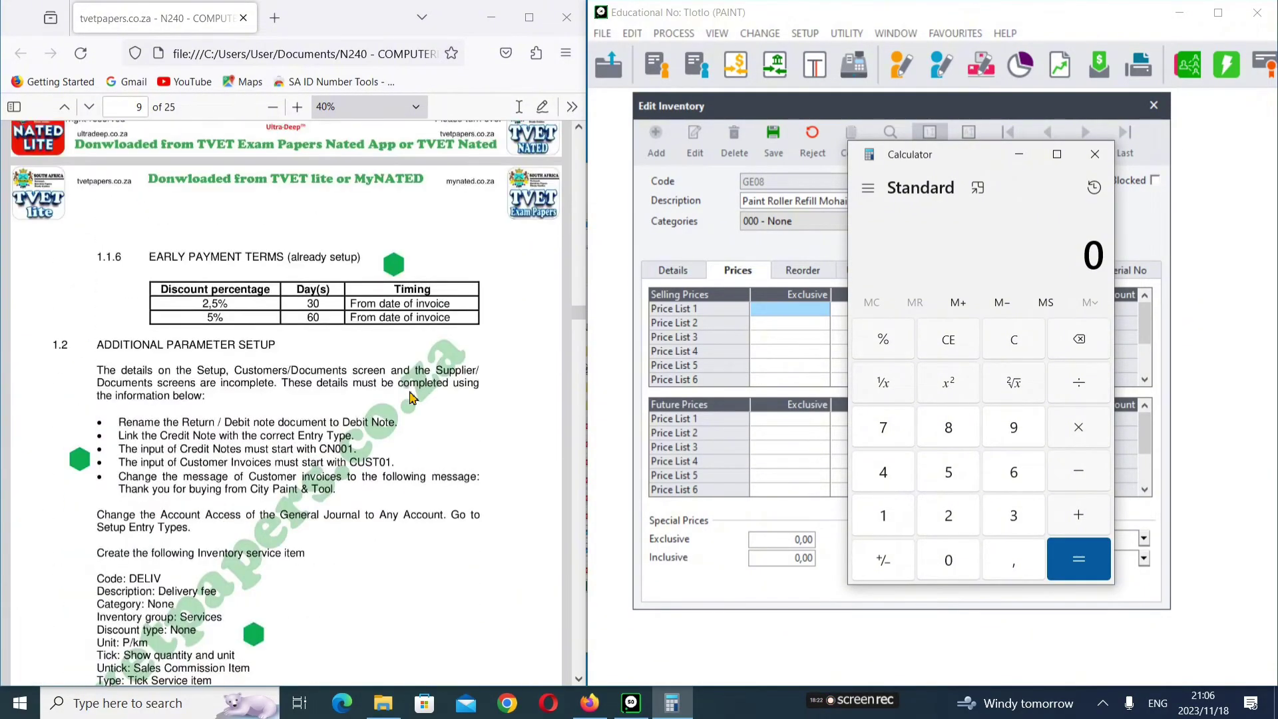
{"action": "scroll", "coordinate": [410, 397], "scroll_direction": "up", "scroll_amount": 7}
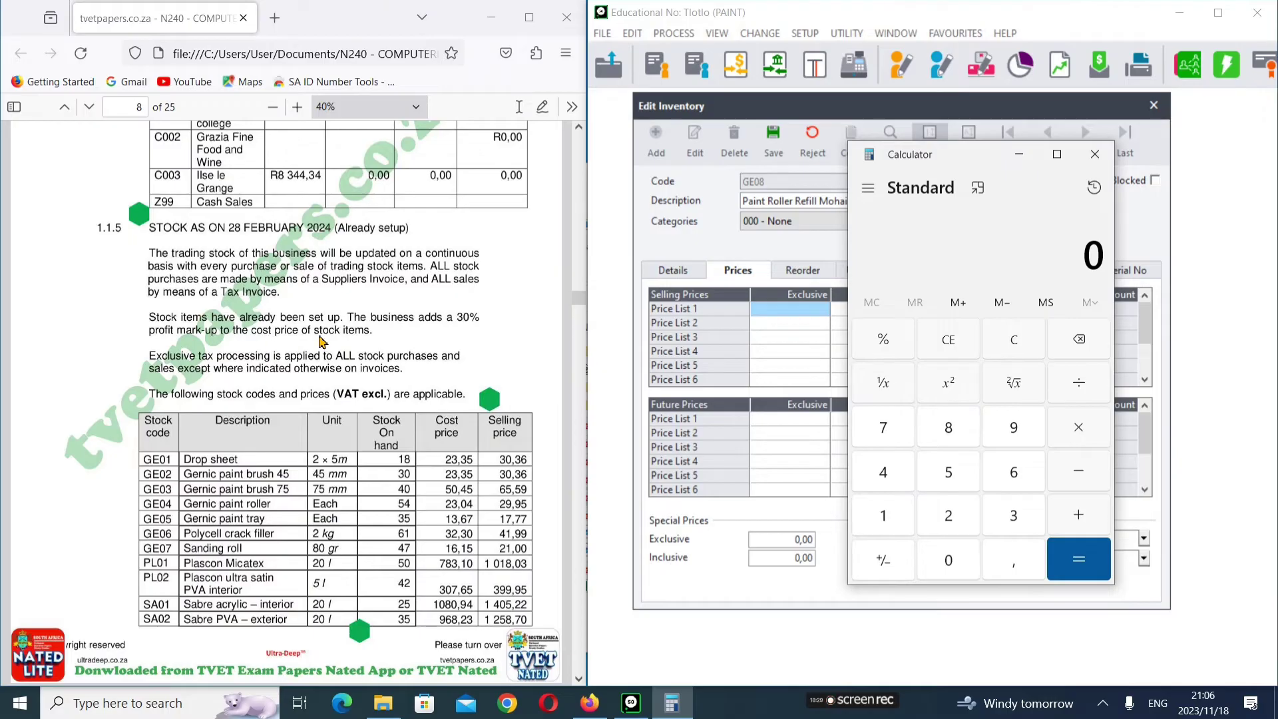
{"action": "scroll", "coordinate": [323, 339], "scroll_direction": "down", "scroll_amount": 7}
{"action": "scroll", "coordinate": [322, 339], "scroll_direction": "down", "scroll_amount": 15}
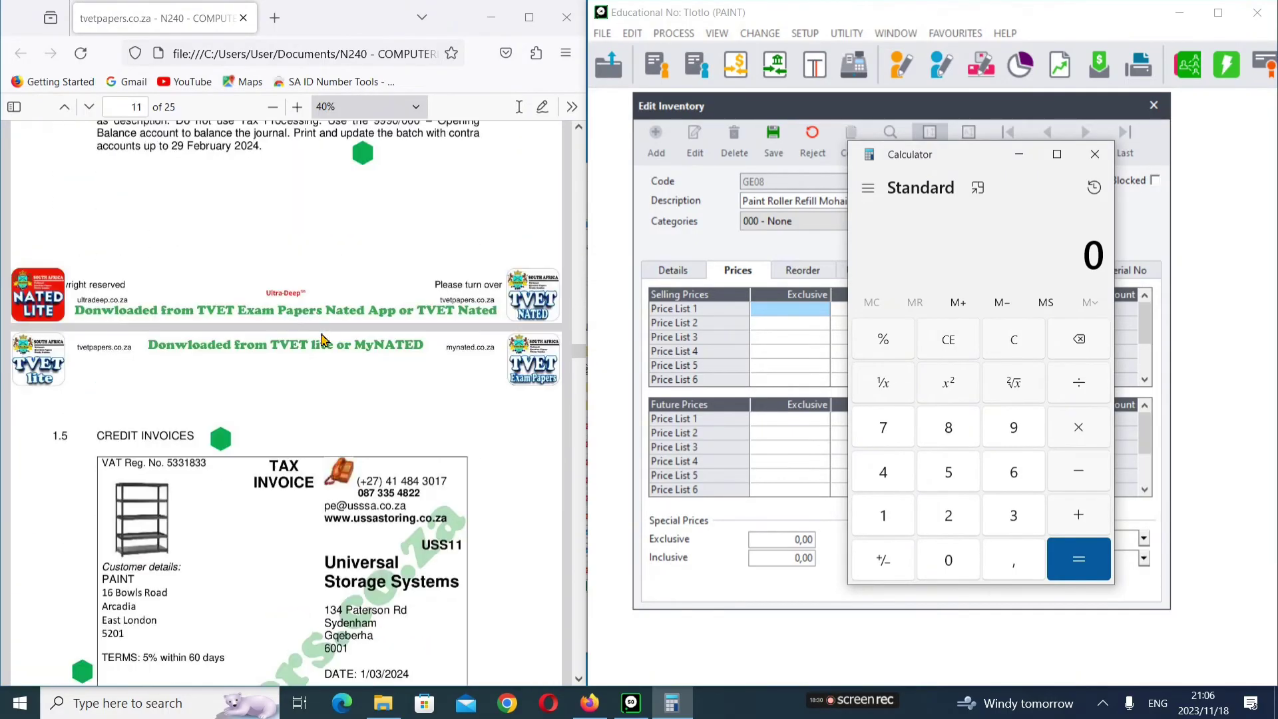
{"action": "scroll", "coordinate": [416, 377], "scroll_direction": "down", "scroll_amount": 8}
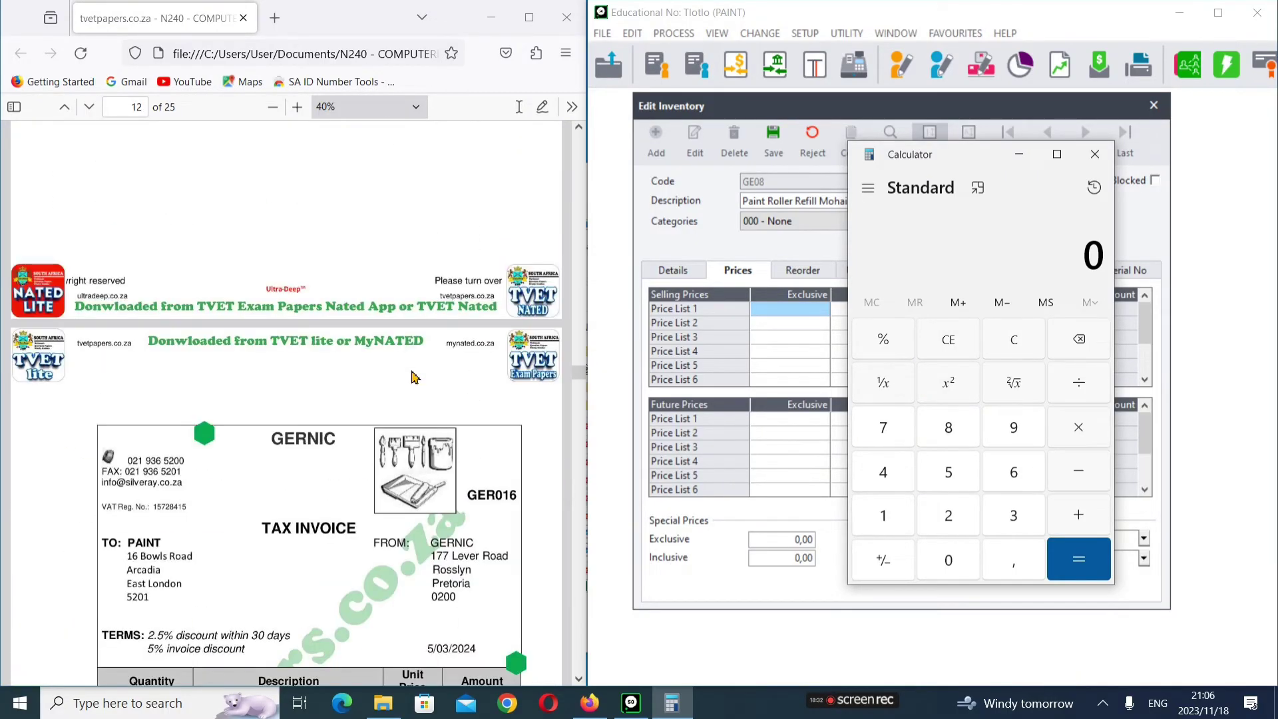
{"action": "scroll", "coordinate": [414, 376], "scroll_direction": "down", "scroll_amount": 1}
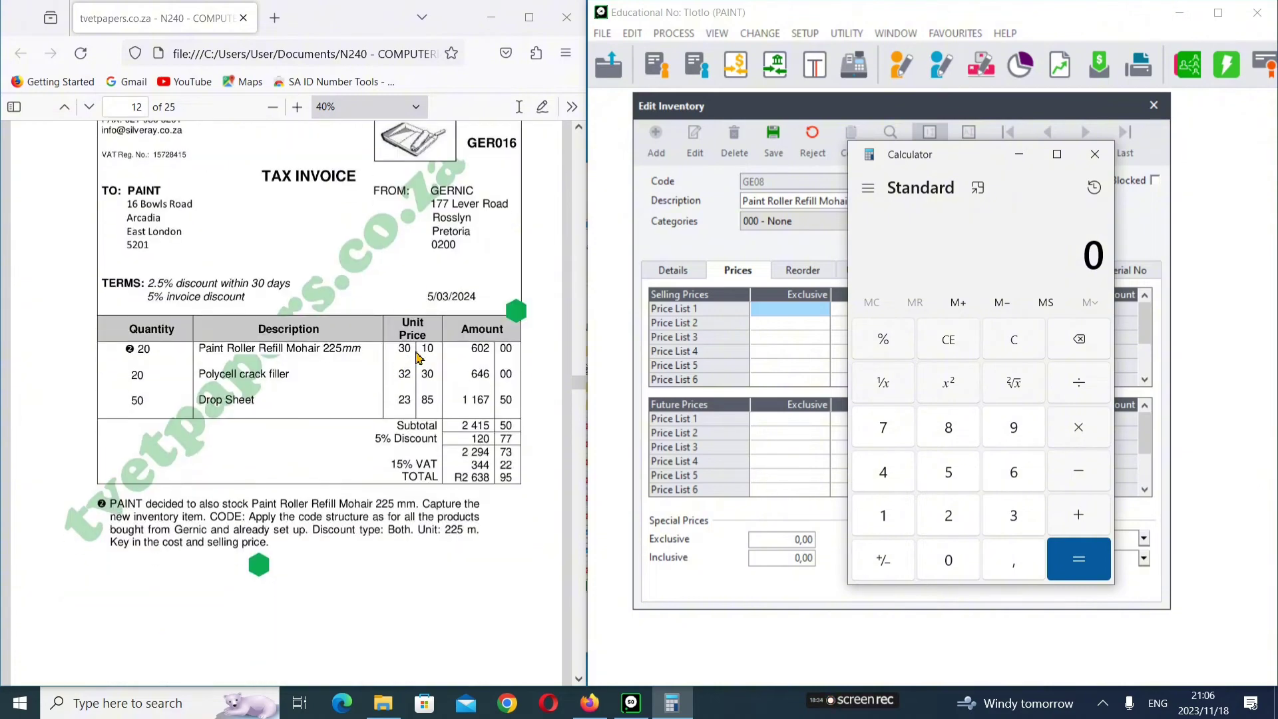
Step: Calculate the 30% markup on cost 30,10: 30,10 × 30 ÷ 100 = 9,03
{"action": "left_click", "coordinate": [1005, 519]}
{"action": "left_click", "coordinate": [948, 557]}
{"action": "left_click", "coordinate": [999, 562]}
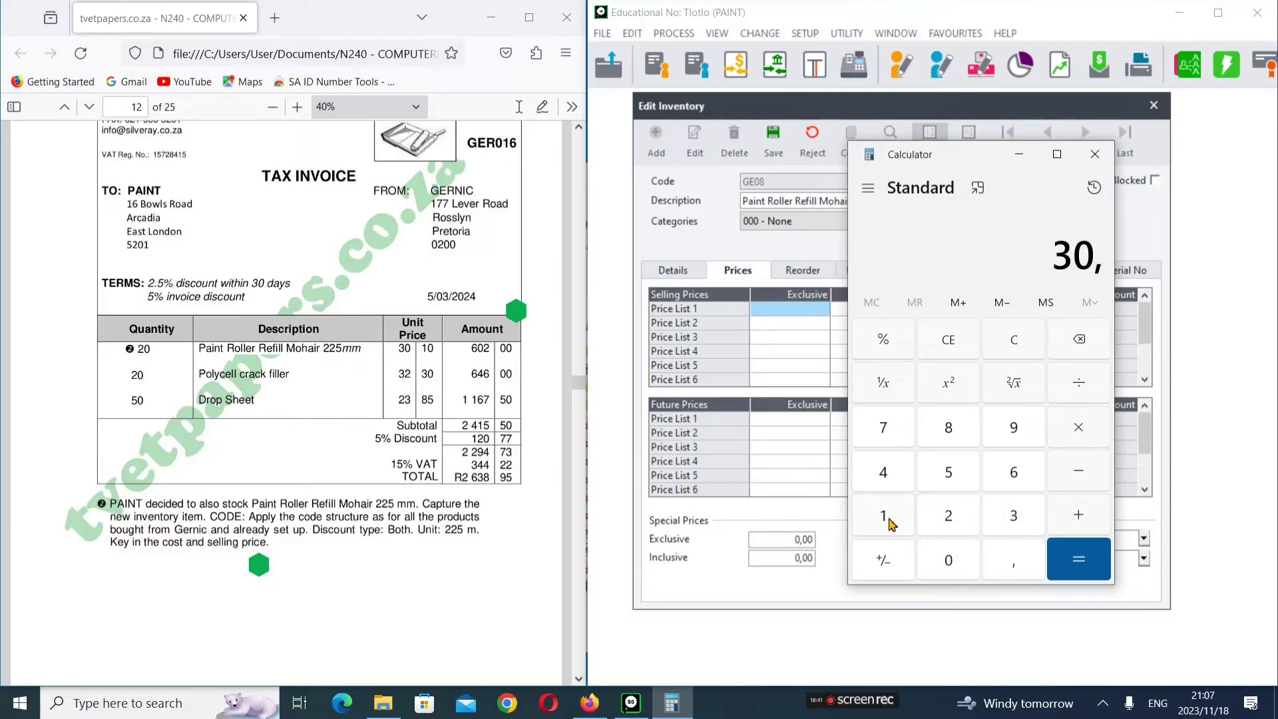
{"action": "left_click", "coordinate": [885, 518]}
{"action": "left_click", "coordinate": [947, 557]}
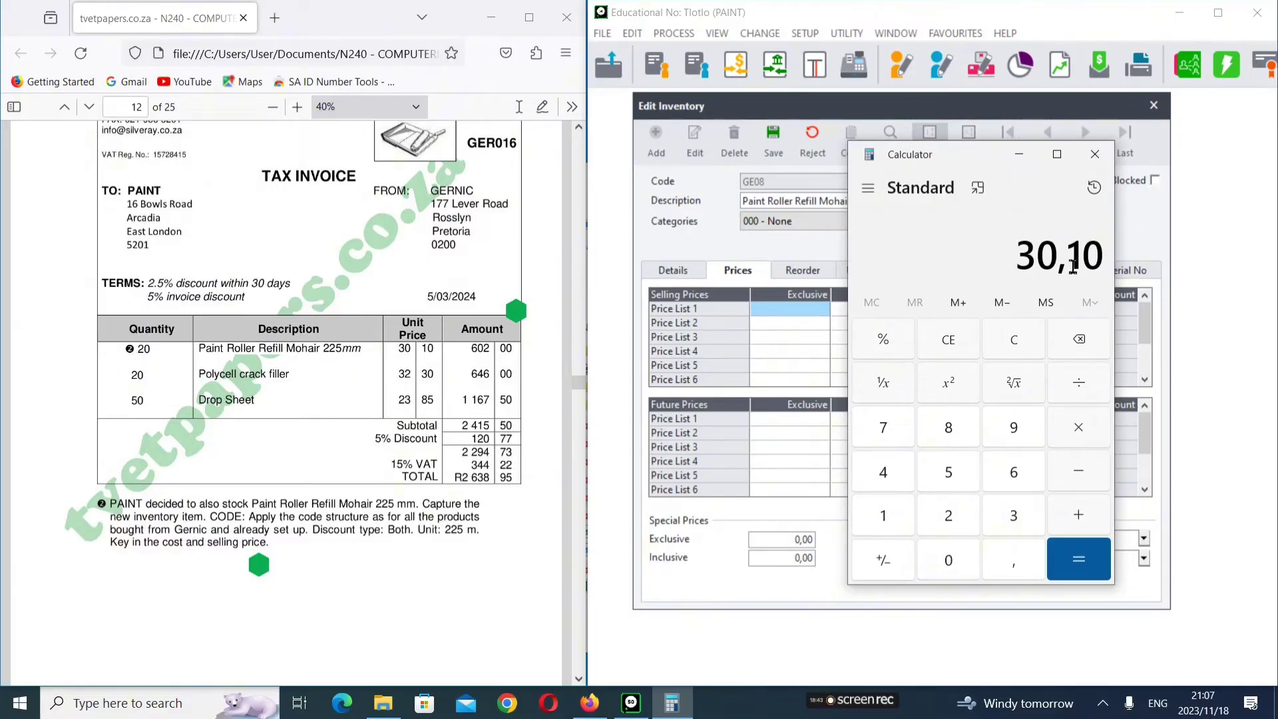
{"action": "left_click", "coordinate": [1073, 431]}
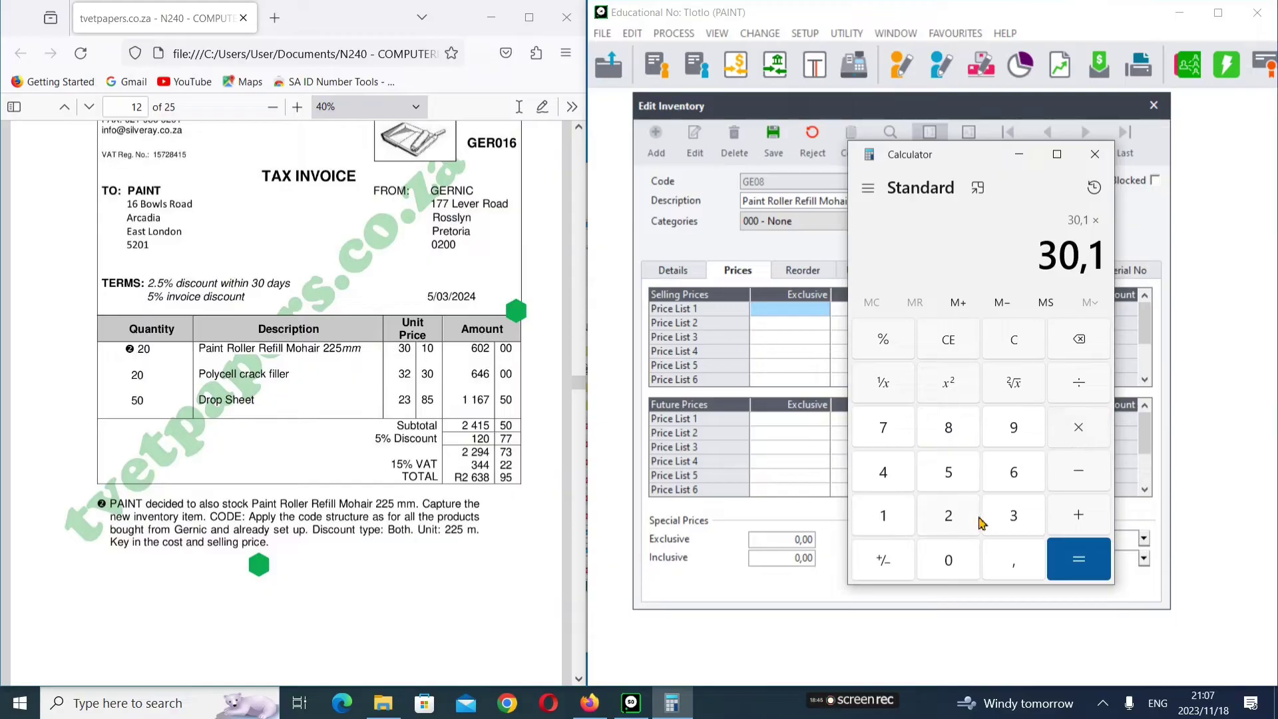
{"action": "left_click", "coordinate": [1012, 516]}
{"action": "left_click", "coordinate": [956, 559]}
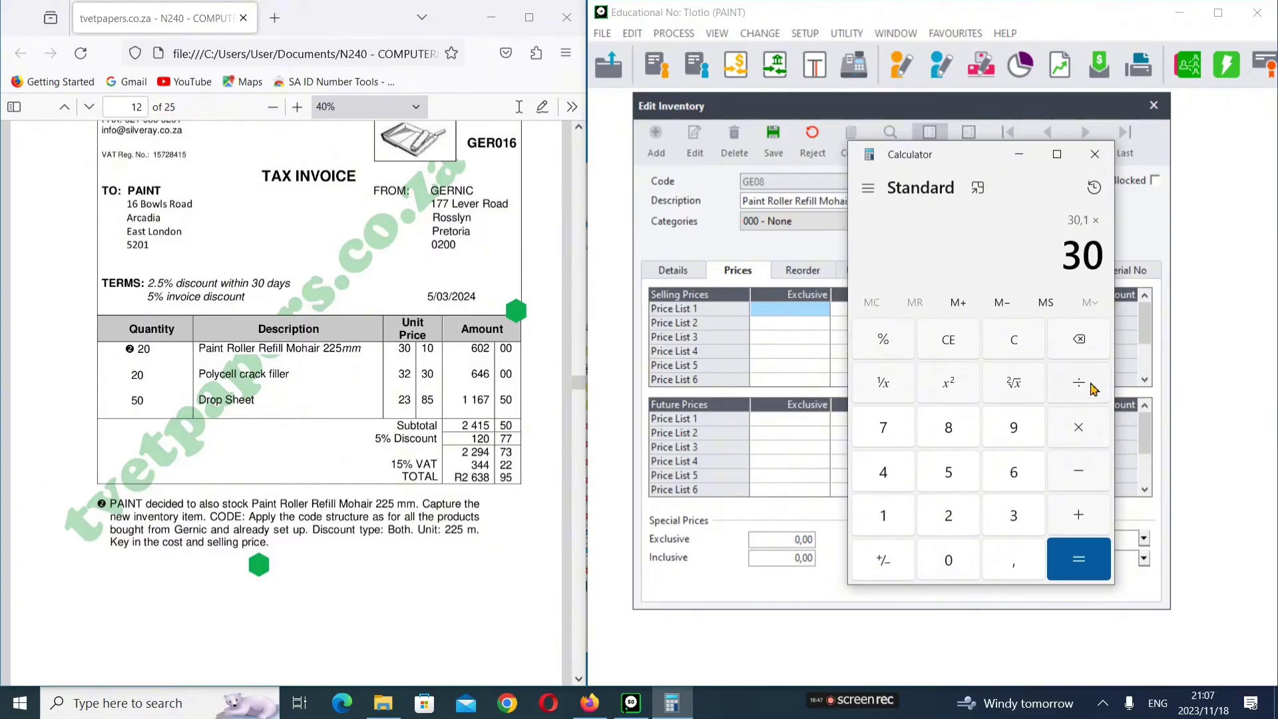
{"action": "left_click", "coordinate": [1079, 380]}
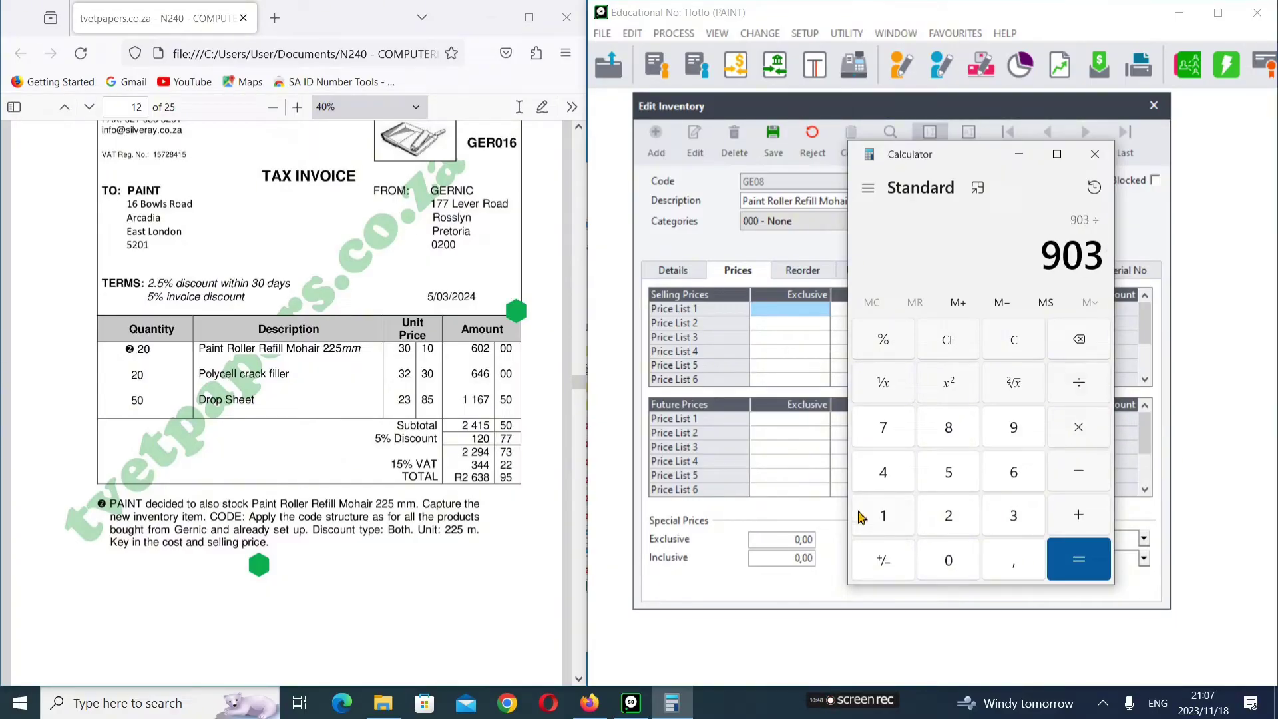
{"action": "left_click", "coordinate": [896, 519]}
{"action": "double_click", "coordinate": [948, 560]}
{"action": "left_click", "coordinate": [1086, 564]}
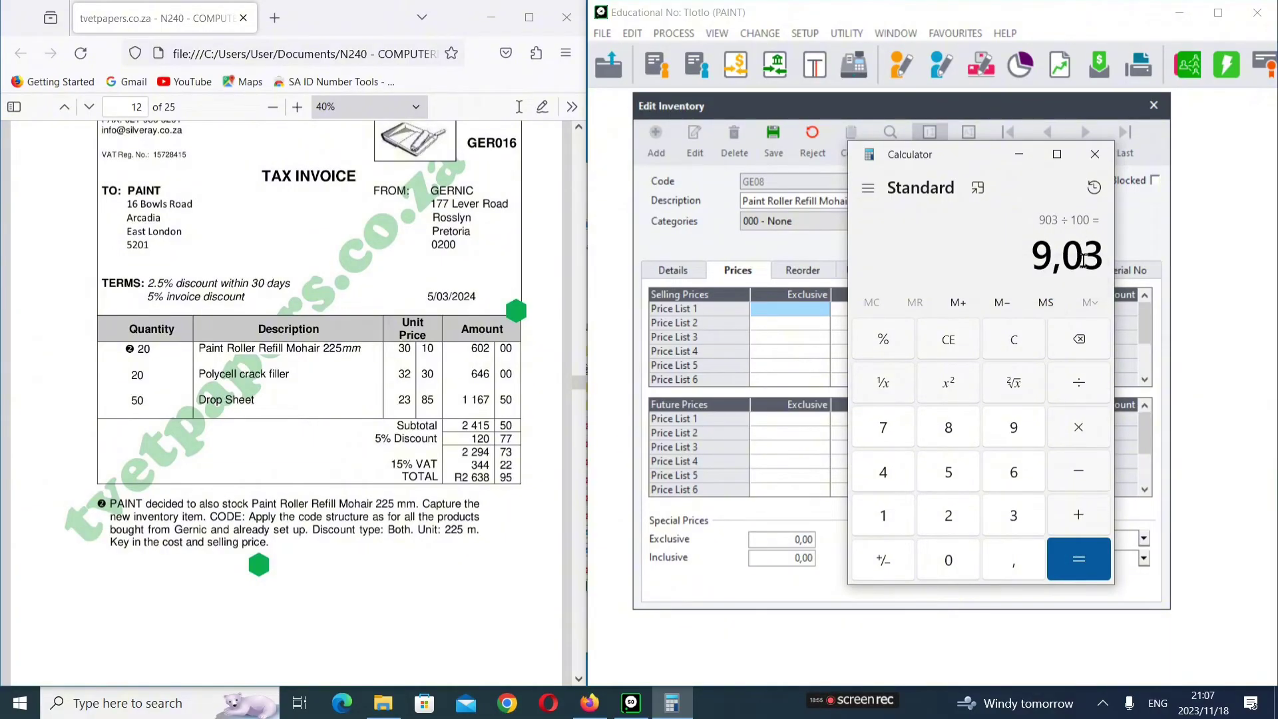
Step: Add 9,03 to 30,10 for a selling price of 39,13 and select Price List 1 exclusive
{"action": "left_click", "coordinate": [1060, 514]}
{"action": "left_click", "coordinate": [1024, 519]}
{"action": "left_click", "coordinate": [941, 562]}
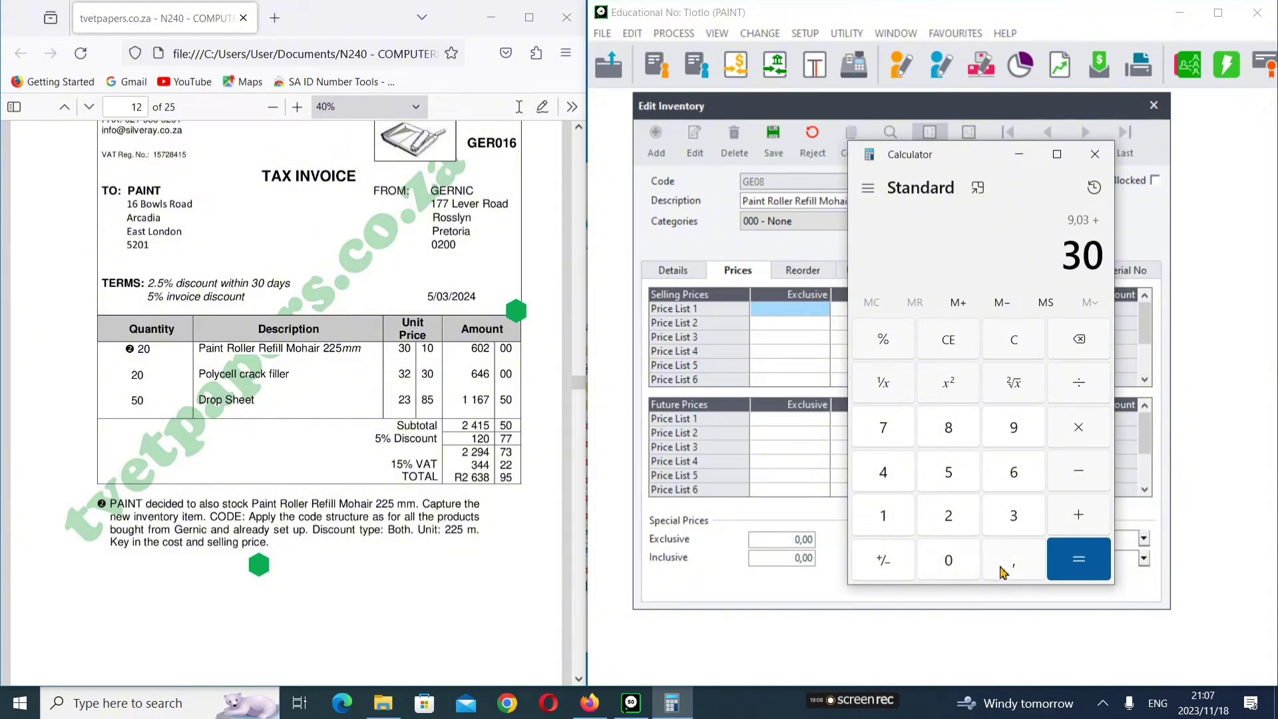
{"action": "left_click", "coordinate": [1007, 565]}
{"action": "type", "text": "10"}
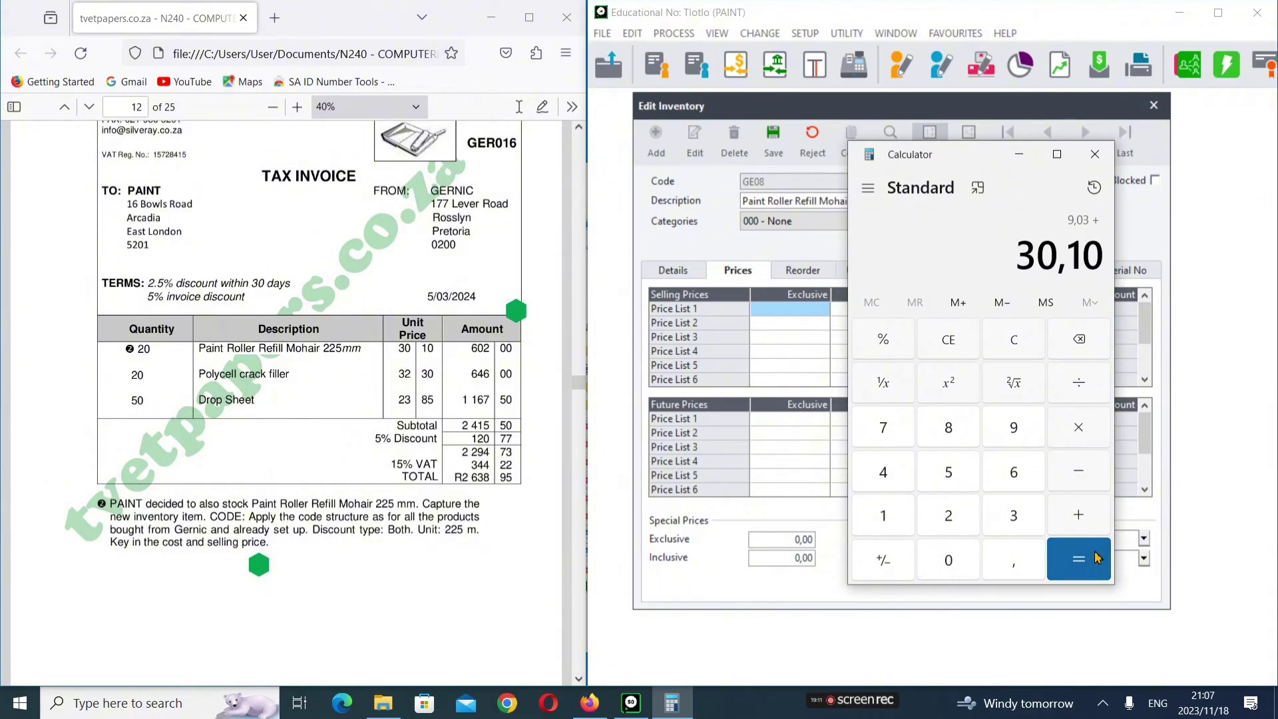
{"action": "left_click", "coordinate": [1096, 557]}
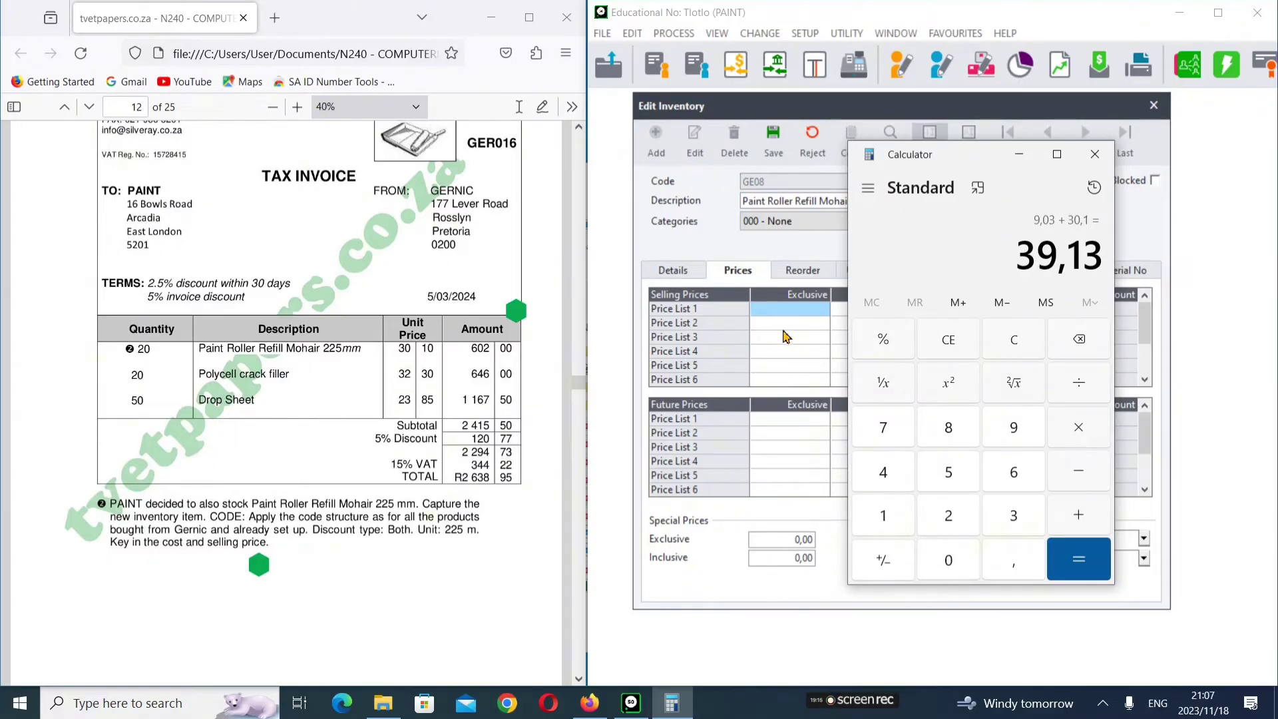
{"action": "left_click", "coordinate": [799, 309]}
Step: Enter 39,13 as GE08's Price List 1 exclusive price and clear the calculator
{"action": "type", "text": "39,13"}
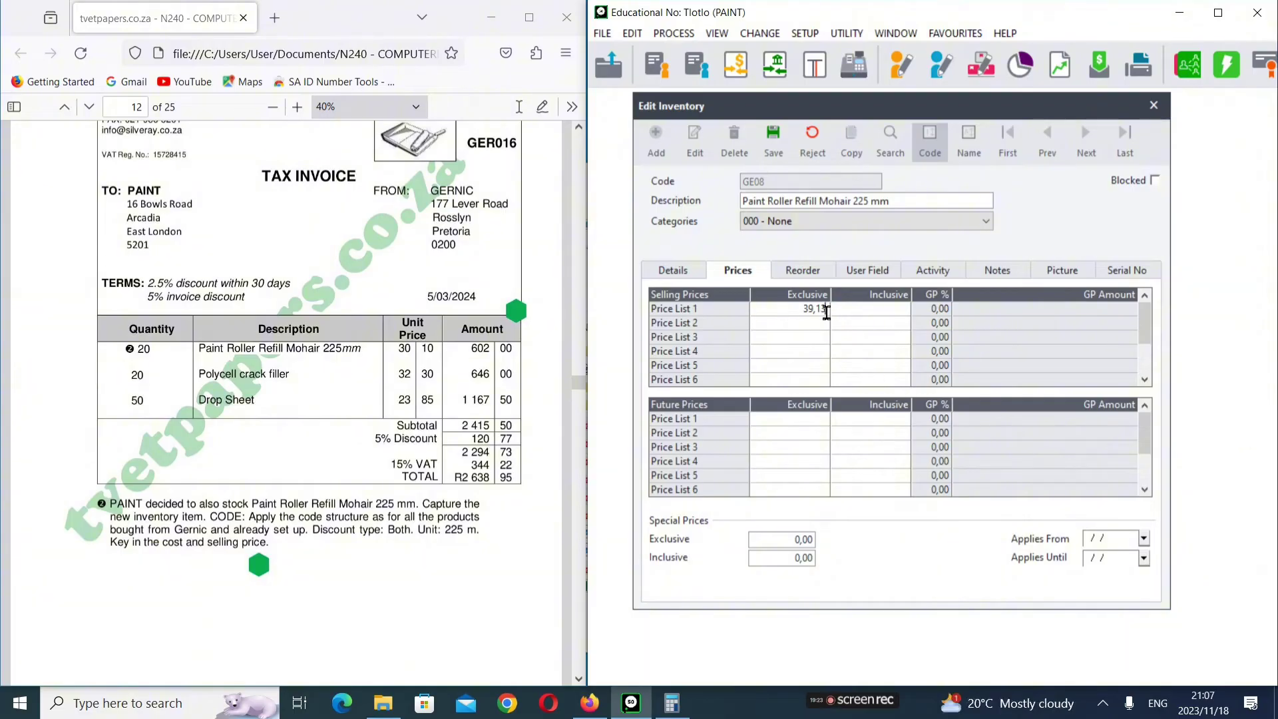
{"action": "key", "text": "Tab"}
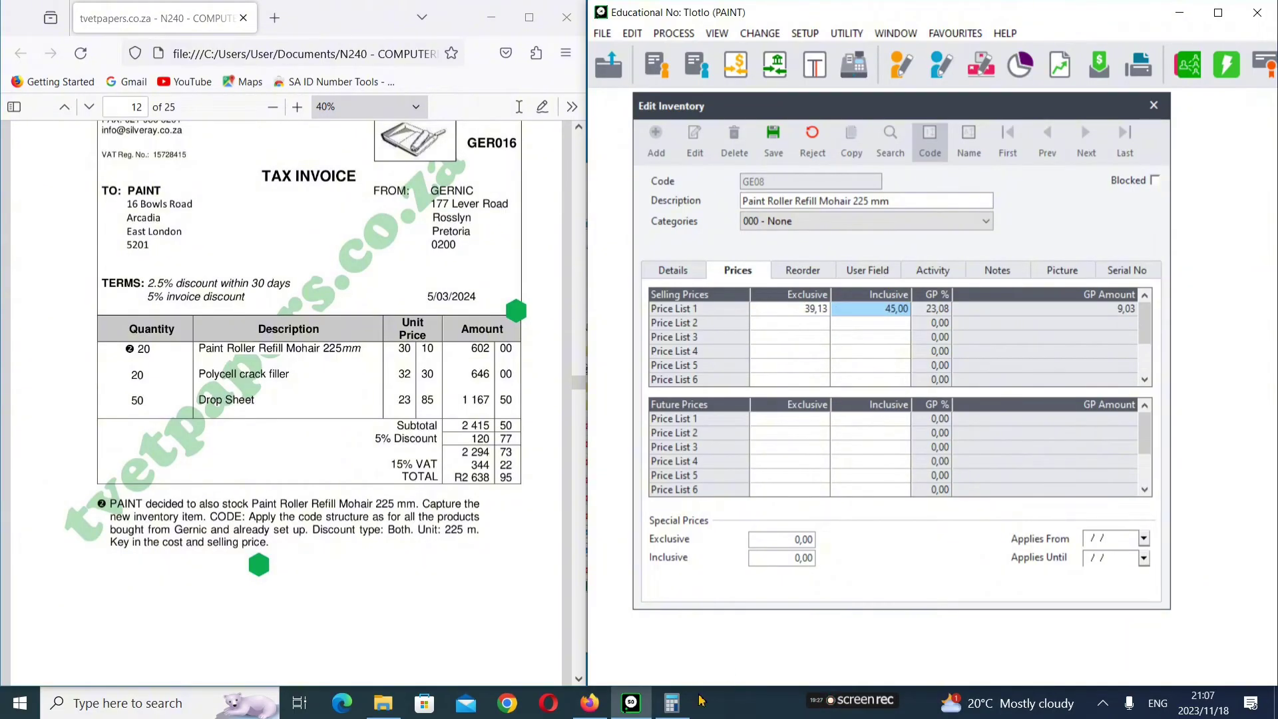
{"action": "left_click", "coordinate": [673, 702]}
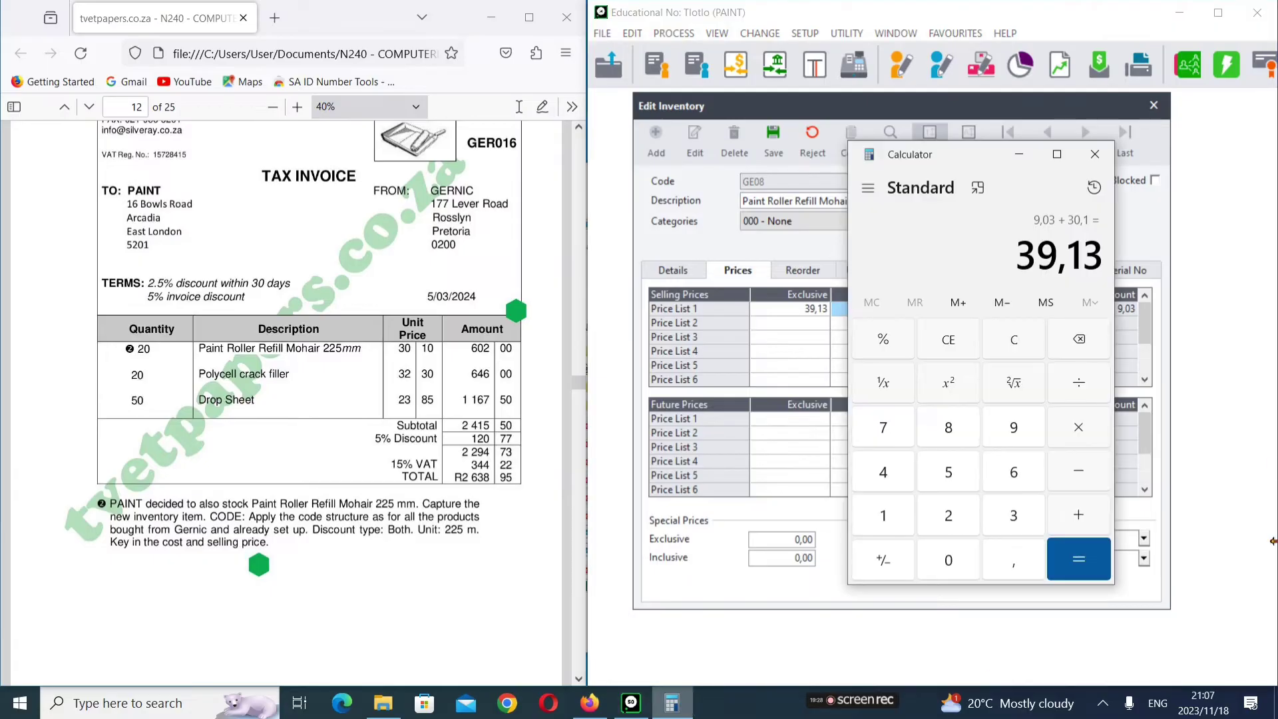
{"action": "left_click", "coordinate": [1076, 338]}
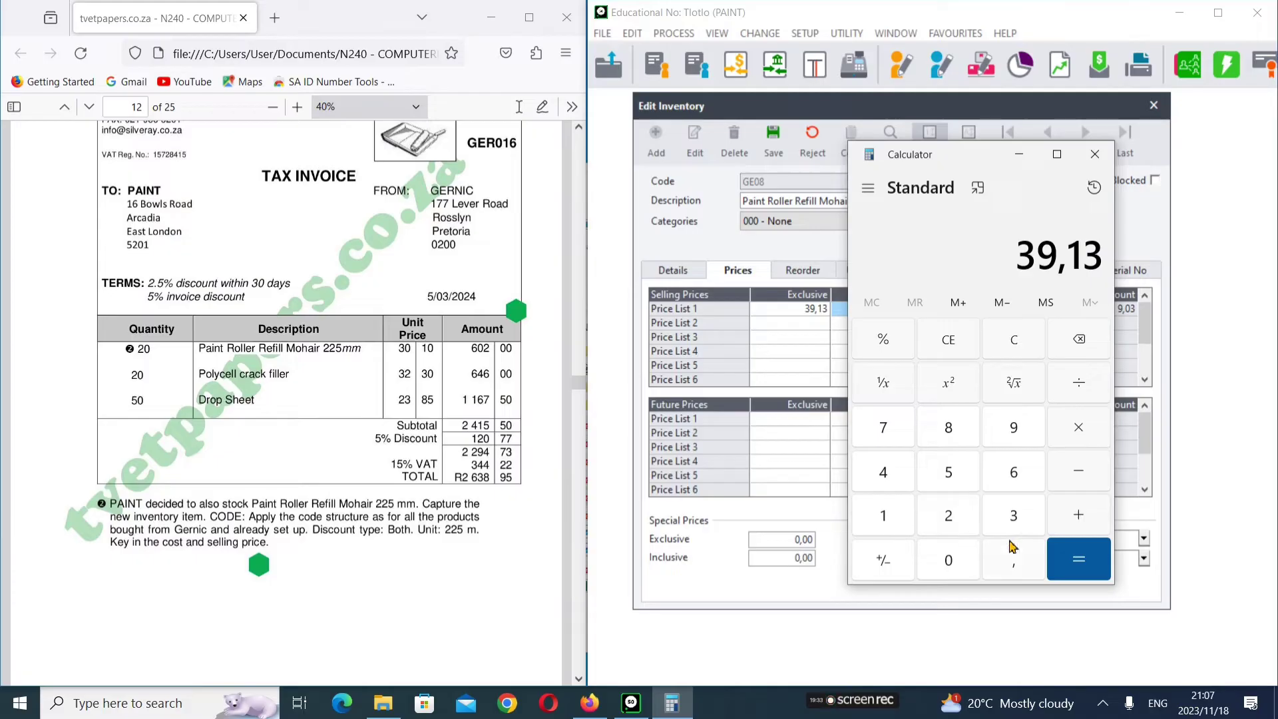
{"action": "left_click", "coordinate": [1032, 340]}
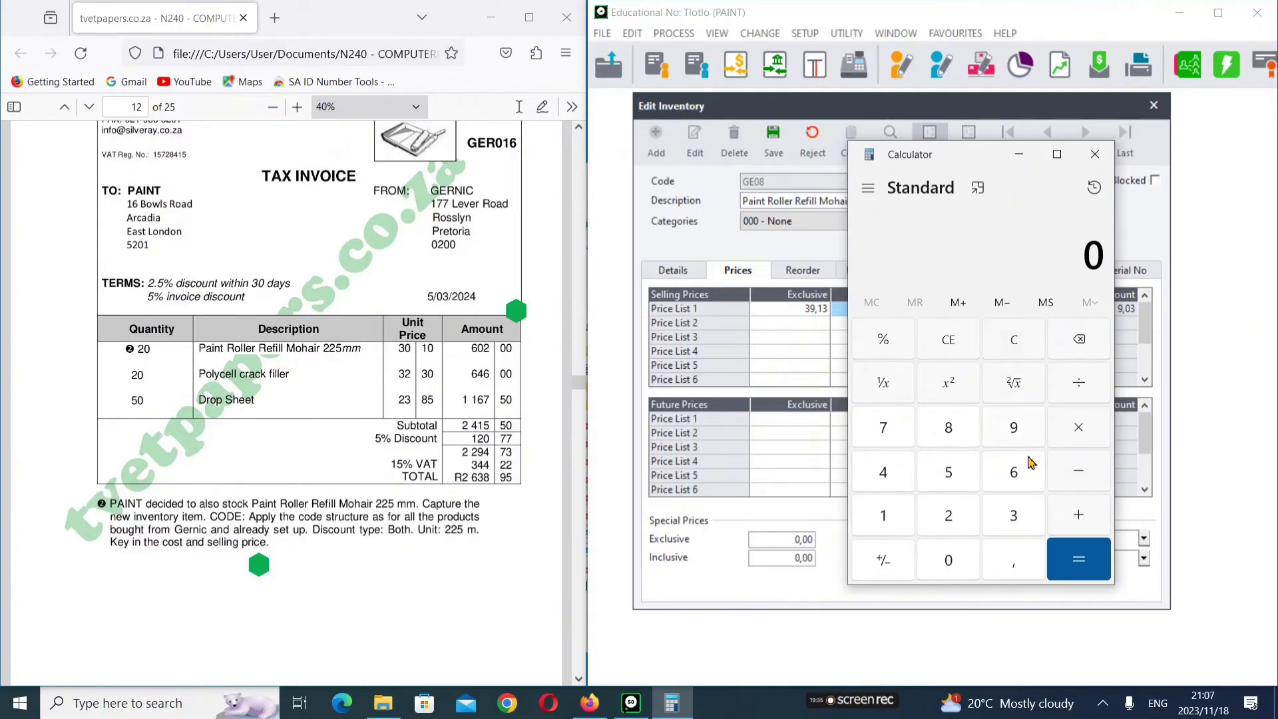
Step: Verify the price with 30,10 × 130 ÷ 100 = 39,13, then close Calculator
{"action": "left_click", "coordinate": [1011, 518]}
{"action": "left_click", "coordinate": [960, 561]}
{"action": "left_click", "coordinate": [1000, 558]}
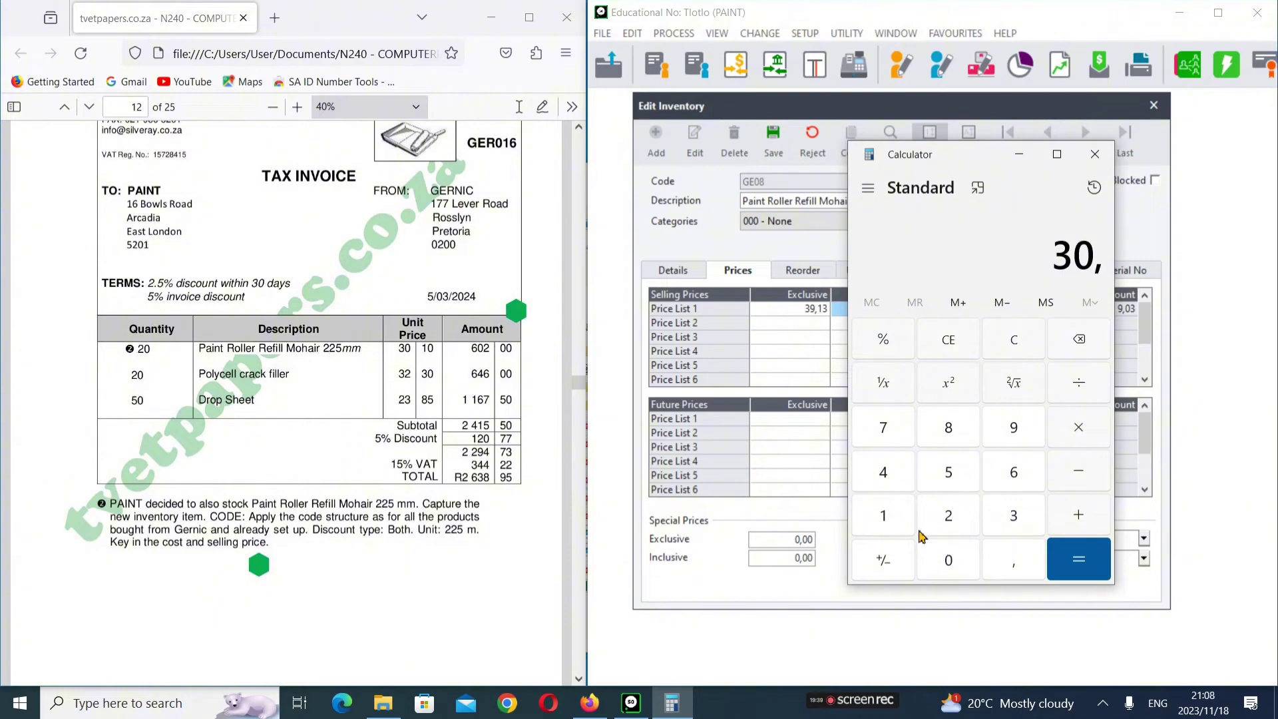
{"action": "left_click", "coordinate": [883, 514]}
{"action": "left_click", "coordinate": [945, 558]}
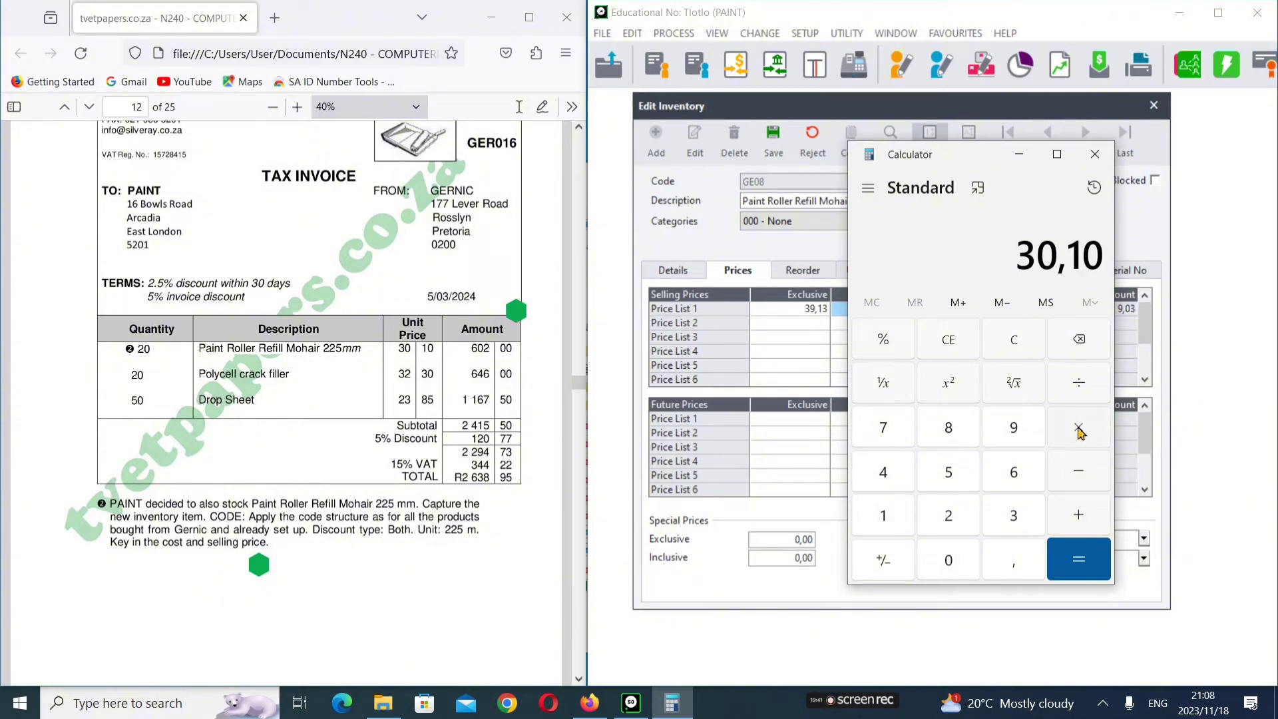
{"action": "left_click", "coordinate": [1078, 430]}
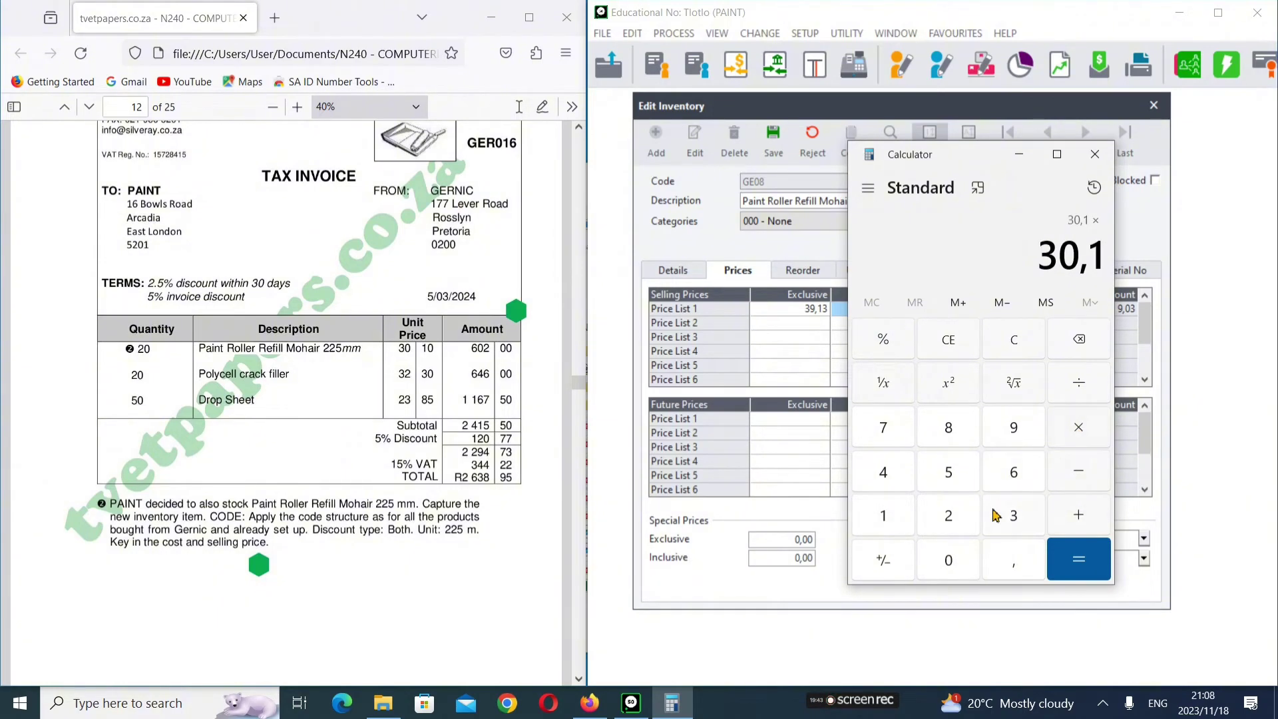
{"action": "left_click", "coordinate": [887, 523]}
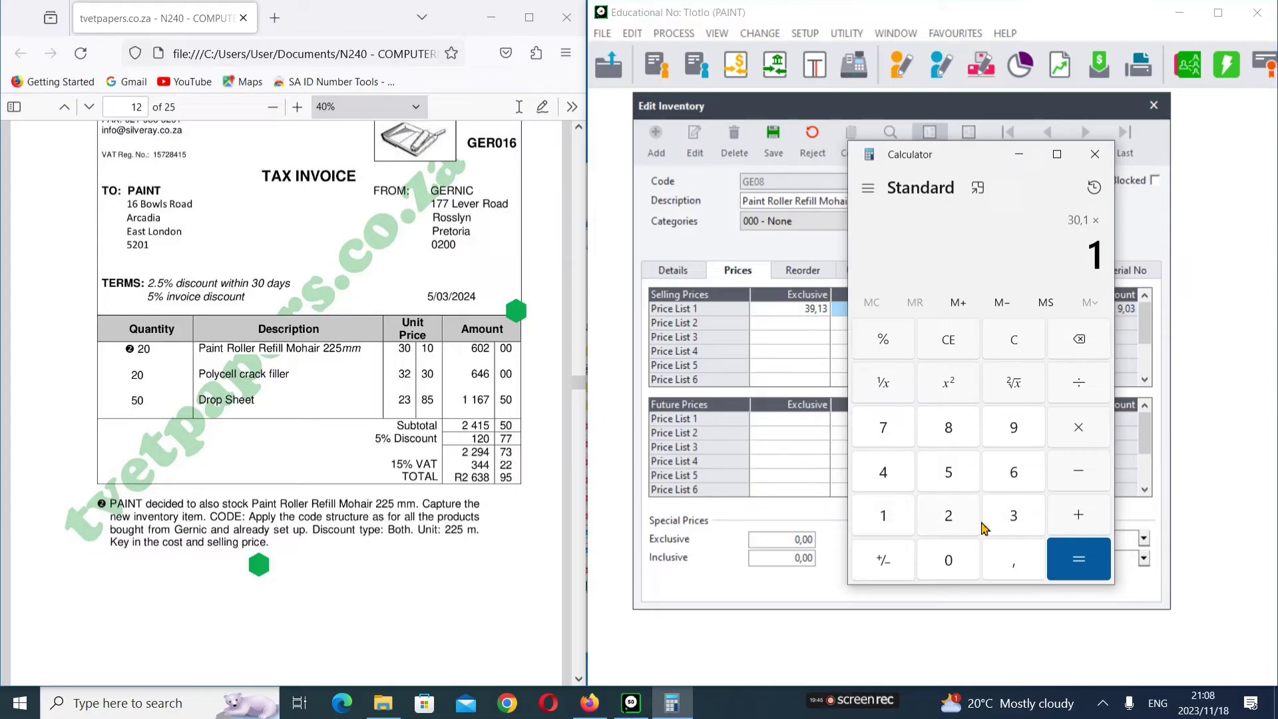
{"action": "left_click", "coordinate": [1028, 521]}
{"action": "left_click", "coordinate": [965, 562]}
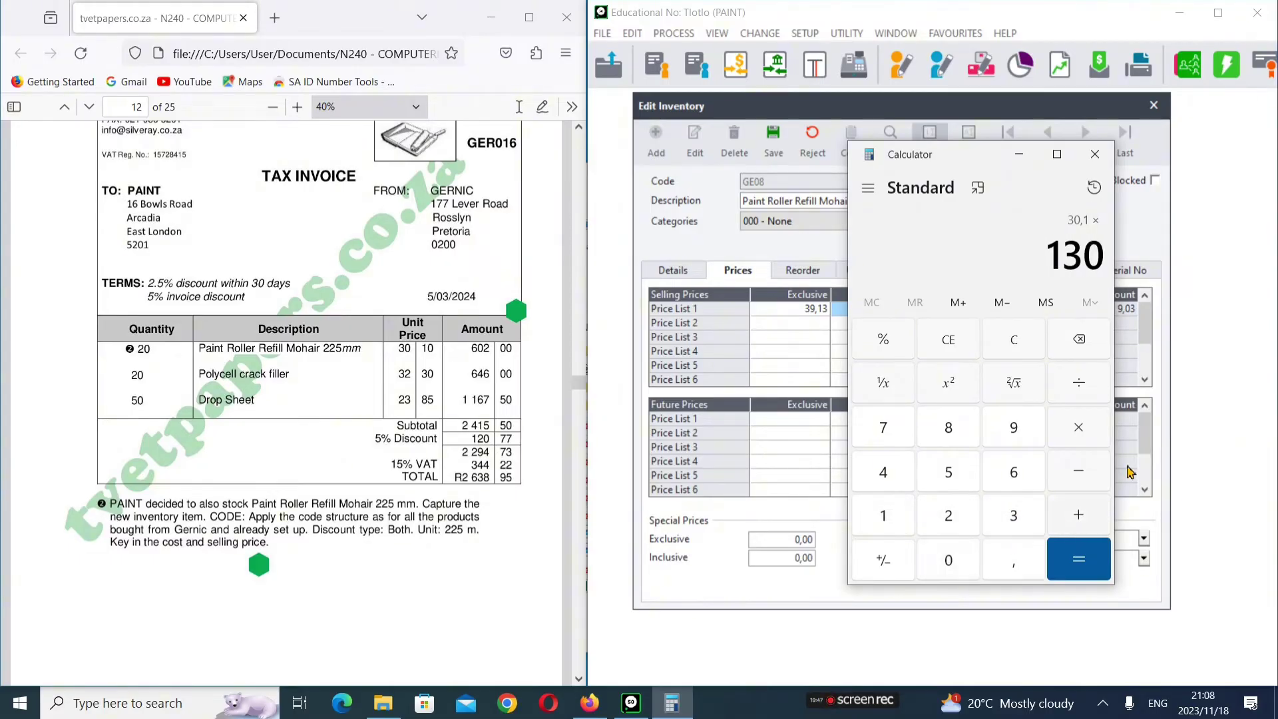
{"action": "left_click", "coordinate": [1078, 386]}
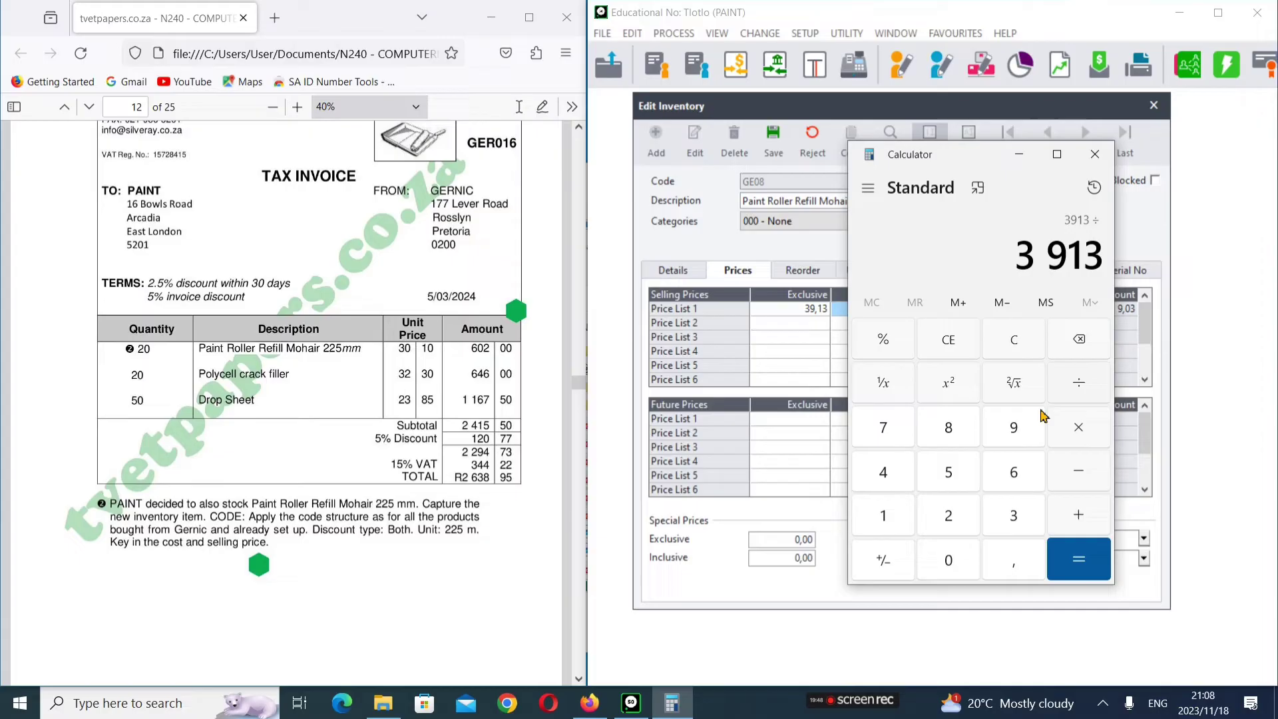
{"action": "left_click", "coordinate": [898, 511]}
{"action": "left_click", "coordinate": [946, 559]}
{"action": "left_click", "coordinate": [946, 559]}
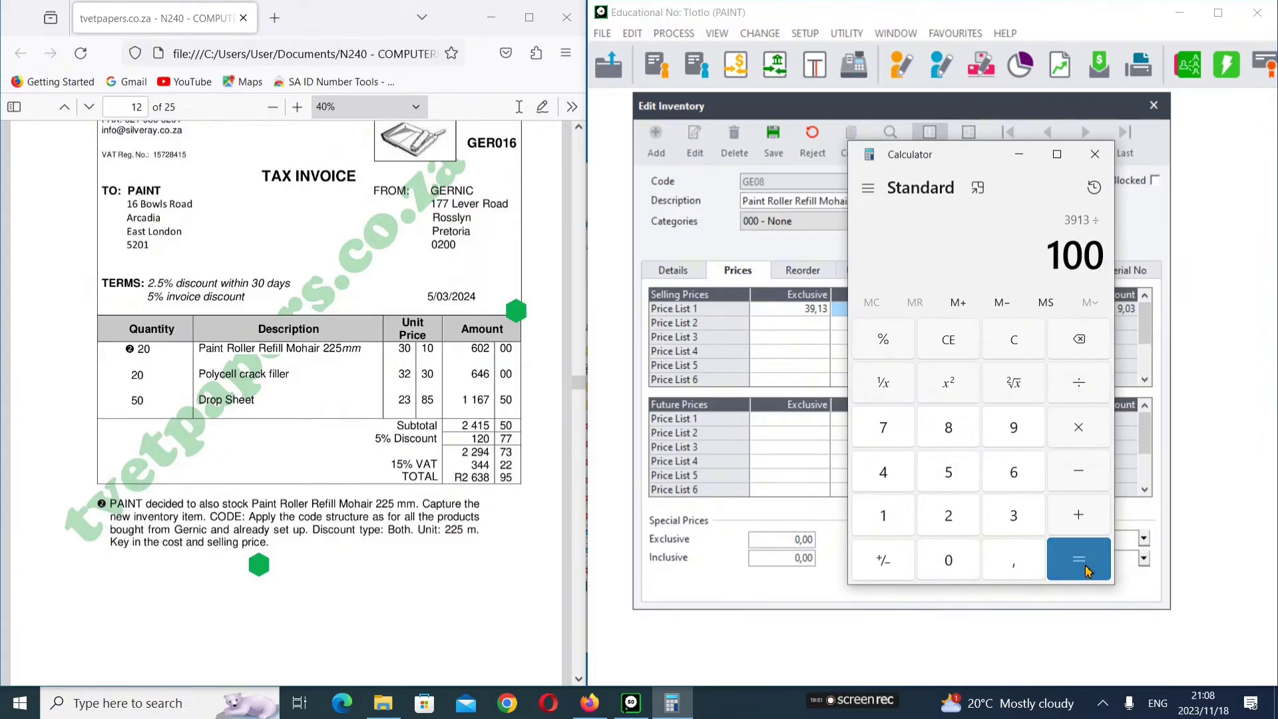
{"action": "left_click", "coordinate": [1084, 569]}
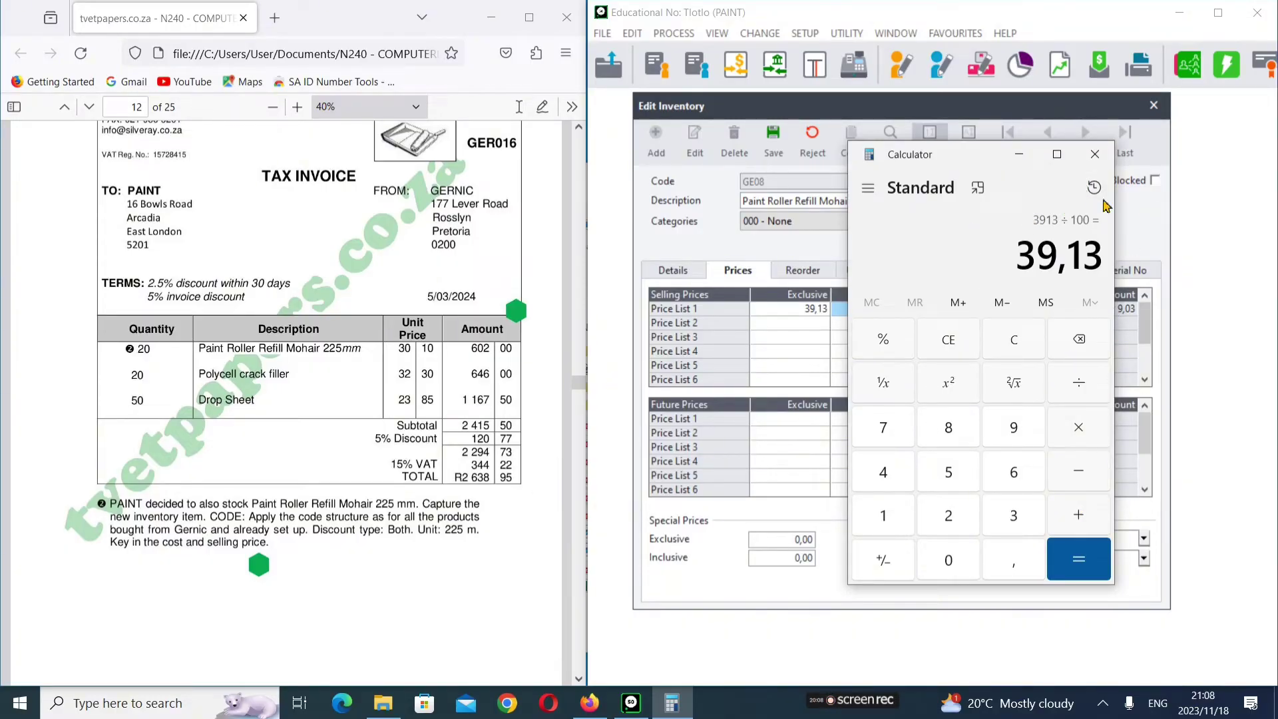
{"action": "left_click", "coordinate": [1094, 154]}
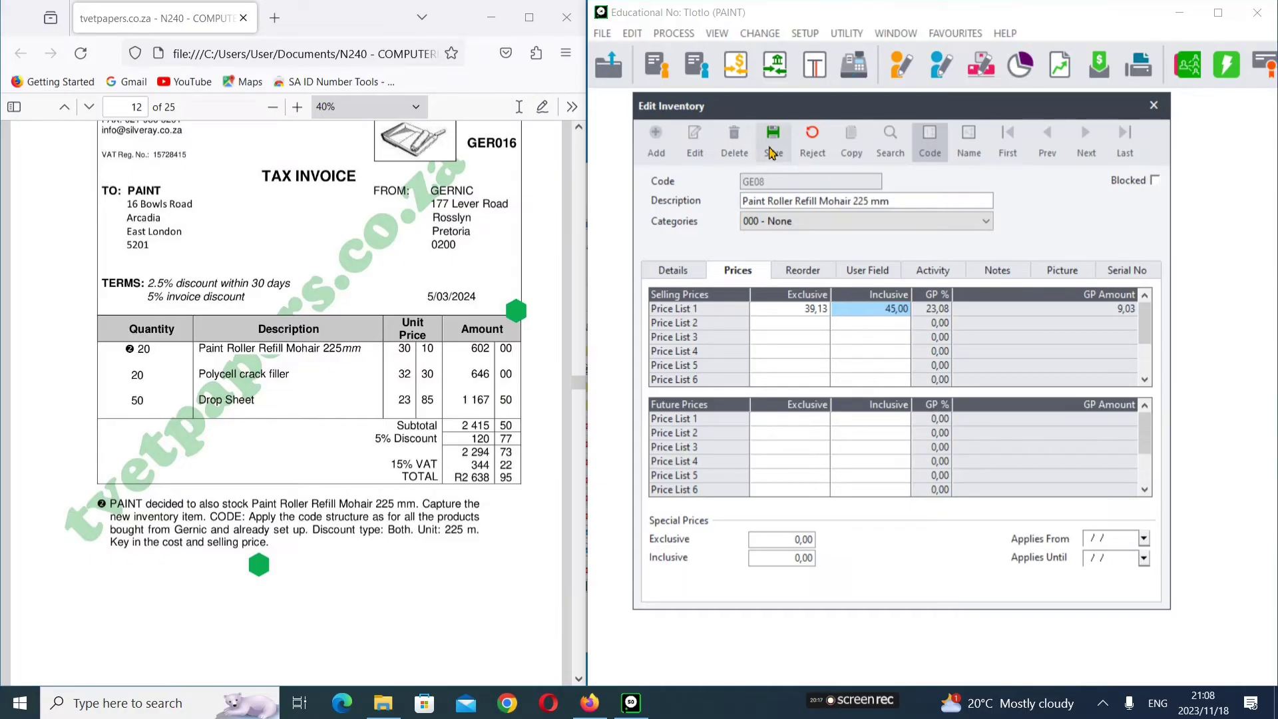
Step: Save the Paint Roller Refill Mohair 225 mm item and close the Edit Inventory window
{"action": "left_click", "coordinate": [772, 153]}
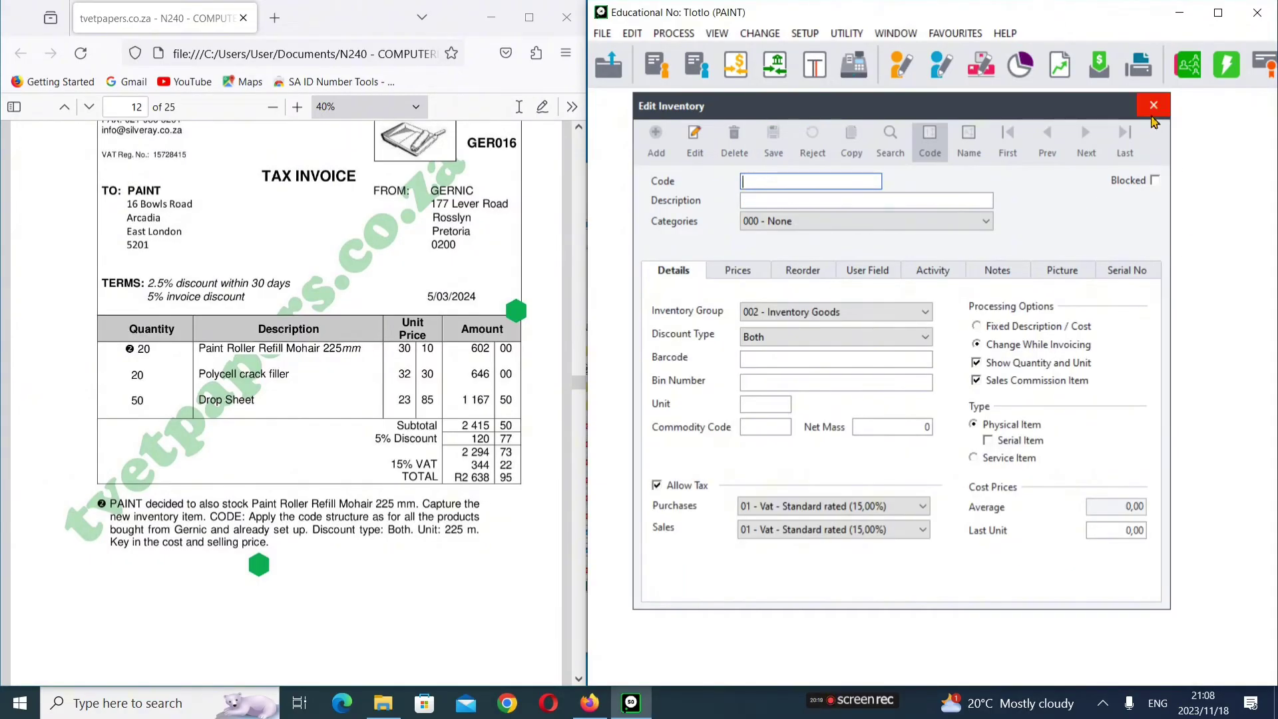
{"action": "left_click", "coordinate": [1152, 116]}
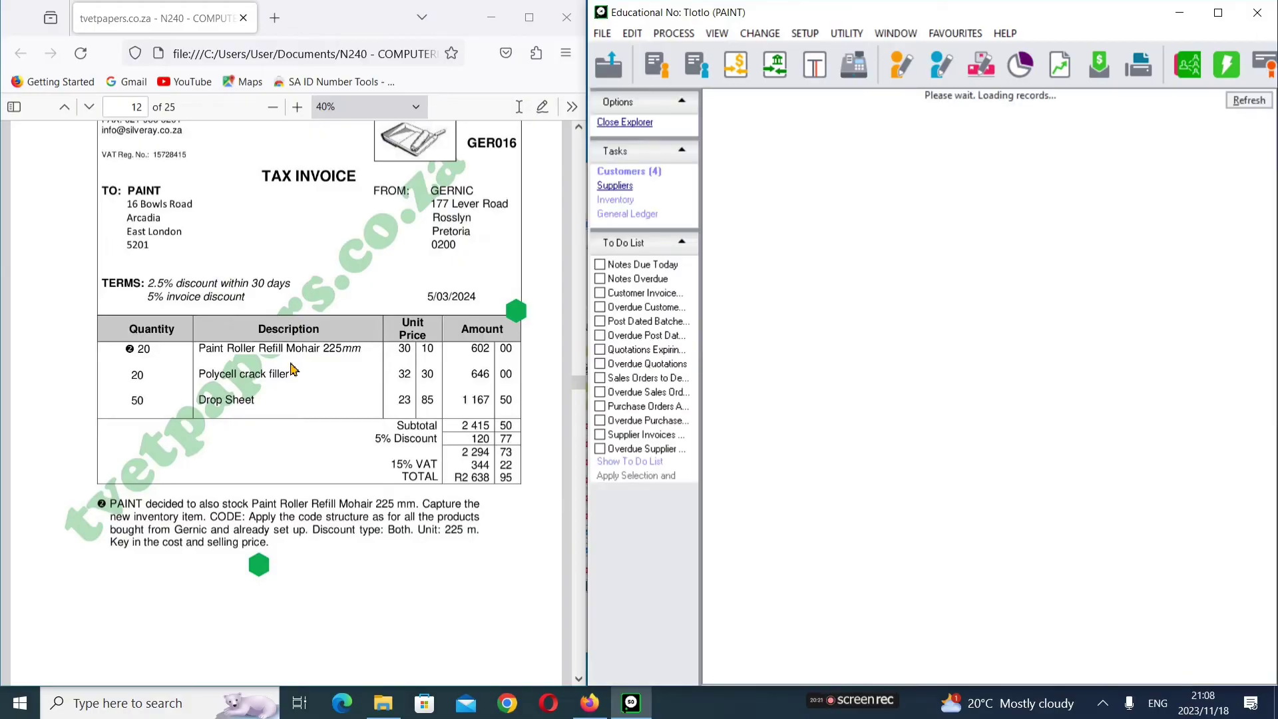
{"action": "scroll", "coordinate": [291, 370], "scroll_direction": "down", "scroll_amount": 8}
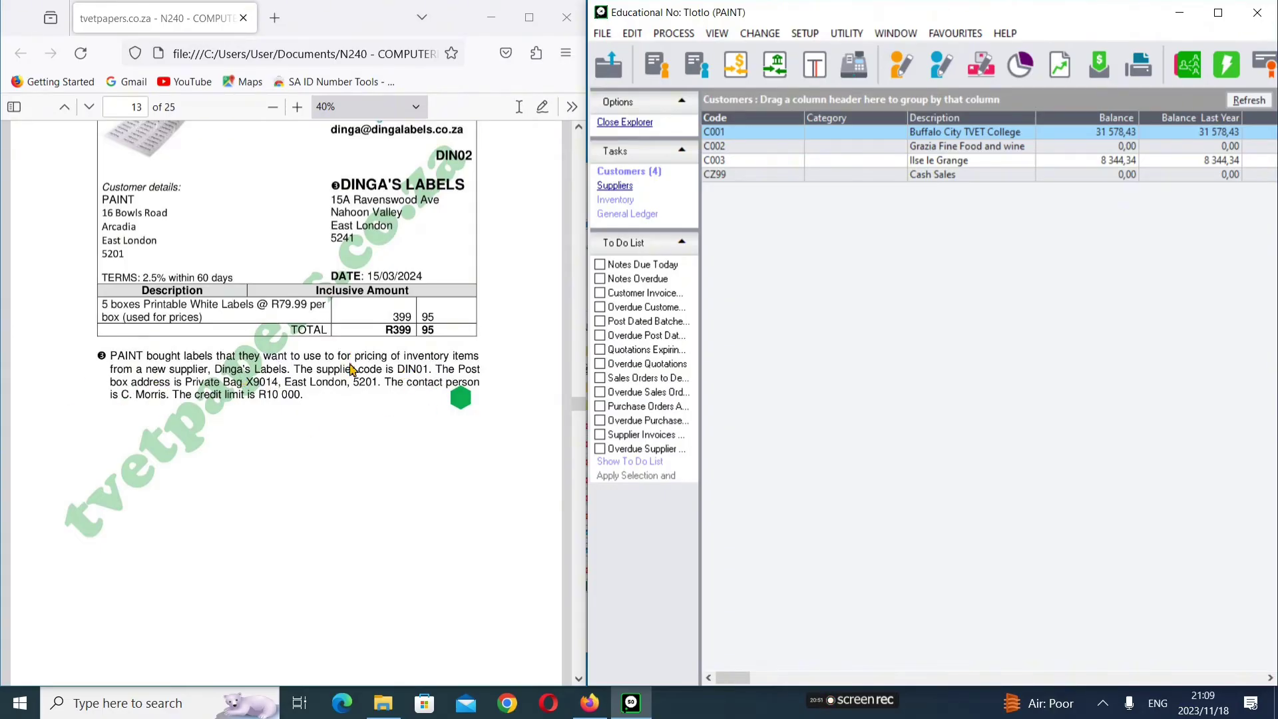
{"action": "scroll", "coordinate": [351, 364], "scroll_direction": "up", "scroll_amount": 1}
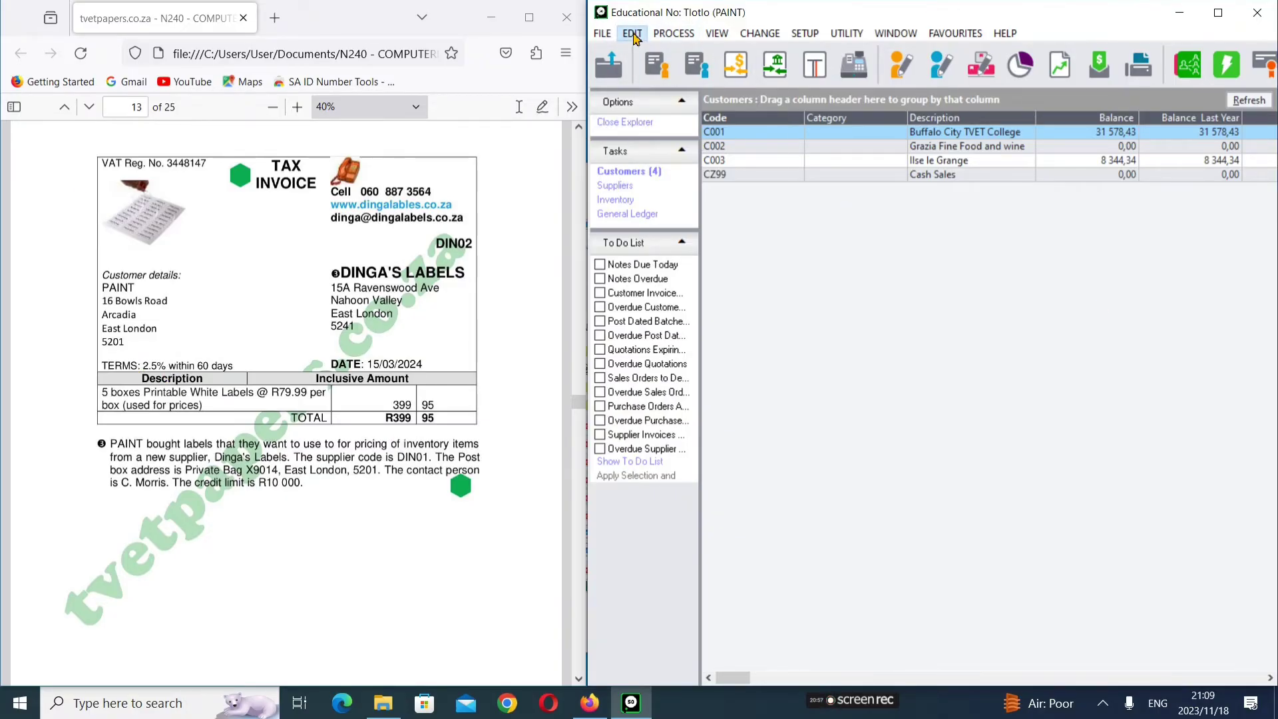
Step: Open Edit > Suppliers > Accounts, bring the window into view, and add a blank supplier
{"action": "left_click", "coordinate": [633, 34]}
{"action": "mouse_move", "coordinate": [716, 102]}
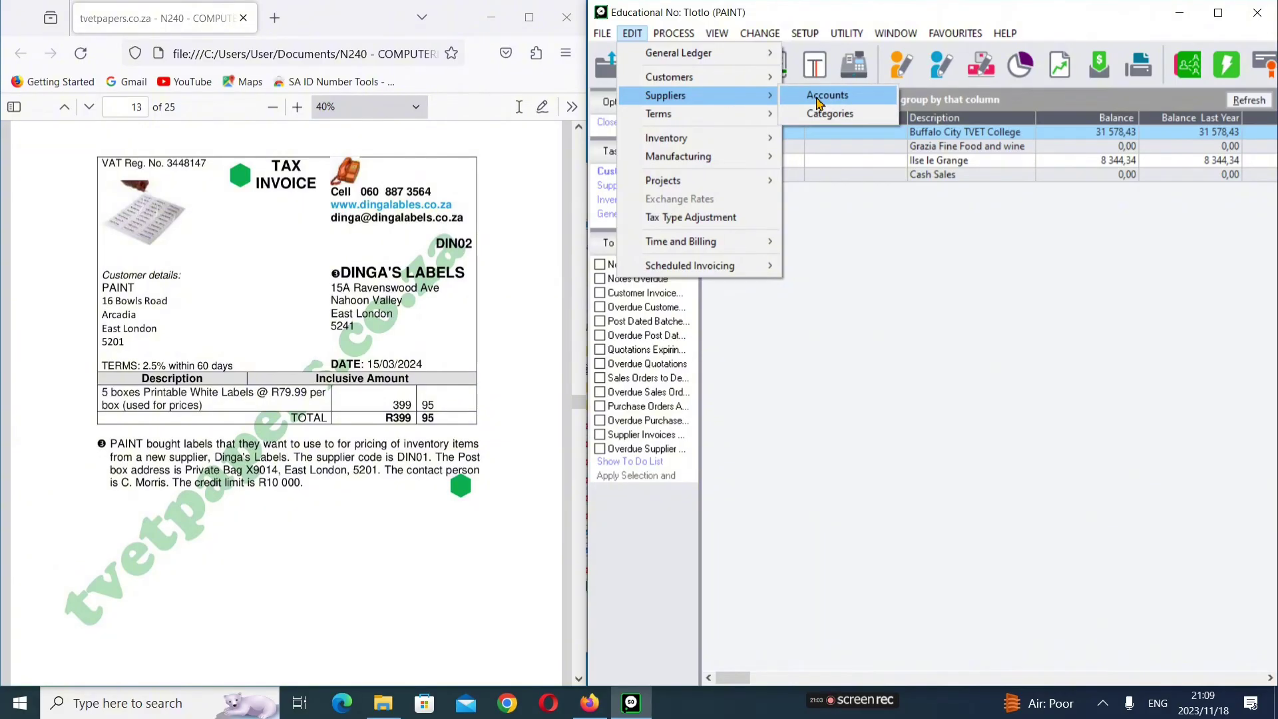
{"action": "left_click", "coordinate": [818, 99]}
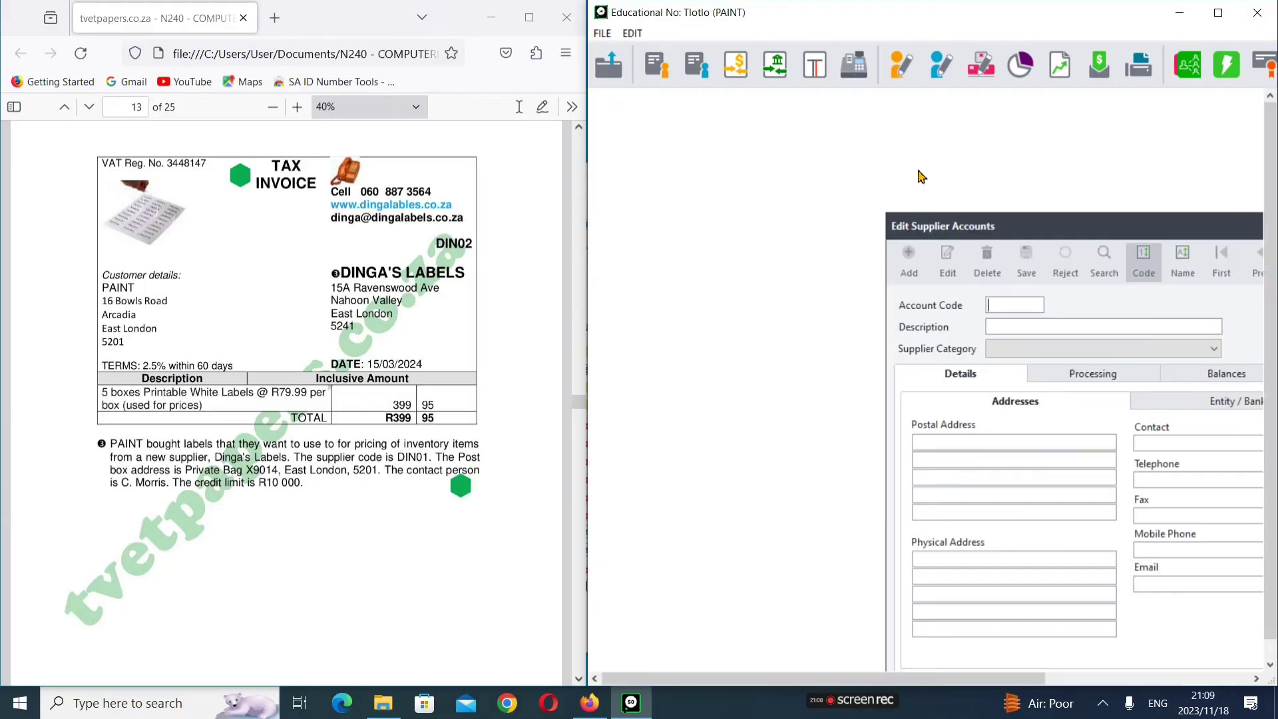
{"action": "left_click_drag", "start_coordinate": [1036, 222], "coordinate": [747, 109]}
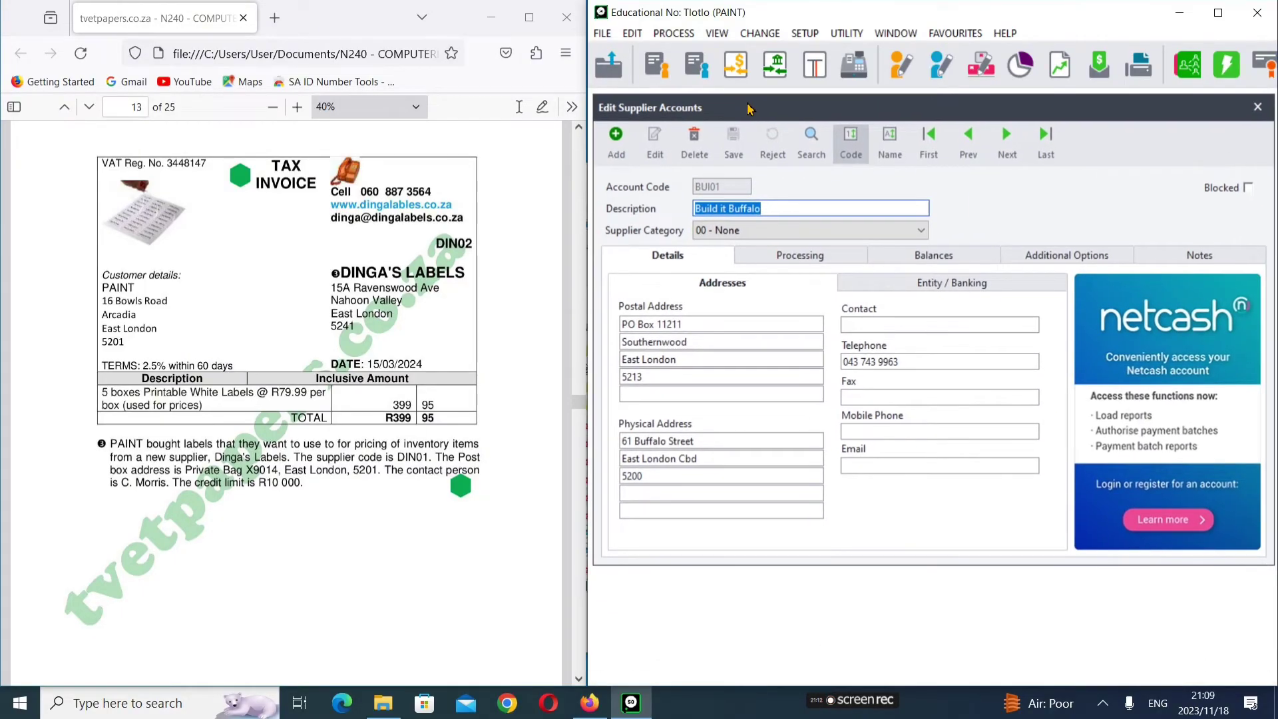
{"action": "left_click", "coordinate": [615, 142]}
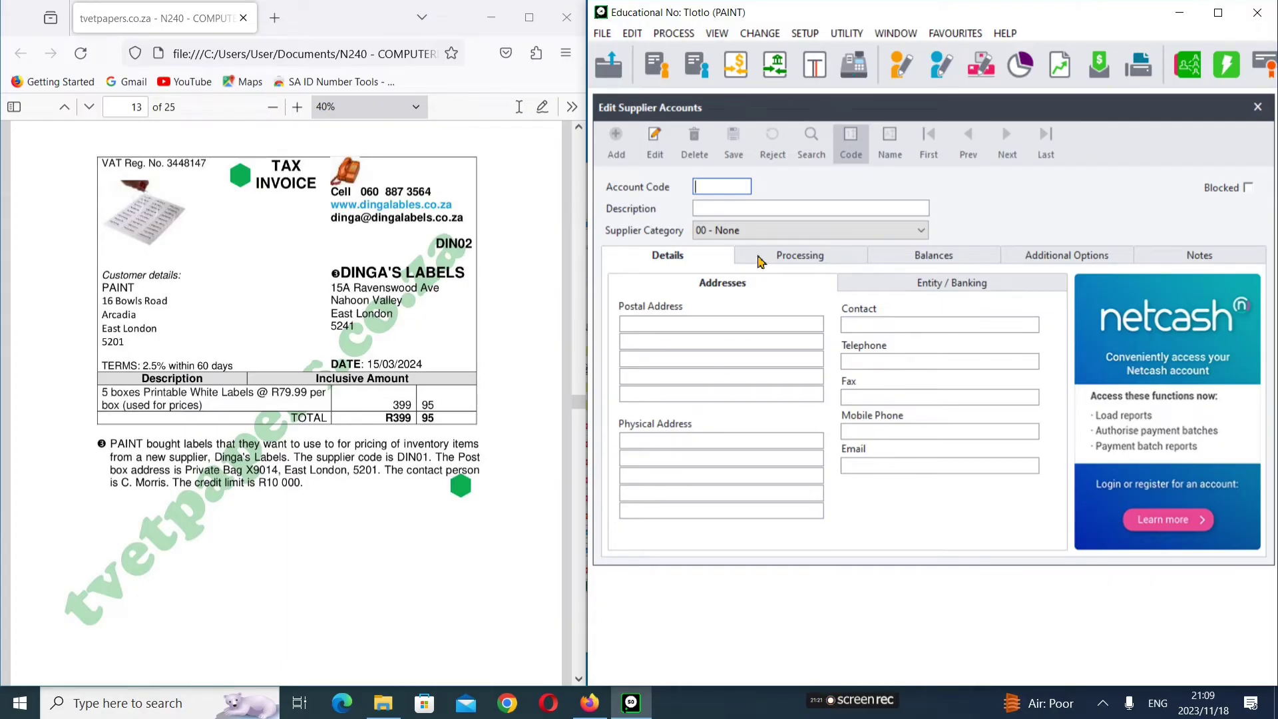
Step: Enter account code DIN01 and description Dinga's Labels for the new supplier
{"action": "type", "text": "DIN01"}
{"action": "key", "text": "Tab"}
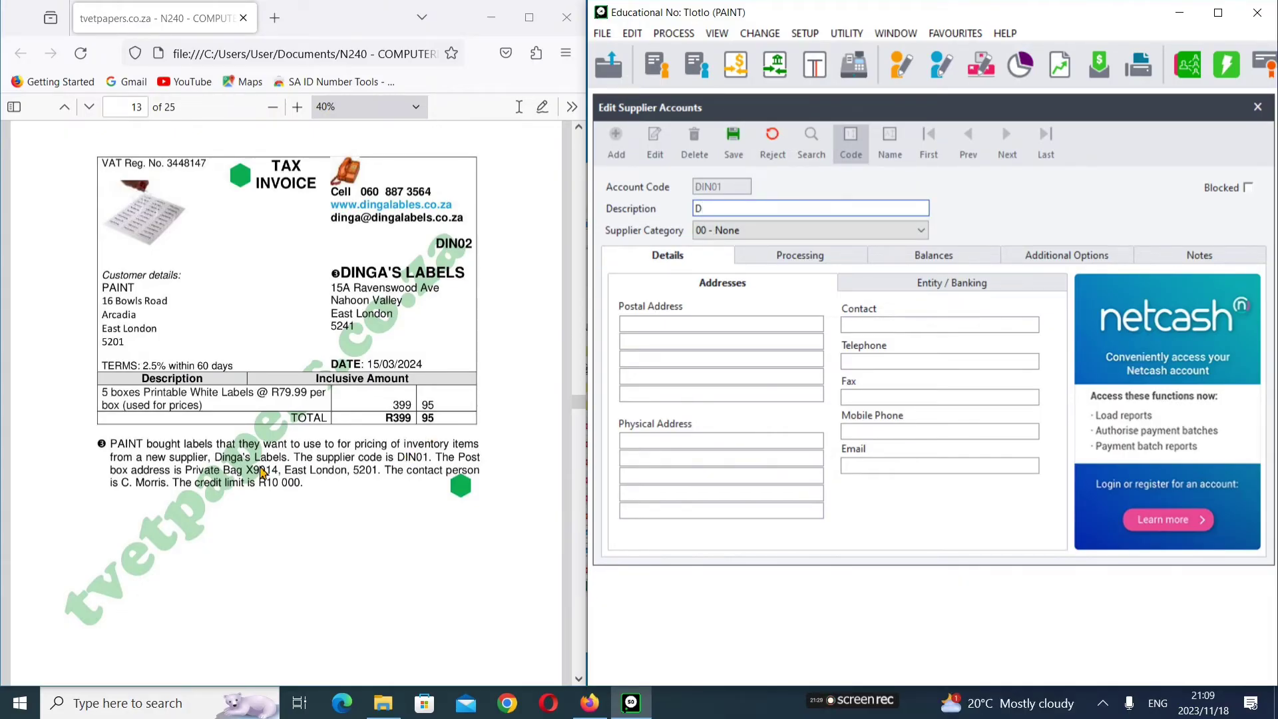
{"action": "type", "text": "Dinga's Labels"}
{"action": "left_click", "coordinate": [262, 471]}
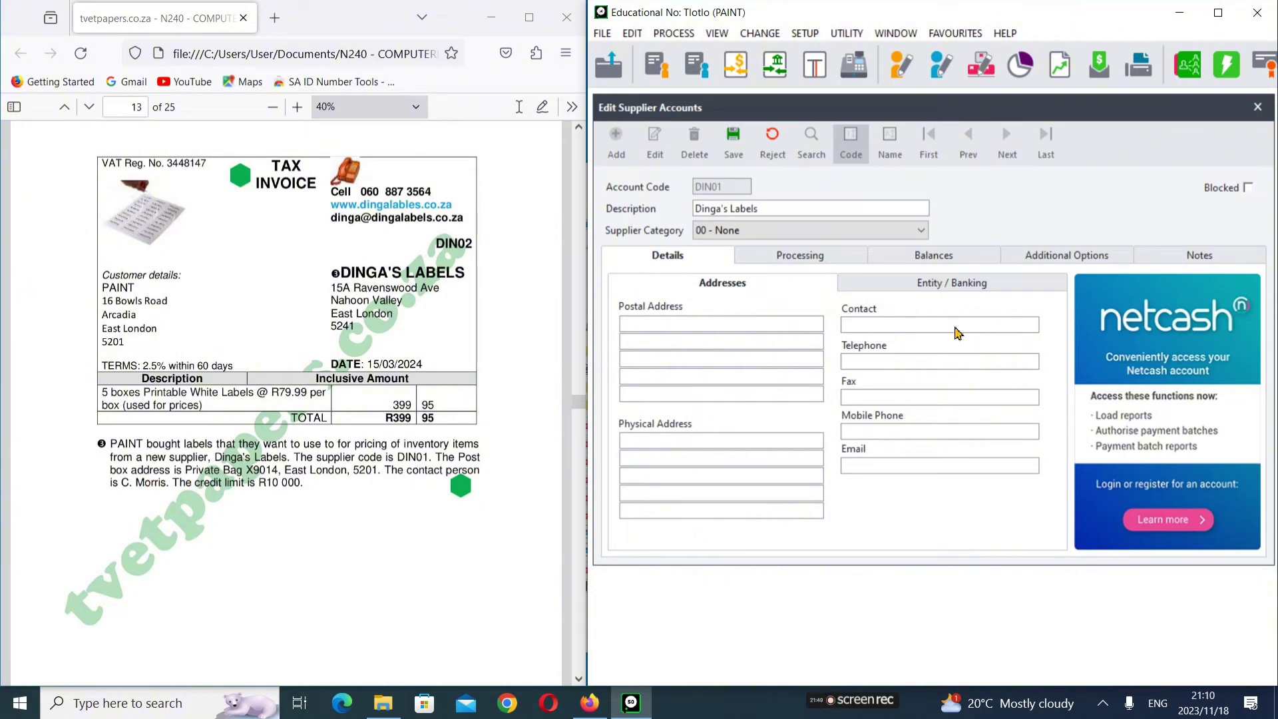
{"action": "left_click", "coordinate": [724, 326]}
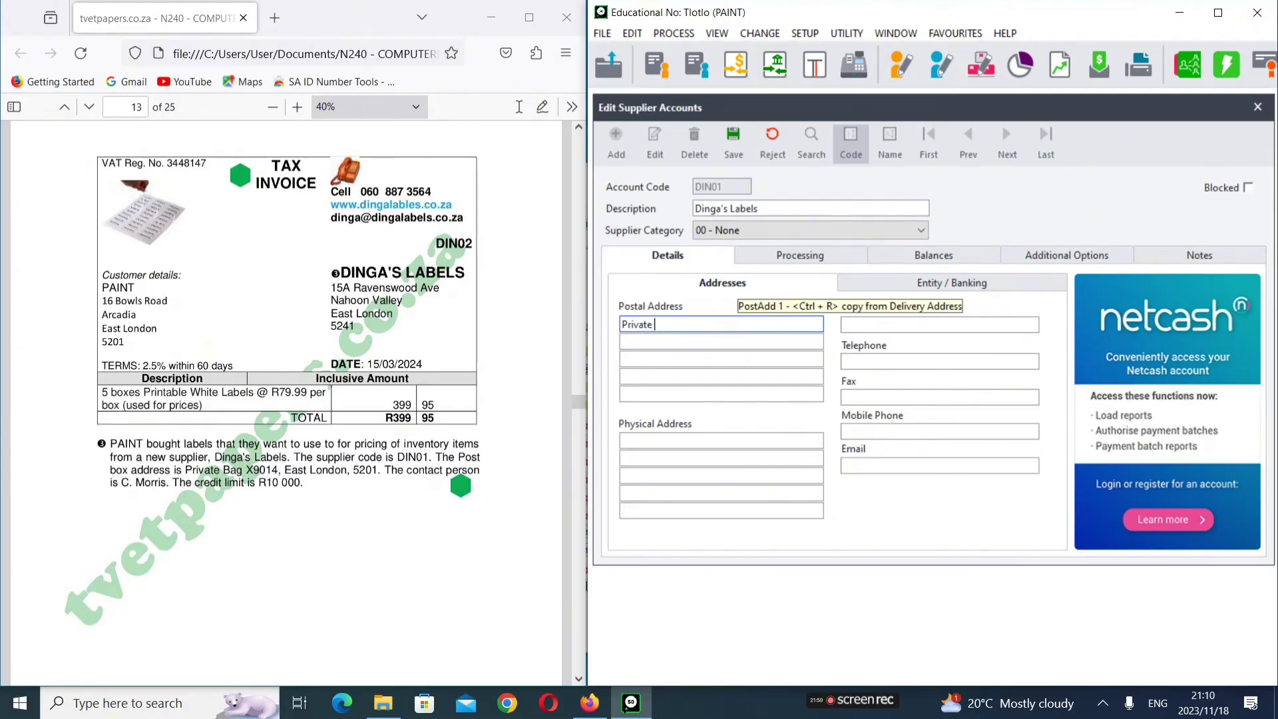
Step: Enter the supplier's three-line postal address, ending with its postal code
{"action": "type", "text": "Bag X9014"}
{"action": "key", "text": "Return"}
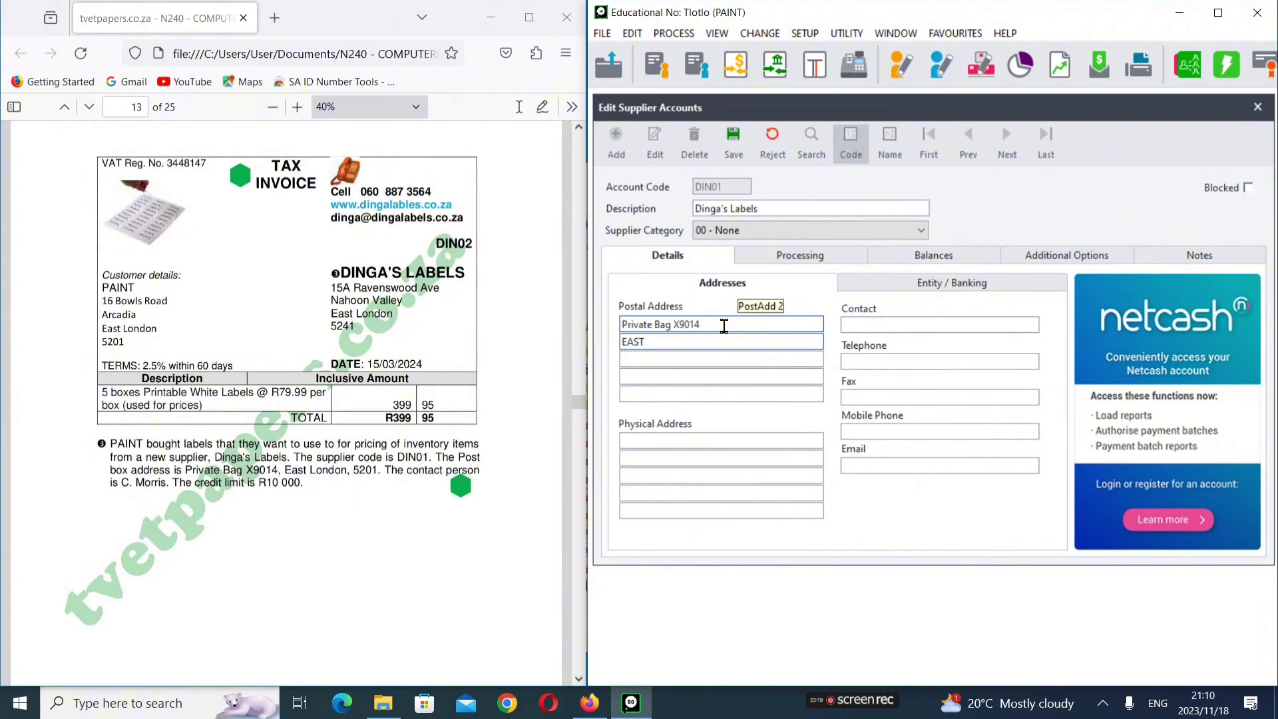
{"action": "key", "text": "BackSpace"}
{"action": "key", "text": "BackSpace"}
{"action": "type", "text": "East Londo"}
{"action": "key", "text": "Return"}
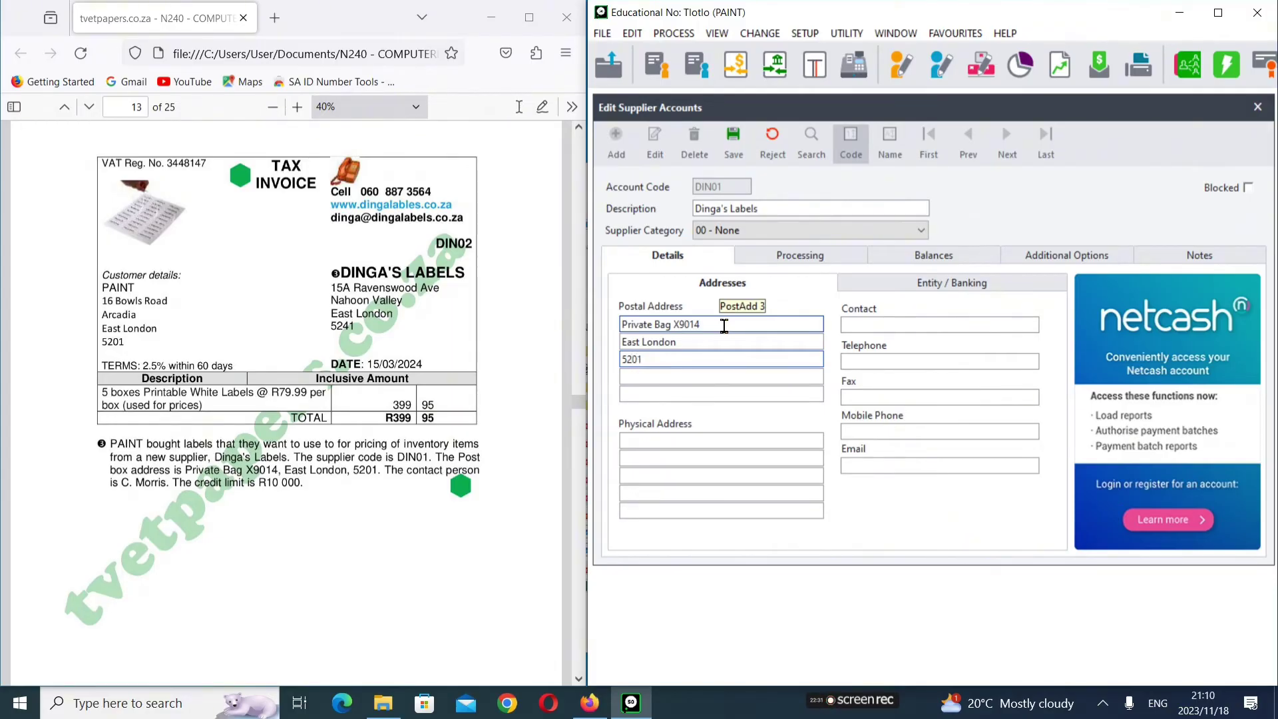
{"action": "key", "text": "Return"}
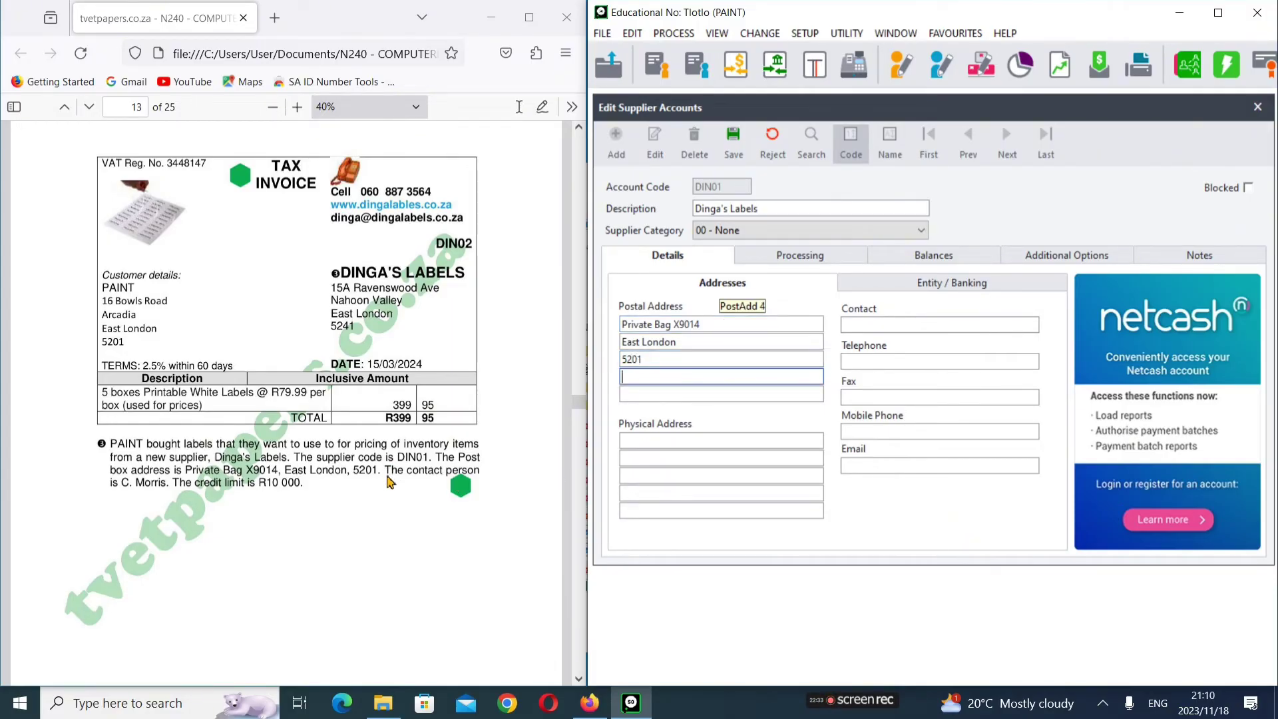
{"action": "left_click", "coordinate": [926, 329]}
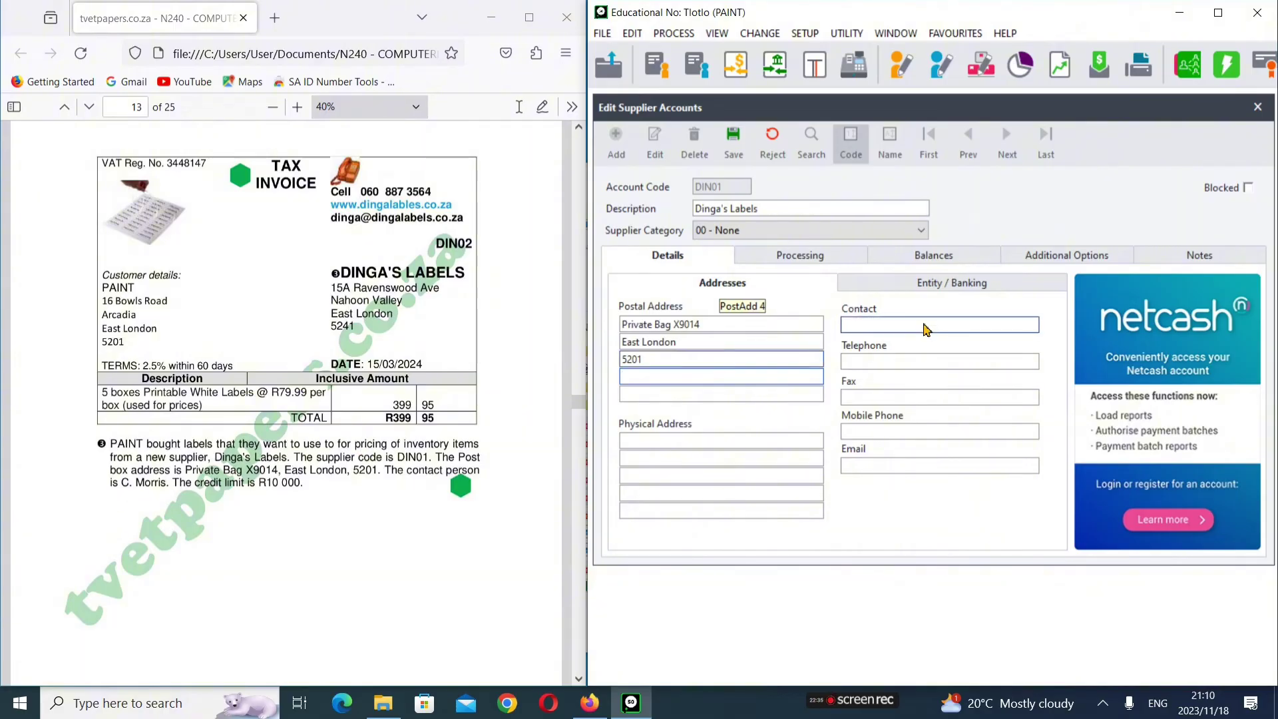
Step: Type the contact person's name from the question sheet into the Contact field
{"action": "left_click", "coordinate": [727, 393]}
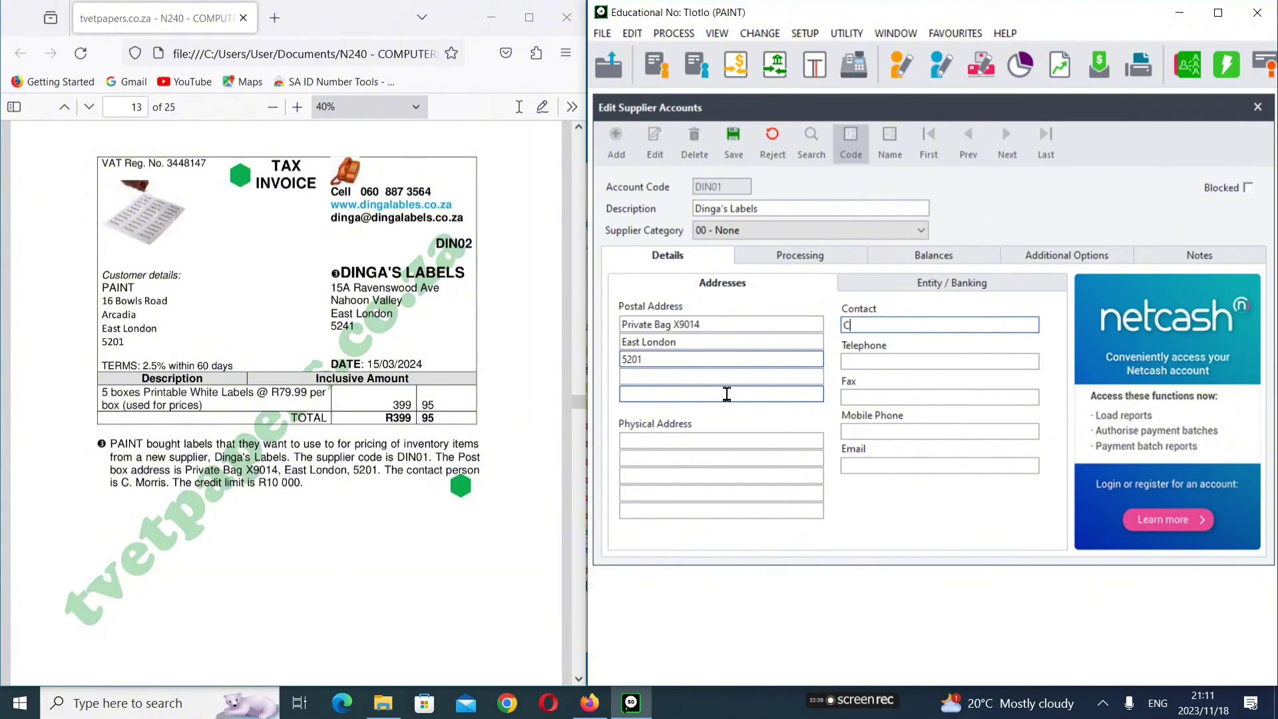
{"action": "type", "text": "C. Morris"}
{"action": "key", "text": "Tab"}
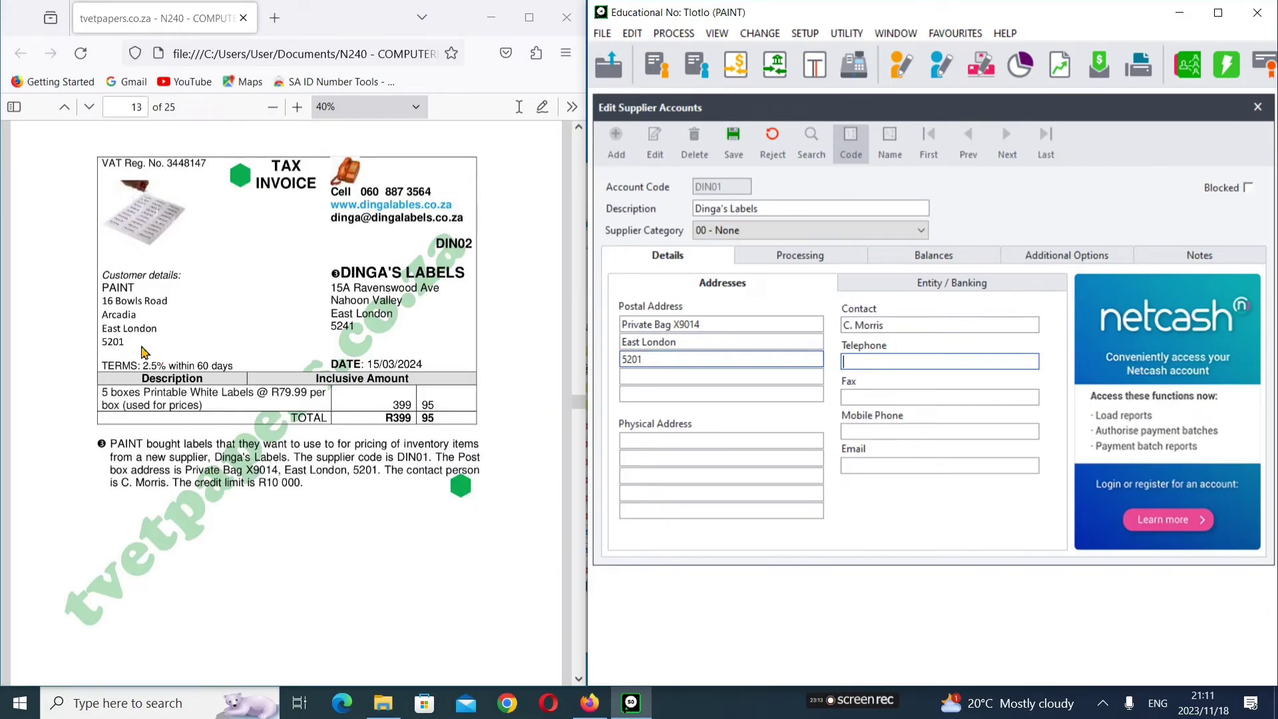
{"action": "scroll", "coordinate": [253, 341], "scroll_direction": "up", "scroll_amount": 3}
{"action": "scroll", "coordinate": [253, 341], "scroll_direction": "down", "scroll_amount": 4}
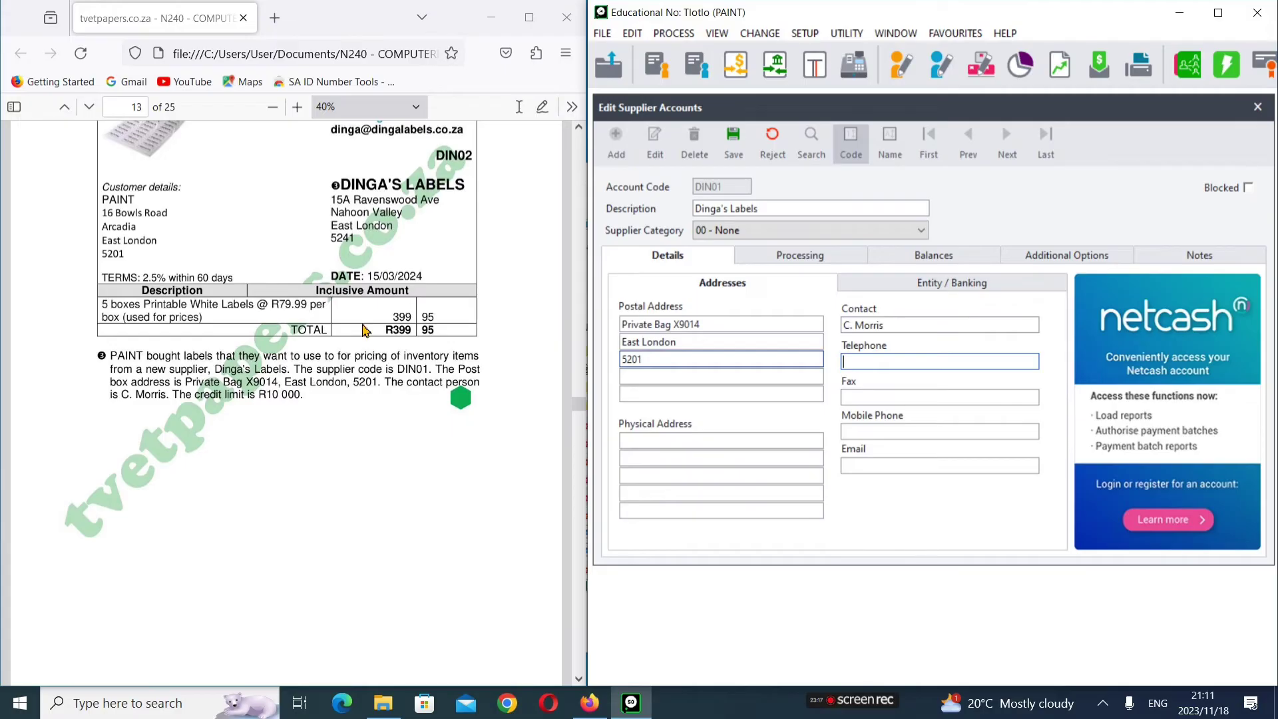
{"action": "scroll", "coordinate": [365, 331], "scroll_direction": "up", "scroll_amount": 2}
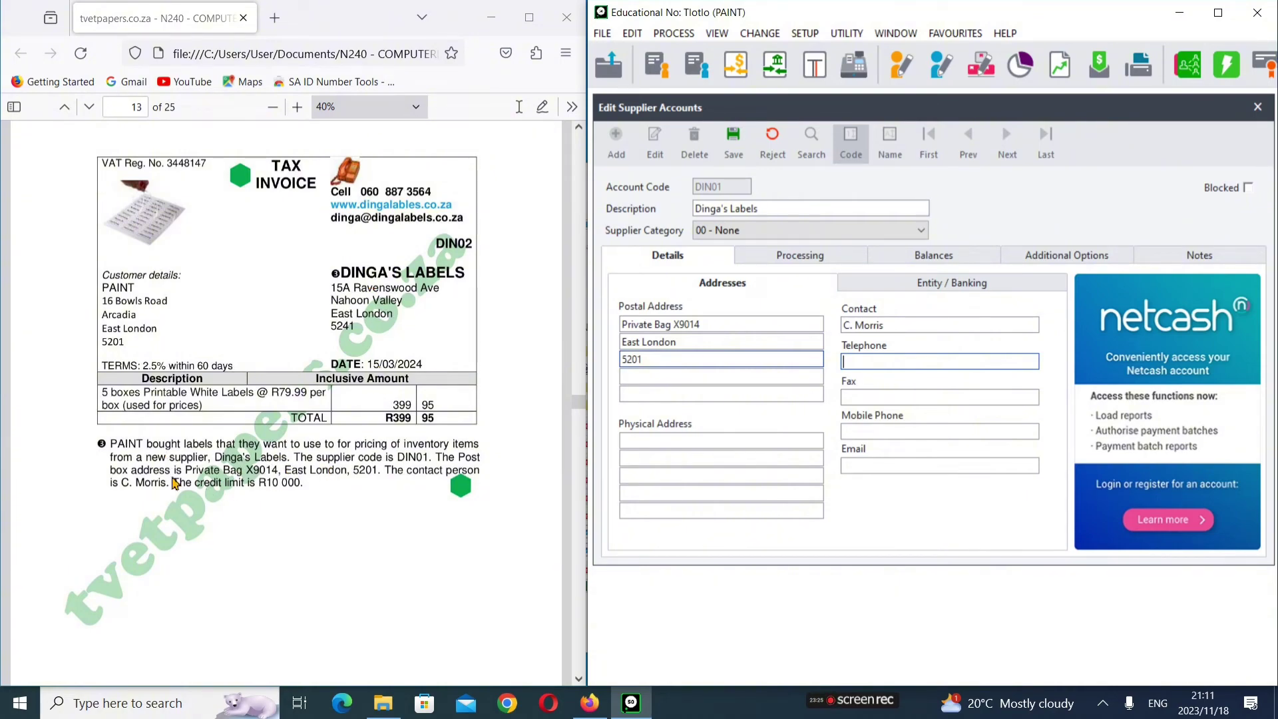
{"action": "scroll", "coordinate": [300, 461], "scroll_direction": "down", "scroll_amount": 2}
{"action": "scroll", "coordinate": [362, 426], "scroll_direction": "up", "scroll_amount": 9}
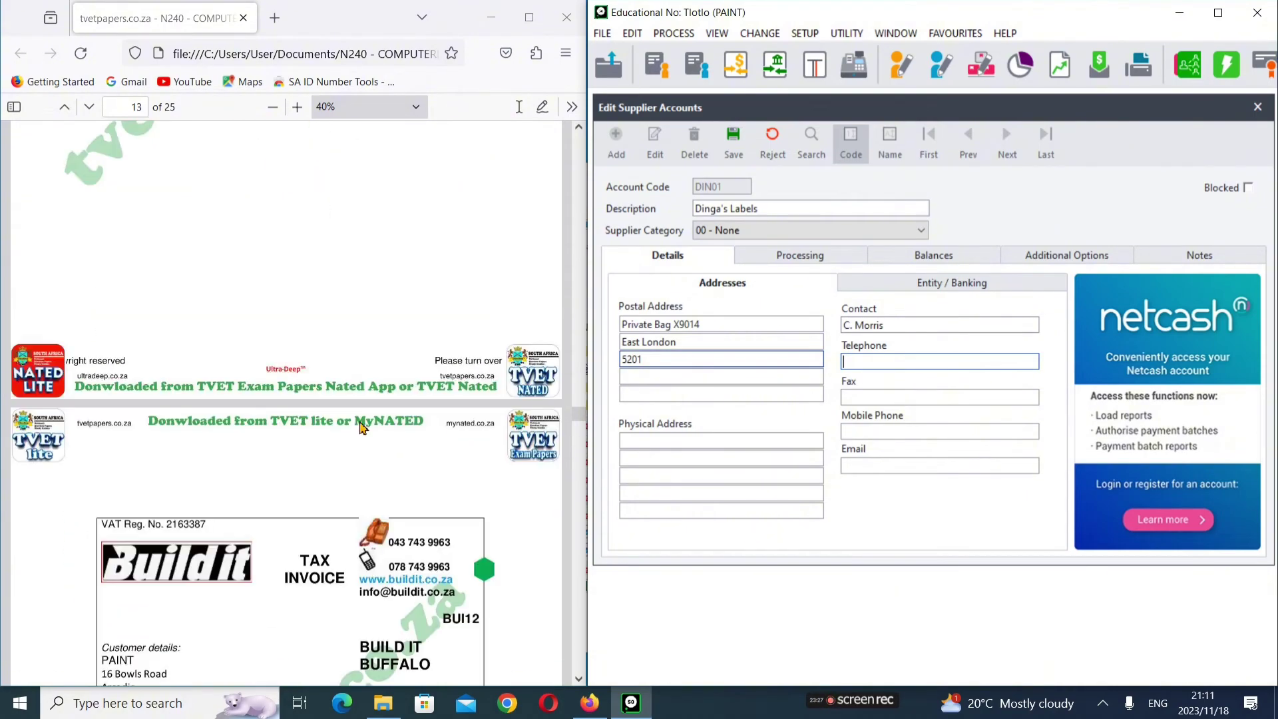
{"action": "scroll", "coordinate": [362, 428], "scroll_direction": "down", "scroll_amount": 7}
{"action": "scroll", "coordinate": [319, 519], "scroll_direction": "up", "scroll_amount": 2}
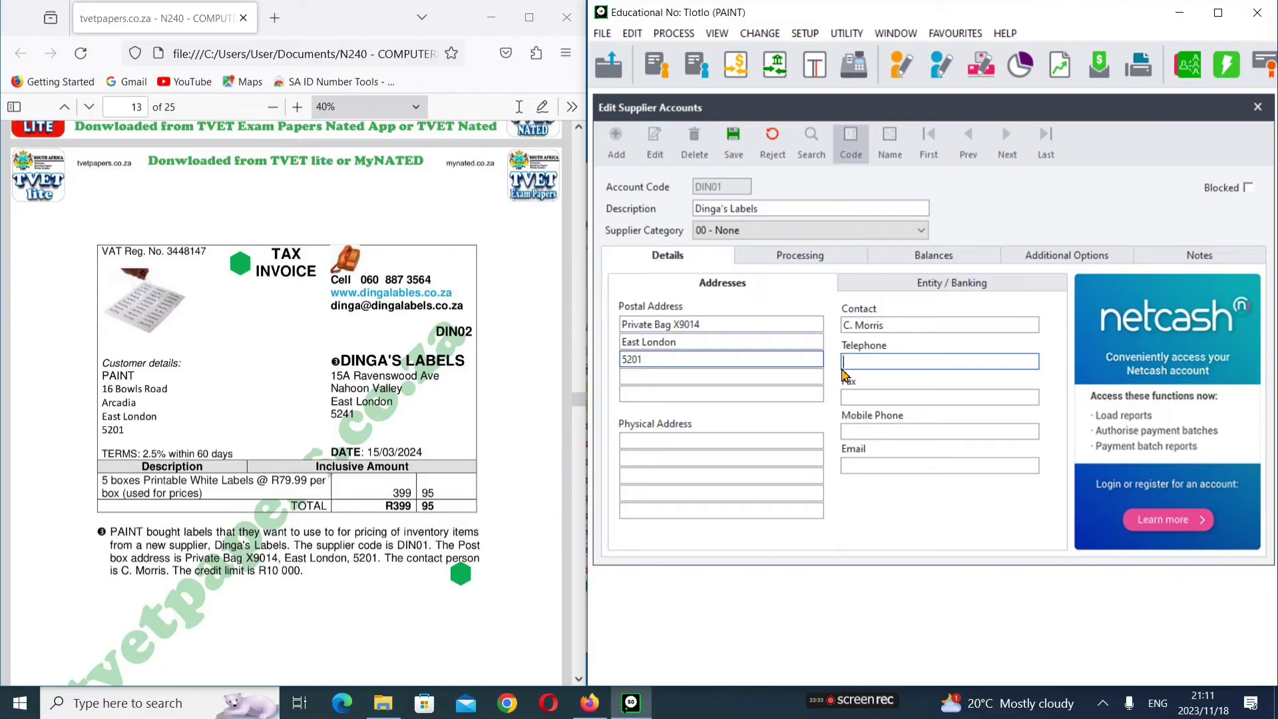
Step: Fill in the supplier's mobile phone number and e-mail address from the invoice
{"action": "left_click", "coordinate": [865, 398]}
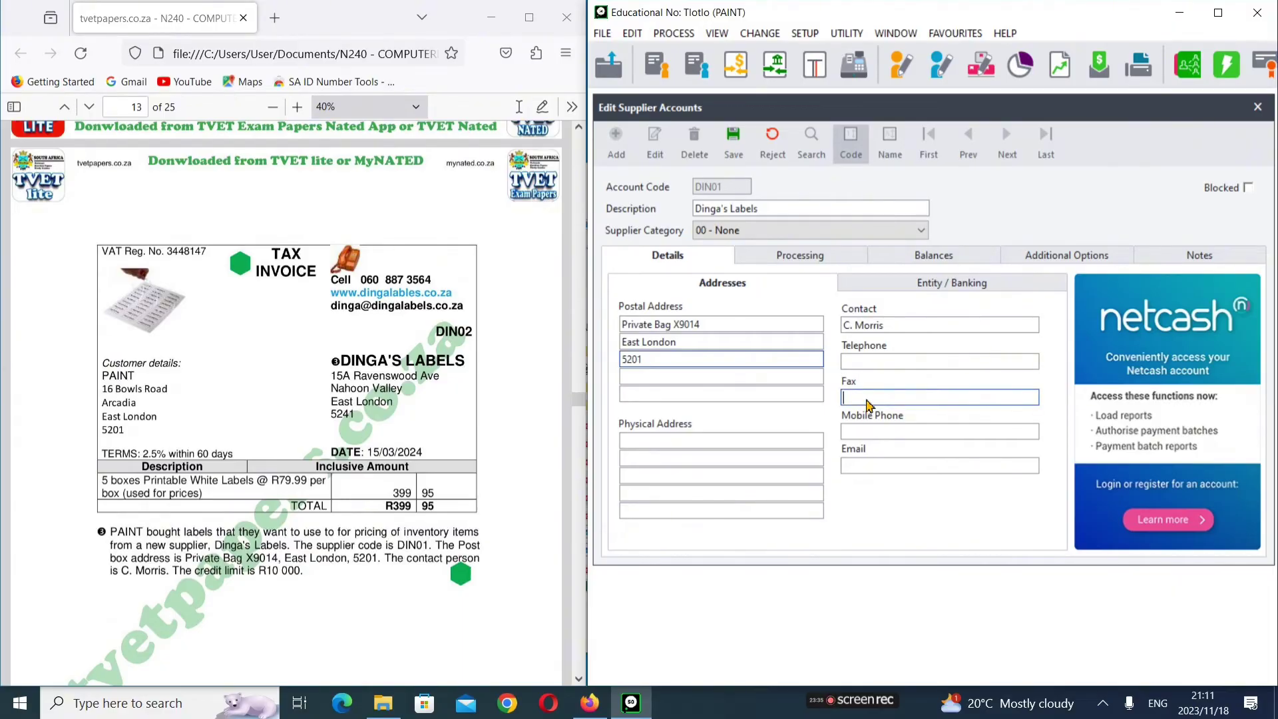
{"action": "left_click", "coordinate": [873, 431]}
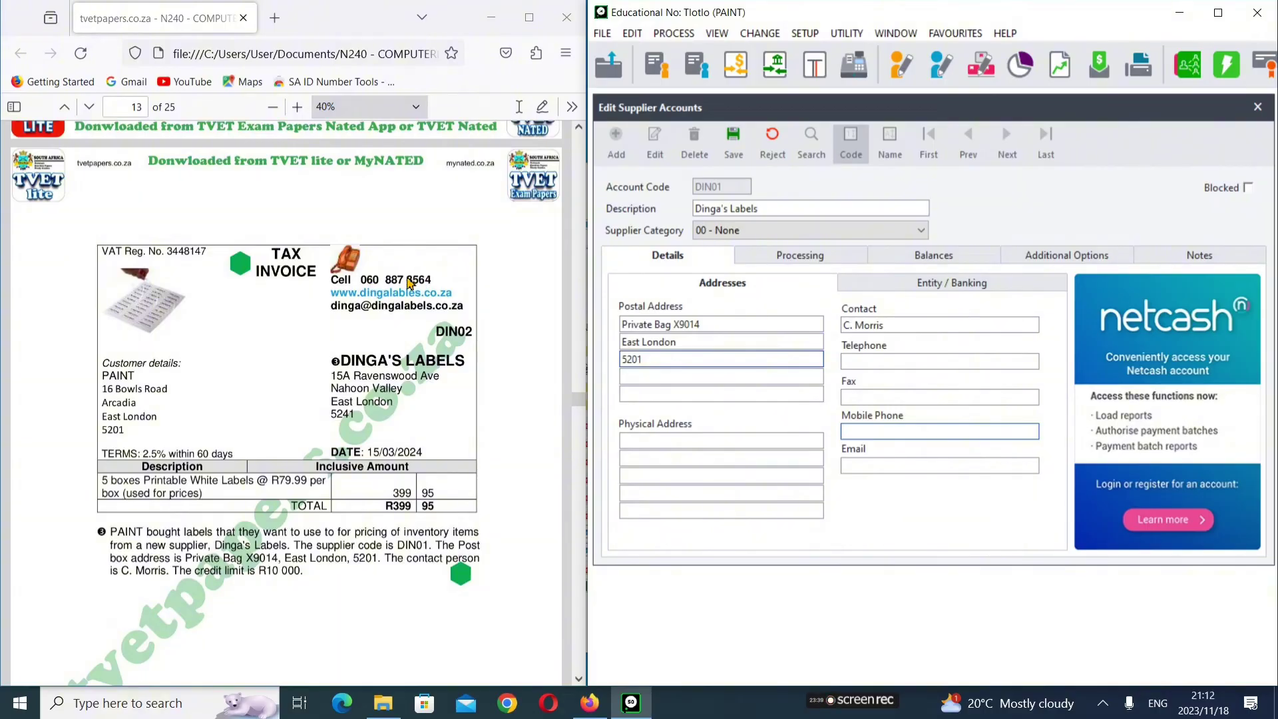
{"action": "key", "text": "Tab"}
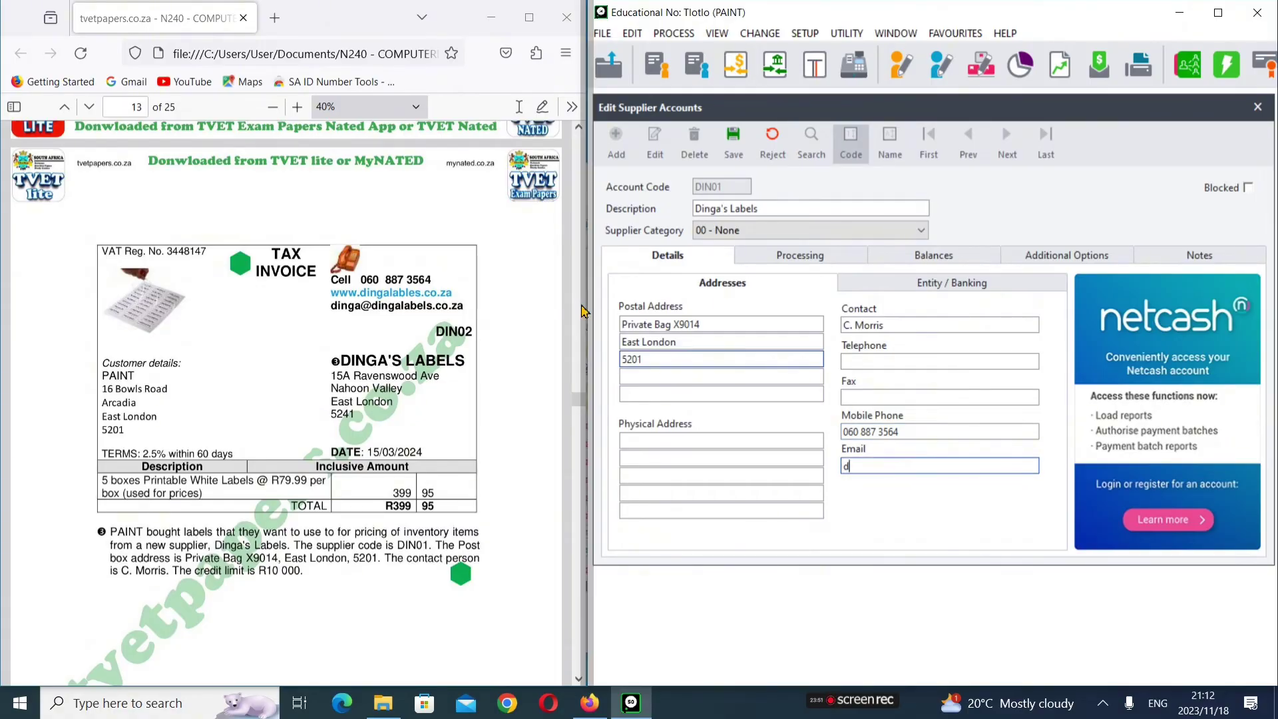
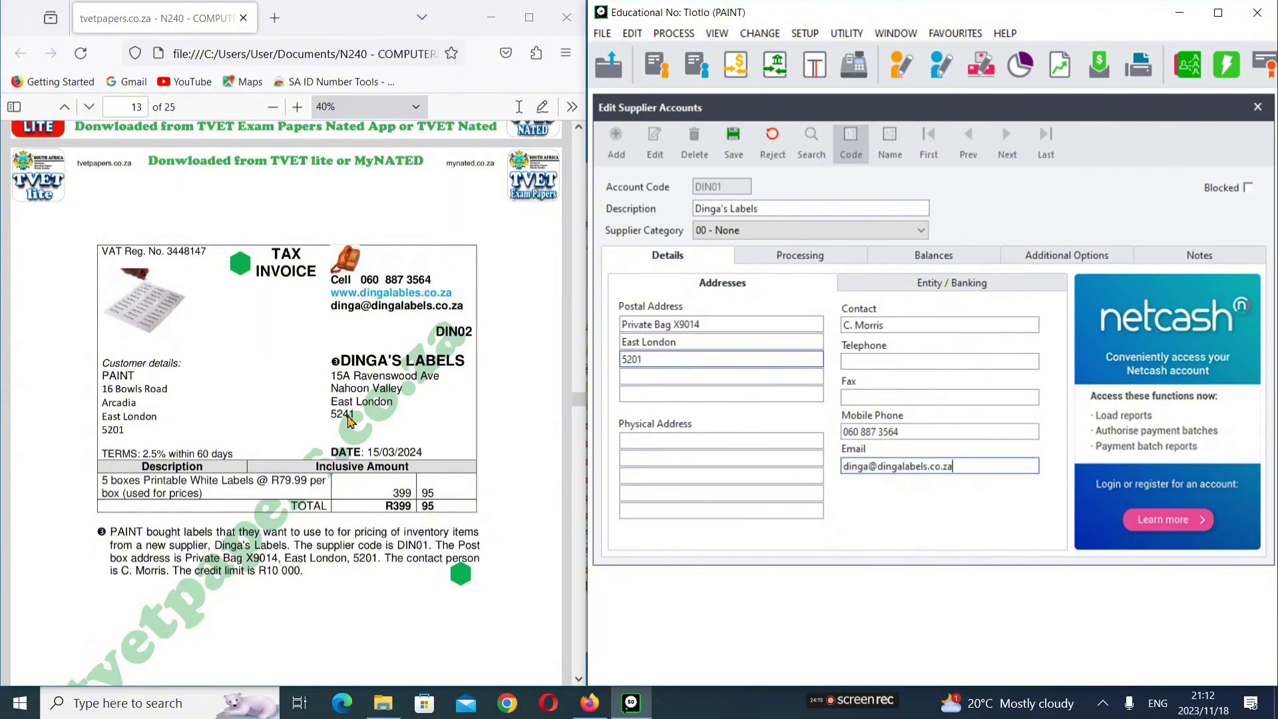
{"action": "left_click", "coordinate": [690, 440]}
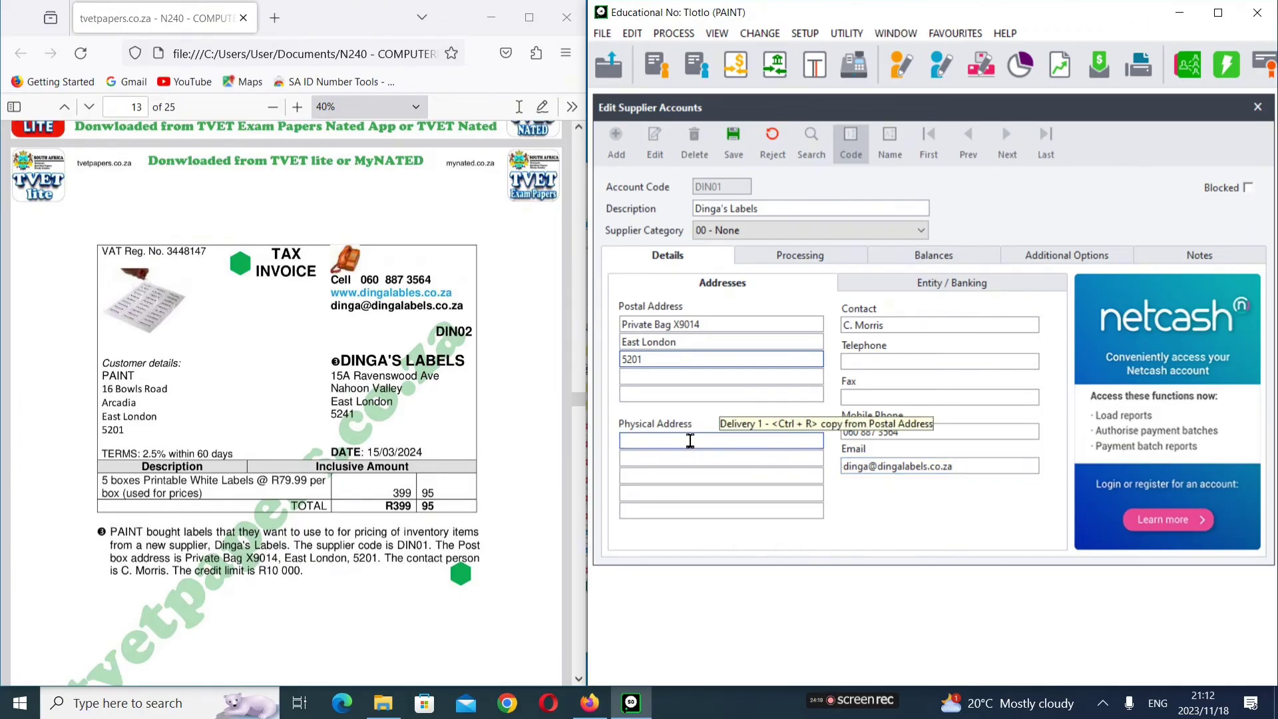
Step: Enter the four-line physical address: street, suburb, city and postal code
{"action": "key", "text": "Tab"}
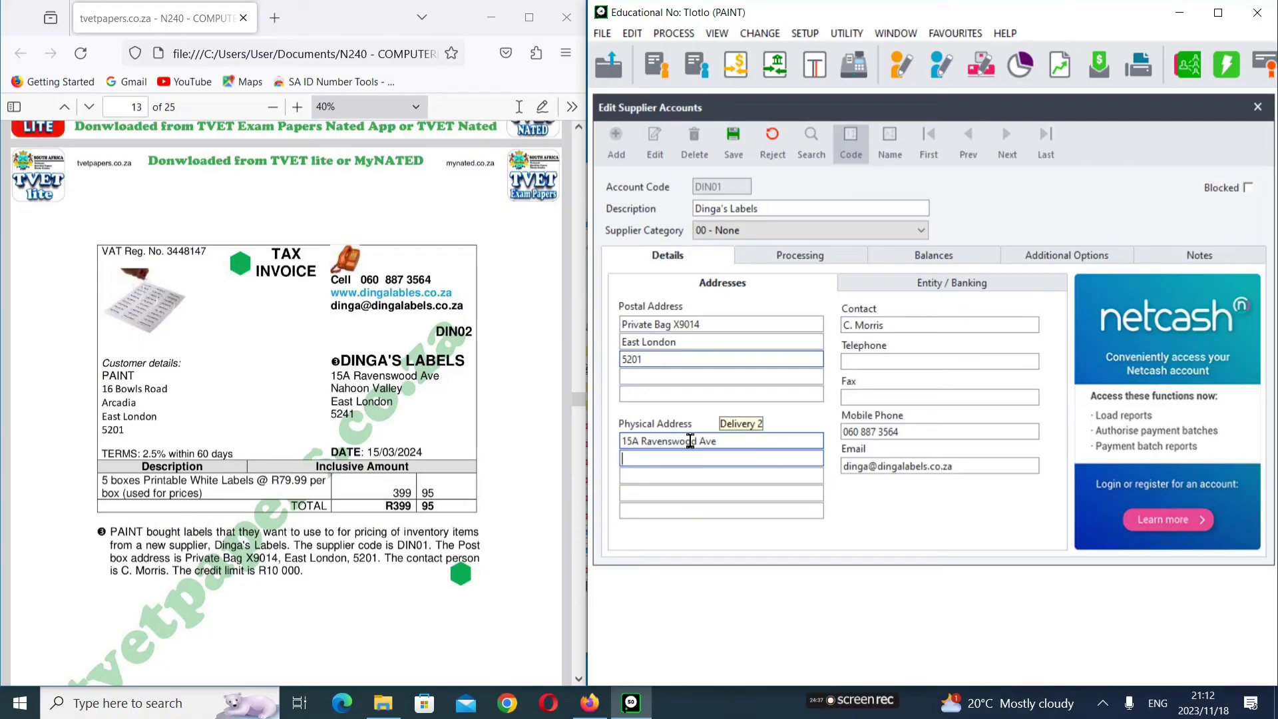
{"action": "type", "text": "Nahoon Valley"}
{"action": "key", "text": "Return"}
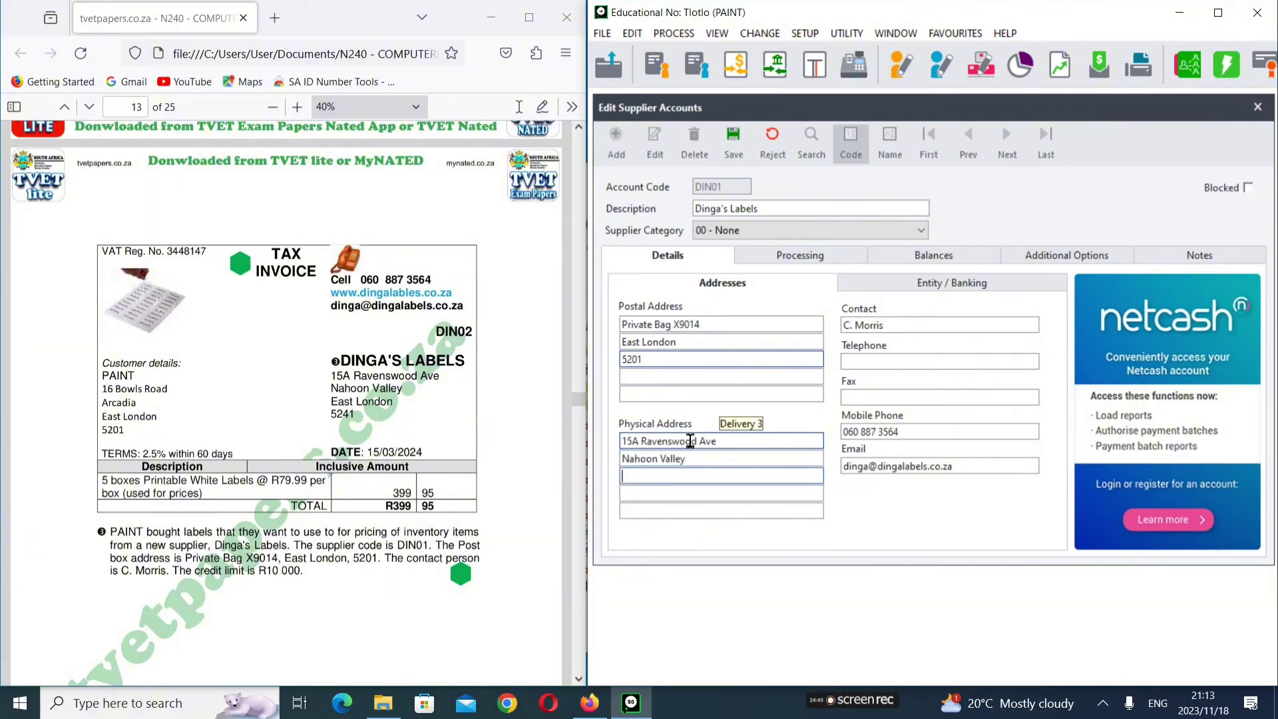
{"action": "type", "text": "East London"}
{"action": "key", "text": "Tab"}
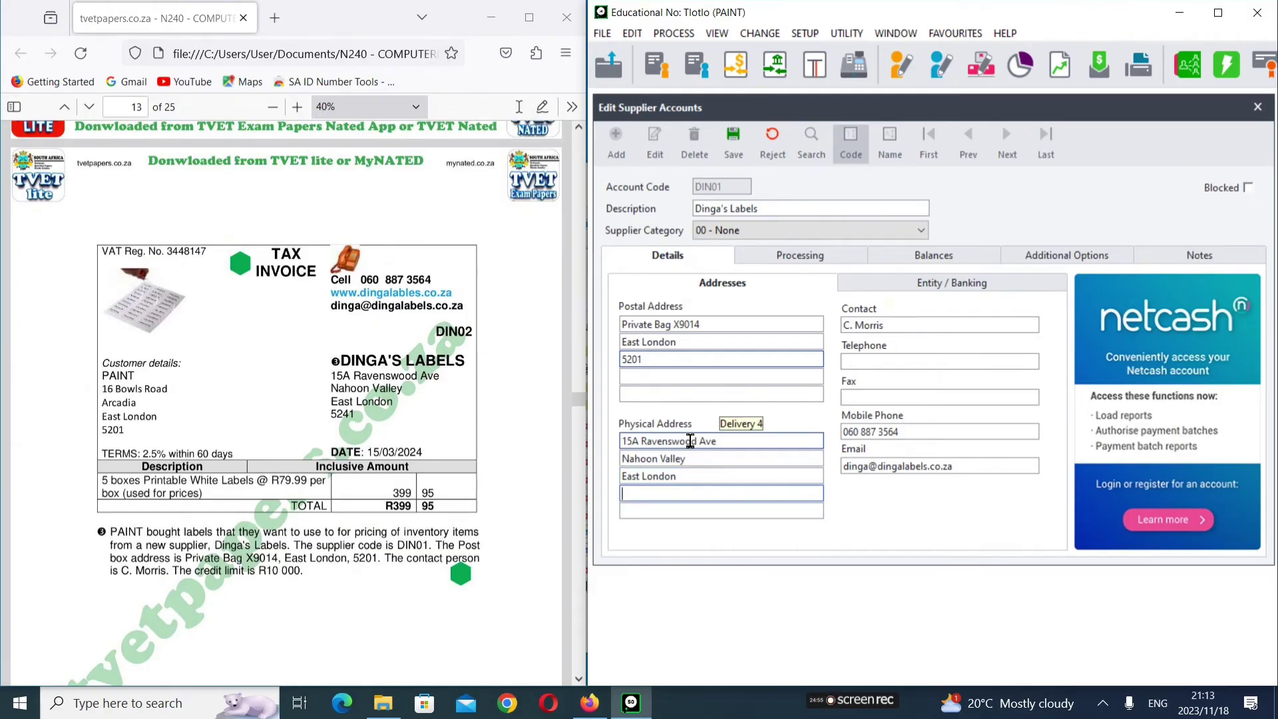
{"action": "type", "text": "5241"}
{"action": "key", "text": "Tab"}
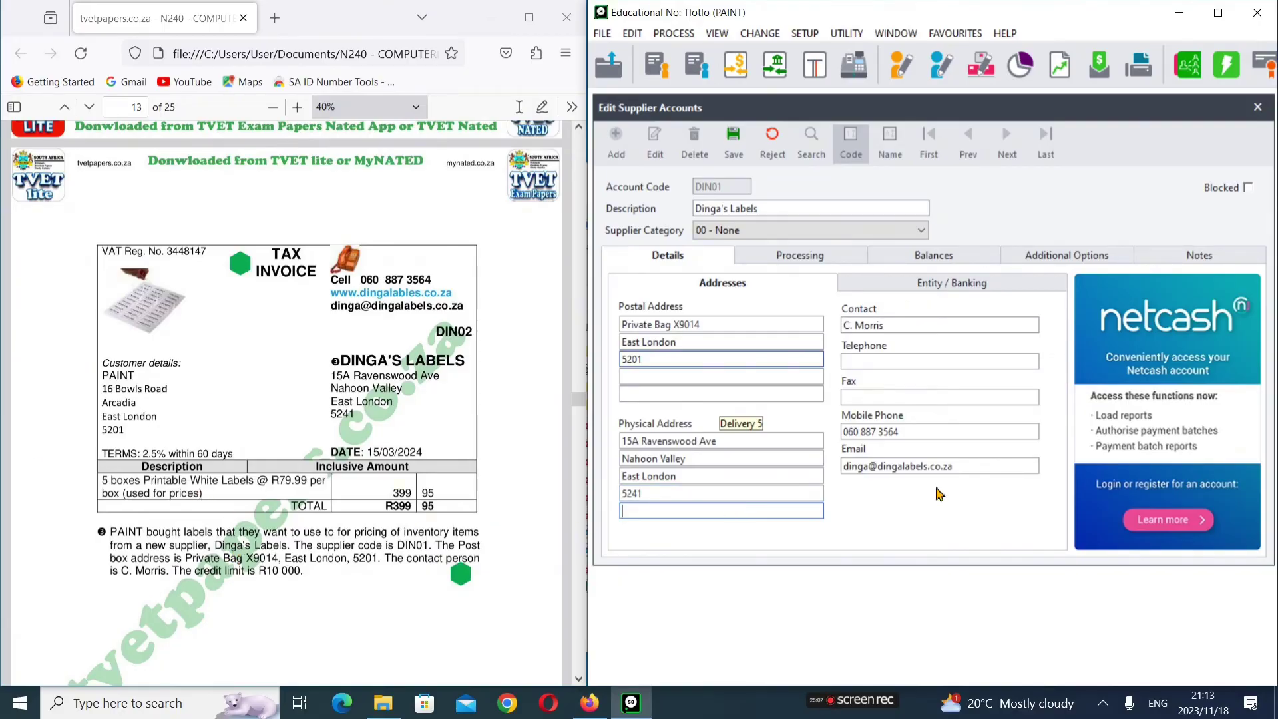
{"action": "left_click", "coordinate": [785, 259]}
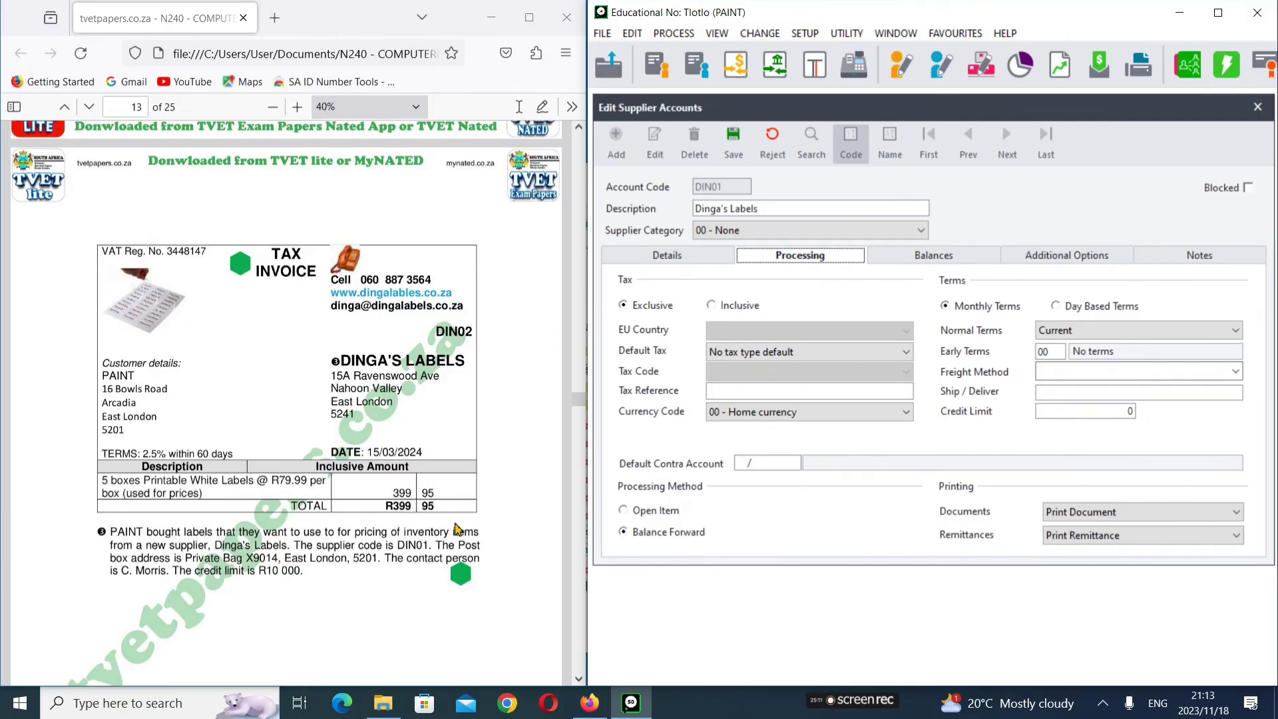
Step: Enter the supplier's VAT number as its Tax Reference and bring up the Early Terms lookup
{"action": "left_click", "coordinate": [738, 390]}
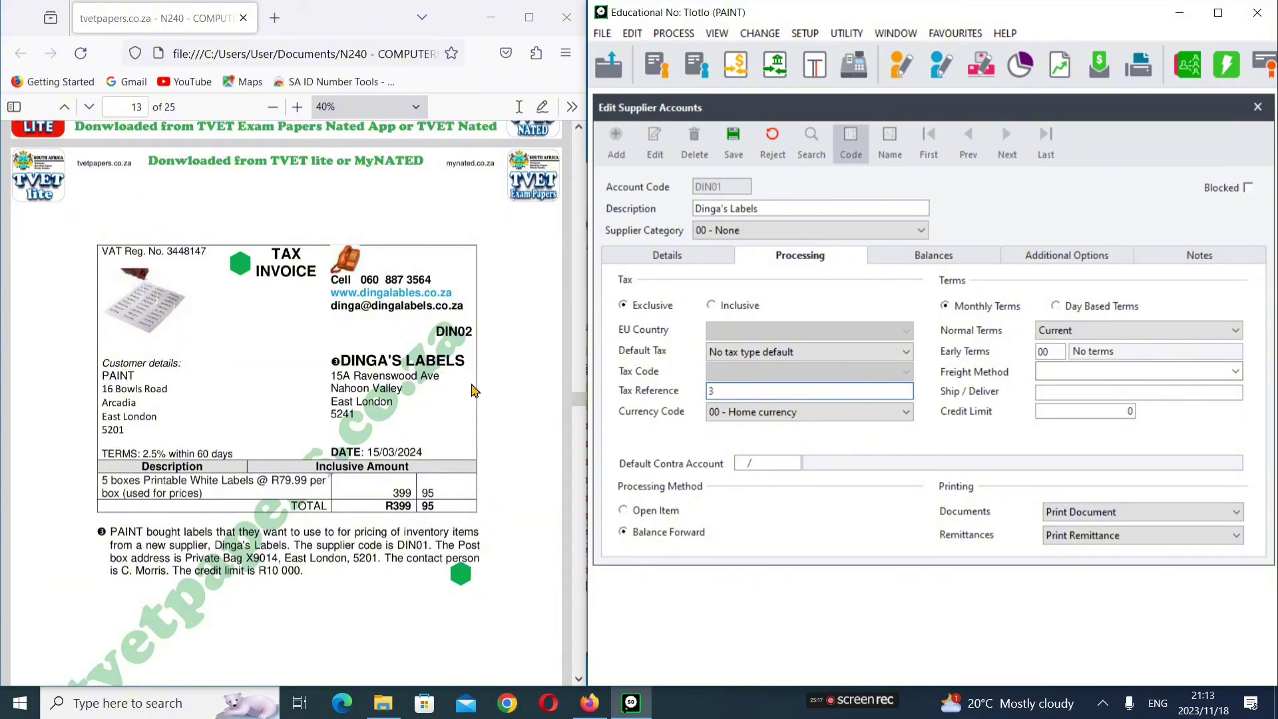
{"action": "type", "text": "3448147"}
{"action": "left_click", "coordinate": [1063, 350]}
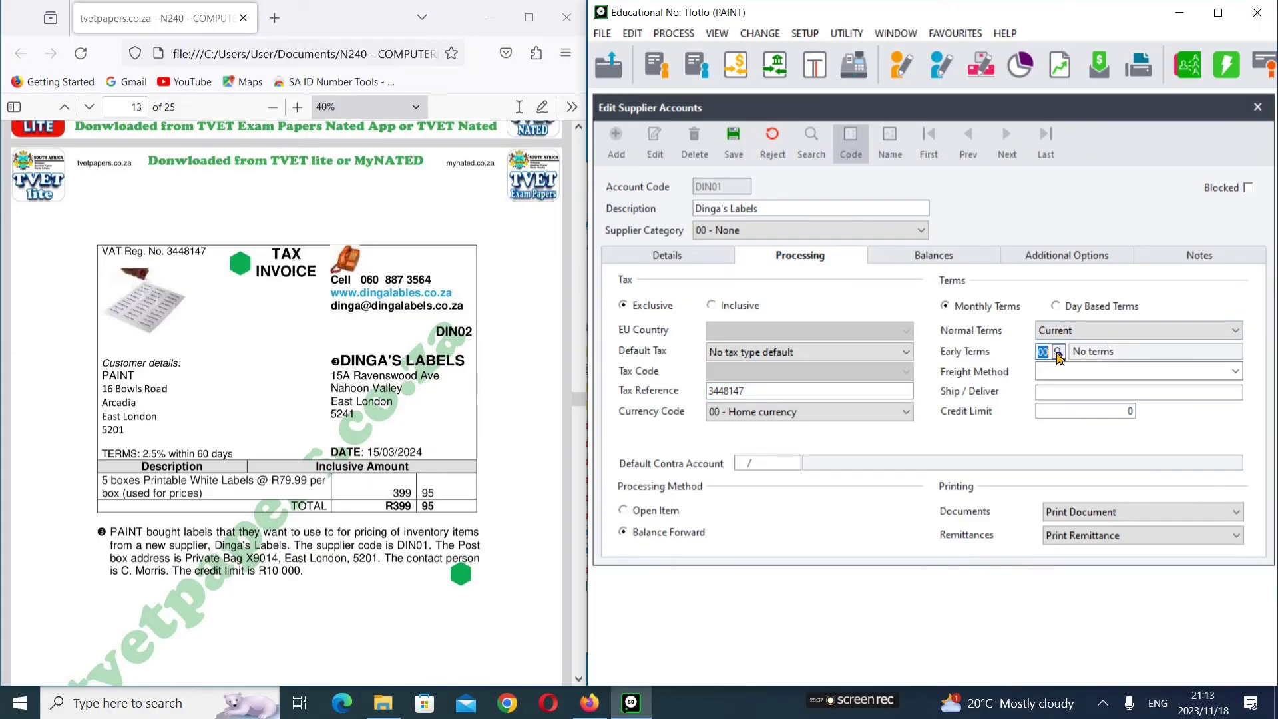
{"action": "left_click", "coordinate": [1058, 351]}
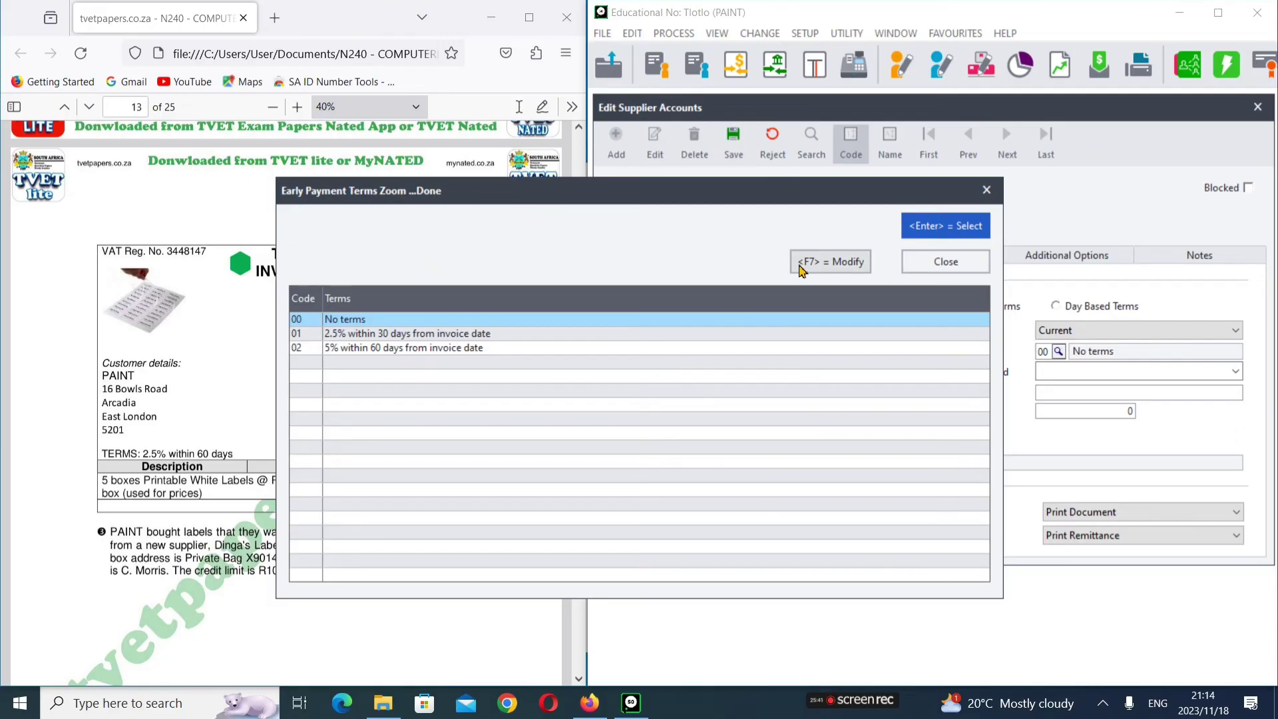
Step: Add early payment term 03 (25% within 60 days from period end) and assign it to DIN01
{"action": "left_click", "coordinate": [804, 267]}
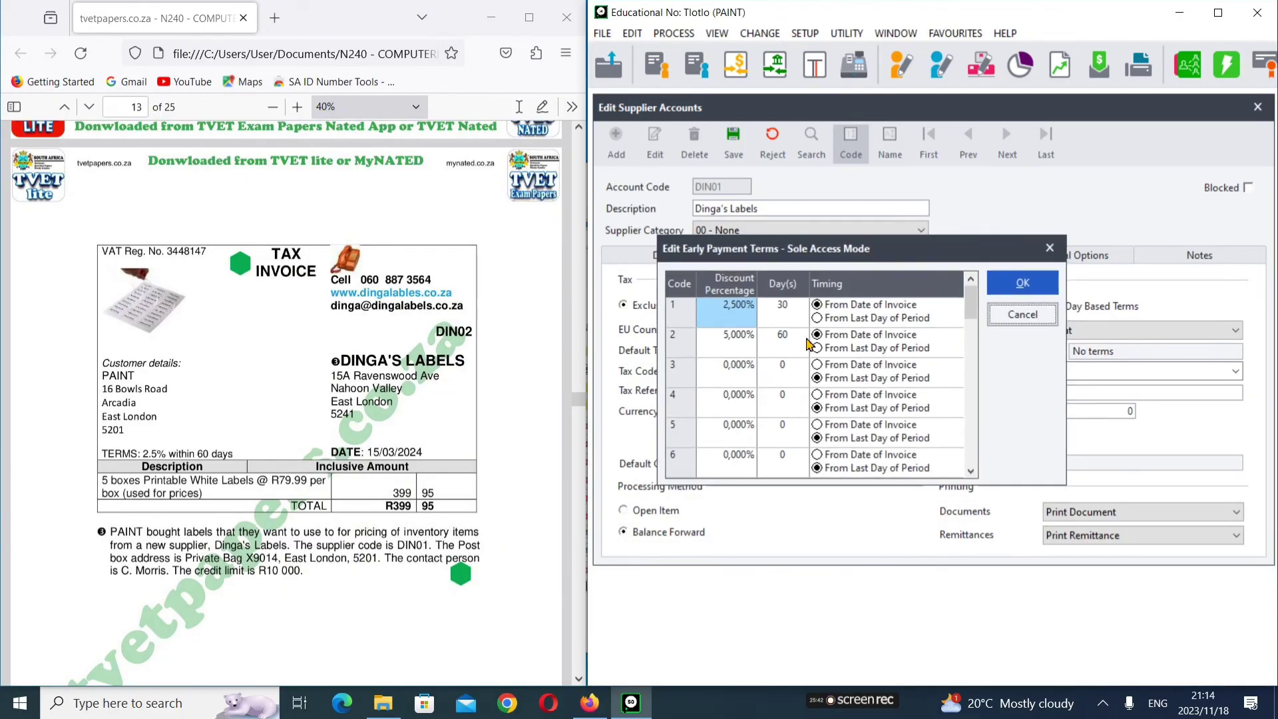
{"action": "left_click", "coordinate": [725, 376]}
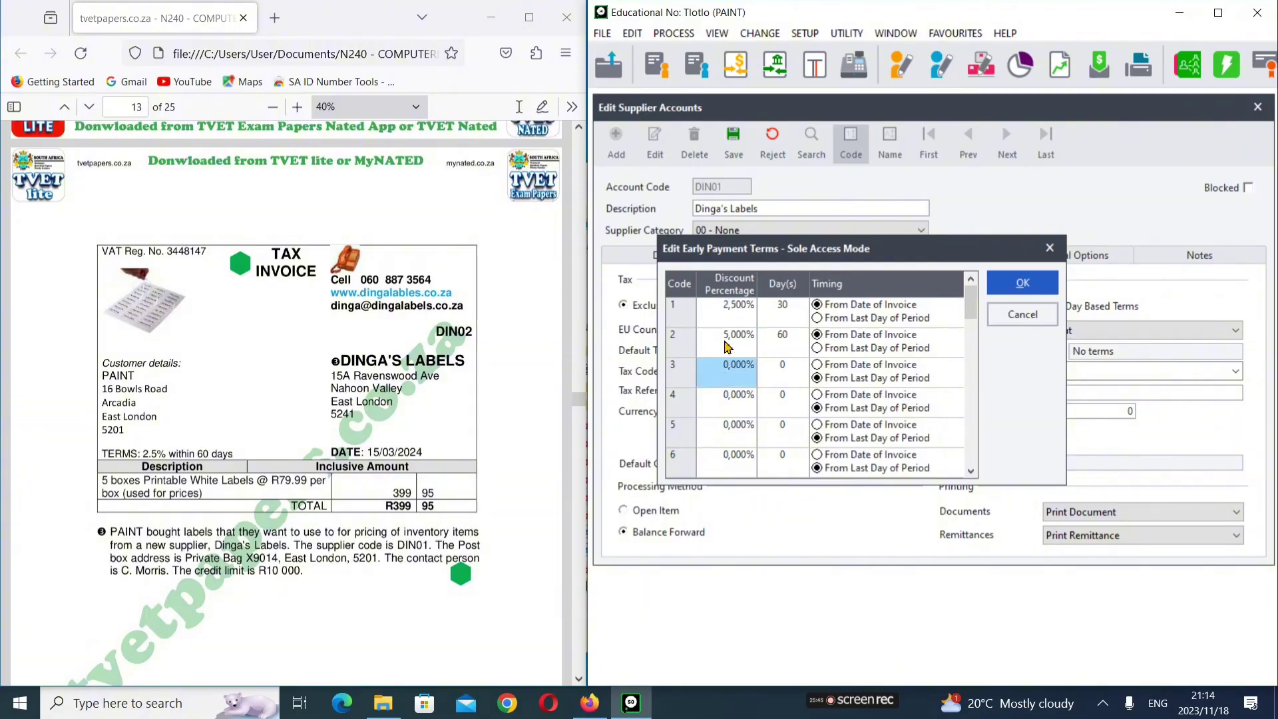
{"action": "type", "text": "25"}
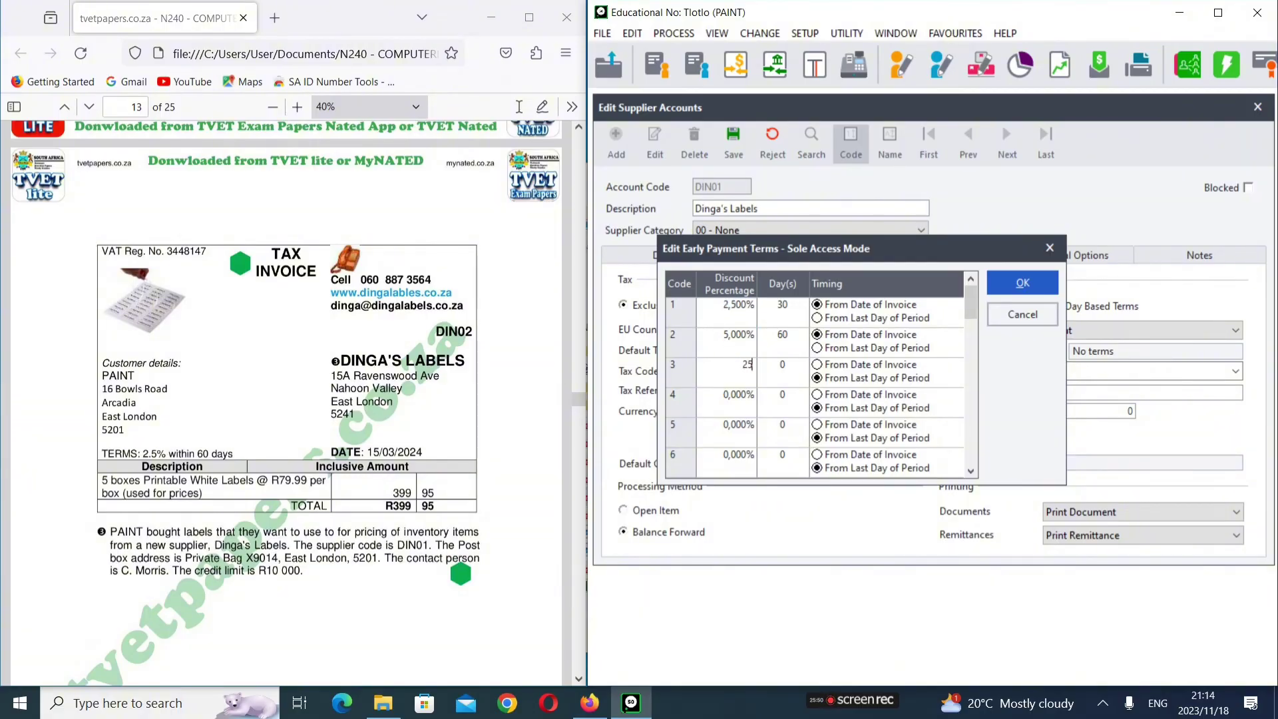
{"action": "key", "text": "Tab"}
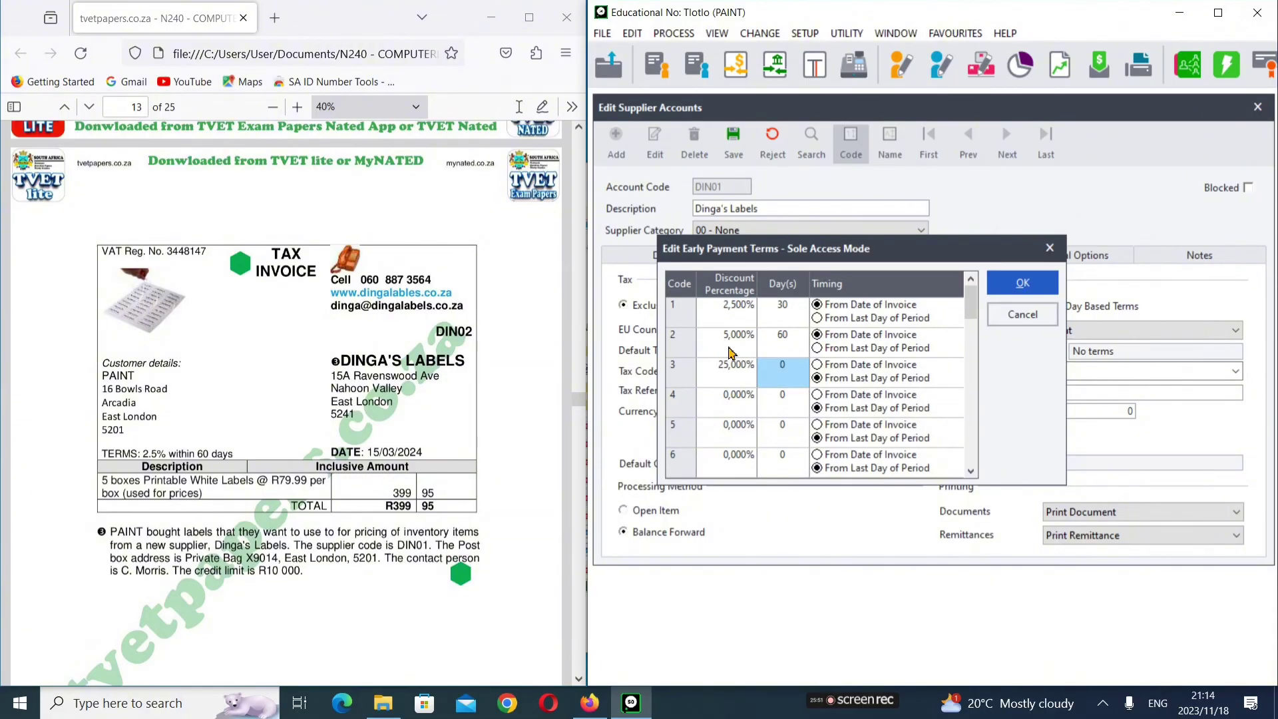
{"action": "type", "text": "60"}
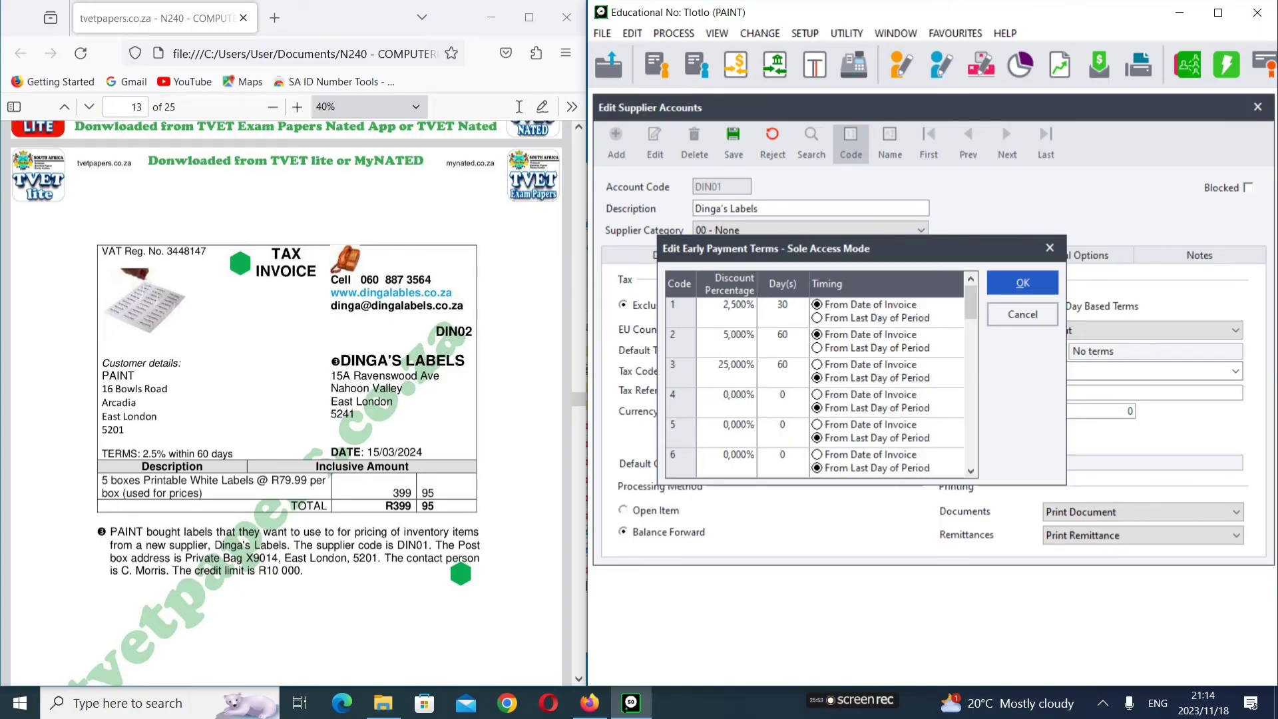
{"action": "key", "text": "Tab"}
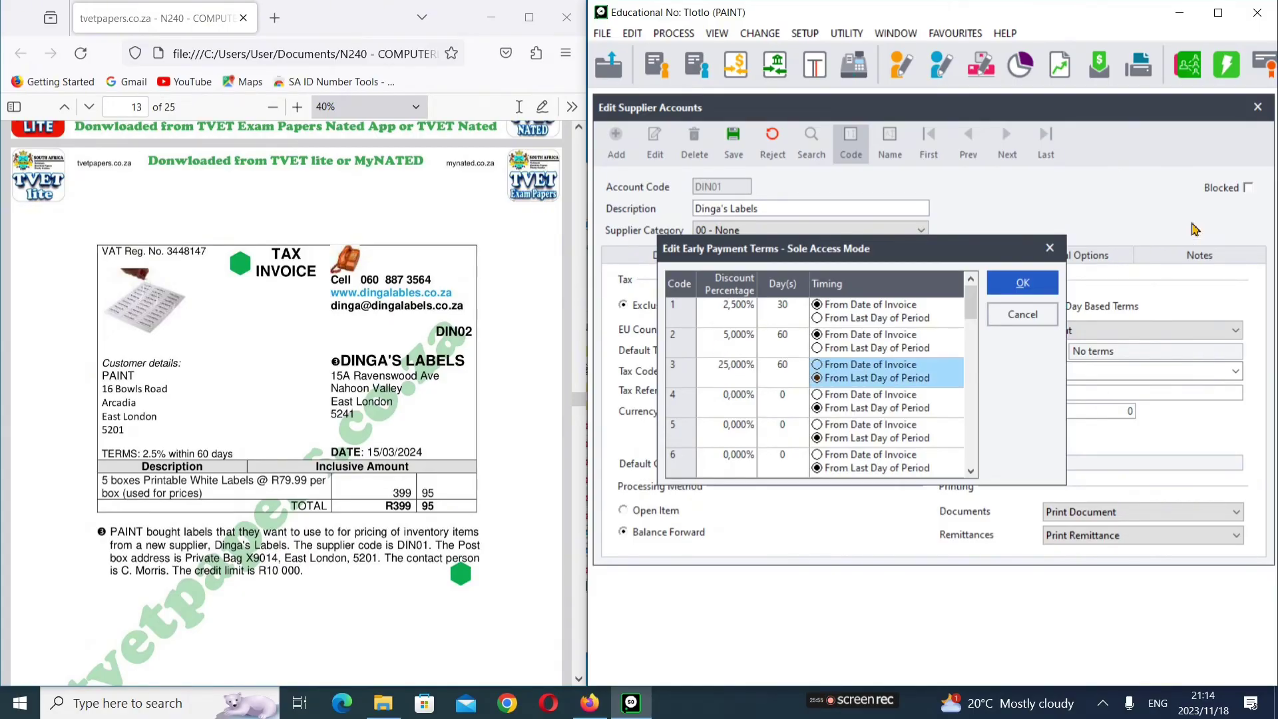
{"action": "left_click", "coordinate": [994, 282]}
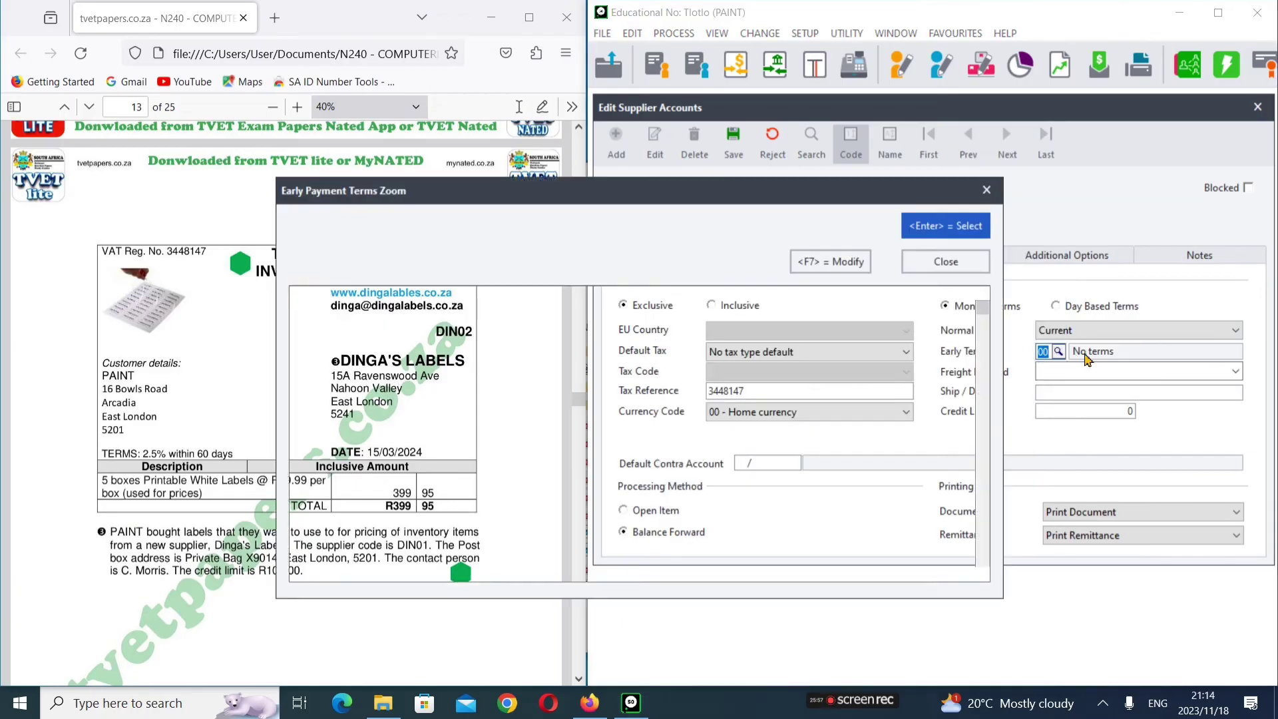
{"action": "left_click", "coordinate": [377, 366]}
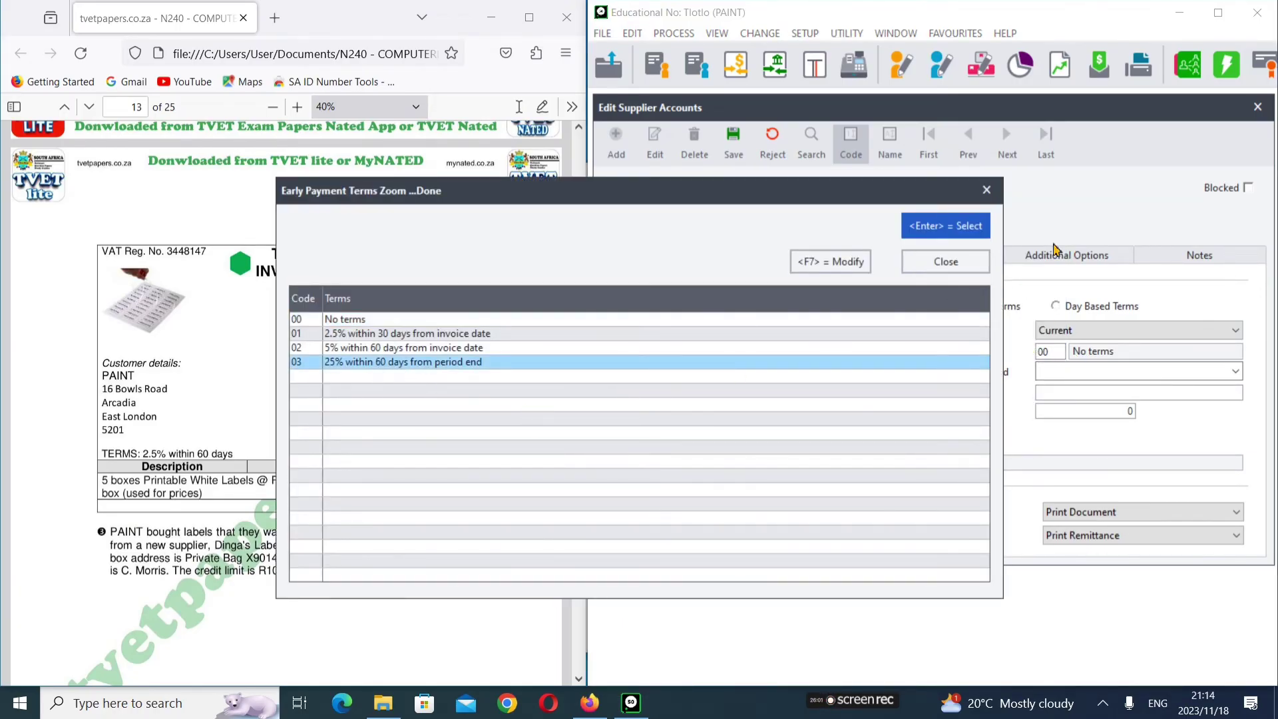
{"action": "left_click", "coordinate": [962, 231]}
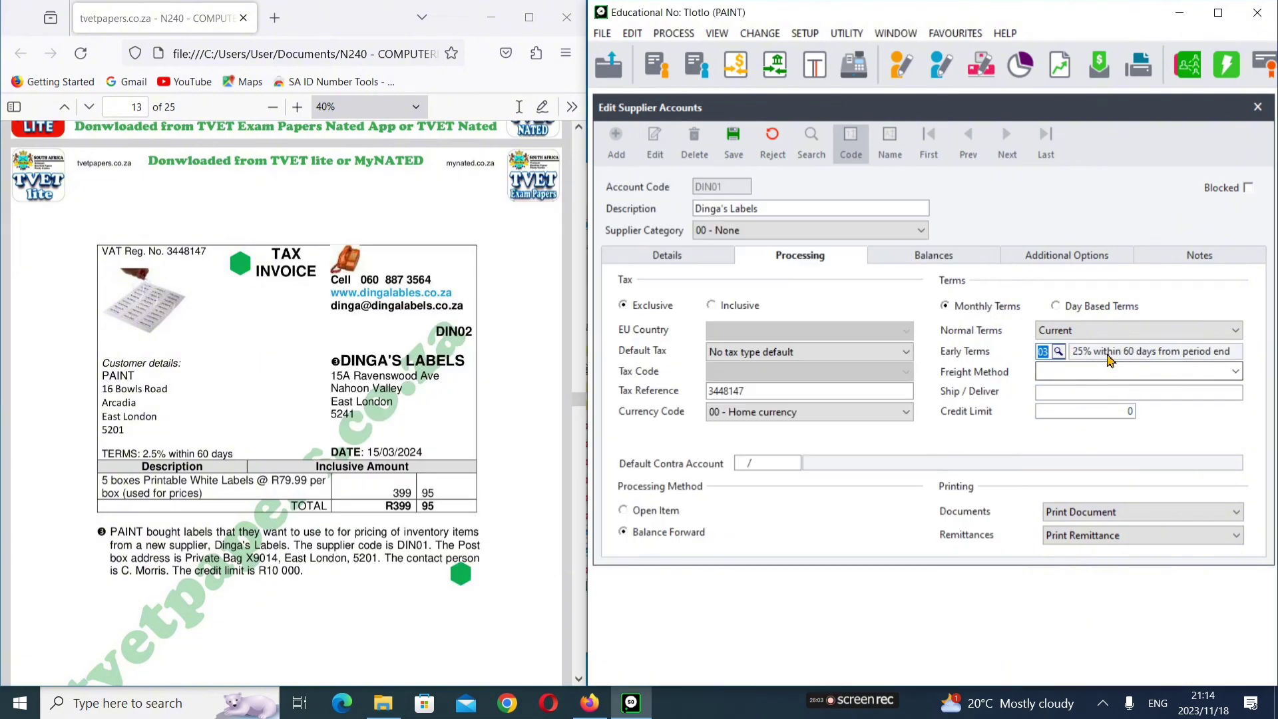
Step: Set the supplier's credit limit to 10000
{"action": "left_click", "coordinate": [1065, 397]}
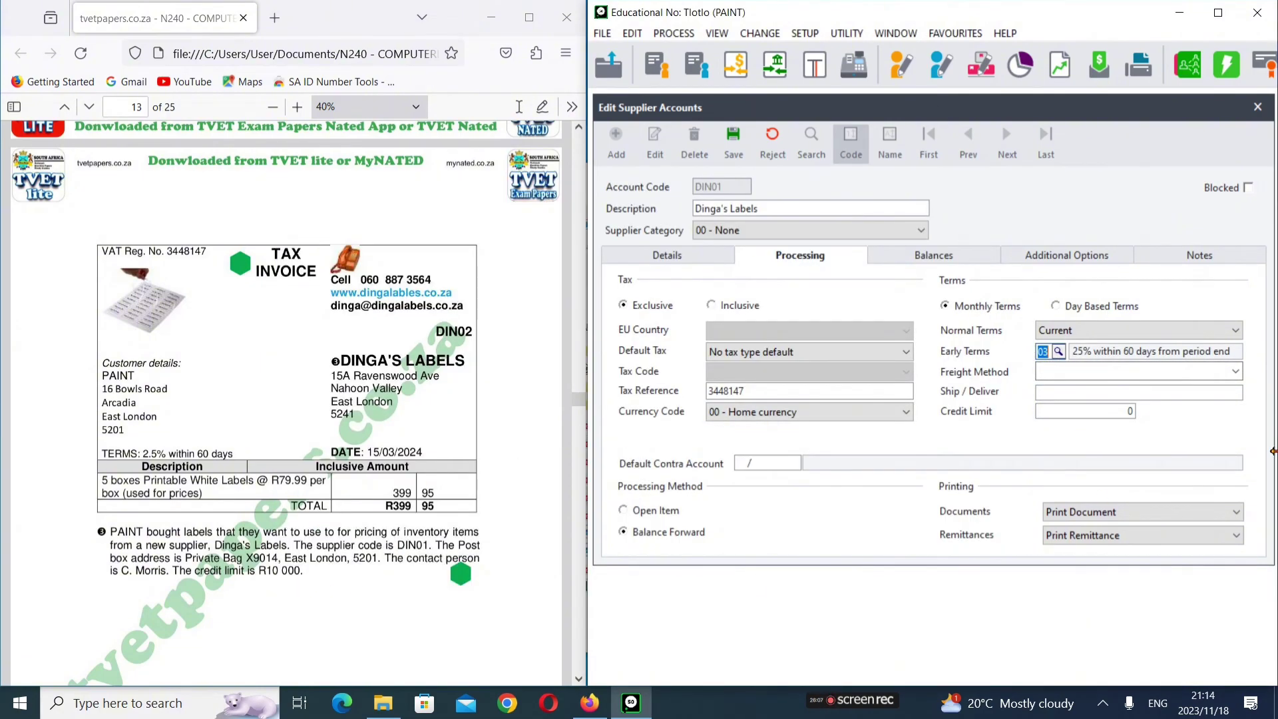
{"action": "left_click", "coordinate": [1111, 412]}
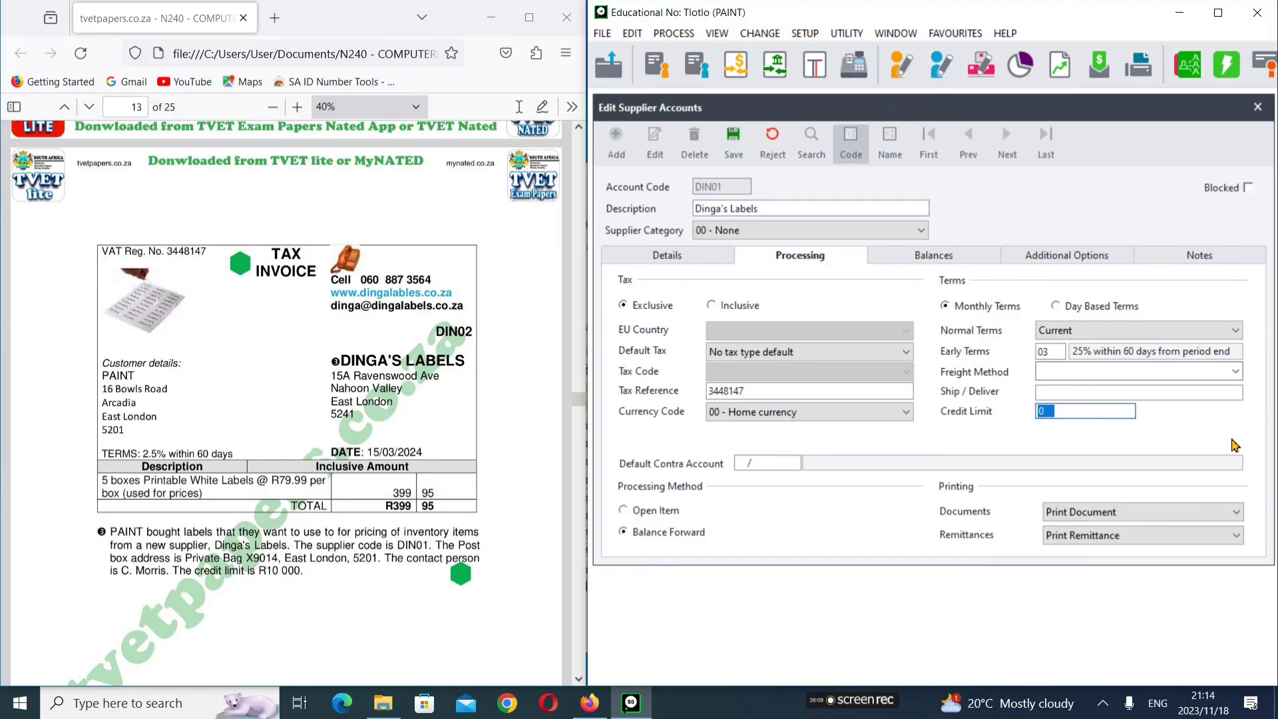
{"action": "type", "text": "10000"}
Step: Review the Balances and Details tabs, then close the Edit Supplier Accounts form
{"action": "left_click", "coordinate": [962, 260]}
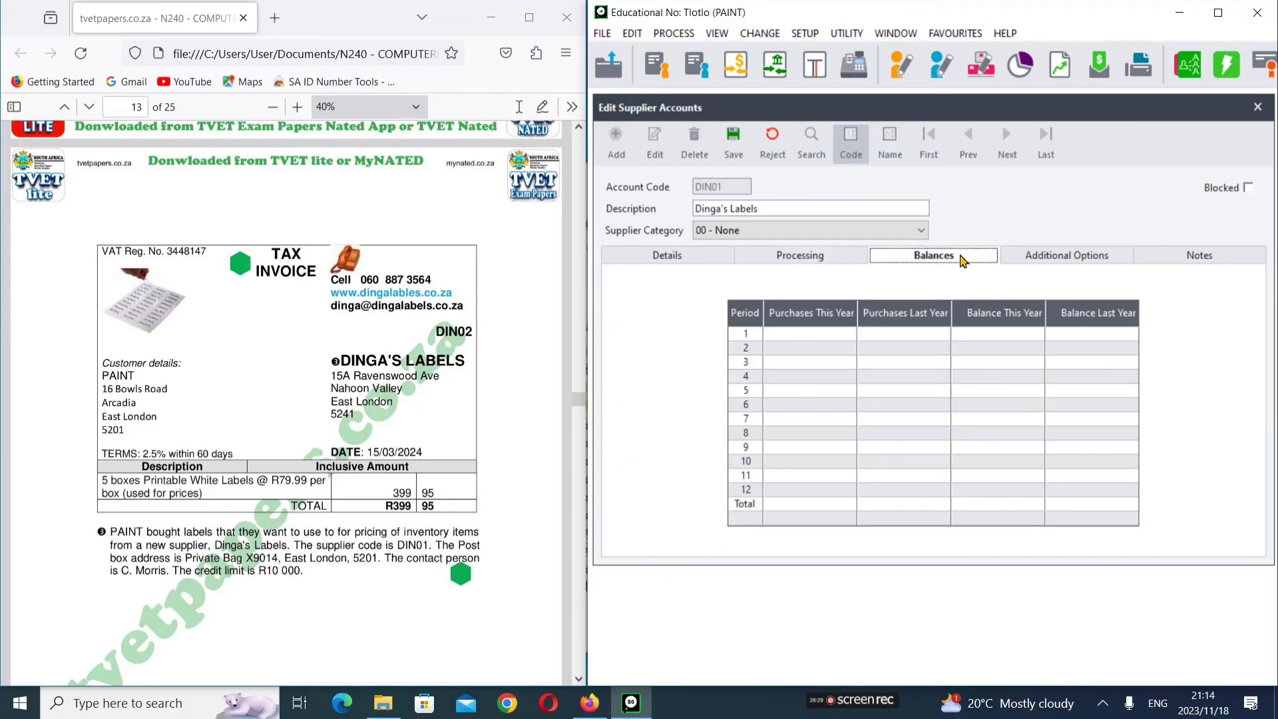
{"action": "key", "text": "Left"}
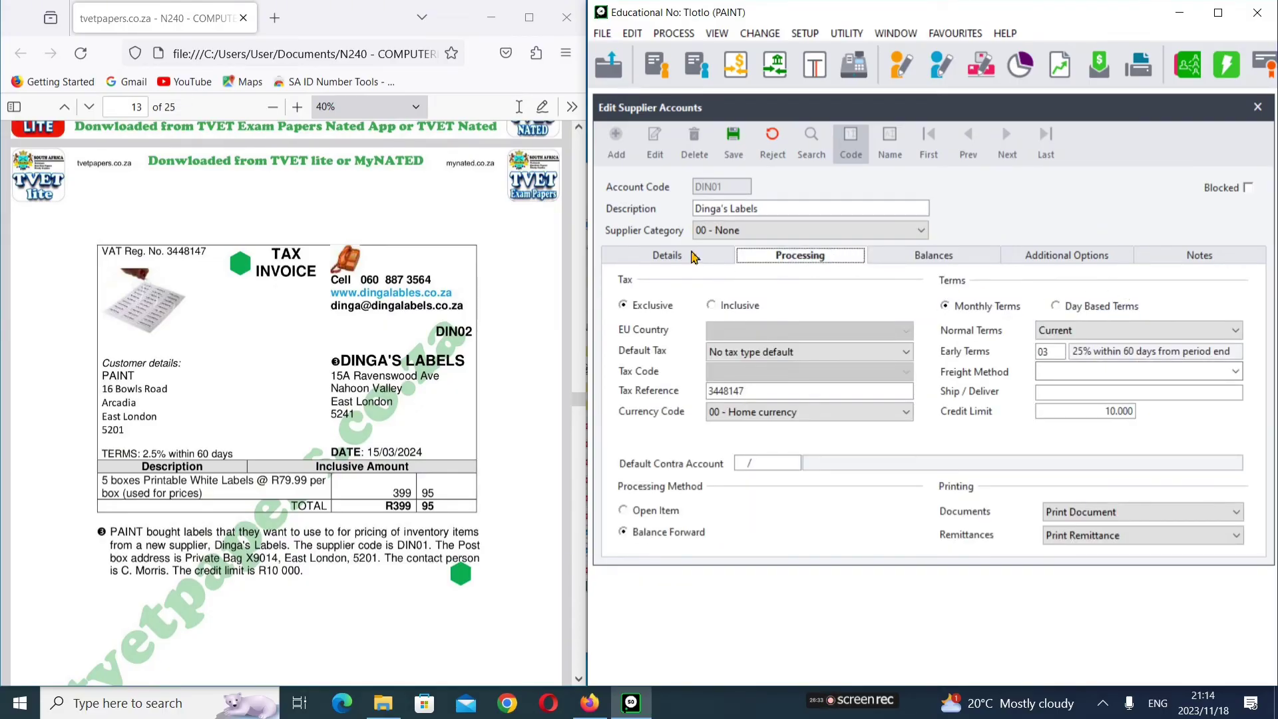
{"action": "left_click", "coordinate": [693, 256]}
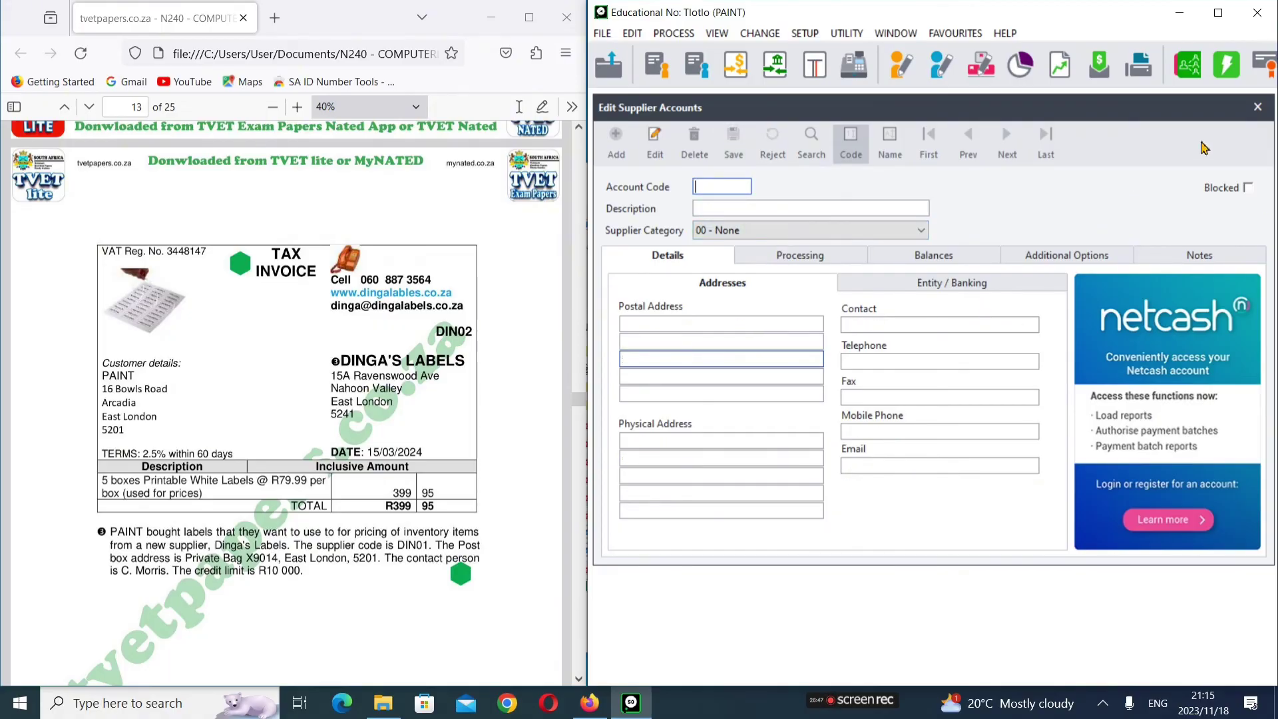
{"action": "left_click", "coordinate": [1257, 107]}
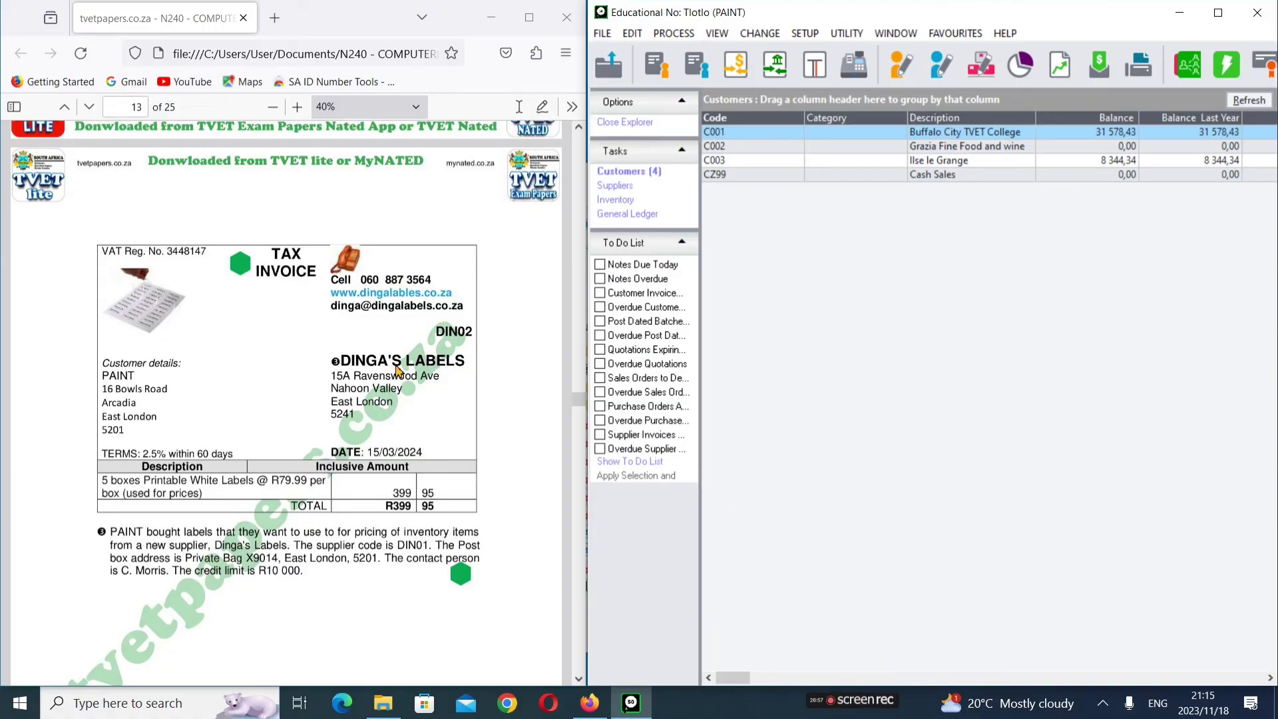
Step: Scroll the exam PDF from page 14 to page 15's section 1.7 Stock Sales for March 2024
{"action": "scroll", "coordinate": [370, 360], "scroll_direction": "down", "scroll_amount": 10}
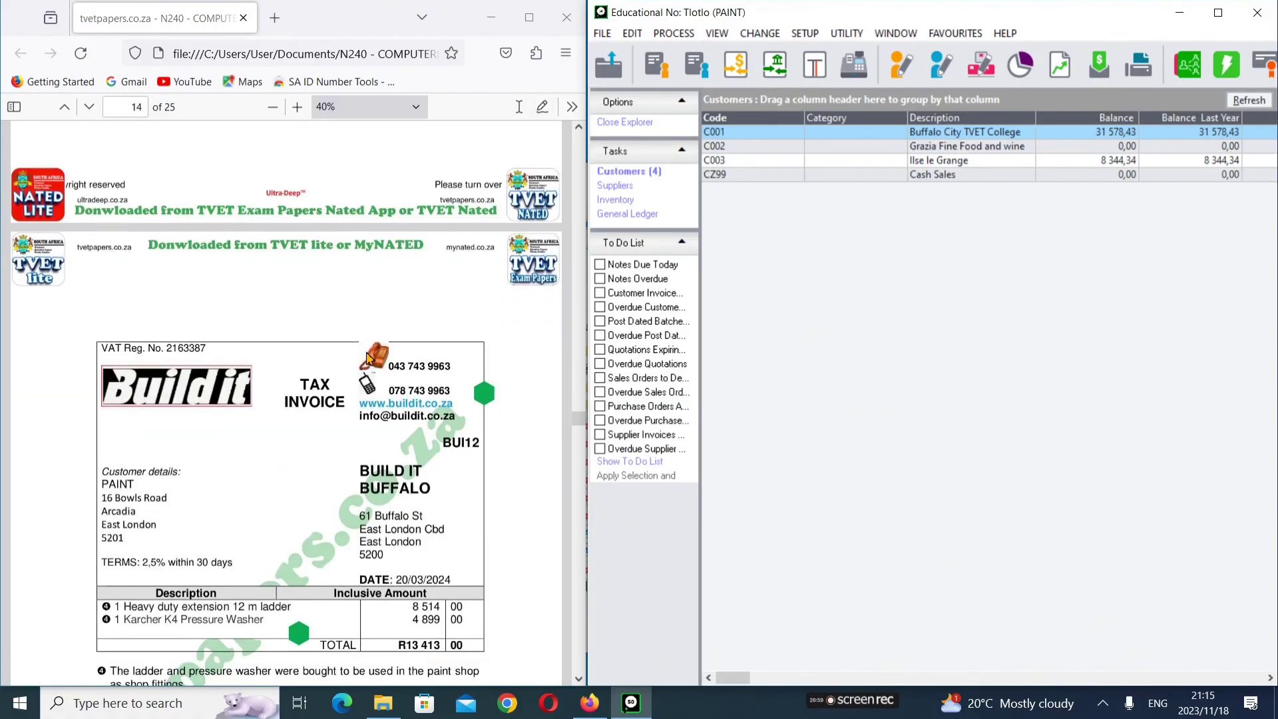
{"action": "scroll", "coordinate": [370, 359], "scroll_direction": "down", "scroll_amount": 3}
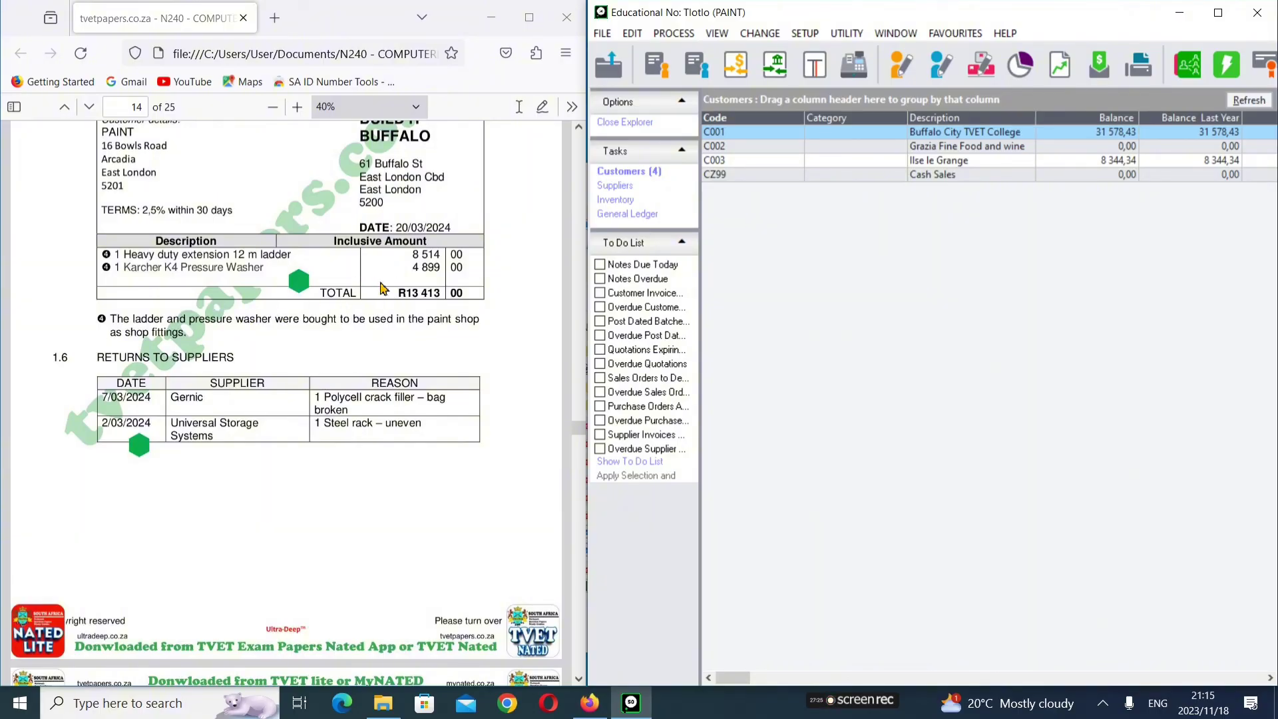
{"action": "scroll", "coordinate": [400, 305], "scroll_direction": "down", "scroll_amount": 5}
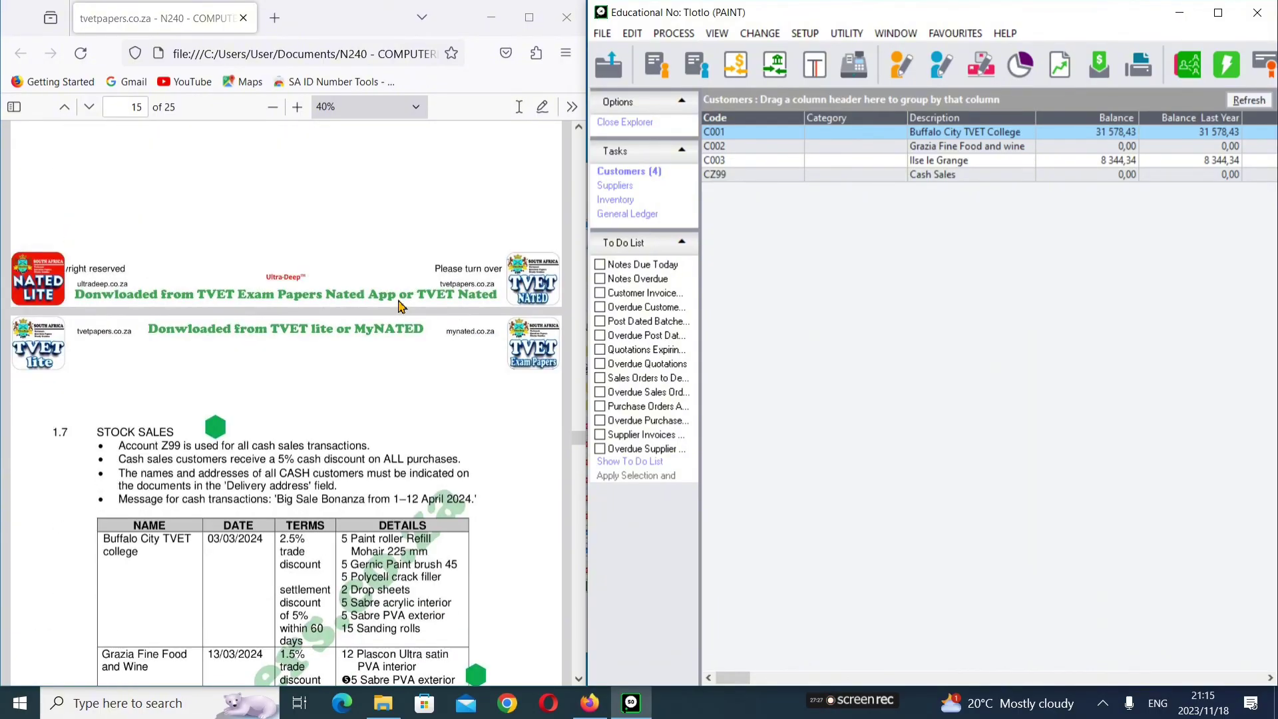
{"action": "scroll", "coordinate": [400, 305], "scroll_direction": "down", "scroll_amount": 8}
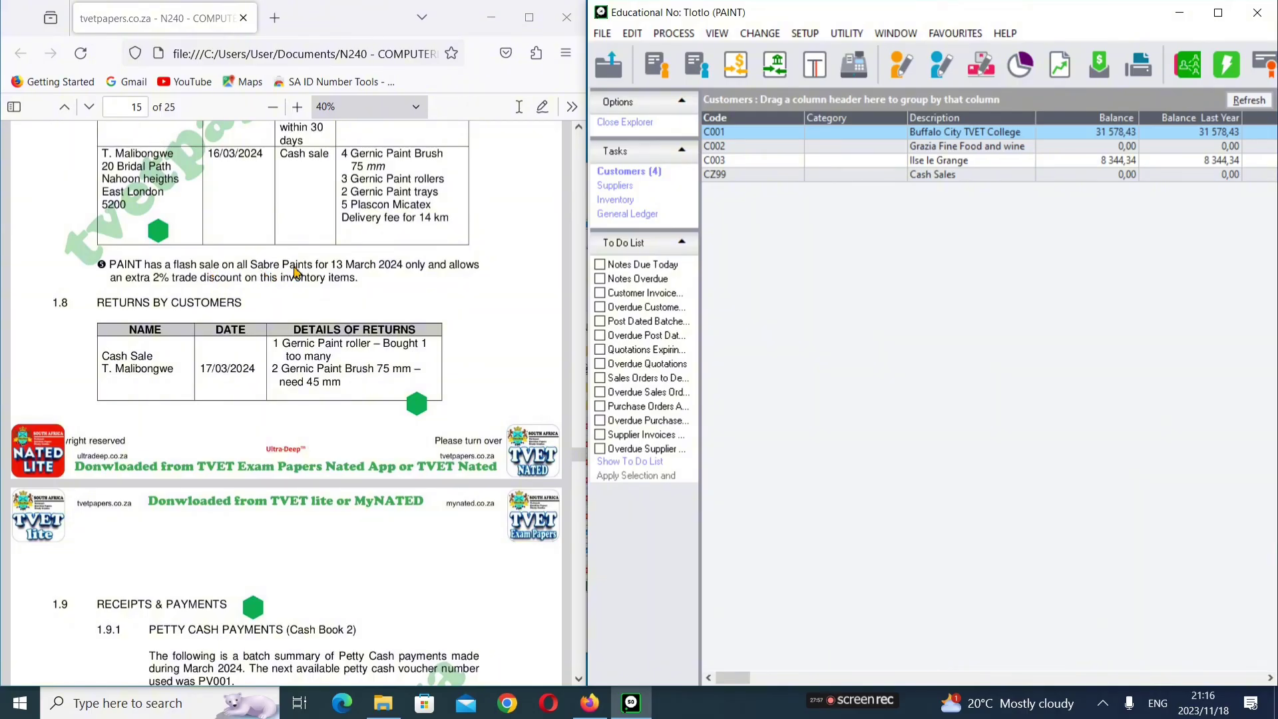
{"action": "scroll", "coordinate": [298, 273], "scroll_direction": "up", "scroll_amount": 2}
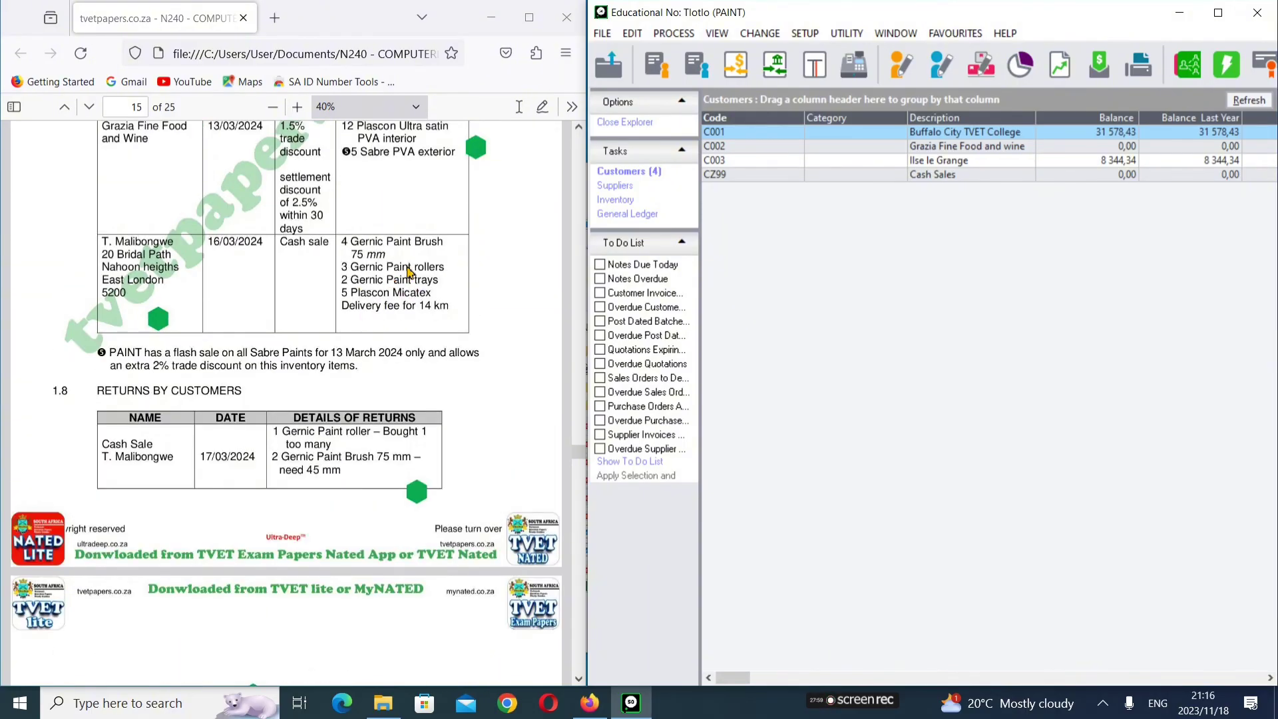
{"action": "scroll", "coordinate": [320, 276], "scroll_direction": "up", "scroll_amount": 6}
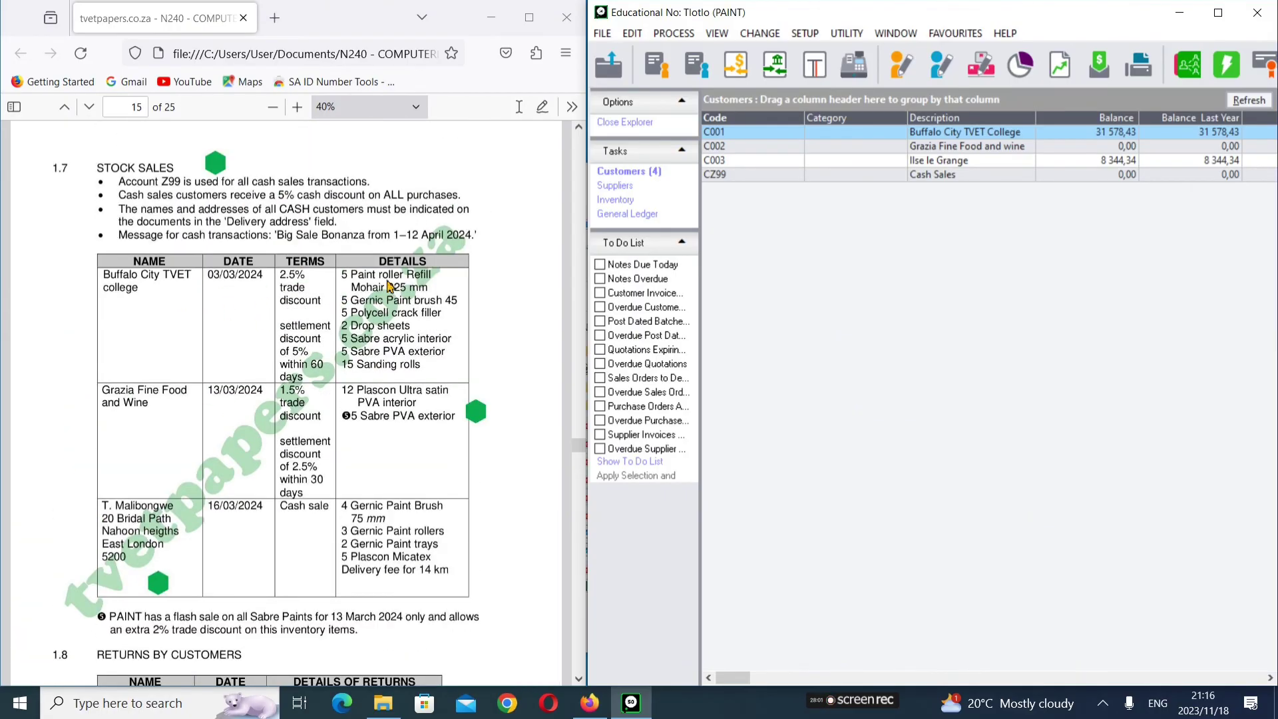
Step: Scroll past Returns by Customers, then back to page 14's Build It invoice and 1.6 Returns to Suppliers
{"action": "scroll", "coordinate": [385, 414], "scroll_direction": "down", "scroll_amount": 2}
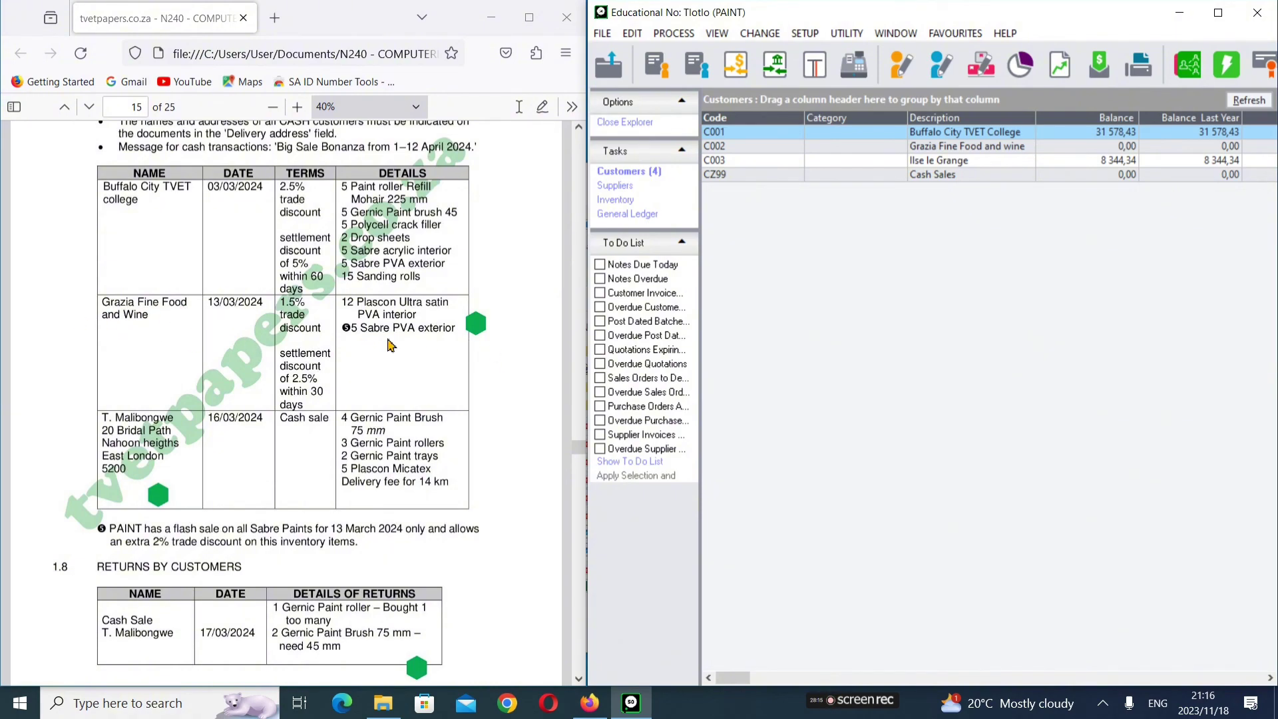
{"action": "scroll", "coordinate": [386, 359], "scroll_direction": "down", "scroll_amount": 2}
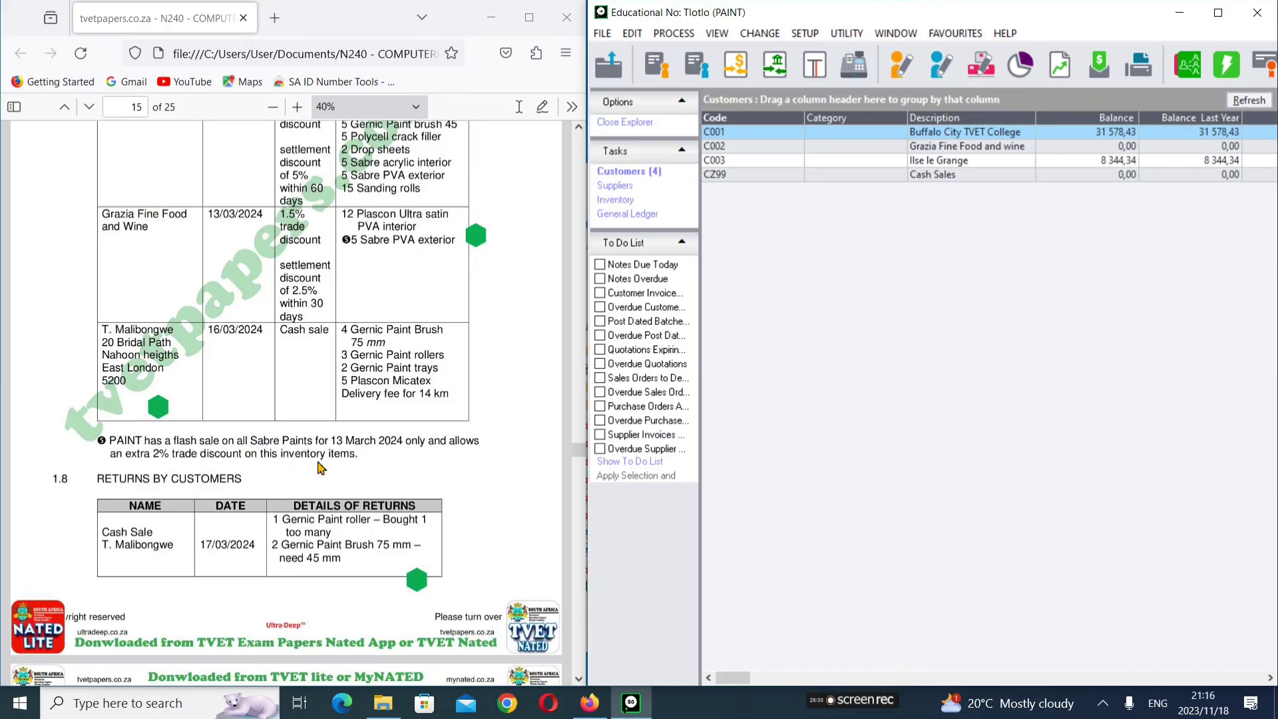
{"action": "scroll", "coordinate": [167, 476], "scroll_direction": "down", "scroll_amount": 1}
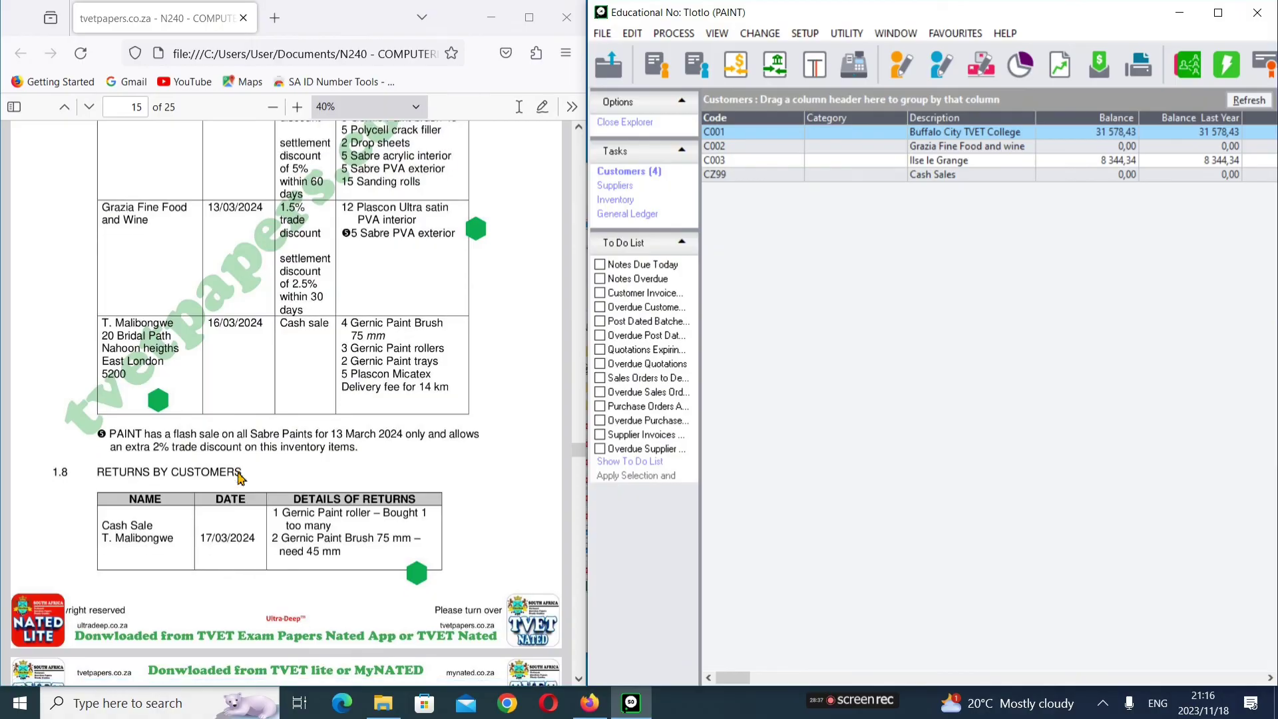
{"action": "scroll", "coordinate": [100, 476], "scroll_direction": "up", "scroll_amount": 1}
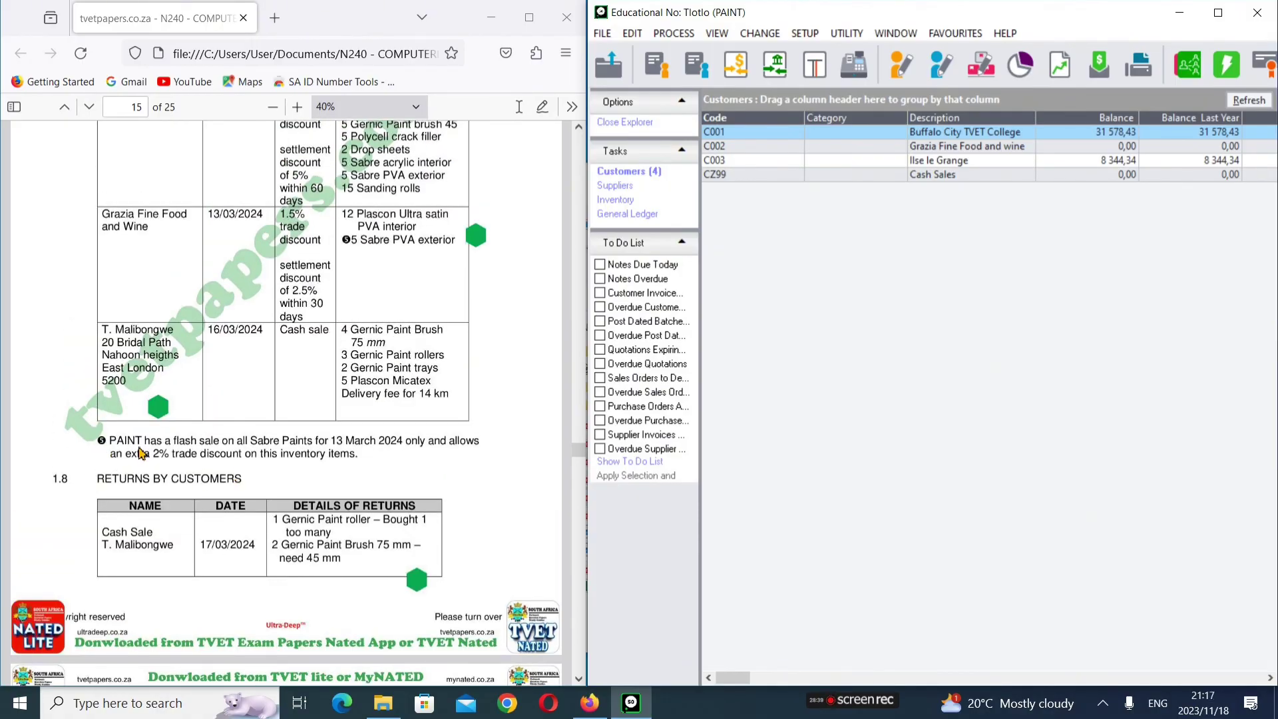
{"action": "scroll", "coordinate": [139, 453], "scroll_direction": "up", "scroll_amount": 5}
{"action": "scroll", "coordinate": [141, 452], "scroll_direction": "up", "scroll_amount": 6}
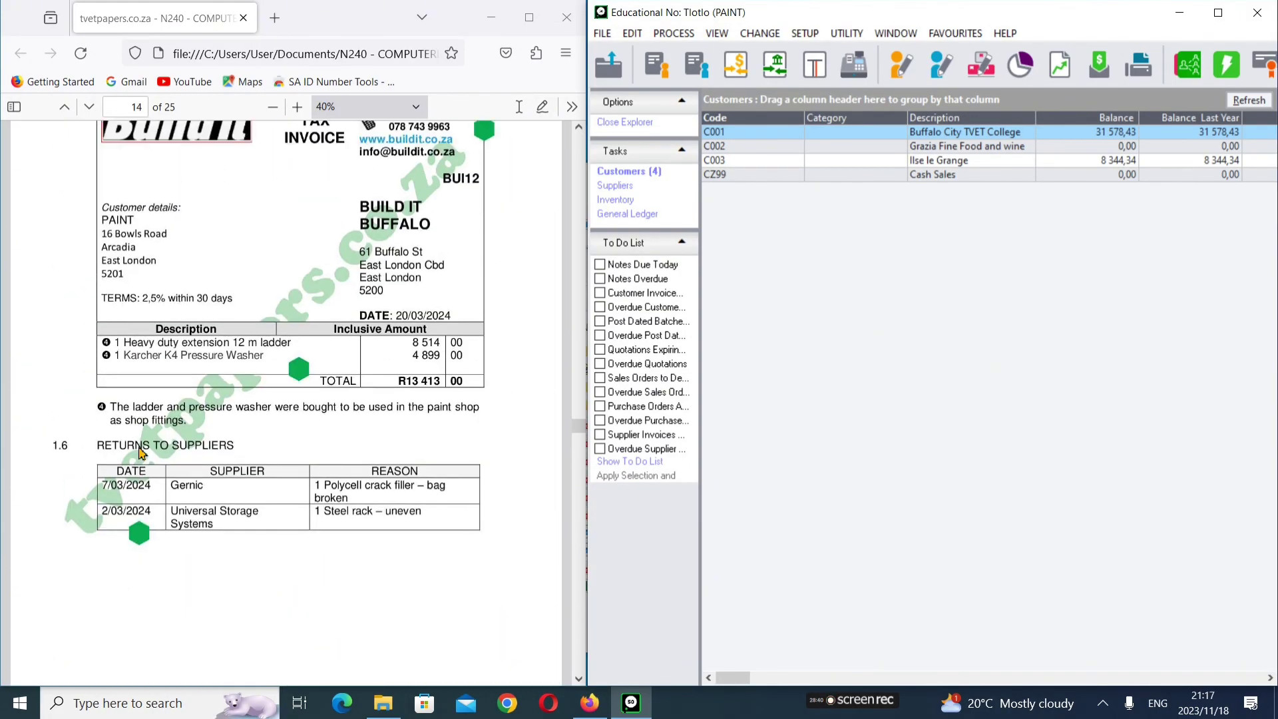
Step: Scroll up through page 13 to page 12's Gernic tax invoice GER016 totalling R2 638,95
{"action": "scroll", "coordinate": [141, 453], "scroll_direction": "up", "scroll_amount": 1}
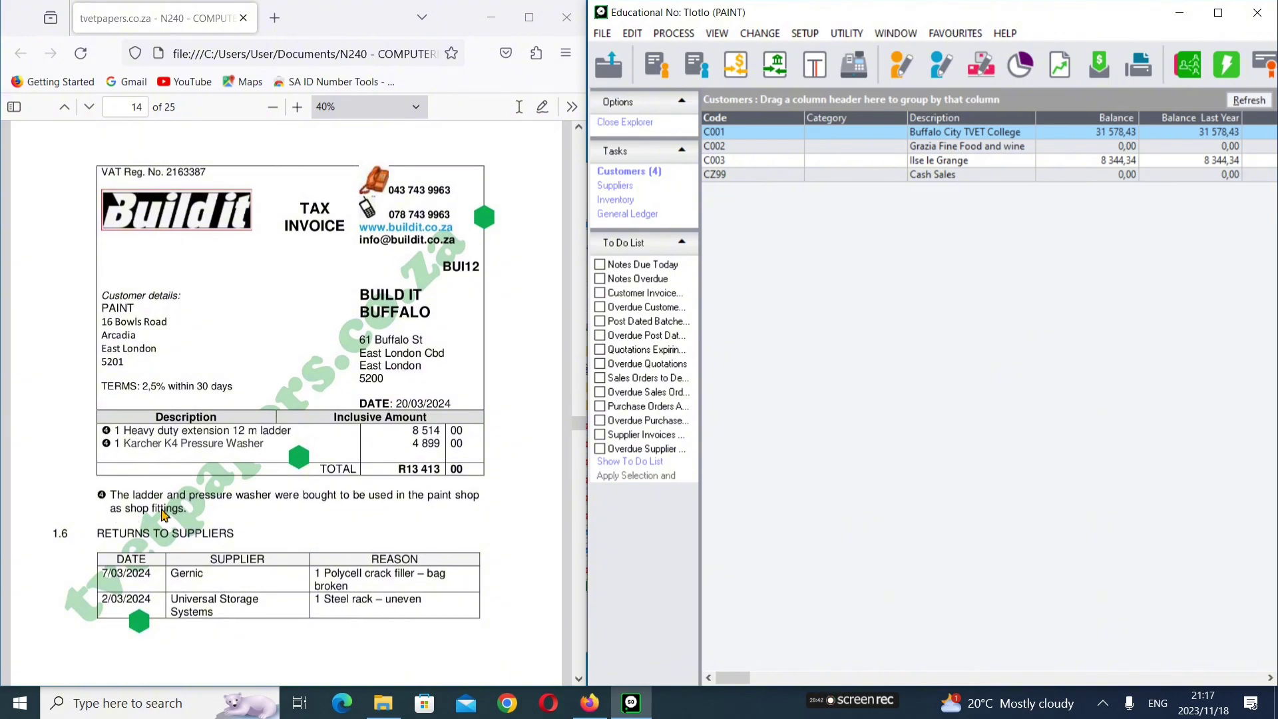
{"action": "scroll", "coordinate": [155, 472], "scroll_direction": "up", "scroll_amount": 7}
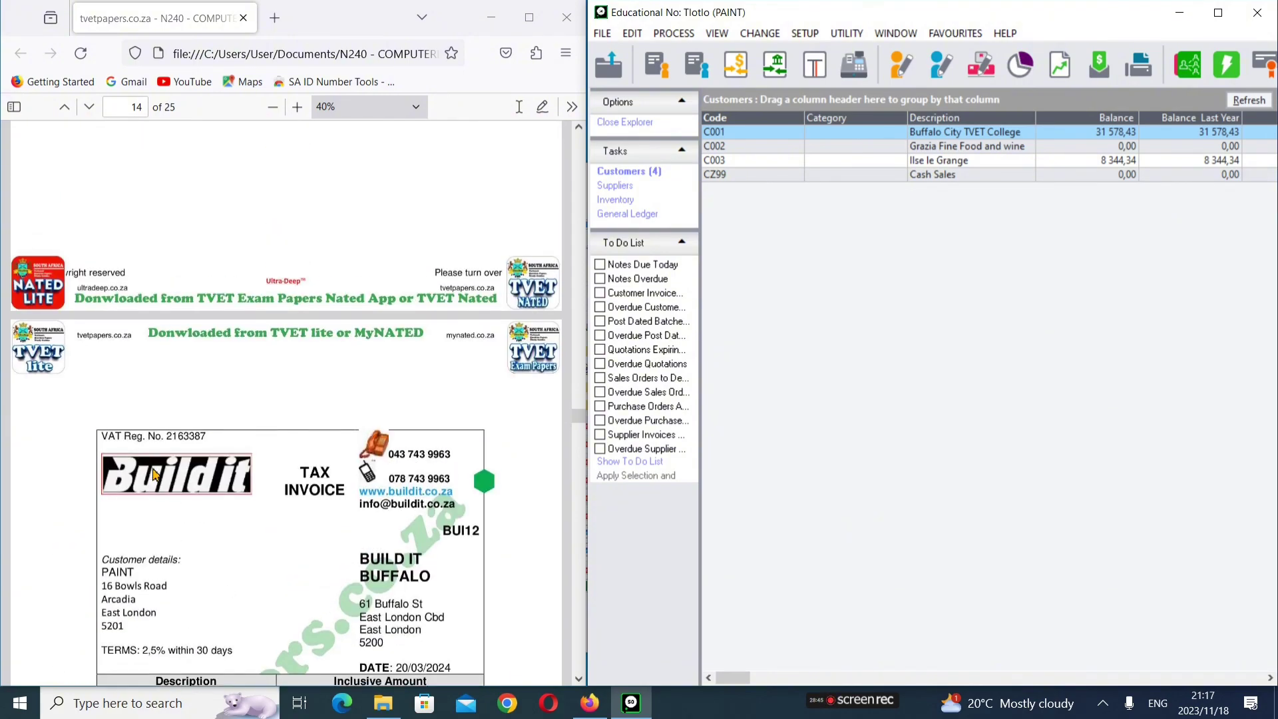
{"action": "scroll", "coordinate": [155, 473], "scroll_direction": "up", "scroll_amount": 2}
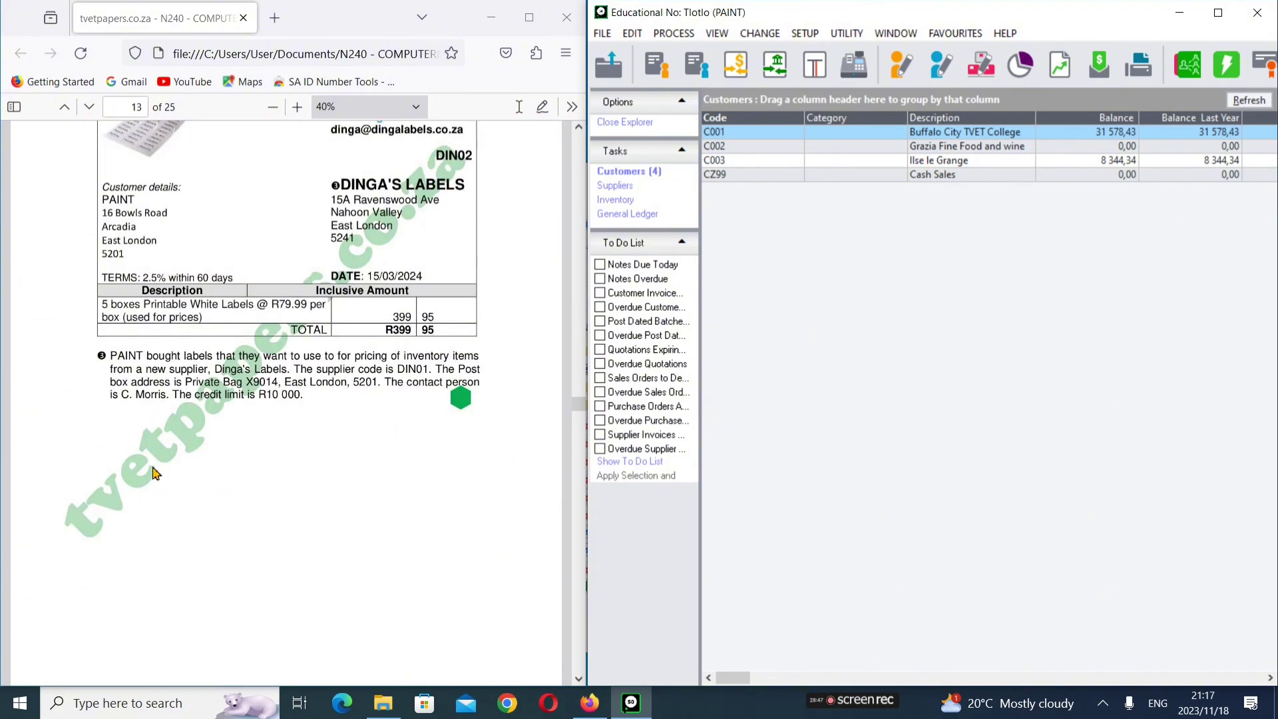
{"action": "scroll", "coordinate": [155, 472], "scroll_direction": "up", "scroll_amount": 7}
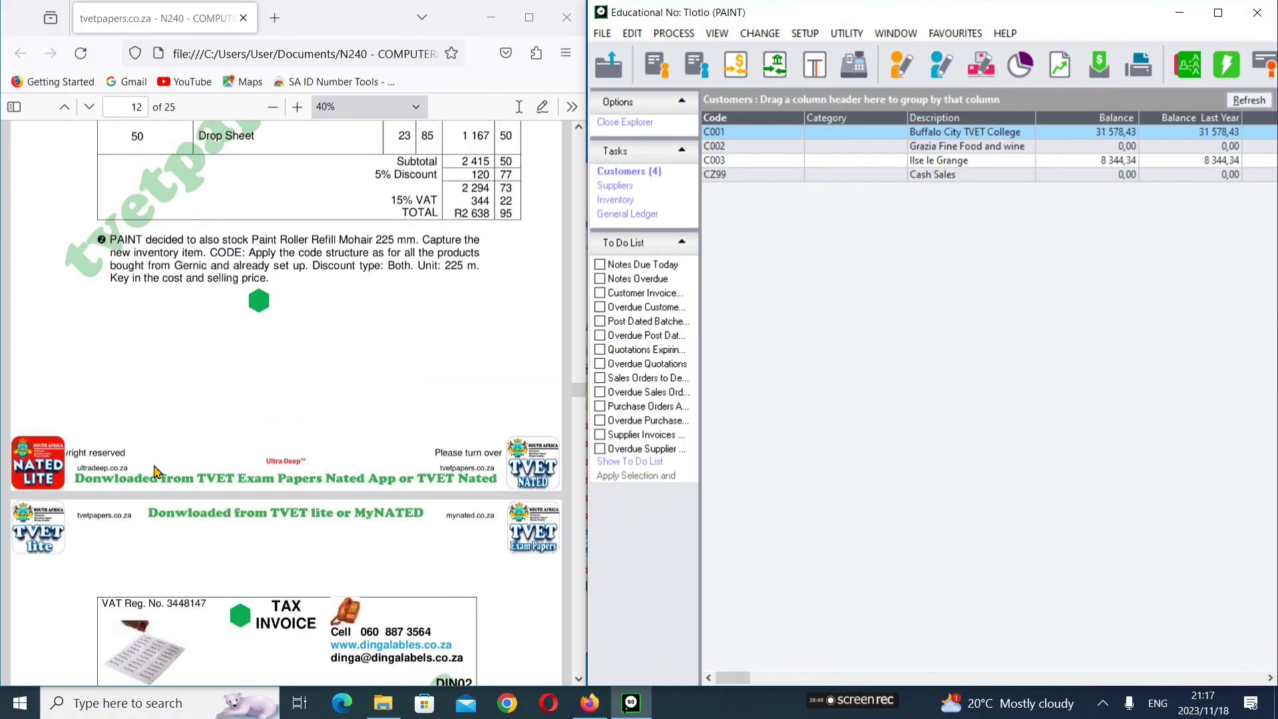
{"action": "scroll", "coordinate": [155, 472], "scroll_direction": "up", "scroll_amount": 5}
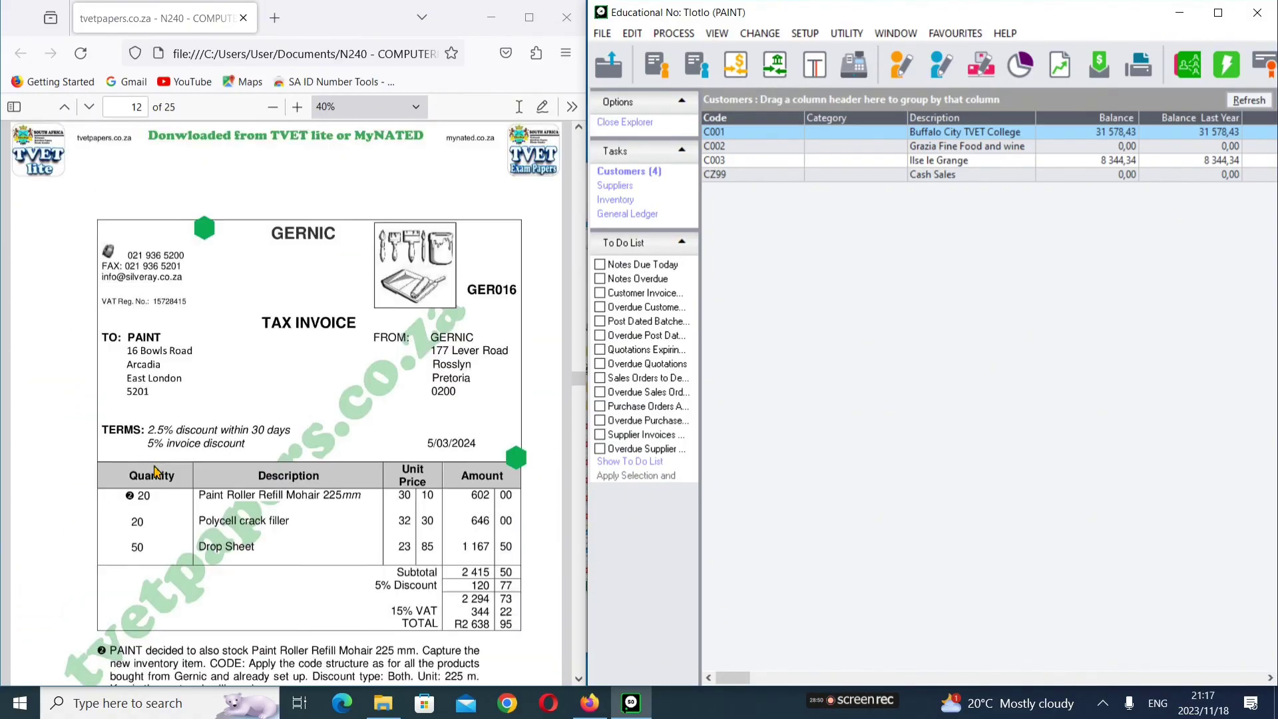
{"action": "scroll", "coordinate": [155, 472], "scroll_direction": "up", "scroll_amount": 8}
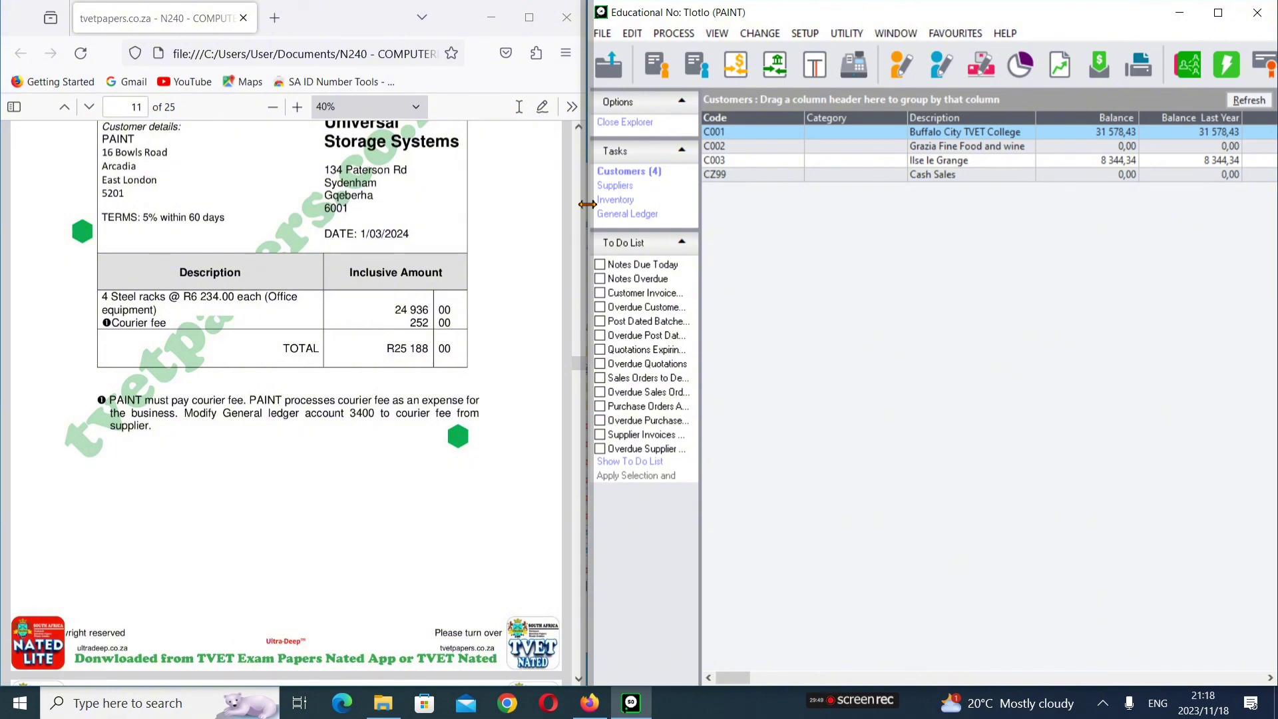
Step: Move the PDF toward page 24, then back to page 21's 1.11 Printouts list of required reports
{"action": "scroll", "coordinate": [564, 244], "scroll_direction": "down", "scroll_amount": 15}
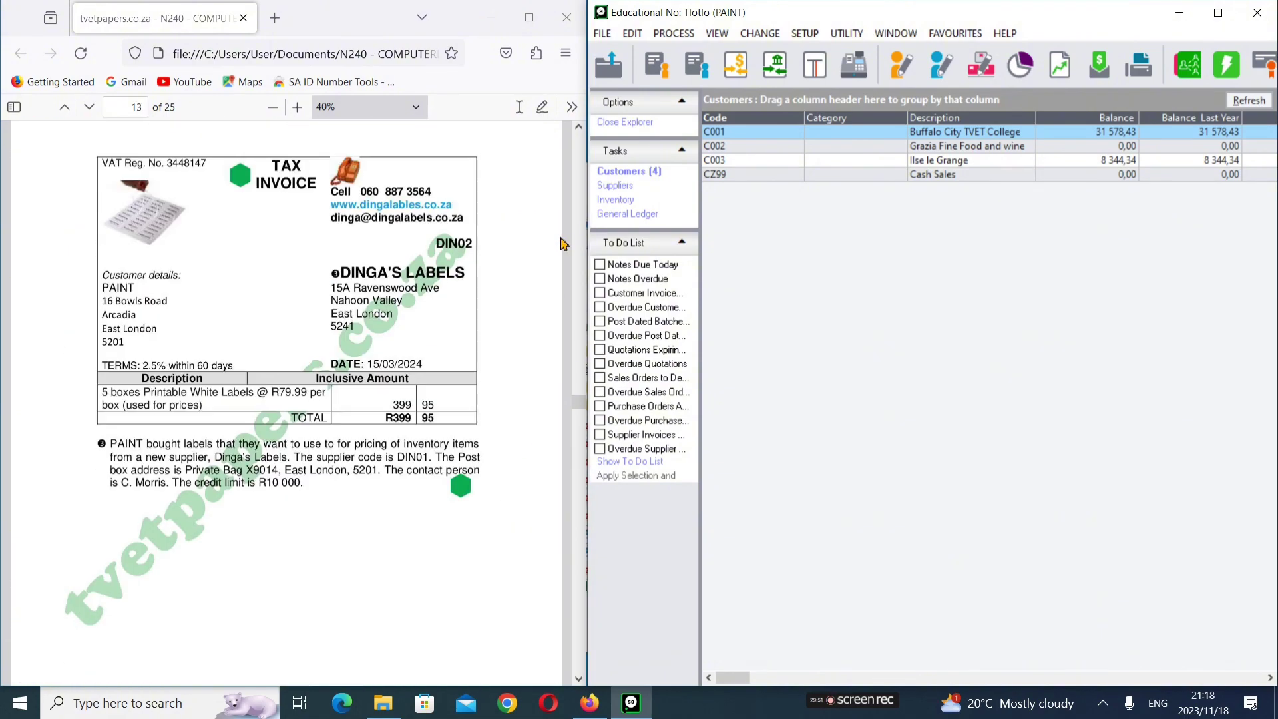
{"action": "scroll", "coordinate": [564, 244], "scroll_direction": "down", "scroll_amount": 5}
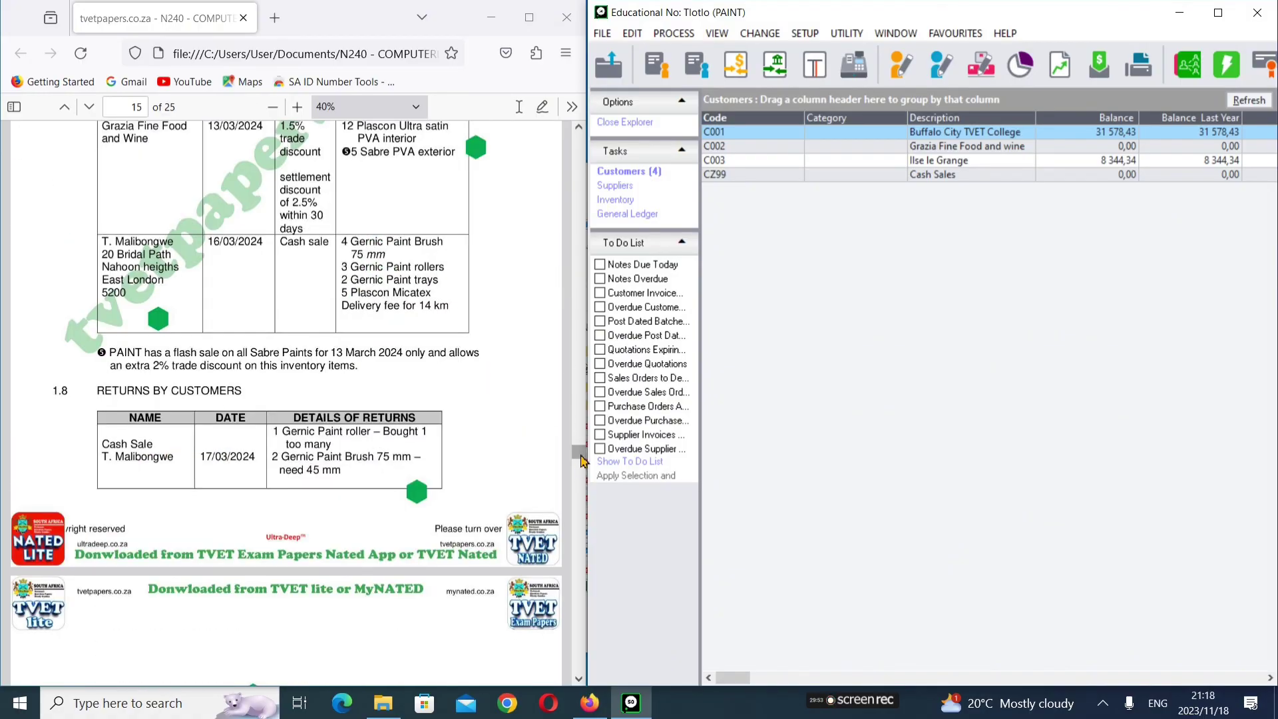
{"action": "left_click_drag", "start_coordinate": [581, 469], "coordinate": [580, 647]}
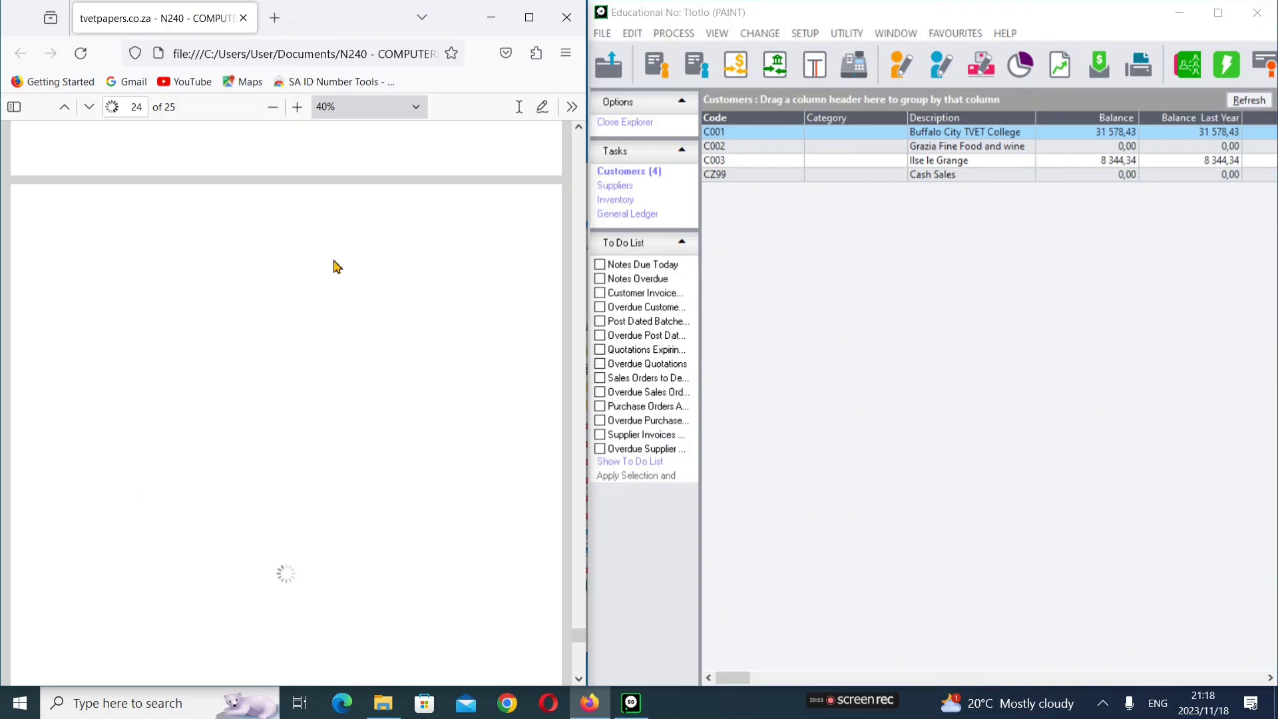
{"action": "scroll", "coordinate": [336, 267], "scroll_direction": "down", "scroll_amount": 1}
{"action": "scroll", "coordinate": [336, 266], "scroll_direction": "up", "scroll_amount": 15}
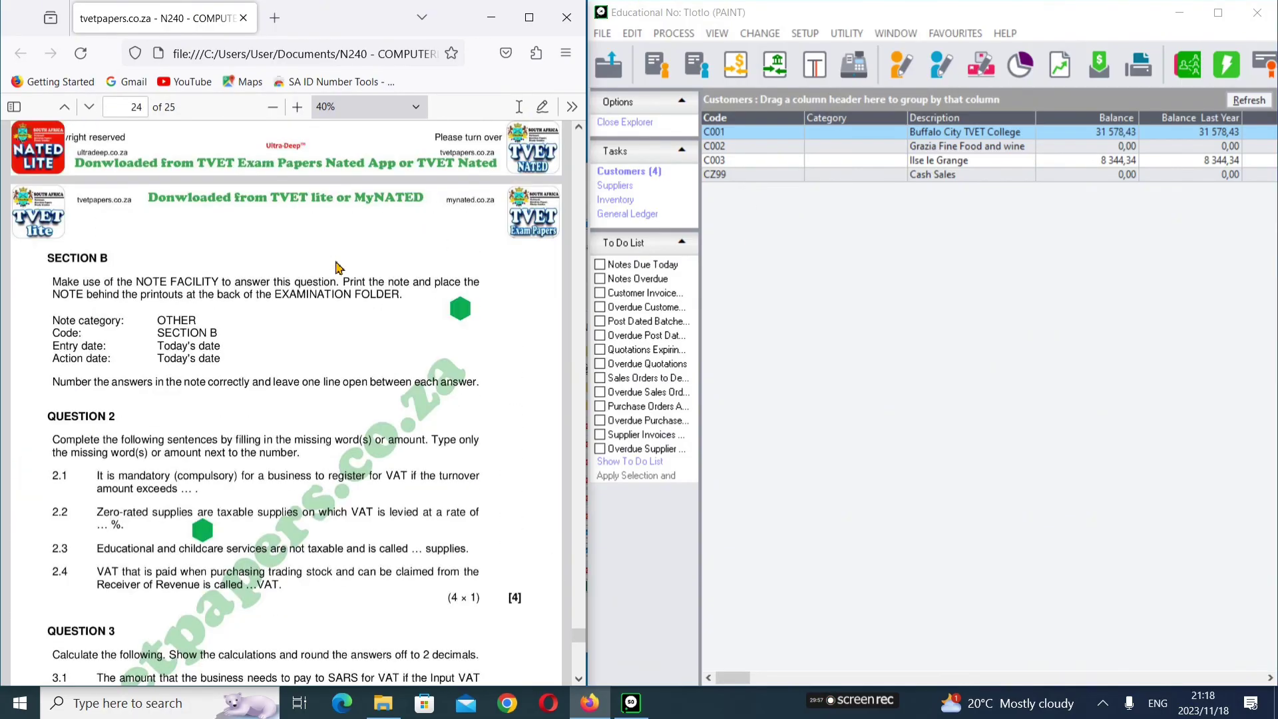
{"action": "scroll", "coordinate": [336, 266], "scroll_direction": "up", "scroll_amount": 15}
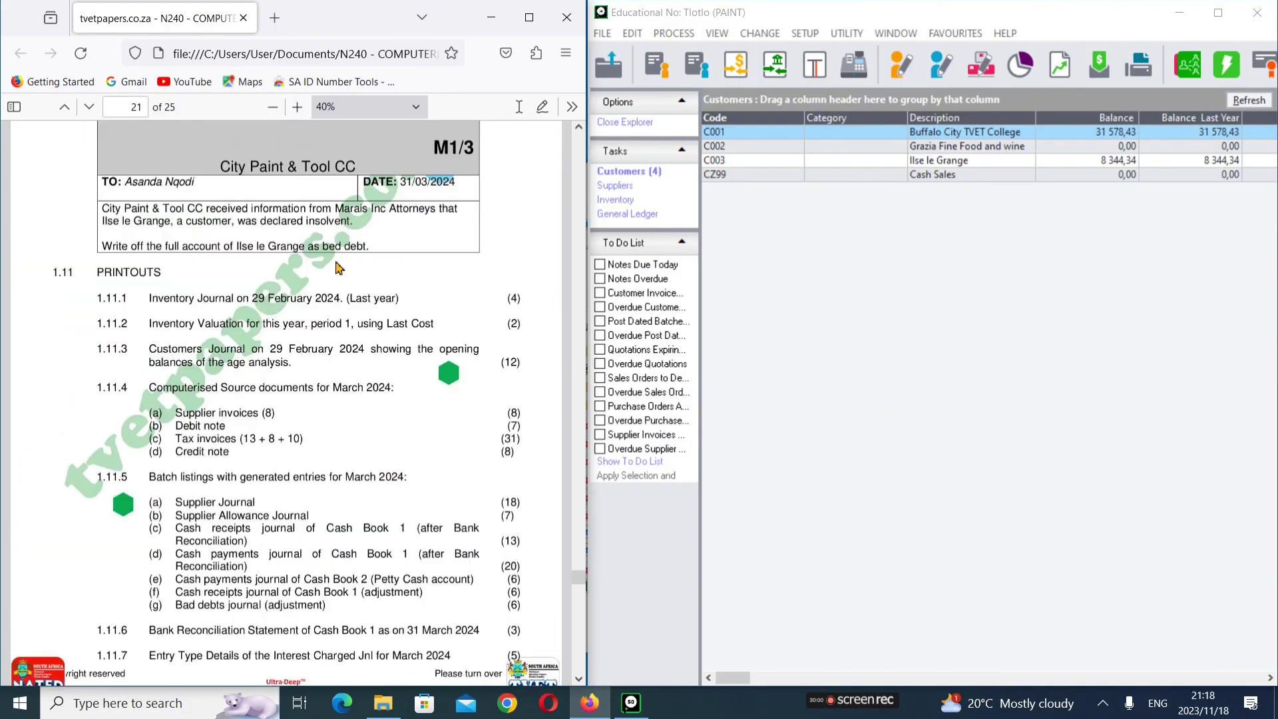
{"action": "scroll", "coordinate": [336, 268], "scroll_direction": "up", "scroll_amount": 9}
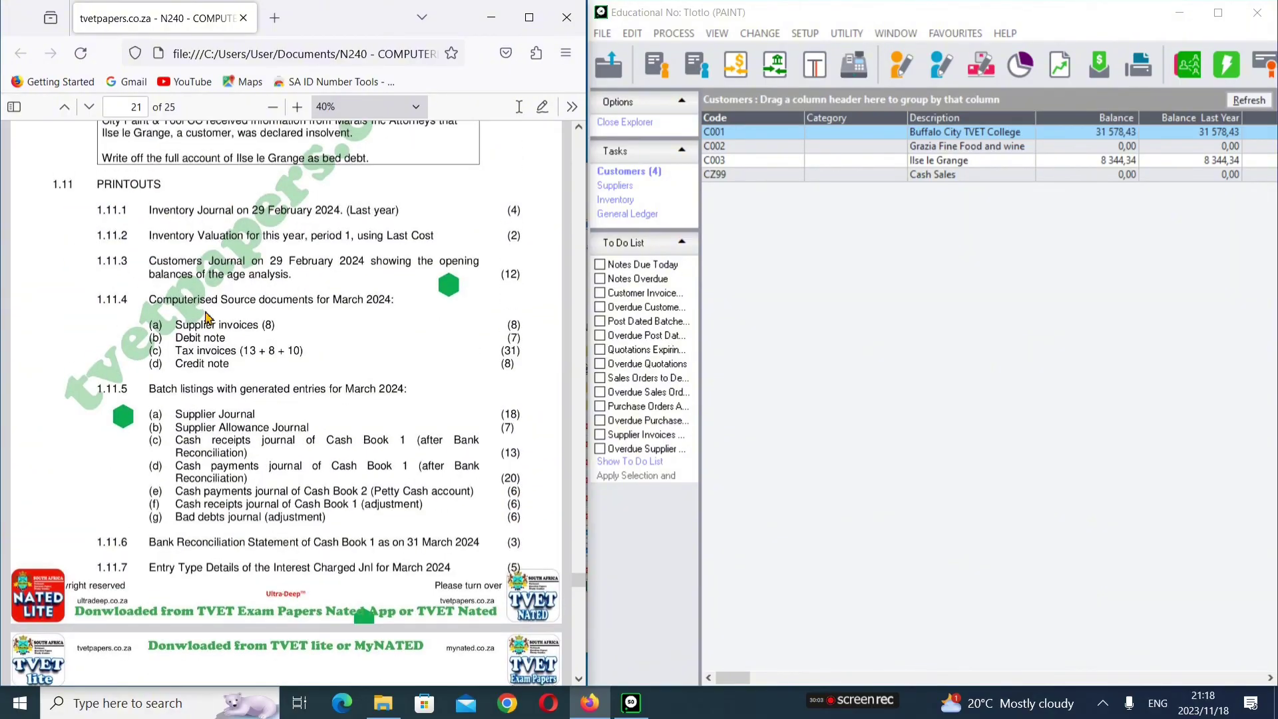